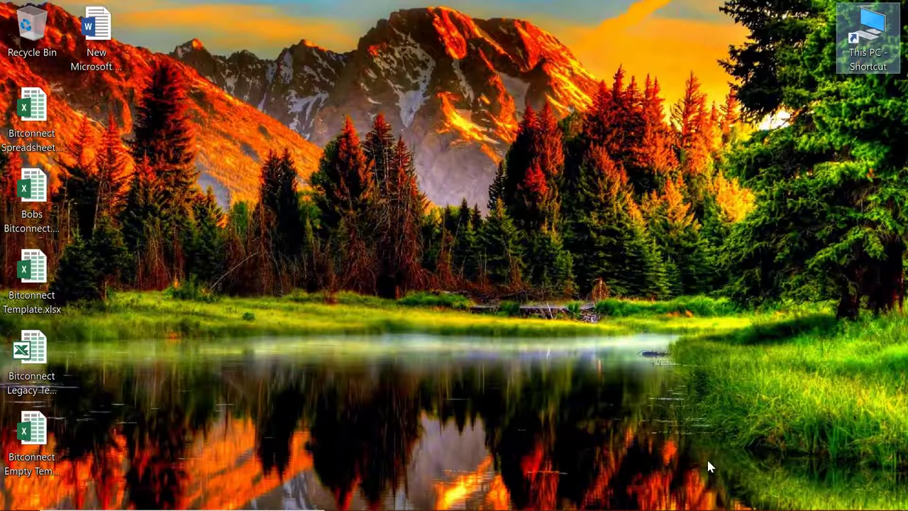
- Bring up the OBS Studio window to view its recording setup
mouse_move(490, 508)
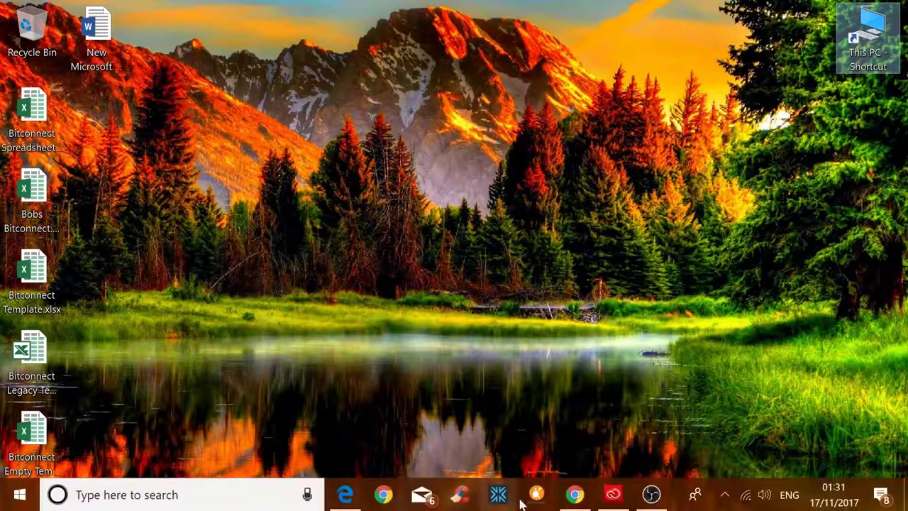
left_click(647, 494)
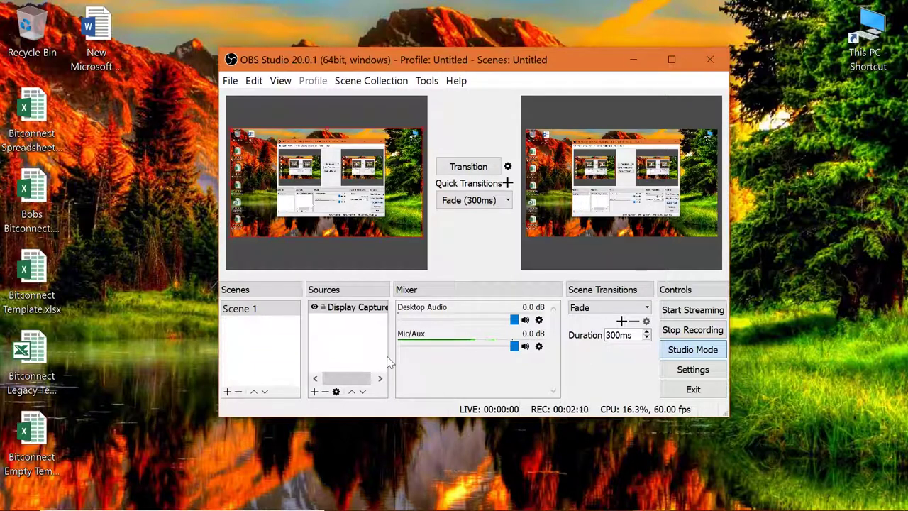
mouse_move(376, 509)
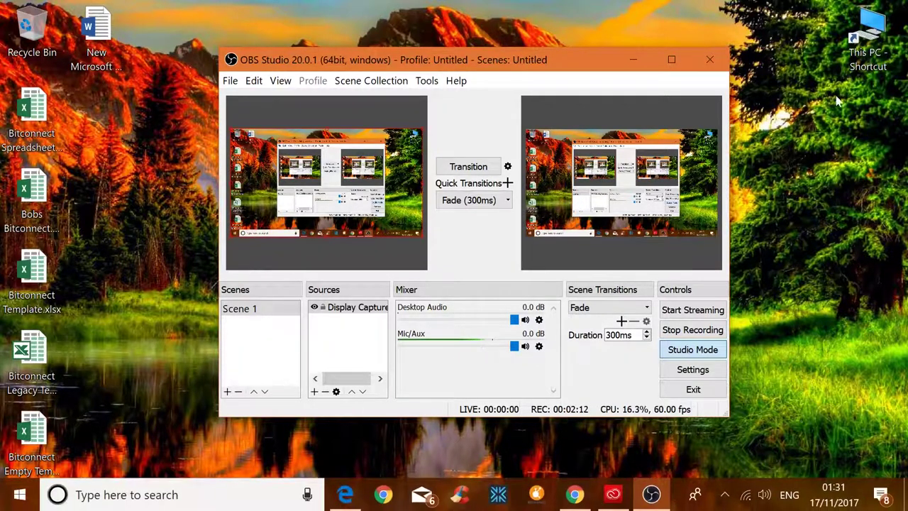
- View the Recordings folder inside YouTube on the Video (V:) drive through This PC, and minimise the folder window
double_click(870, 36)
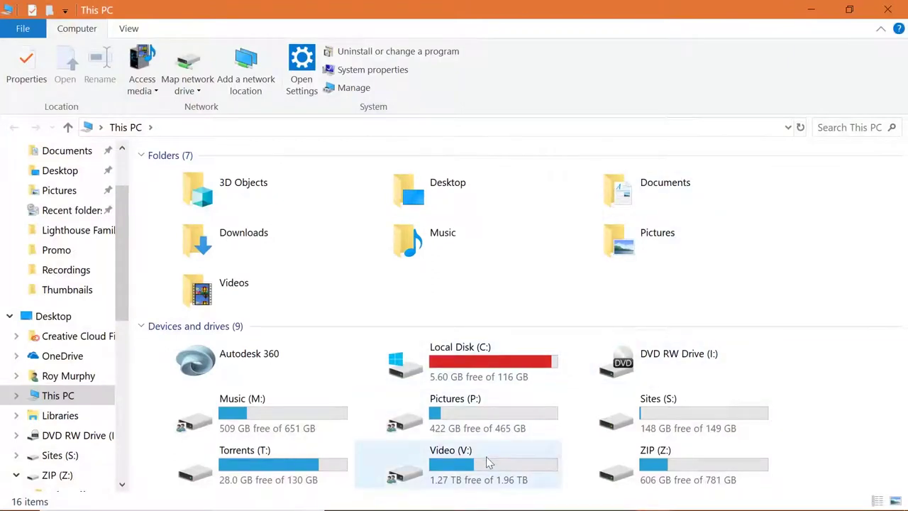
mouse_move(484, 458)
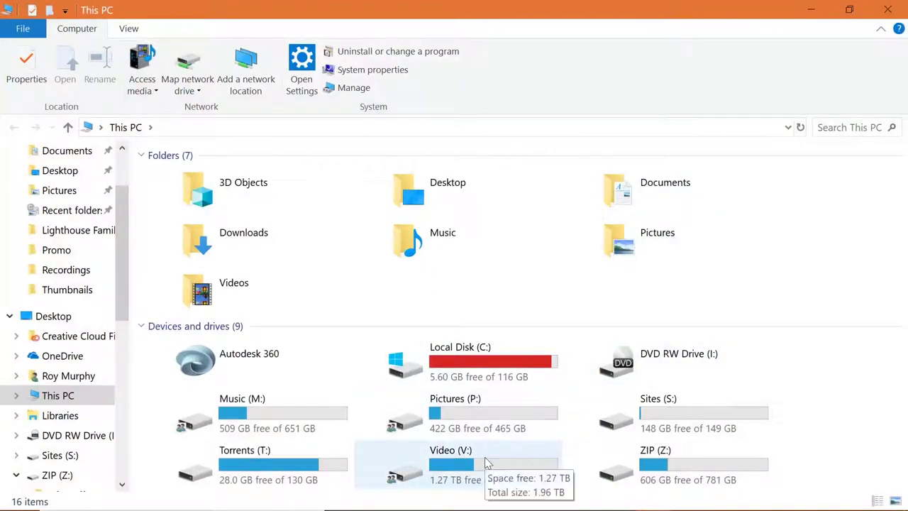
double_click(486, 462)
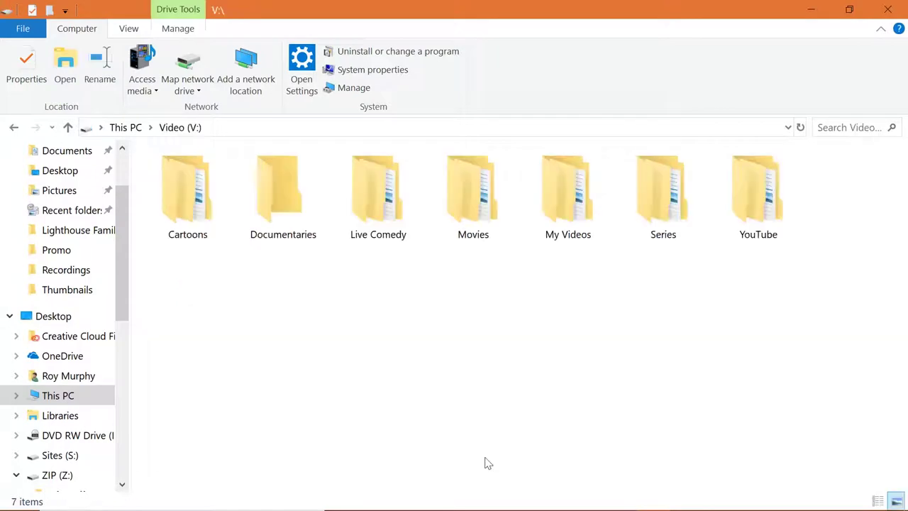
double_click(743, 207)
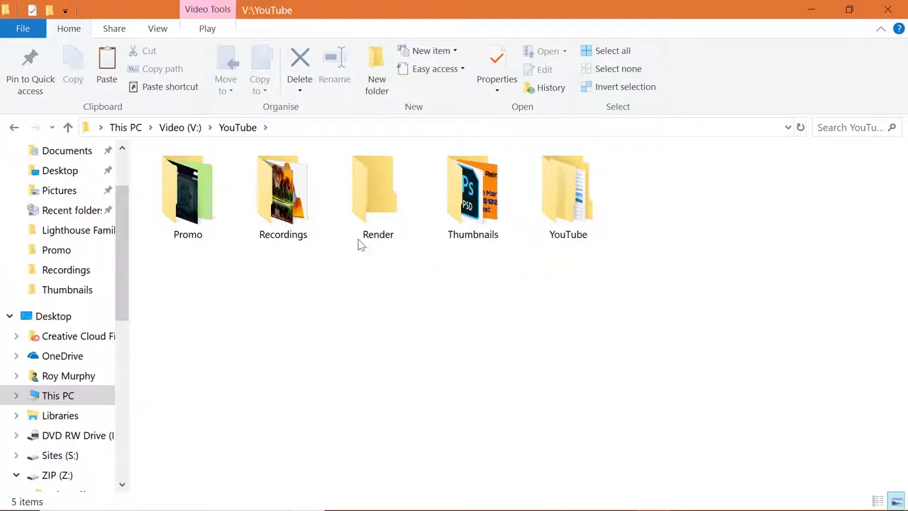
left_click(313, 206)
double_click(314, 206)
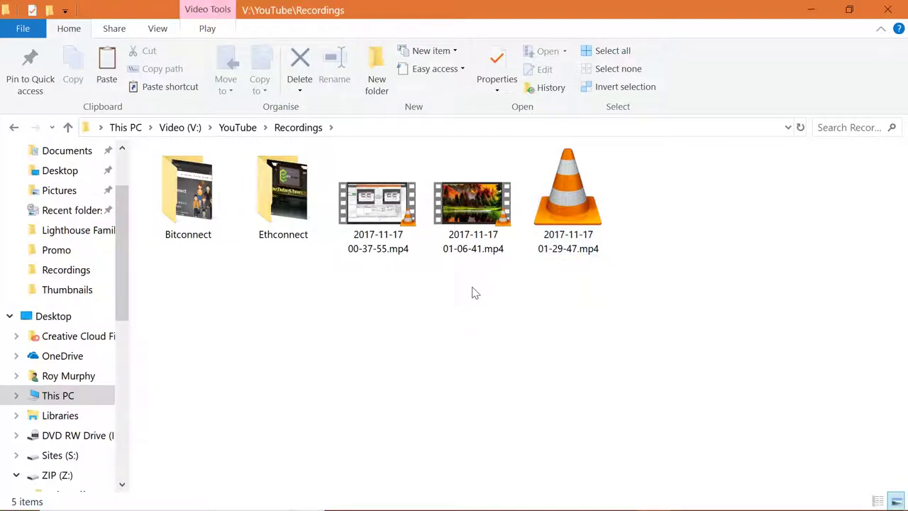
left_click(815, 12)
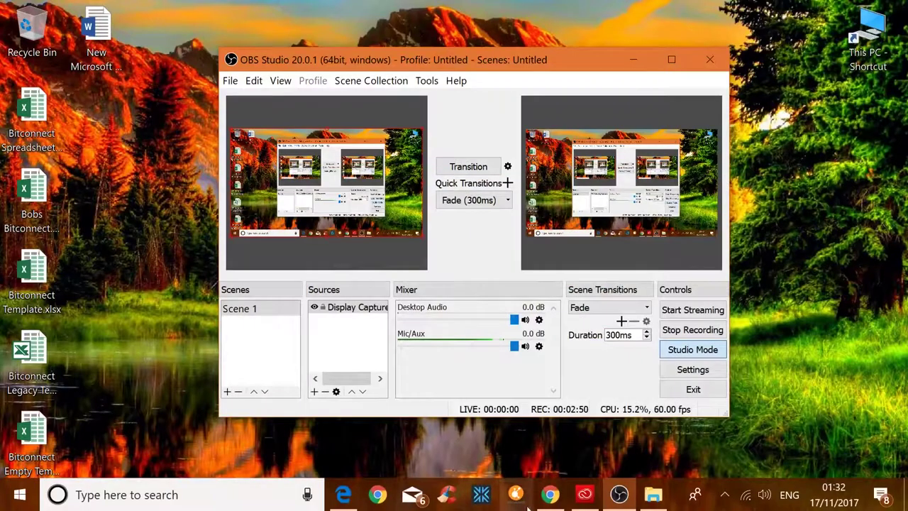
- Switch to Adobe Creative Cloud, examine the full list of available apps, and minimise it along with OBS Studio
left_click(518, 497)
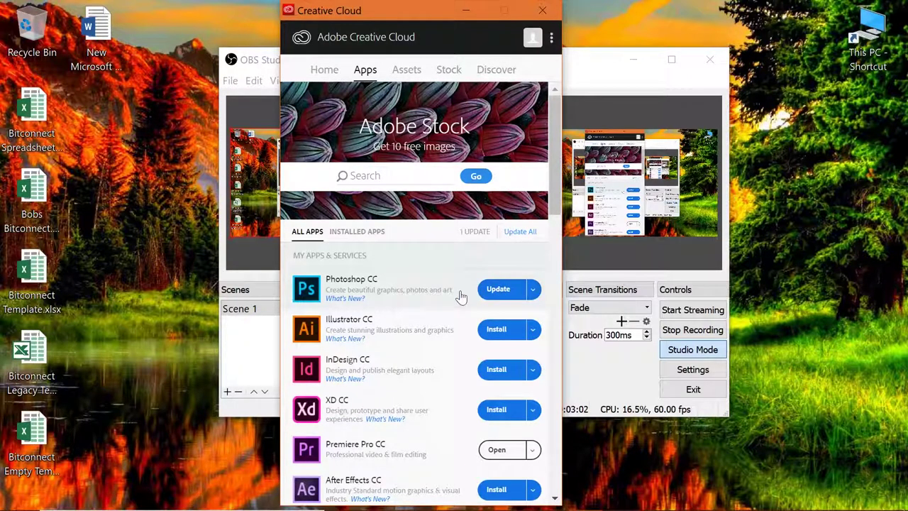
scroll(450, 298, "down", 1)
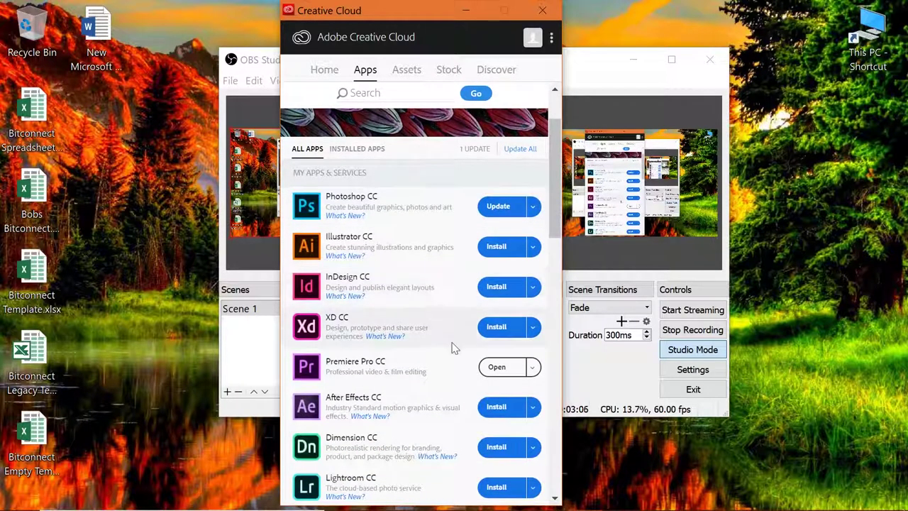
left_click(480, 374)
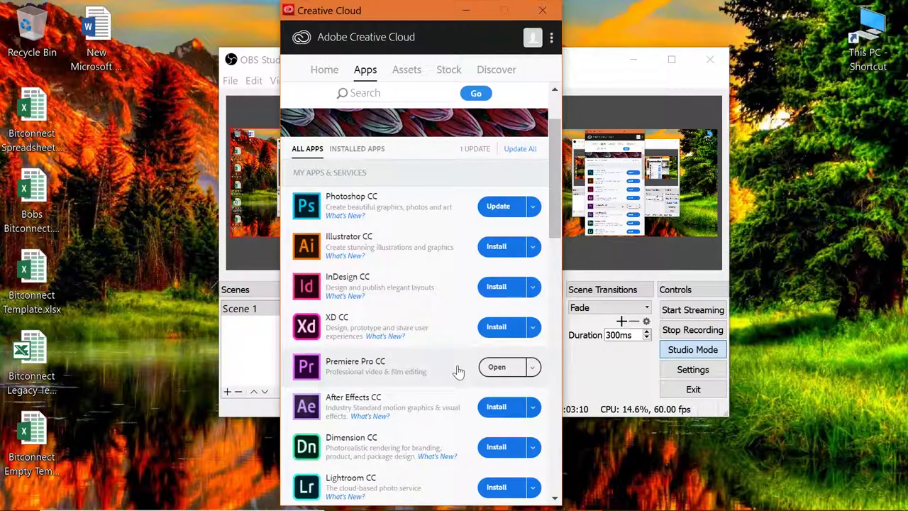
scroll(455, 374, "down", 4)
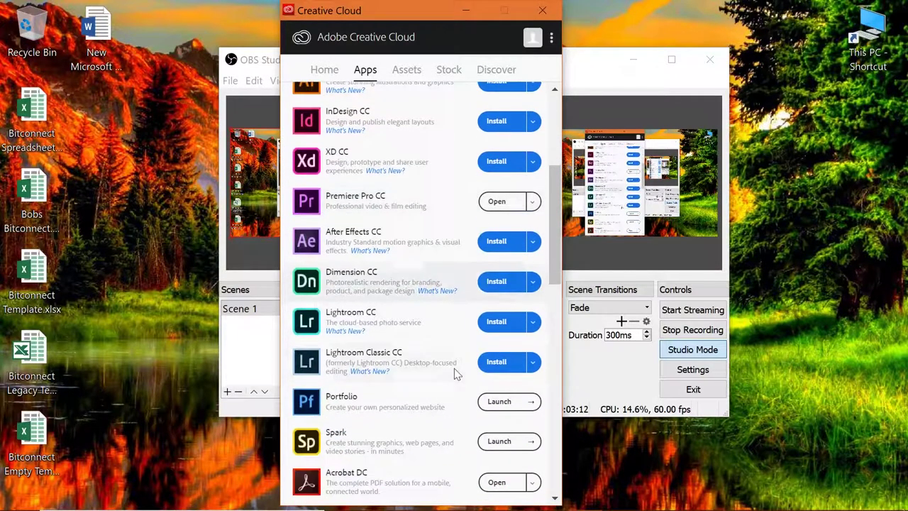
scroll(444, 365, "down", 4)
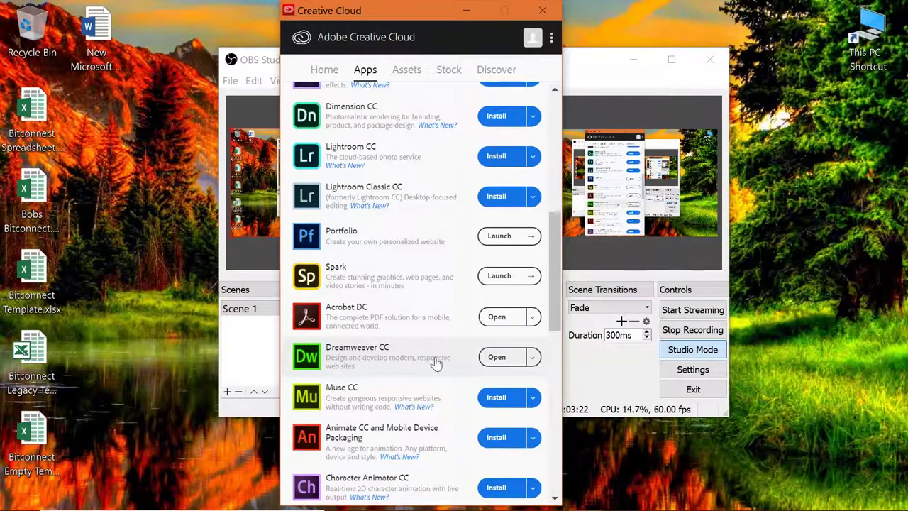
scroll(436, 362, "down", 2)
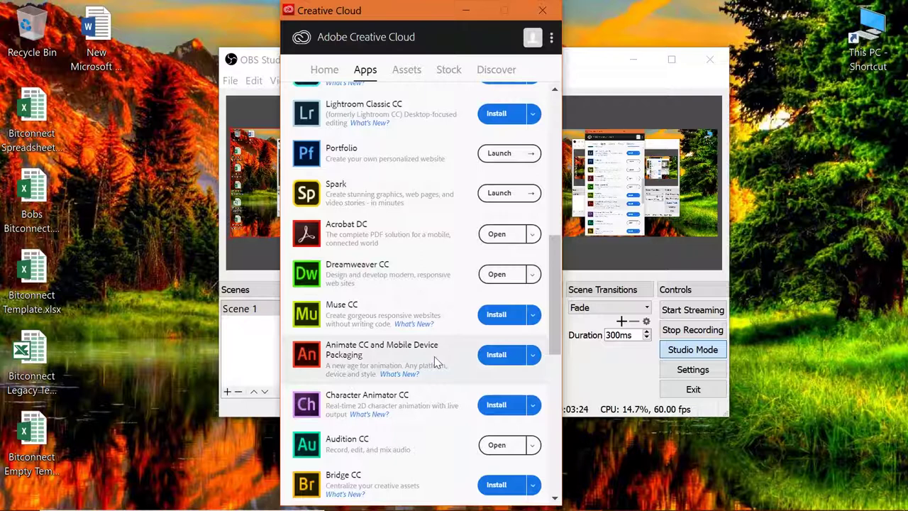
scroll(425, 363, "down", 2)
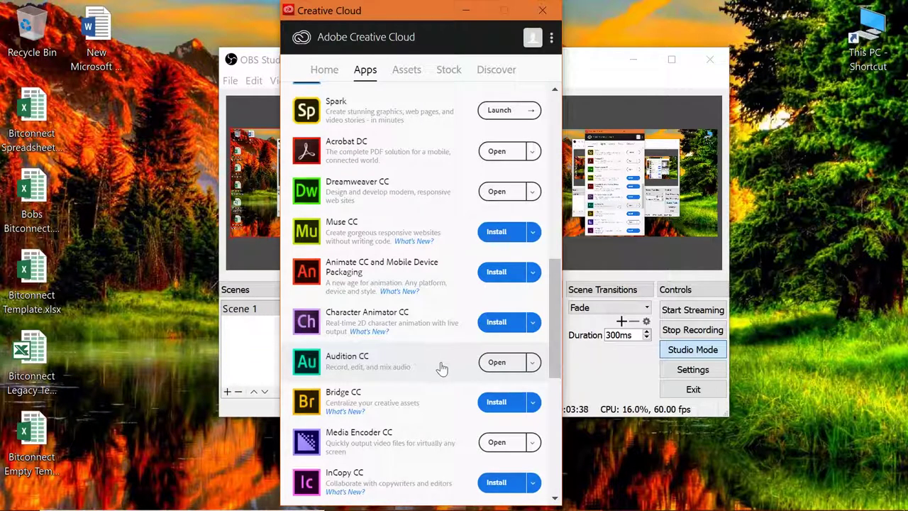
scroll(441, 366, "down", 2)
scroll(440, 367, "down", 2)
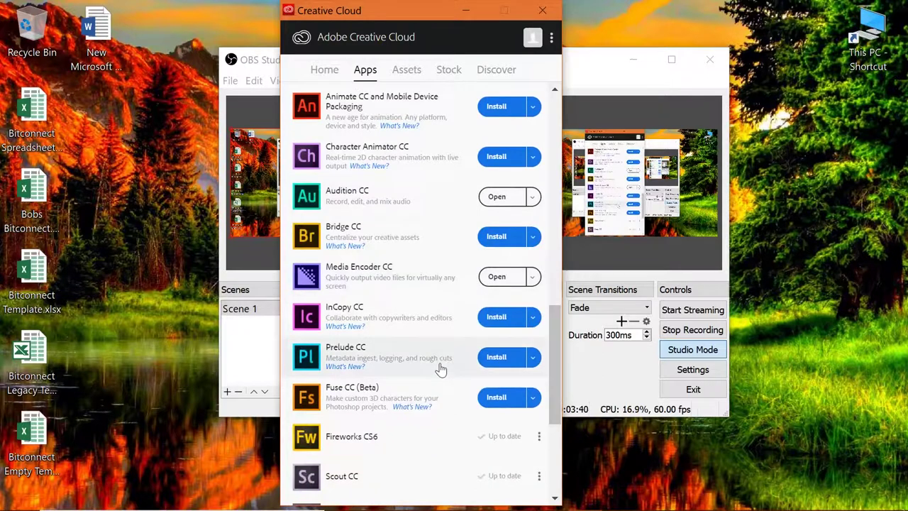
scroll(440, 367, "down", 2)
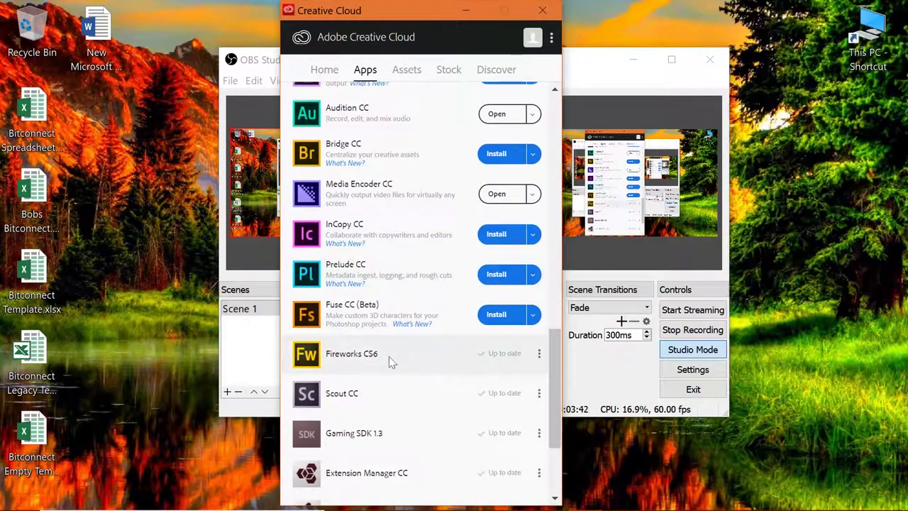
scroll(412, 356, "down", 4)
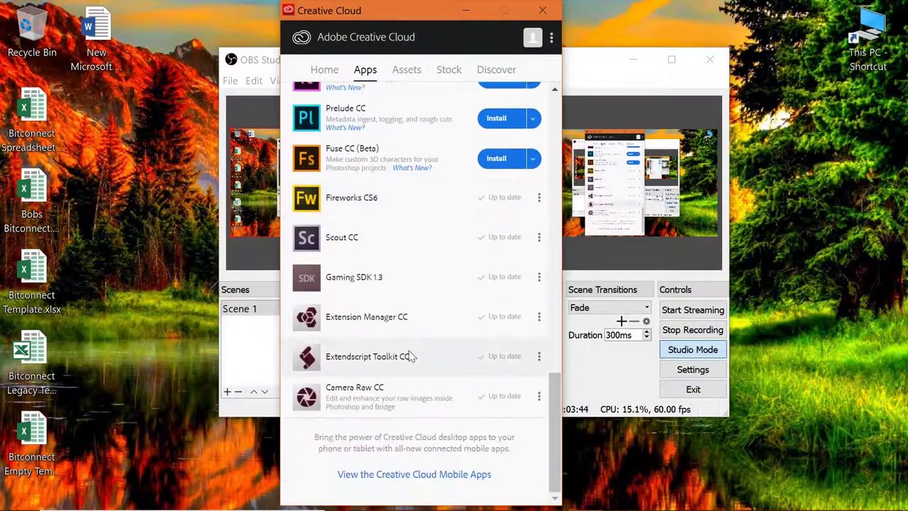
scroll(412, 356, "up", 15)
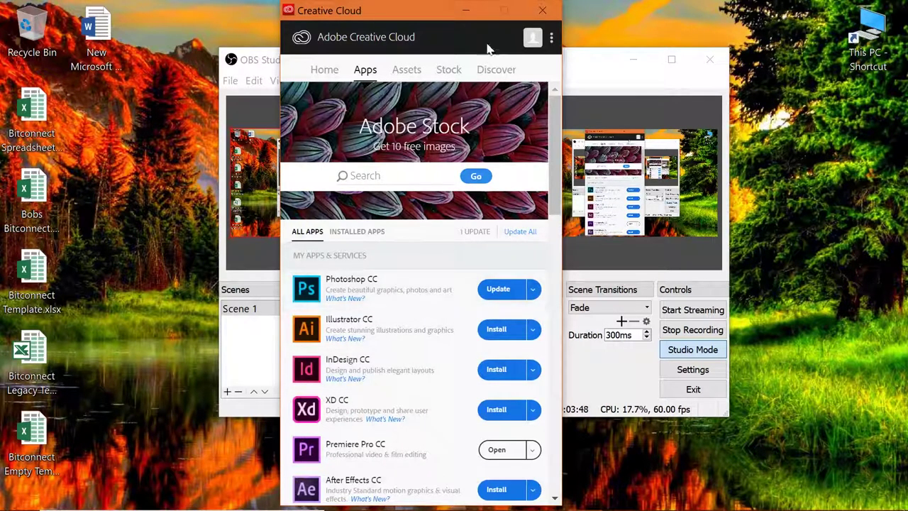
left_click(465, 10)
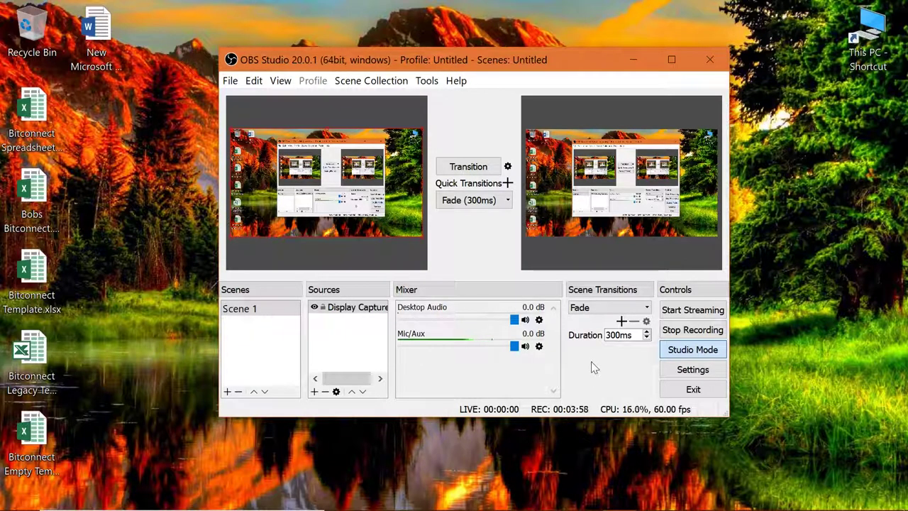
left_click(638, 62)
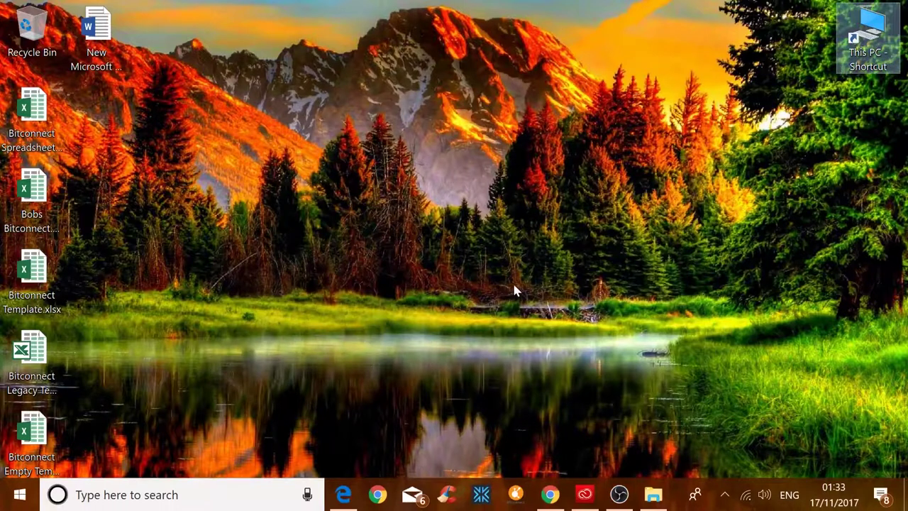
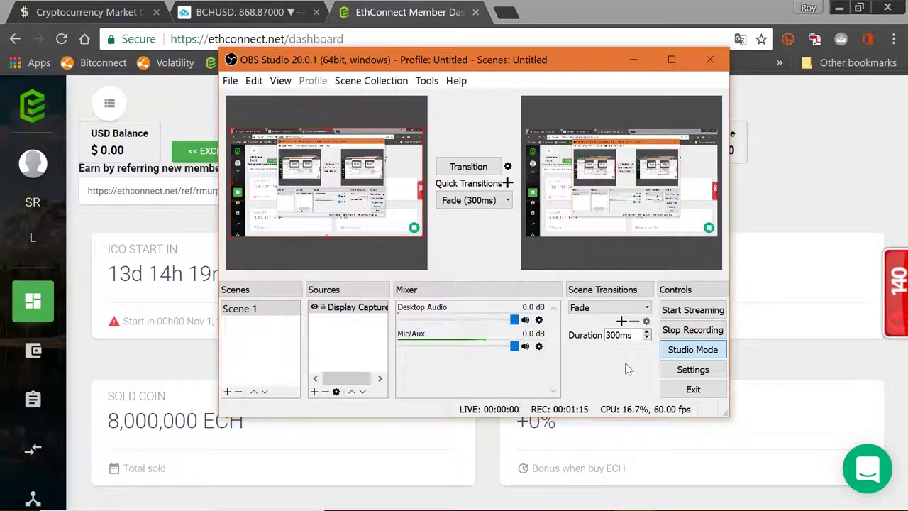
- Minimise OBS Studio and examine the Bitcoin deposit and withdrawal sections of the EthConnect wallet page
left_click(635, 61)
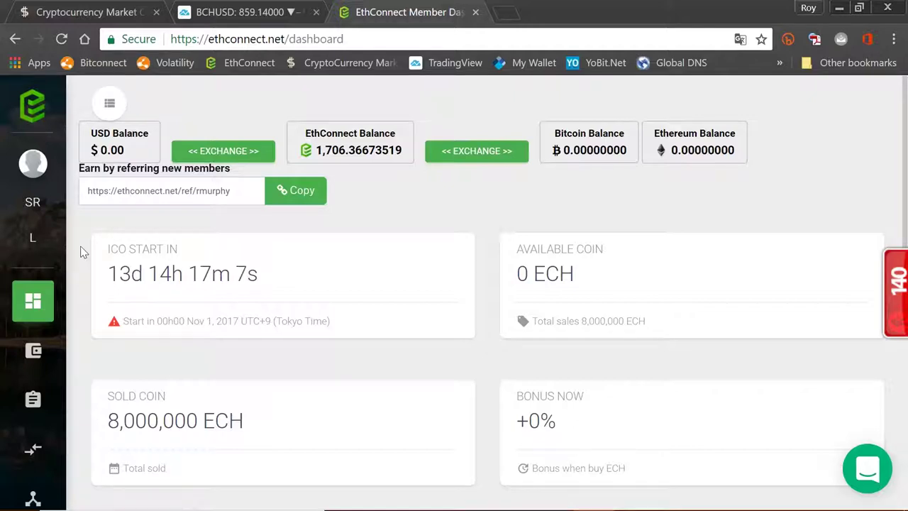
left_click(41, 353)
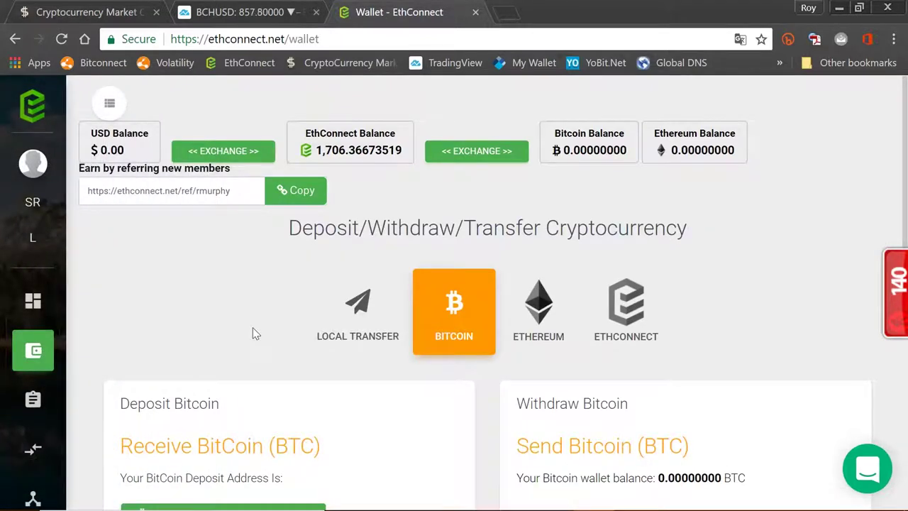
scroll(255, 334, "down", 2)
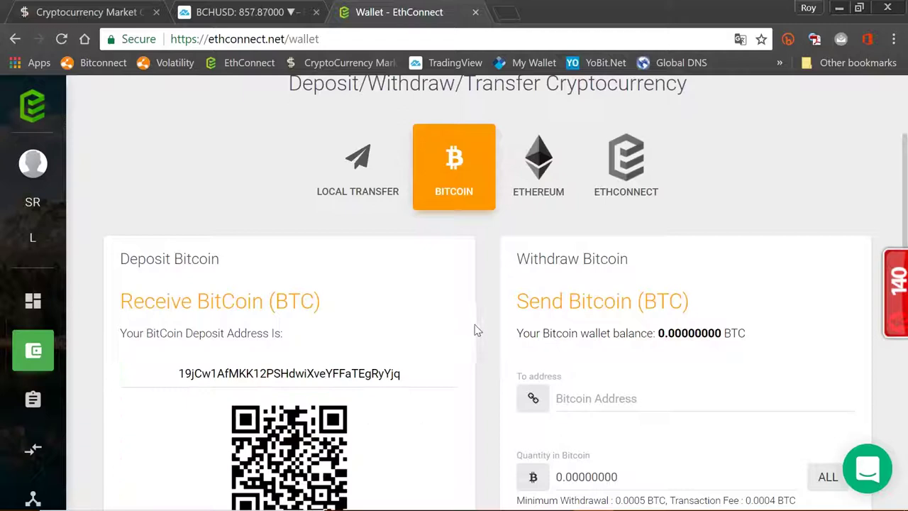
scroll(494, 328, "up", 2)
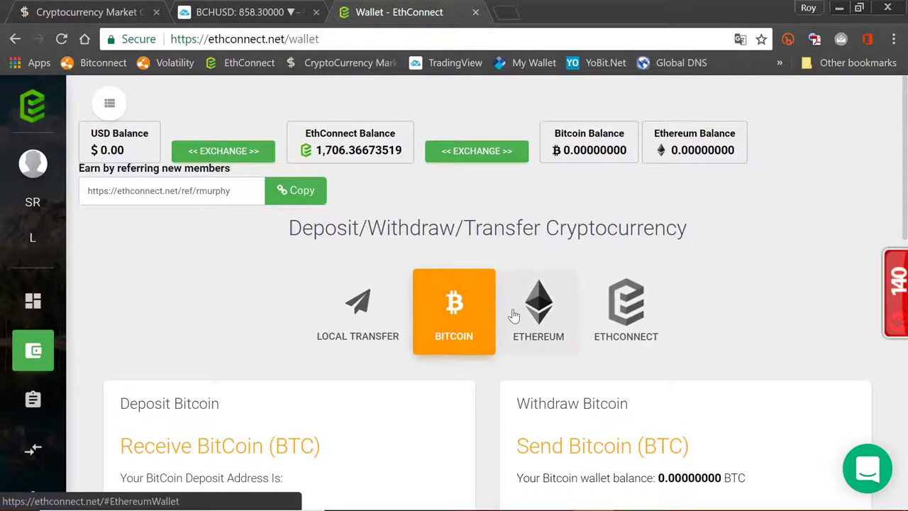
scroll(513, 315, "down", 5)
scroll(482, 319, "up", 5)
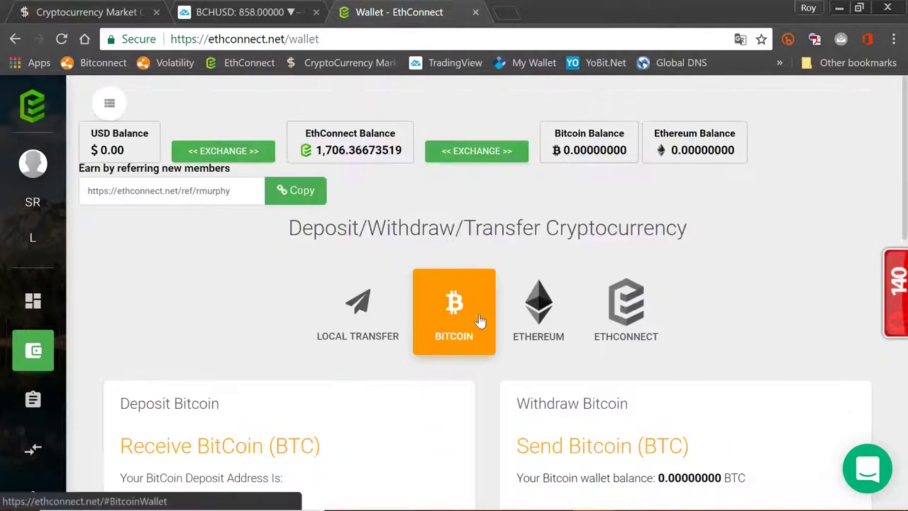
- Switch the wallet page to Ethereum and look over its deposit and withdrawal sections
left_click(537, 309)
scroll(480, 384, "down", 2)
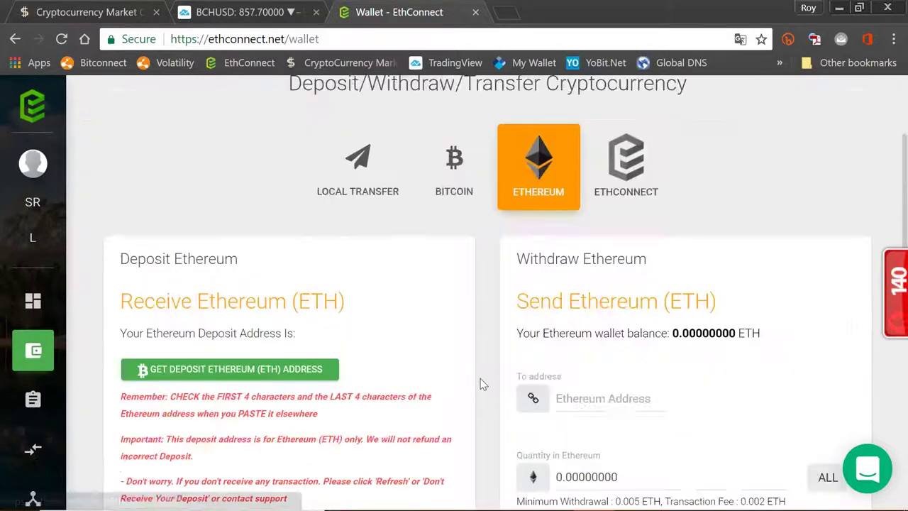
scroll(481, 383, "down", 2)
scroll(483, 381, "up", 4)
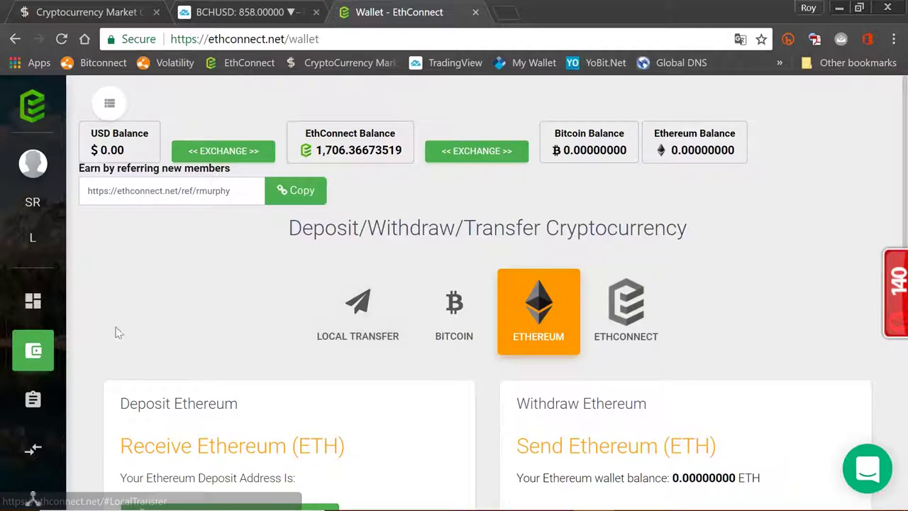
- Open the transaction details page and review the list of EthConnect transactions down to its end
mouse_move(50, 340)
left_click(63, 399)
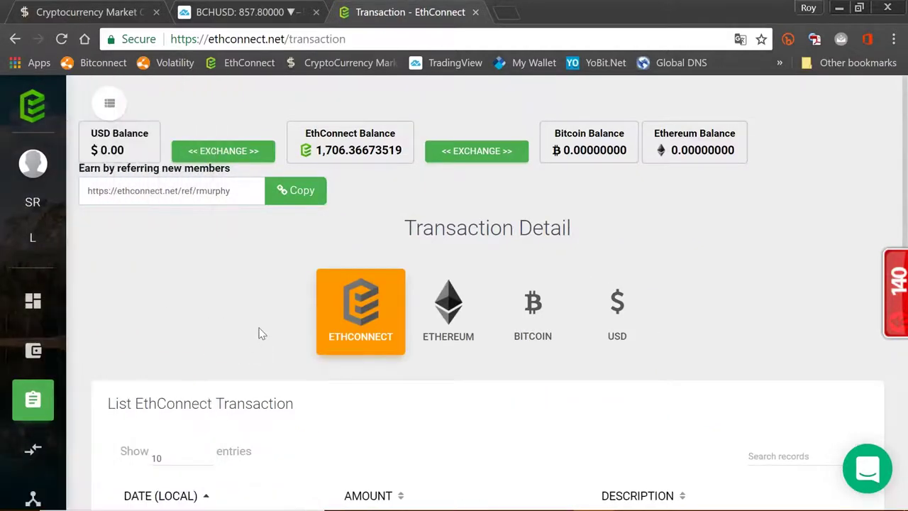
scroll(259, 334, "down", 4)
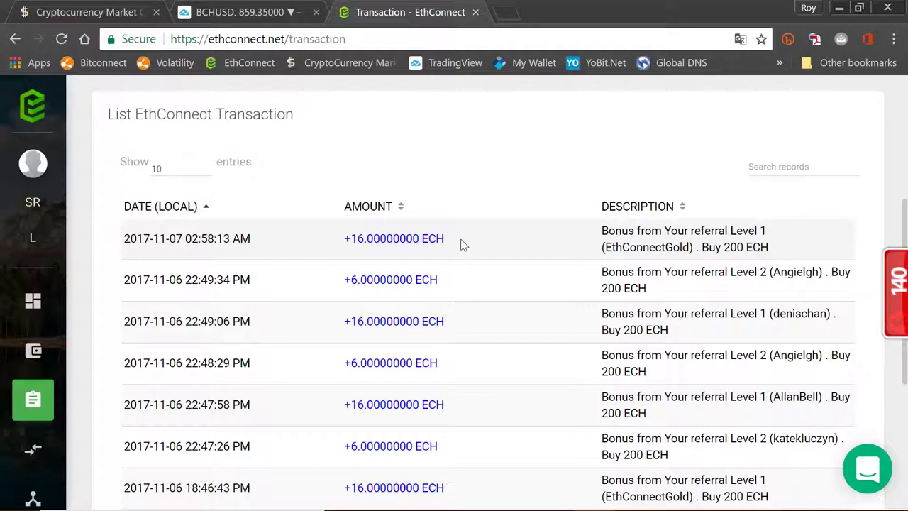
scroll(461, 245, "down", 2)
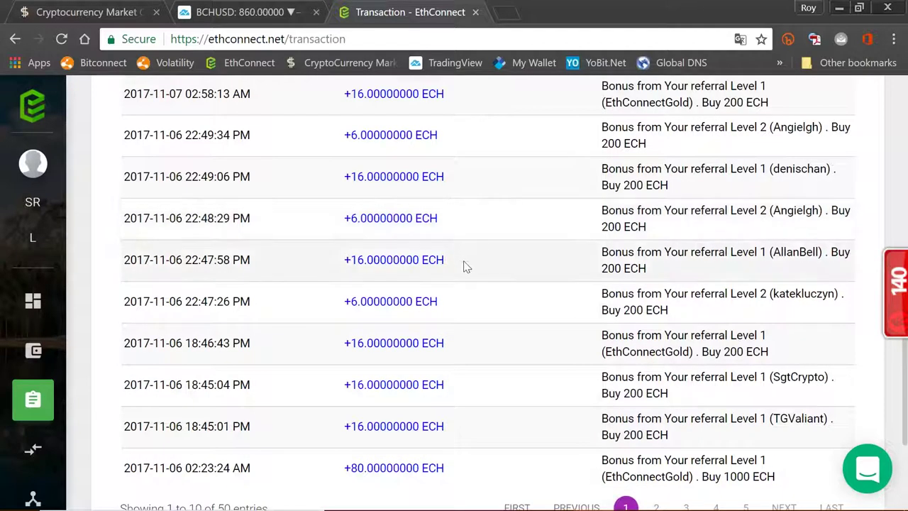
scroll(463, 263, "down", 2)
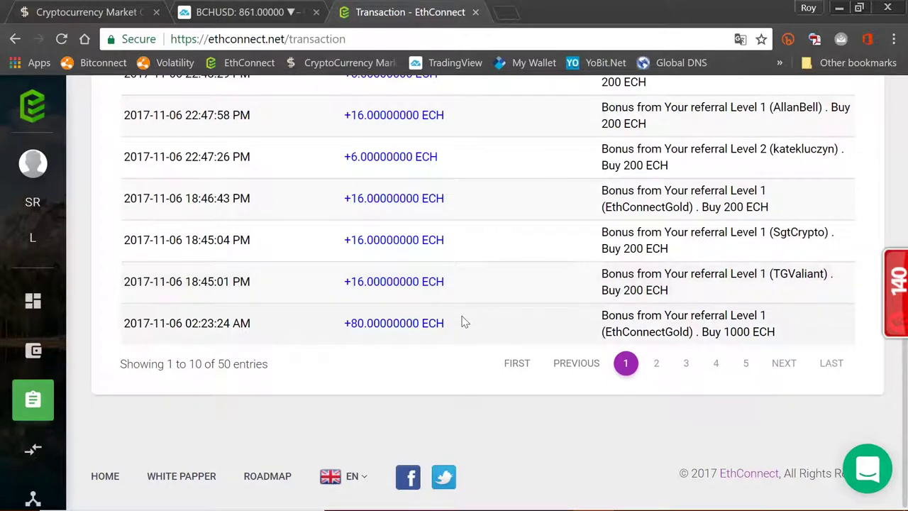
scroll(463, 321, "up", 2)
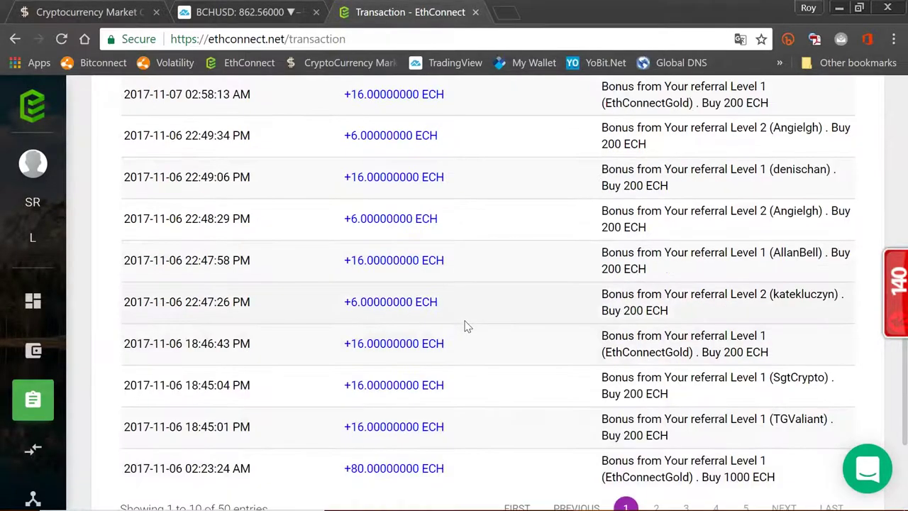
- Review the EthConnect transaction list on its last page, including the oldest entries, and return to the account balances above it
scroll(467, 319, "up", 2)
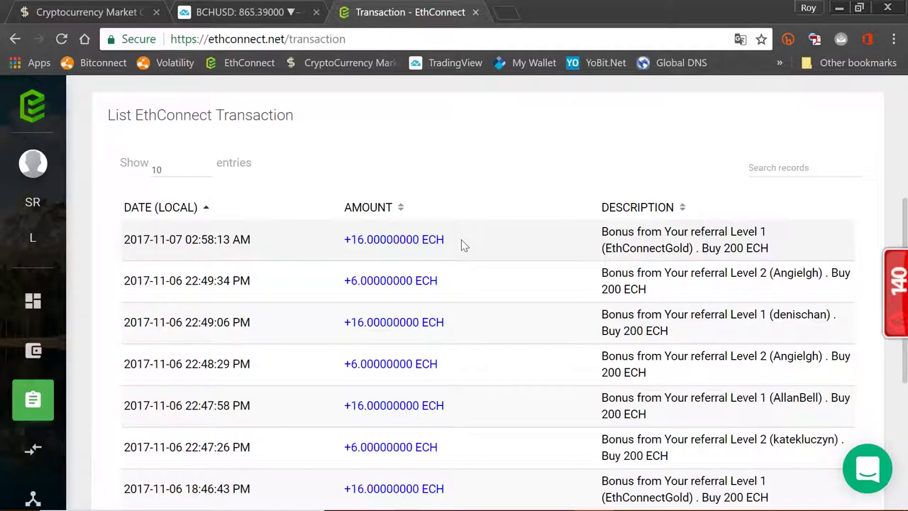
scroll(461, 239, "down", 5)
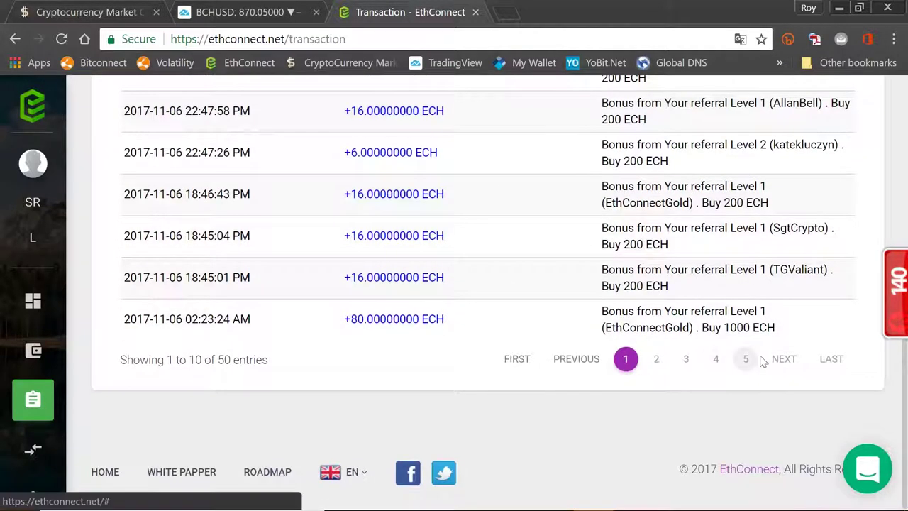
left_click(841, 364)
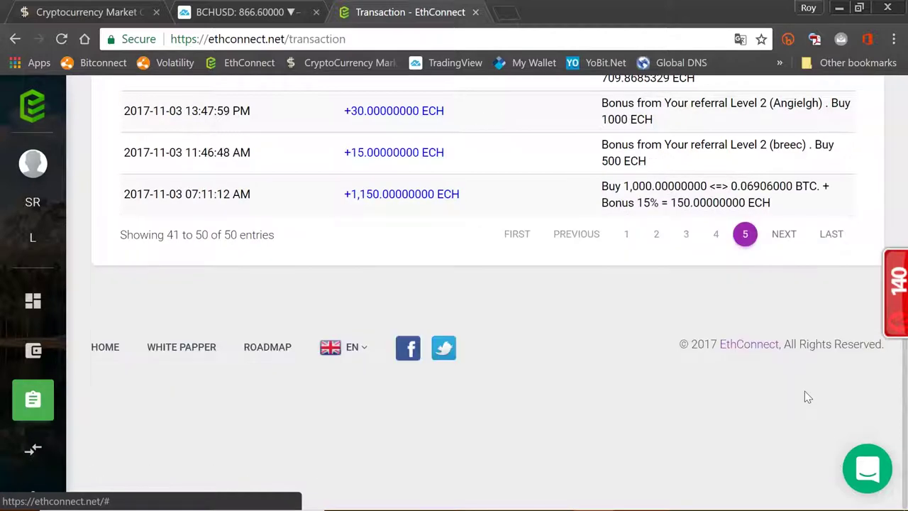
scroll(491, 390, "up", 2)
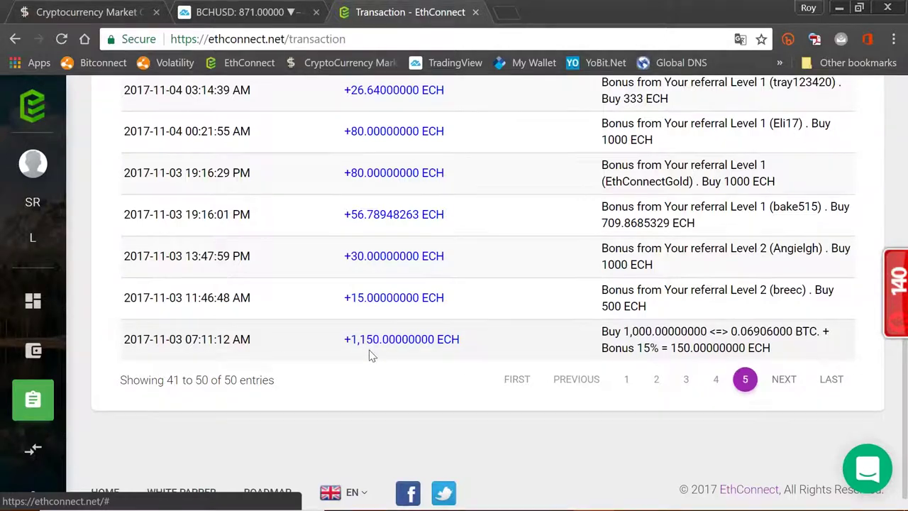
scroll(368, 350, "up", 8)
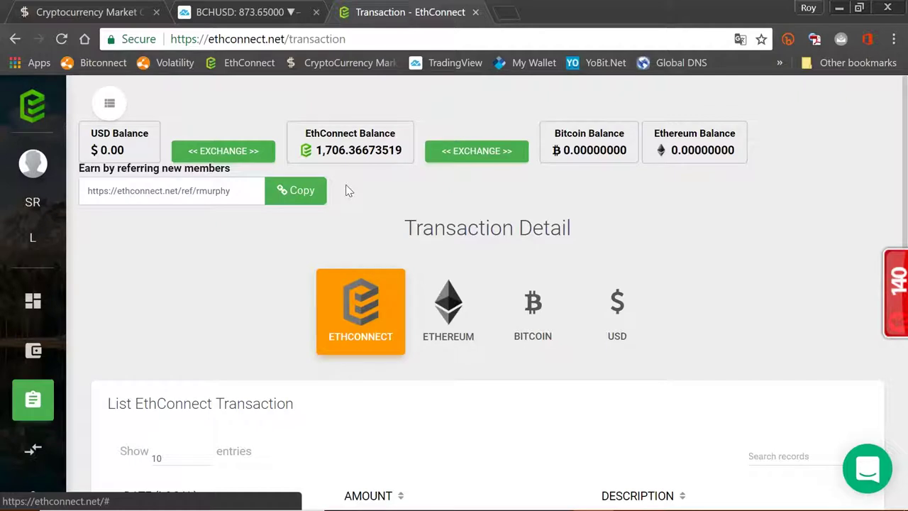
- Look over the account holder's security and logout options in the site navigation
mouse_move(92, 170)
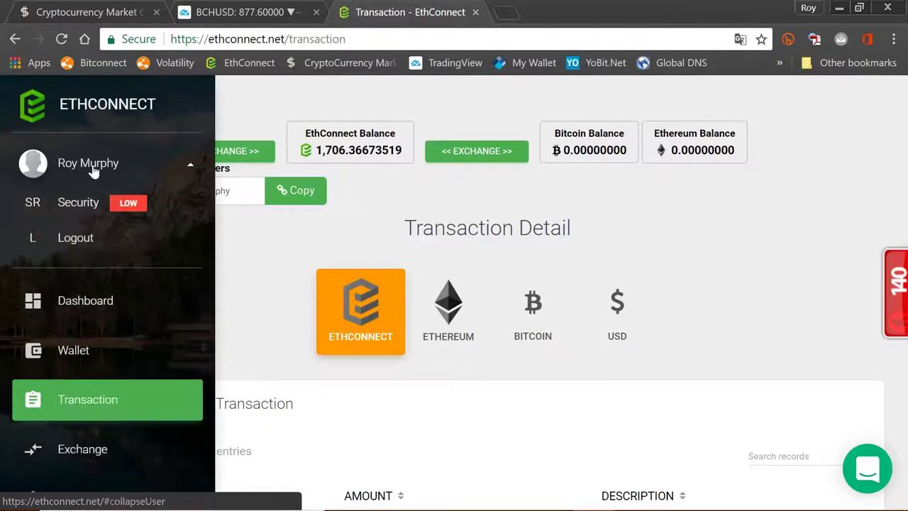
left_click(93, 169)
left_click(95, 169)
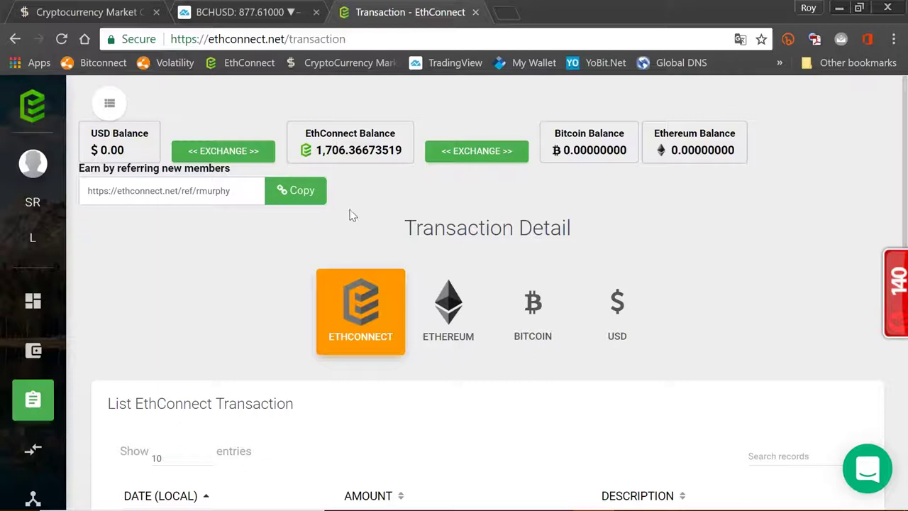
- Open the referral page and look over its sales totals and the first page of referral members
mouse_move(49, 320)
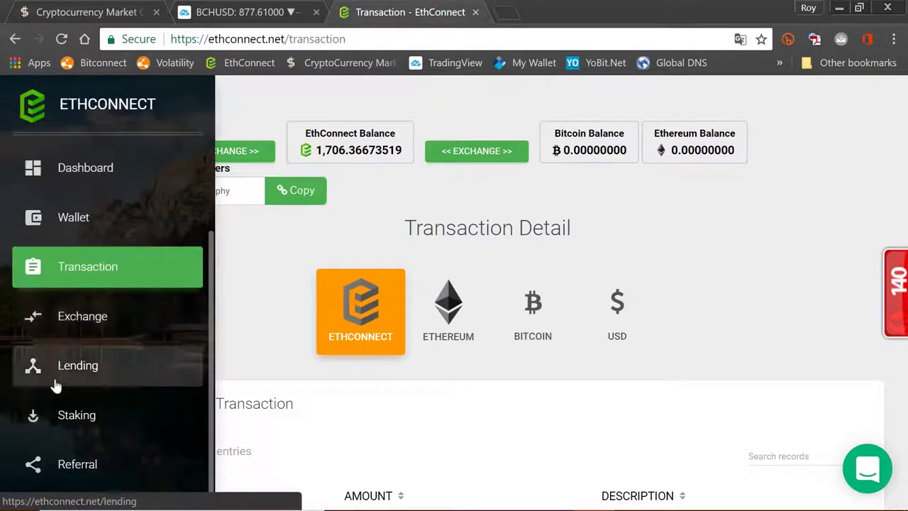
left_click(80, 466)
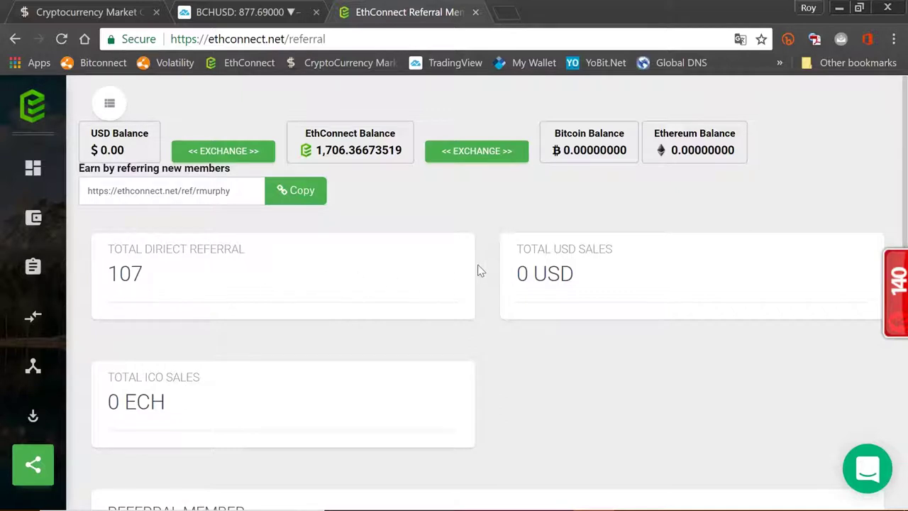
scroll(487, 266, "down", 4)
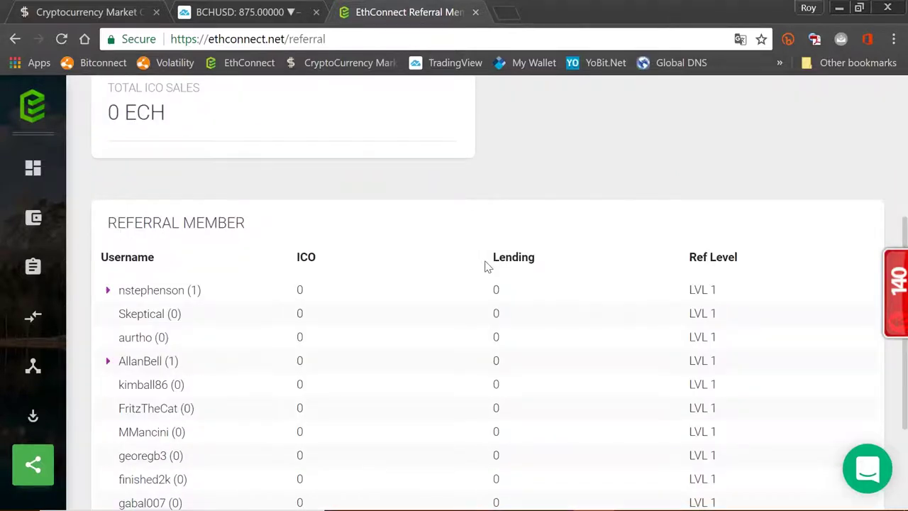
scroll(486, 266, "down", 2)
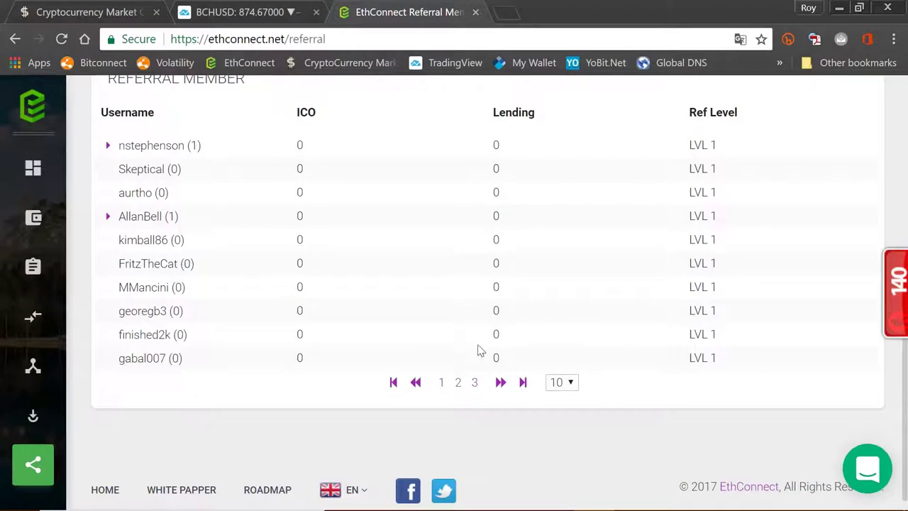
- Page forward through the referral member list one page at a time up to page 10
left_click(501, 382)
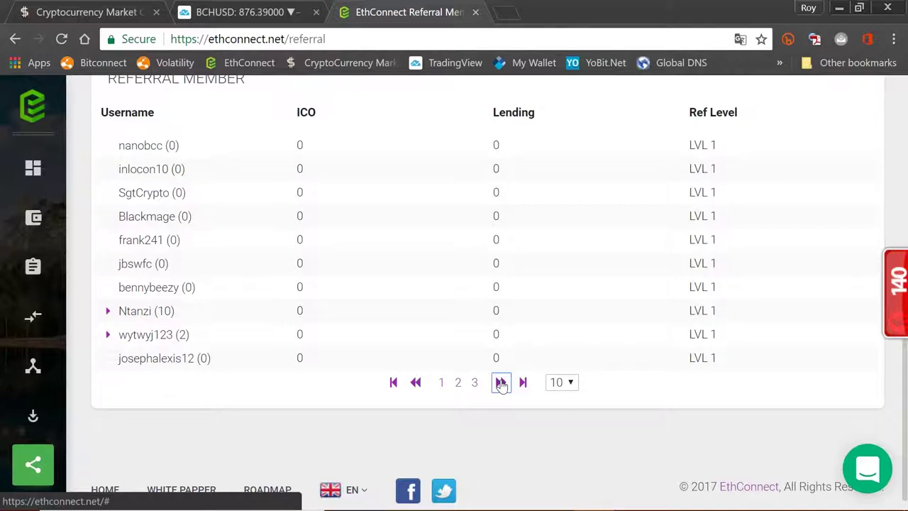
left_click(500, 382)
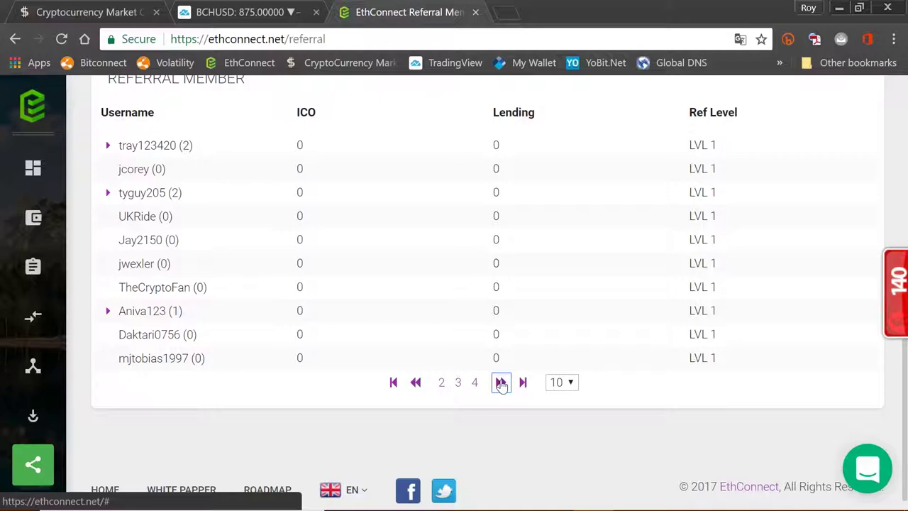
left_click(501, 382)
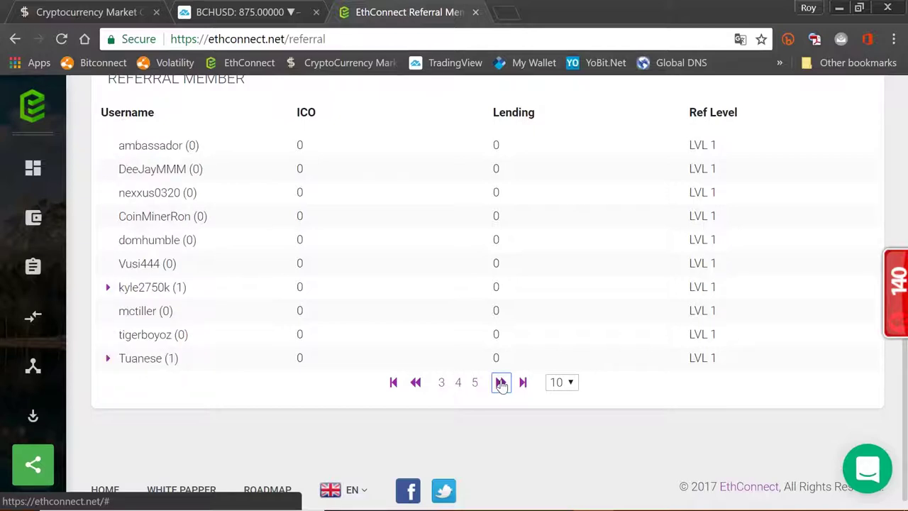
left_click(500, 382)
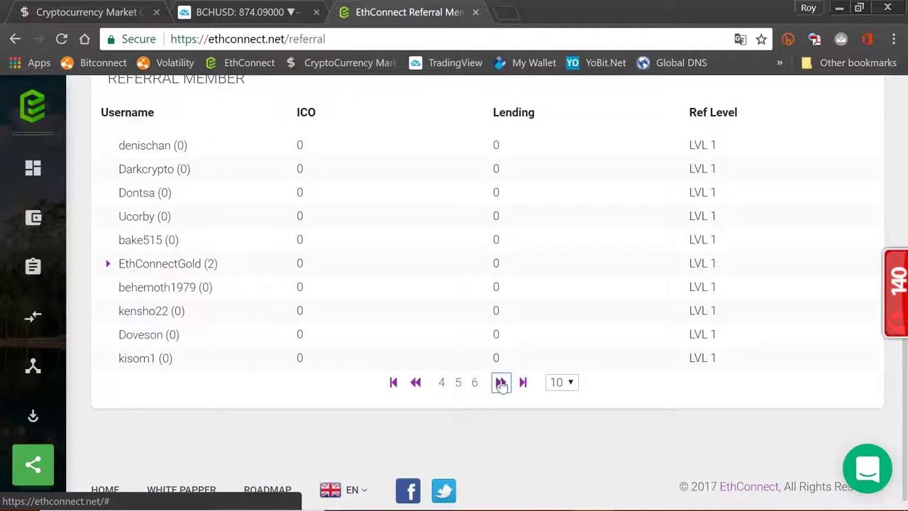
left_click(501, 382)
left_click(501, 382)
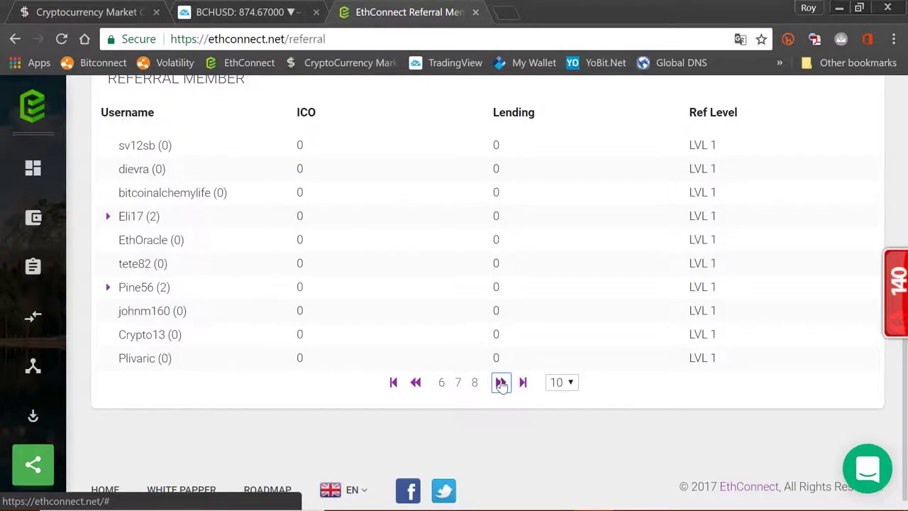
left_click(500, 382)
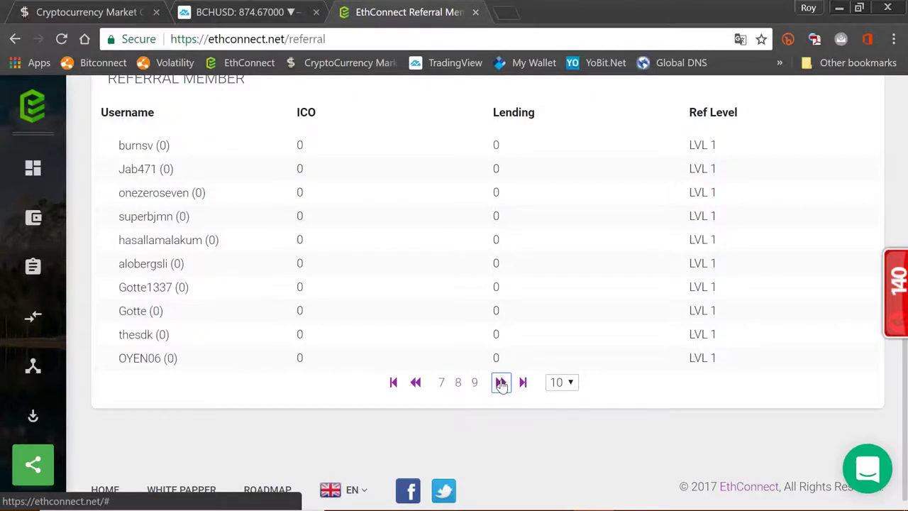
left_click(501, 382)
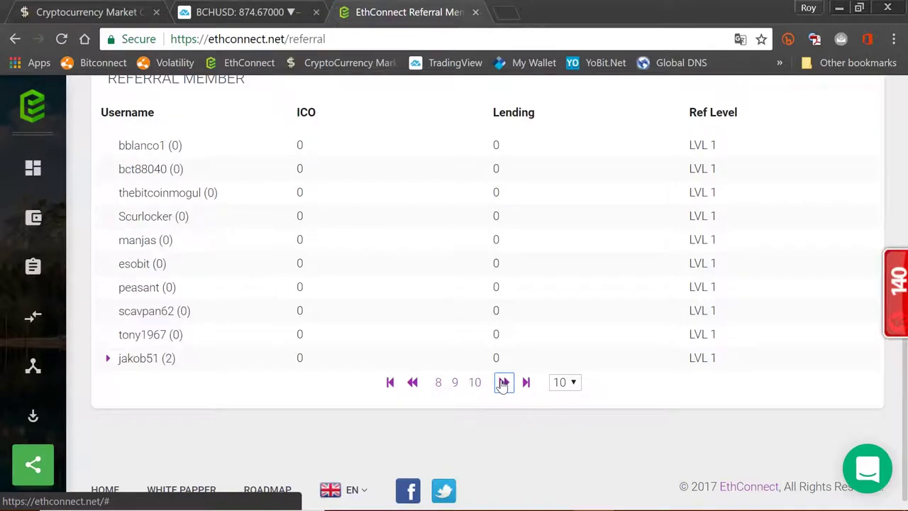
left_click(502, 382)
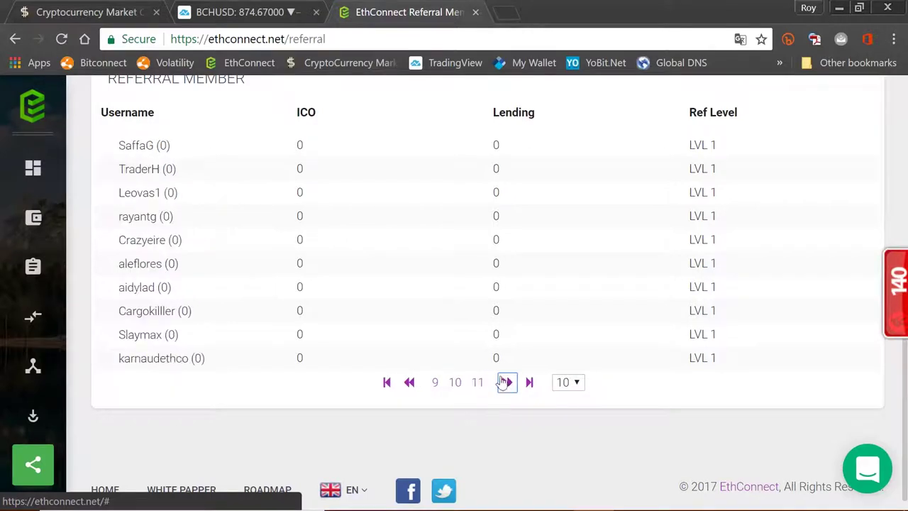
- Minimise Chrome and read the desktop images DOBsPV1VAAAFhCQ.jpg_large and DOFDErtUEAAr6Er.jpg, closing each after reading
left_click(837, 7)
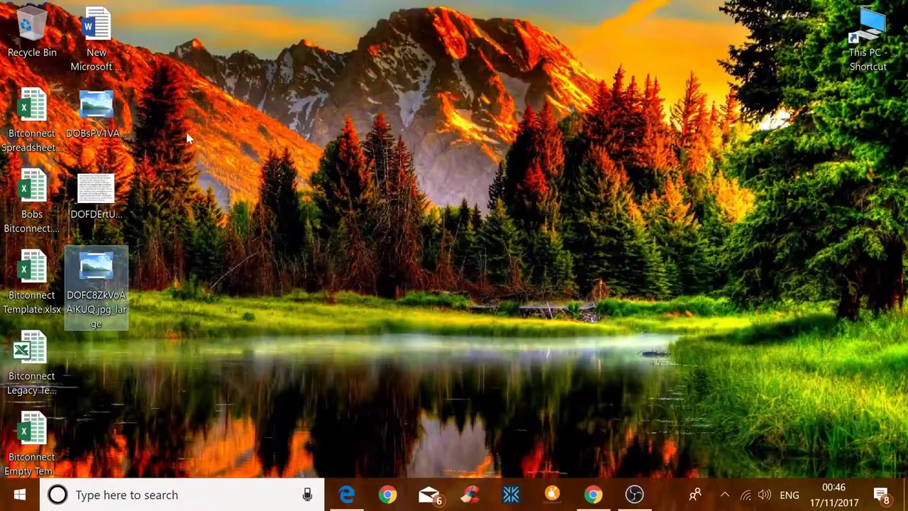
double_click(107, 106)
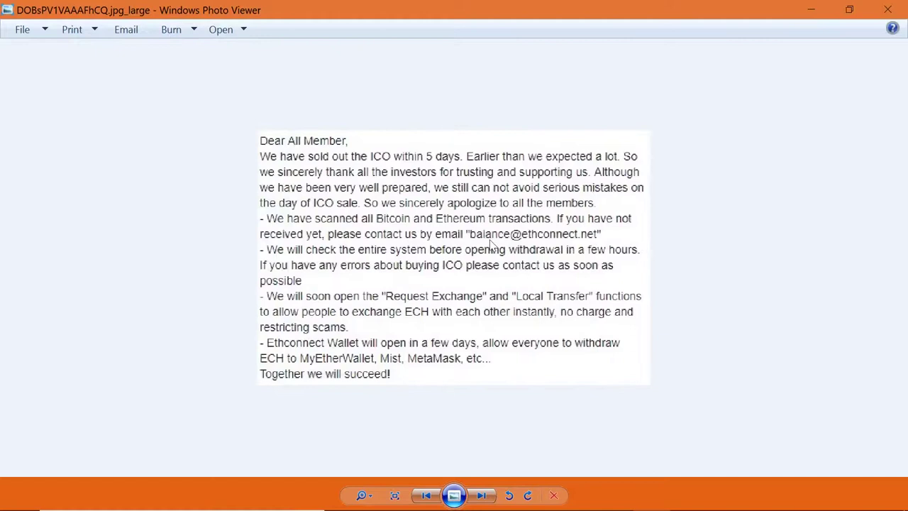
scroll(488, 249, "up", 1)
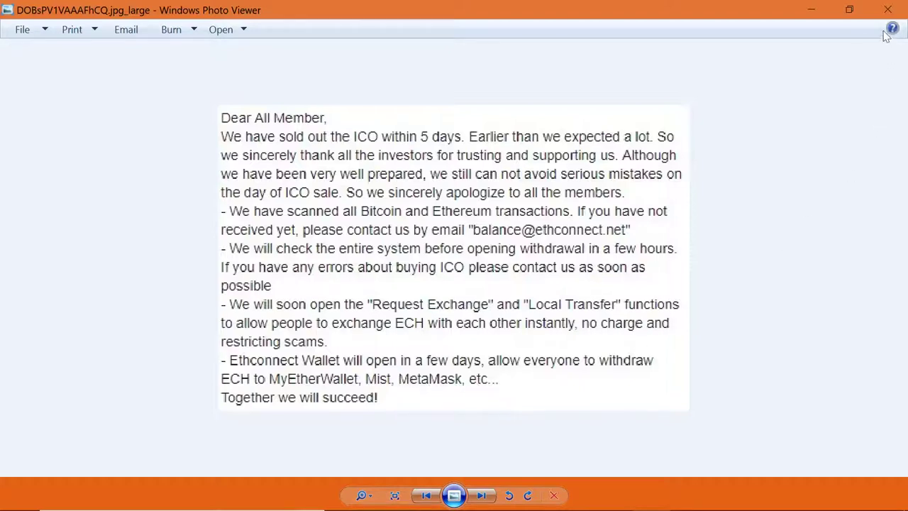
left_click(887, 10)
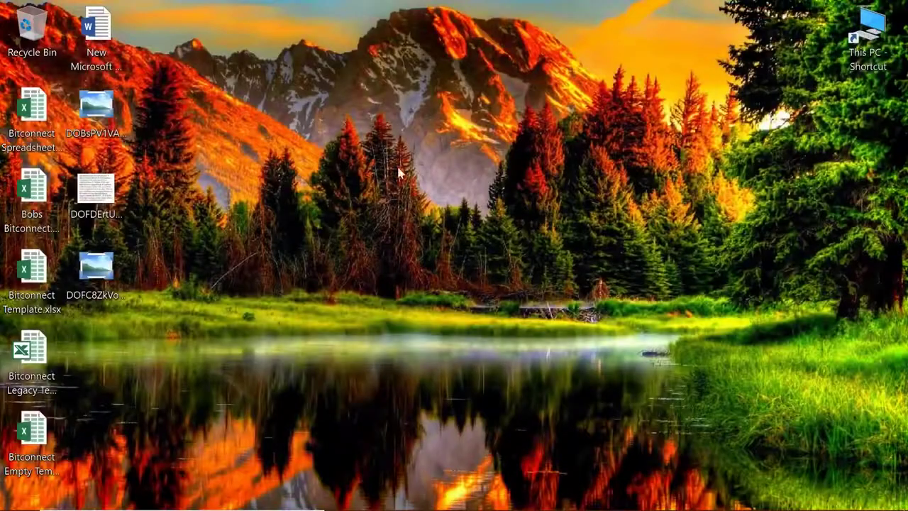
double_click(106, 185)
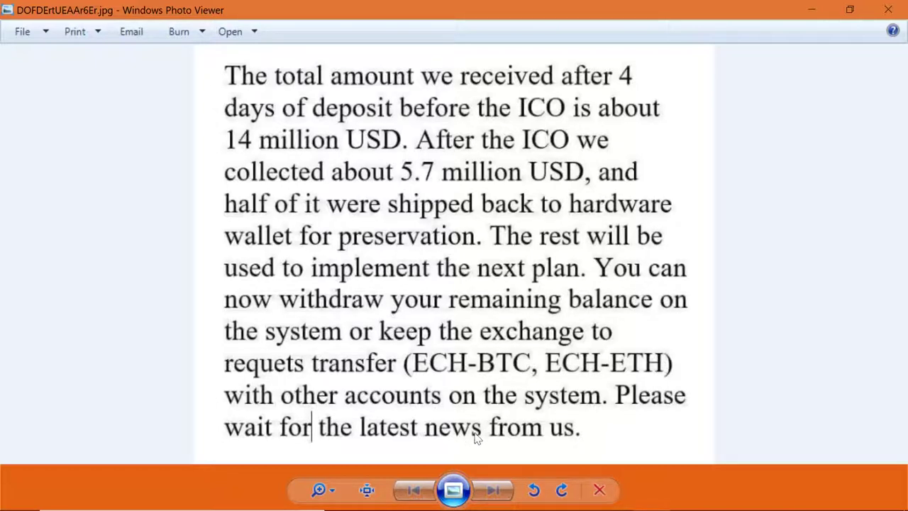
left_click(888, 10)
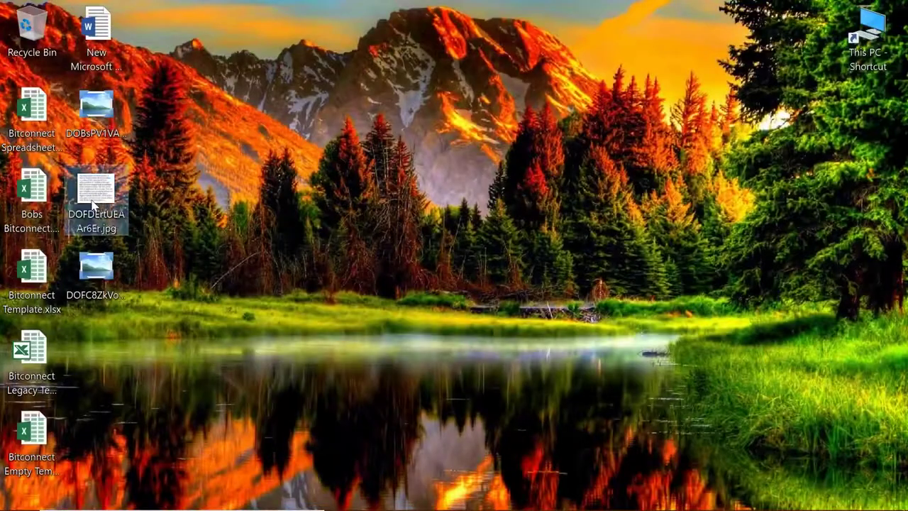
- Open the desktop image DOFC8ZkVoAAiKUQ.jpg_large and enlarge it to examine the Bitcoin Core wallet balances and recent transactions
double_click(94, 263)
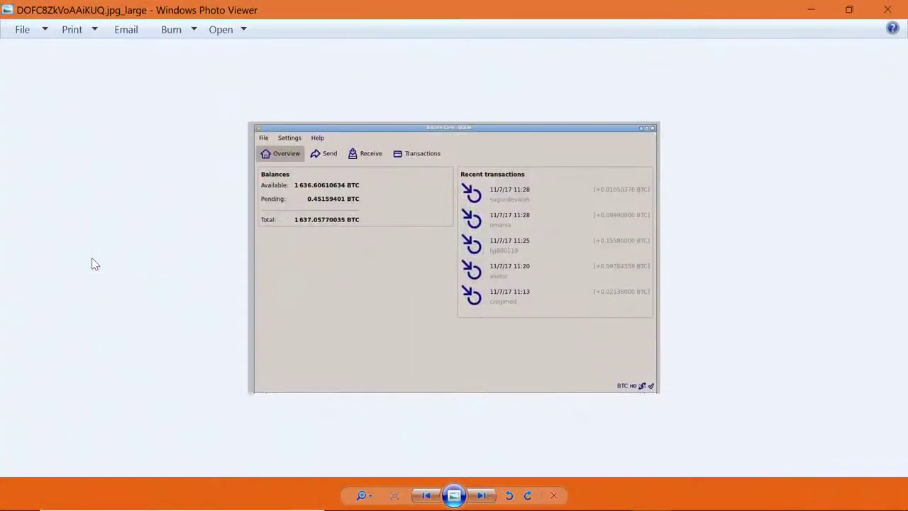
scroll(416, 263, "up", 1)
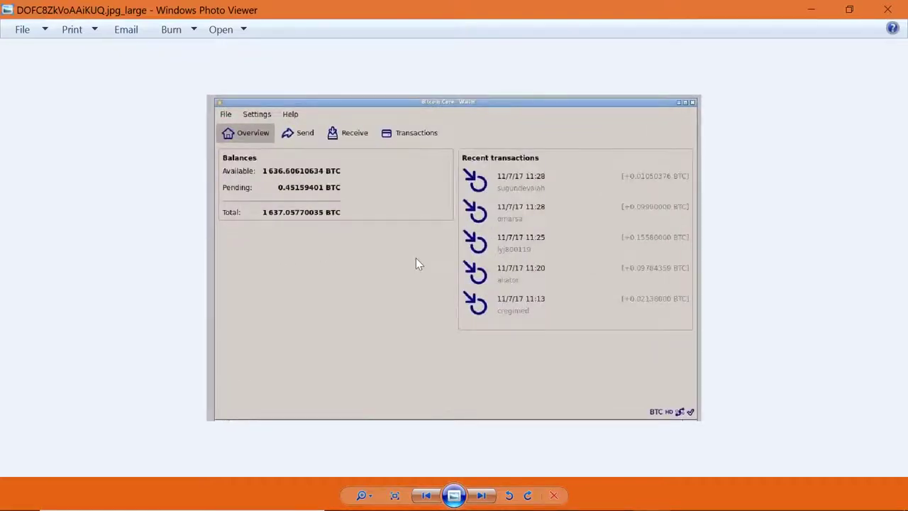
scroll(349, 267, "up", 1)
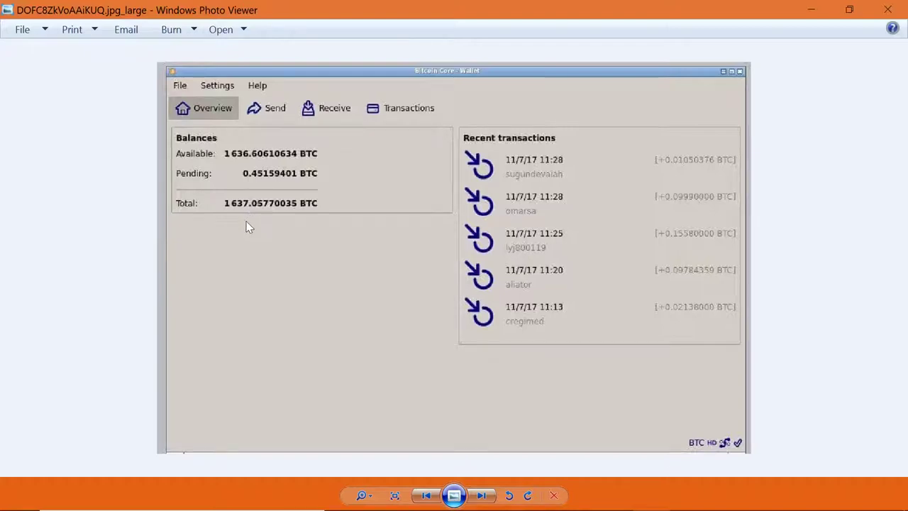
- Switch back to Chrome, check the BCHUSD chart on TradingView, and reload the CoinMarketCap price list
mouse_move(454, 507)
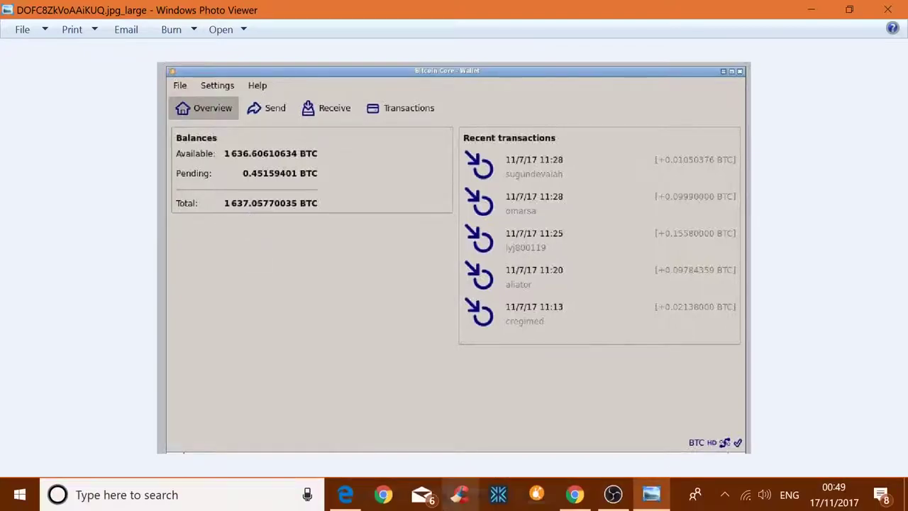
left_click(575, 495)
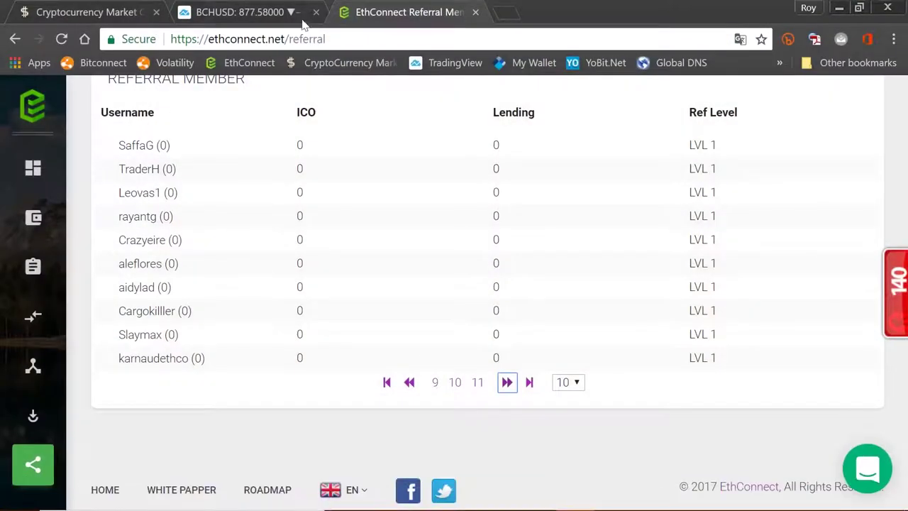
left_click(280, 14)
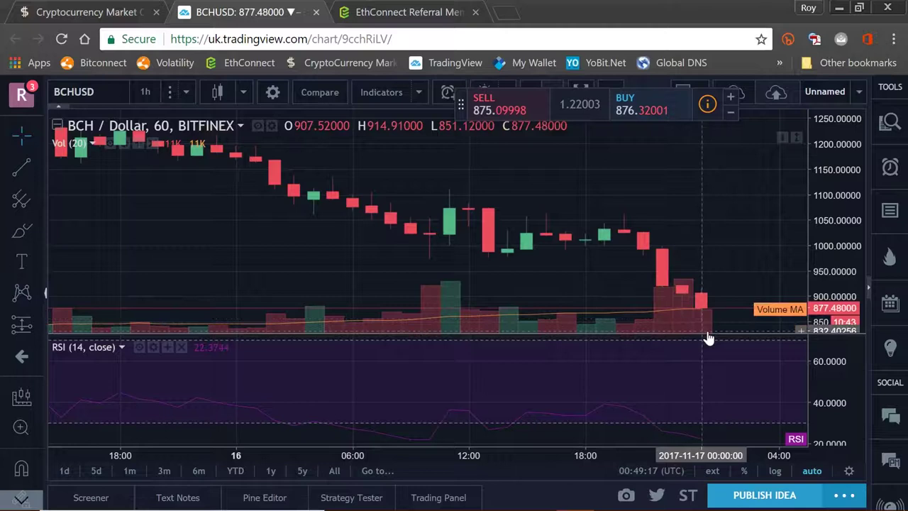
left_click(51, 11)
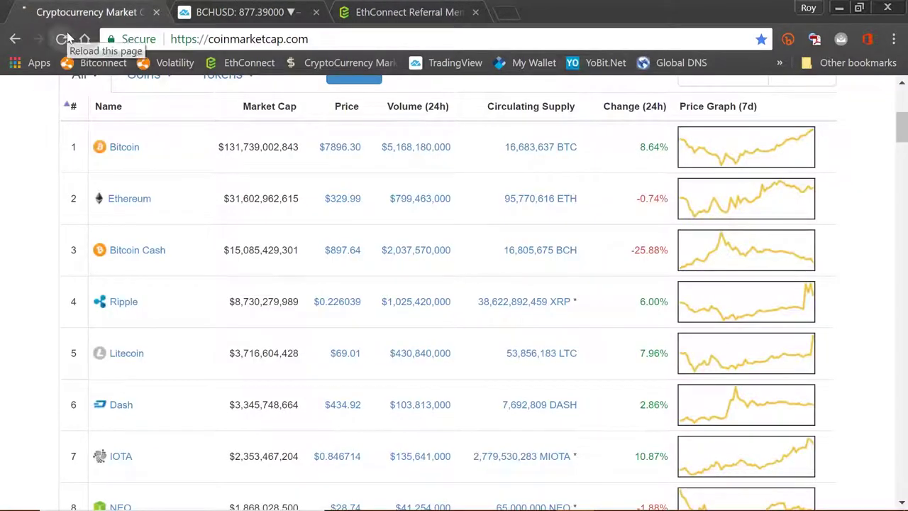
left_click(62, 39)
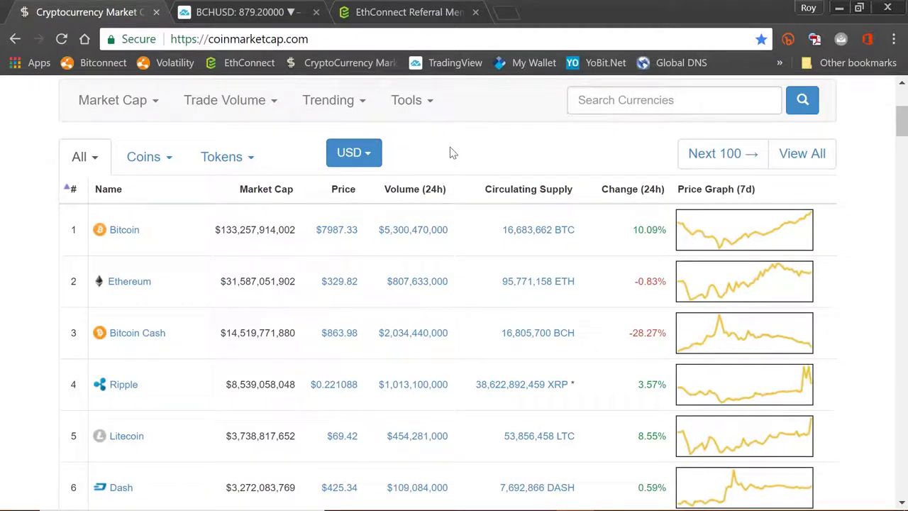
- Return to the EthConnect referral page and view its balances and referral totals
left_click(395, 21)
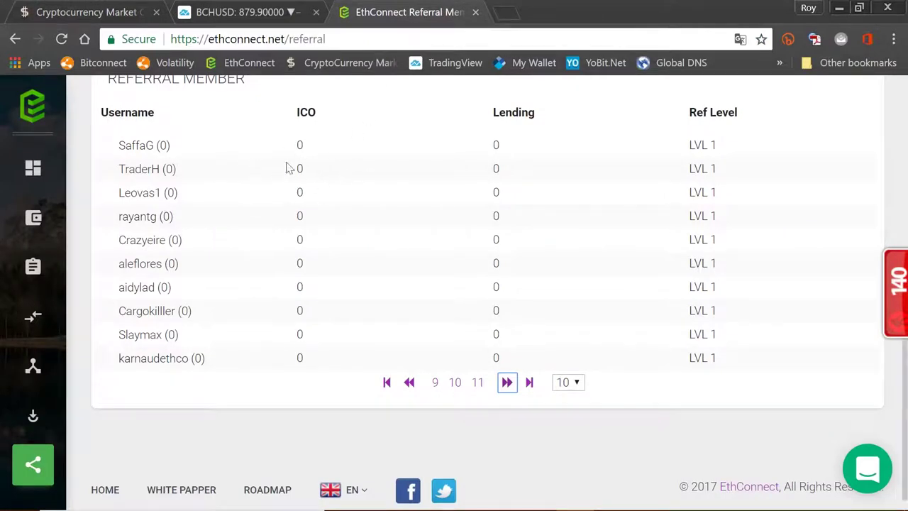
scroll(373, 147, "up", 6)
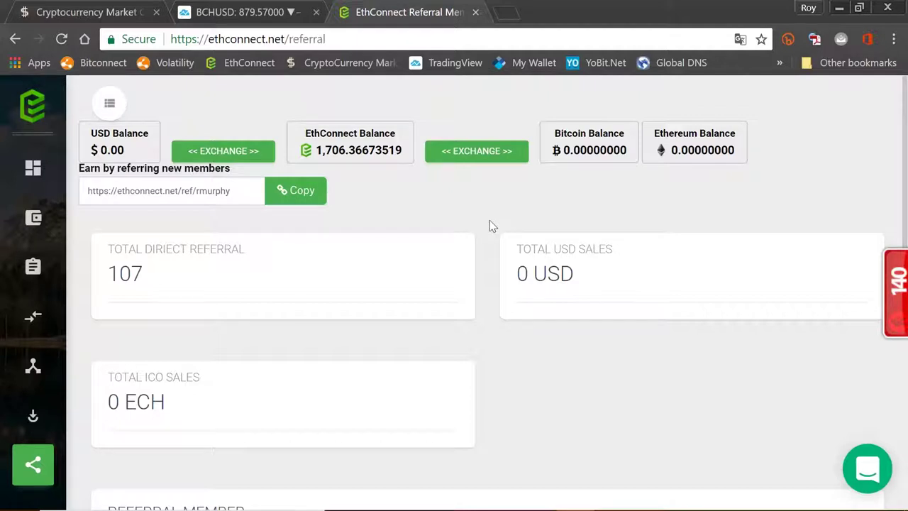
- Bring up OBS Studio, and open the YouTube Recordings folder in File Explorer to view the recorded video files
mouse_move(461, 505)
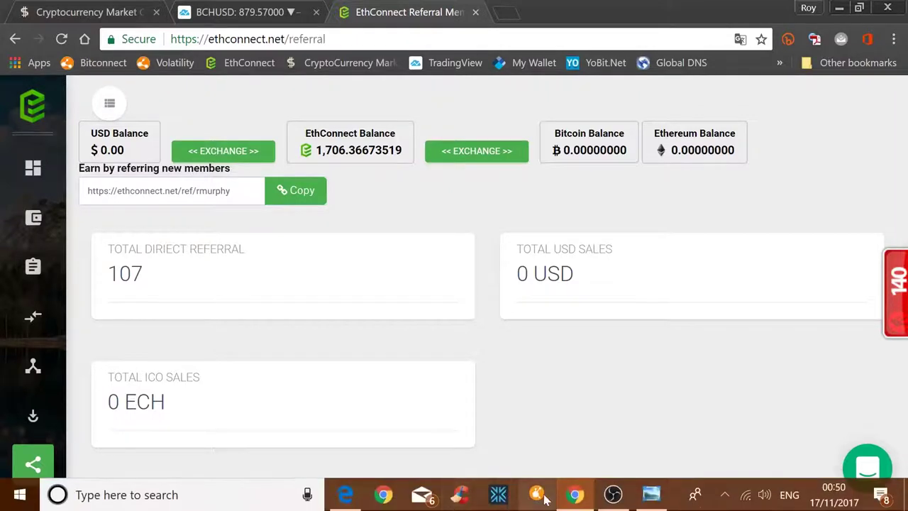
left_click(614, 494)
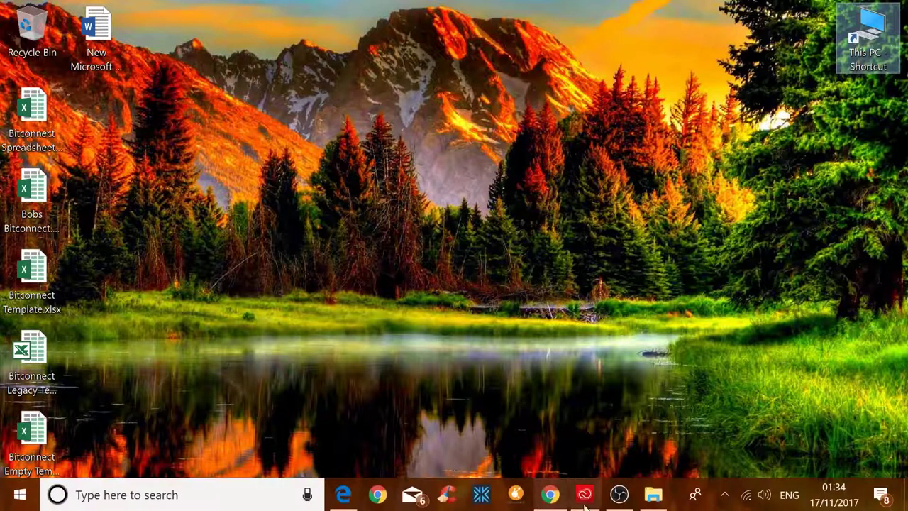
left_click(653, 496)
left_click(654, 495)
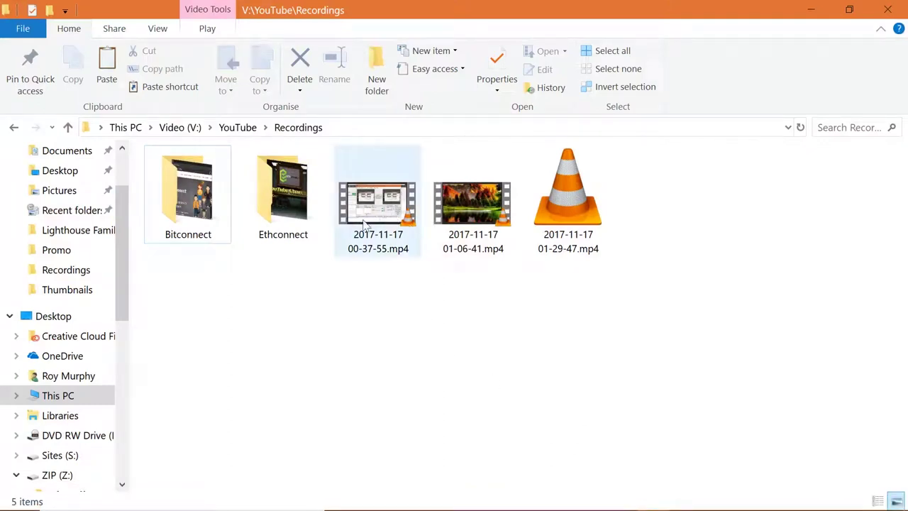
mouse_move(382, 218)
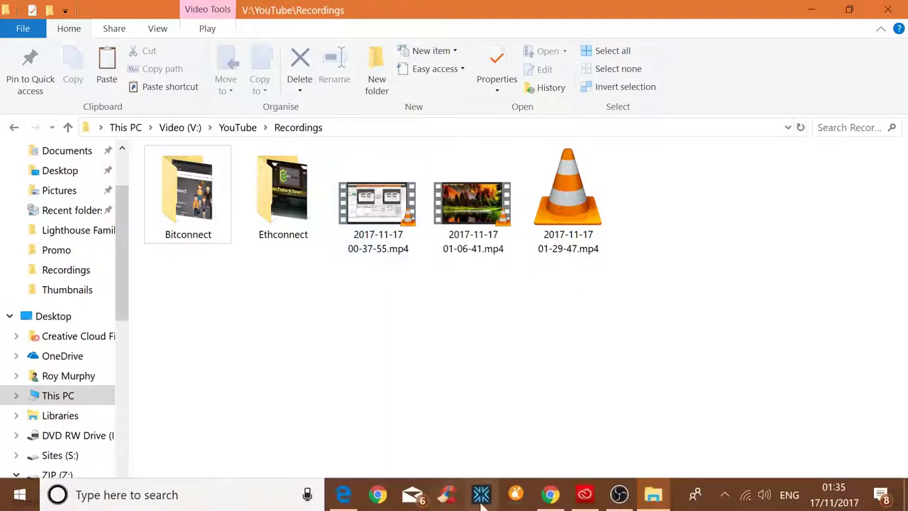
- Launch Premiere Pro CC from Creative Cloud and open the recent Ethconnect project with all missing clips set offline
left_click(586, 495)
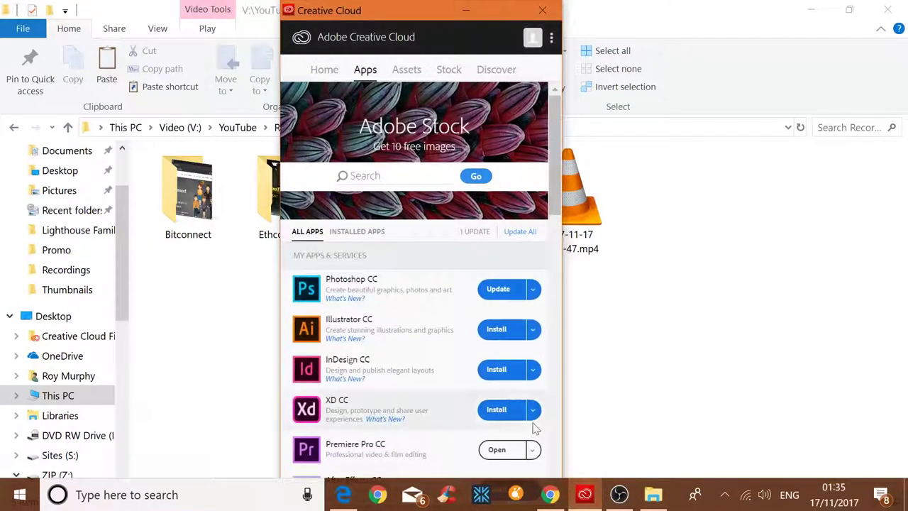
left_click(500, 449)
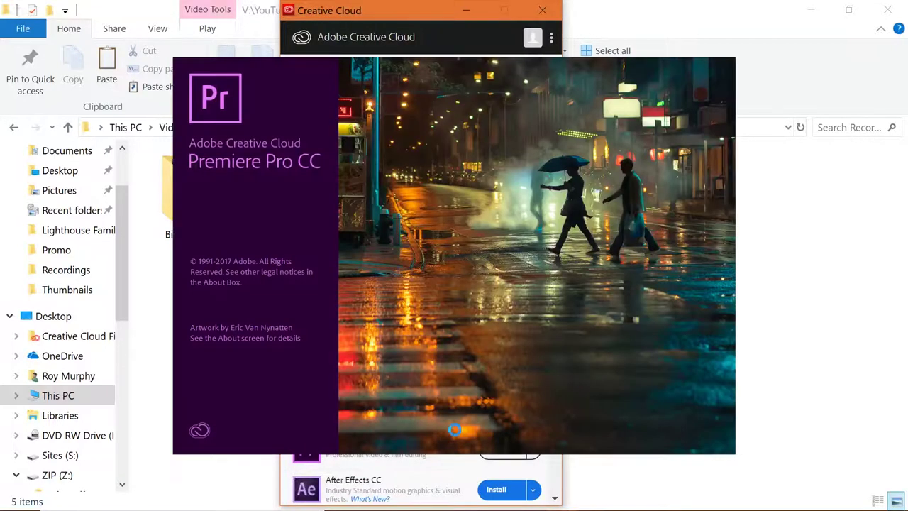
left_click(464, 15)
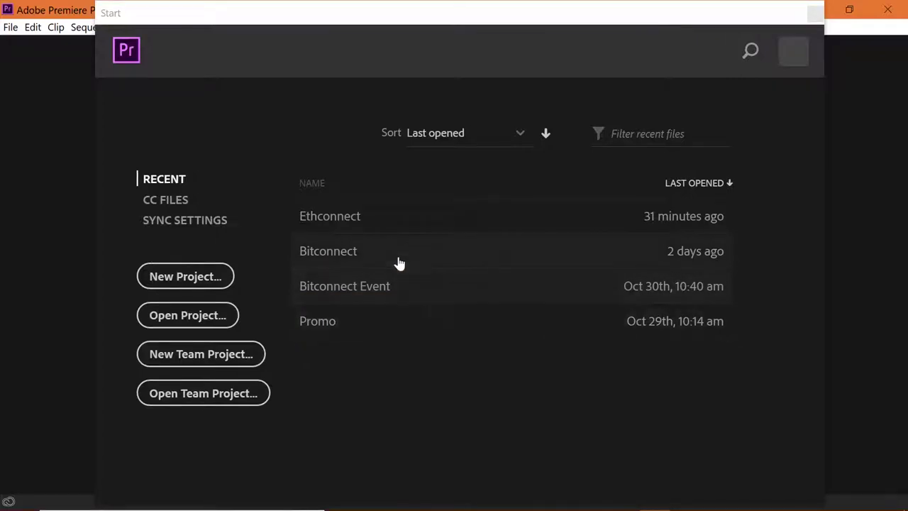
left_click(399, 219)
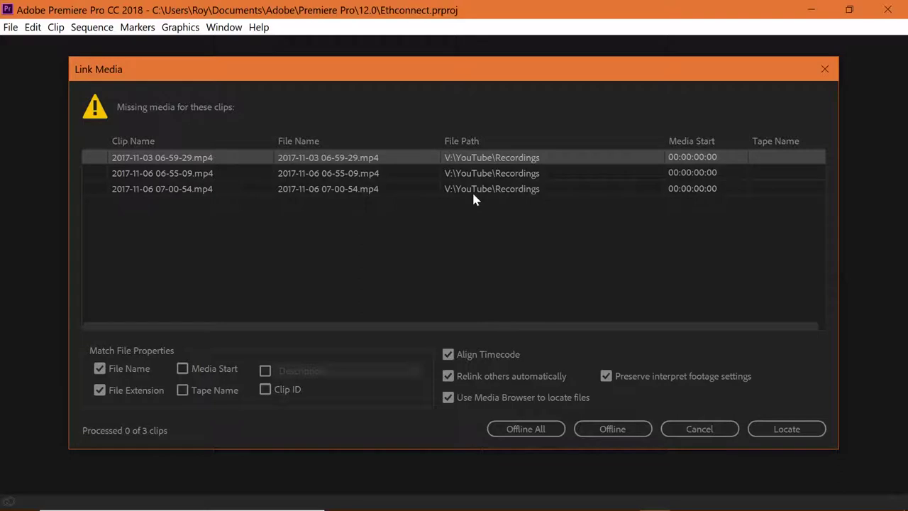
left_click(523, 430)
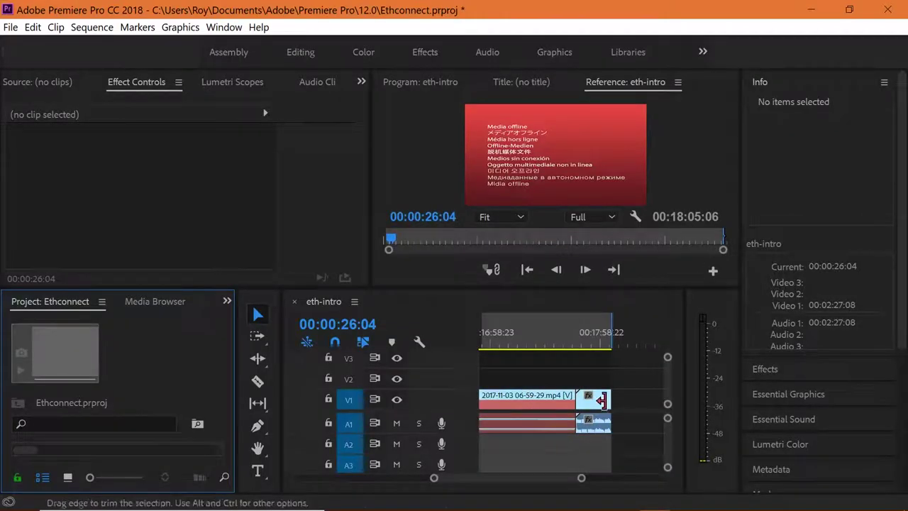
- Review the closing clip and offline footage in the eth-intro timeline, and place the playhead at 00:00:09:22 on the Ethconnect Live title
left_click(583, 345)
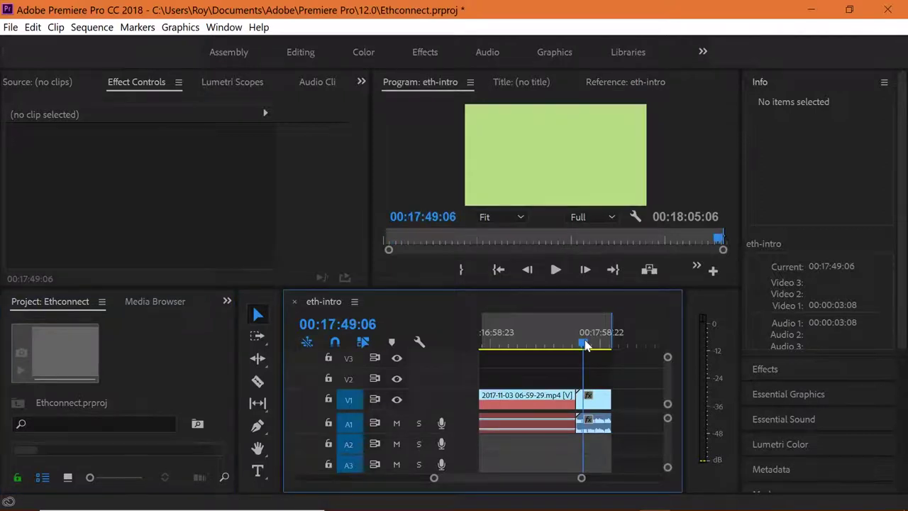
left_click_drag(585, 346, 589, 347)
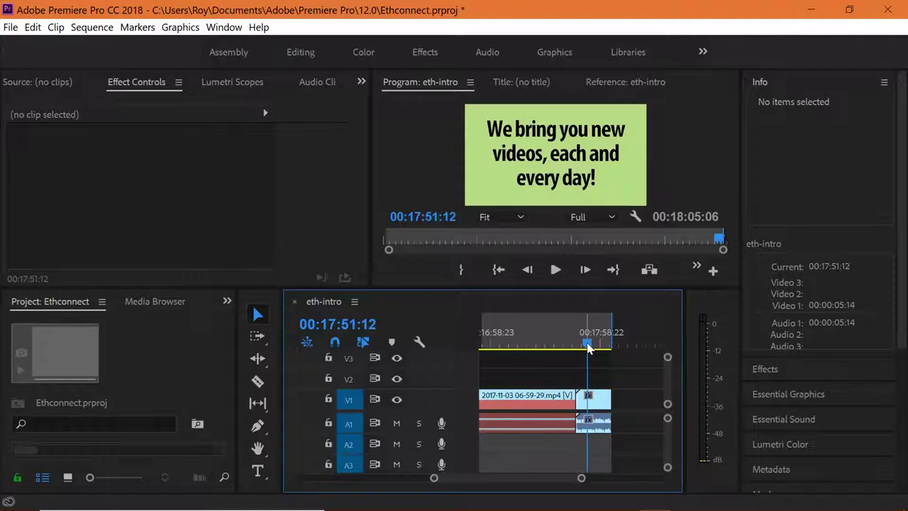
left_click_drag(587, 347, 543, 347)
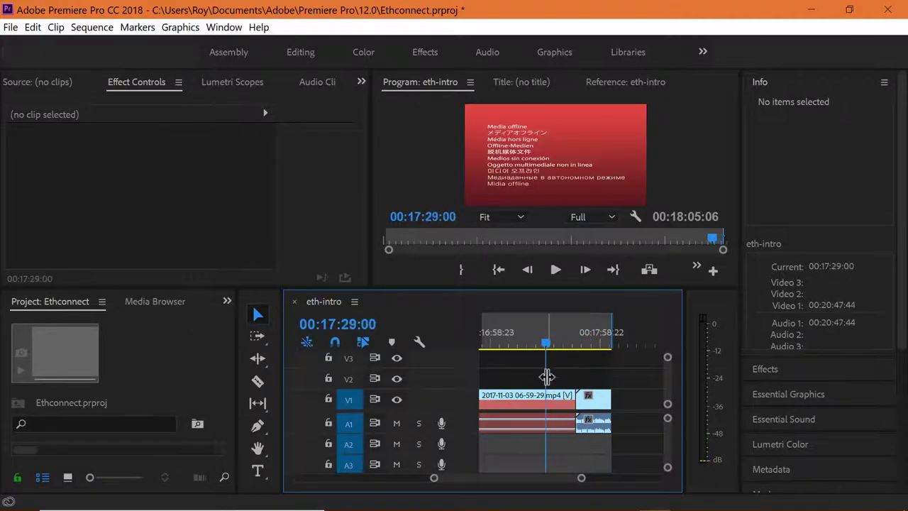
scroll(544, 383, "up", 2)
scroll(544, 383, "up", 8)
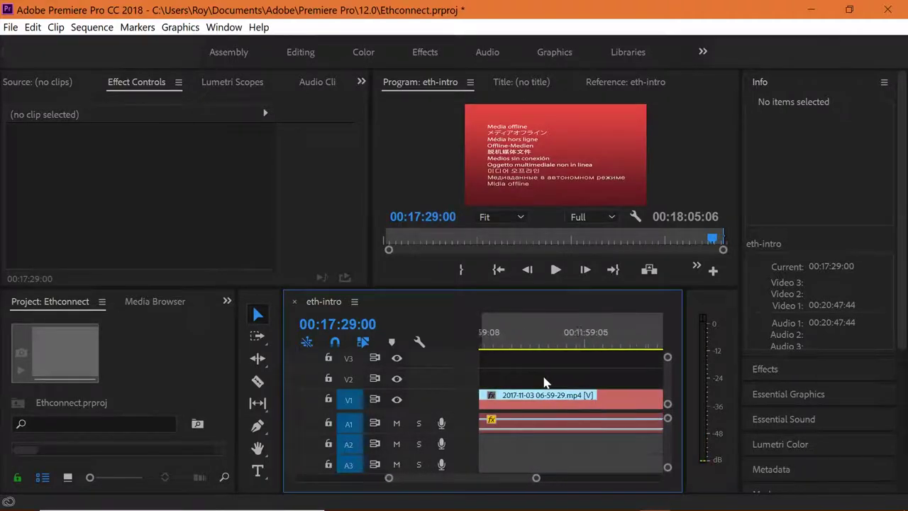
scroll(544, 382, "up", 9)
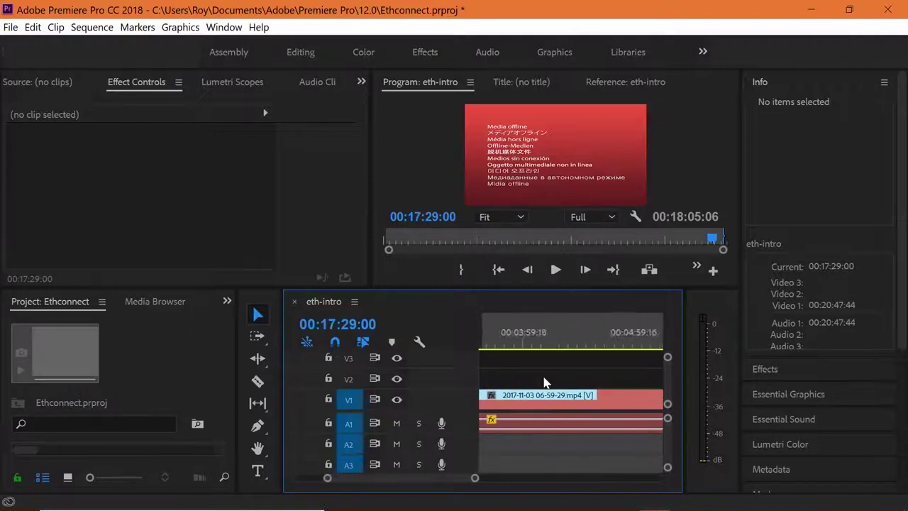
scroll(544, 383, "up", 4)
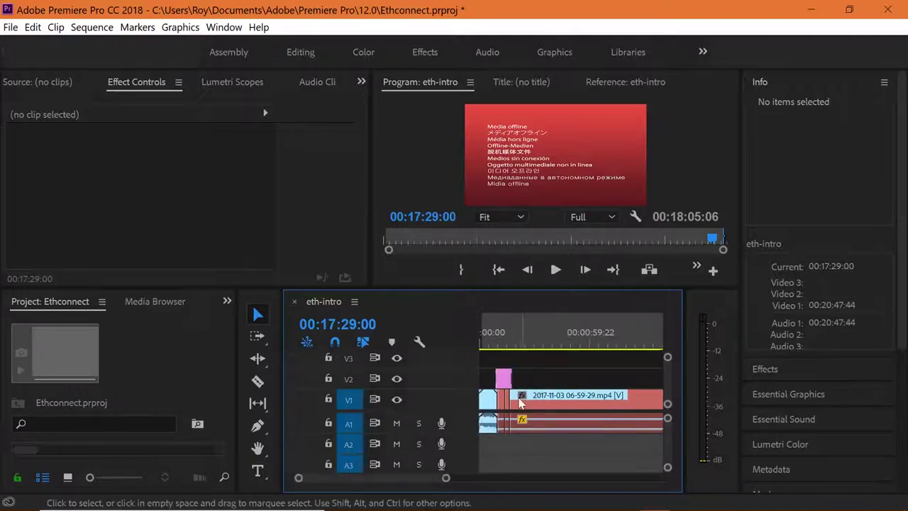
left_click(500, 348)
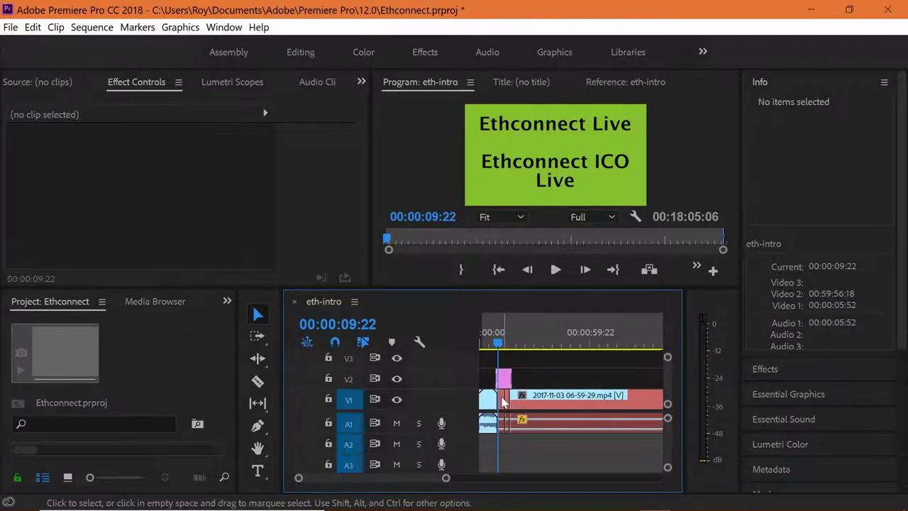
- Delete the offline clips that follow the intro on the V1 and A1 tracks, keeping the intro clip and the V2 title
left_click(551, 398)
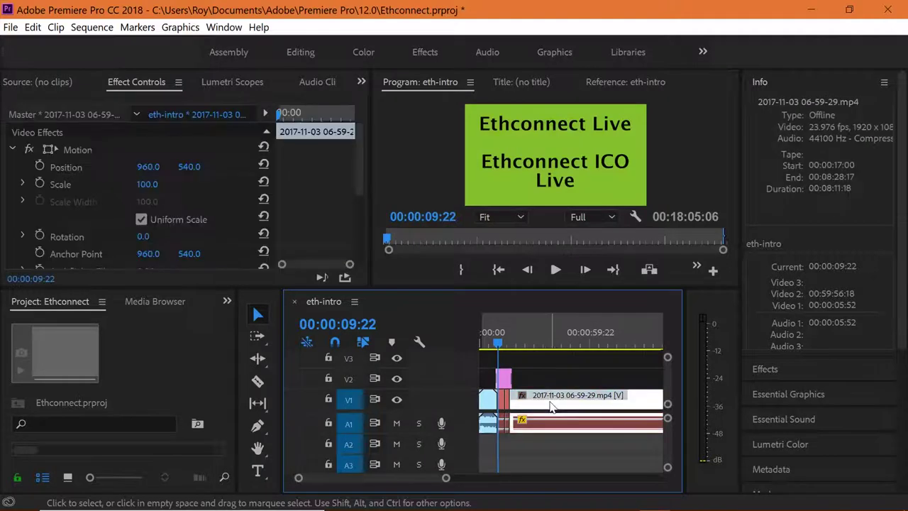
key("Delete")
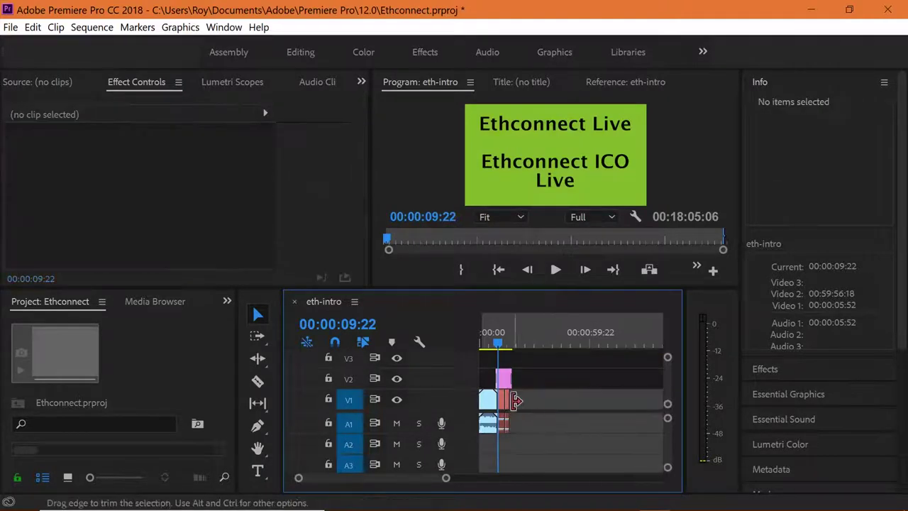
left_click(508, 405)
key("Delete")
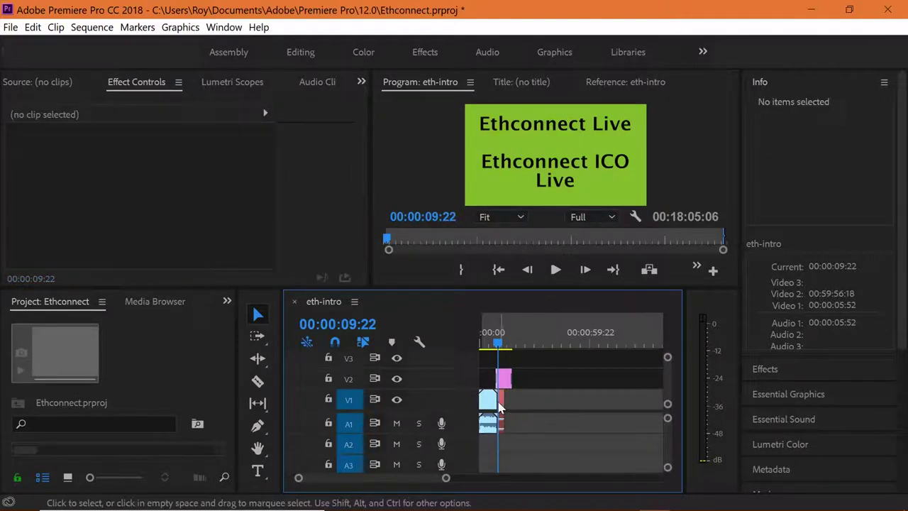
left_click(501, 405)
key("Delete")
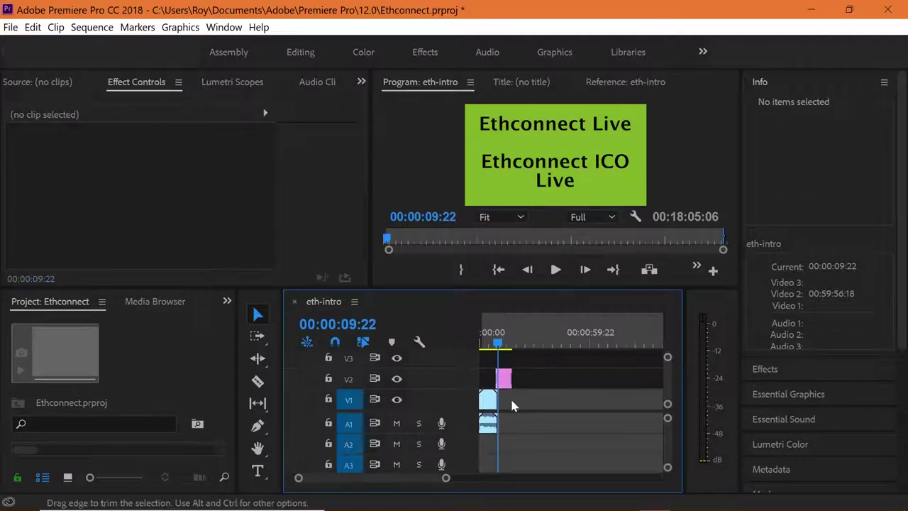
left_click(810, 10)
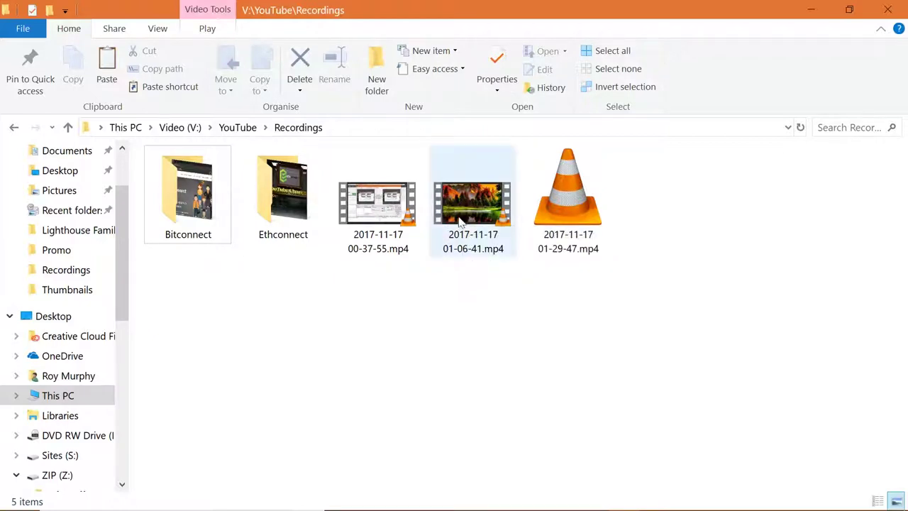
double_click(462, 213)
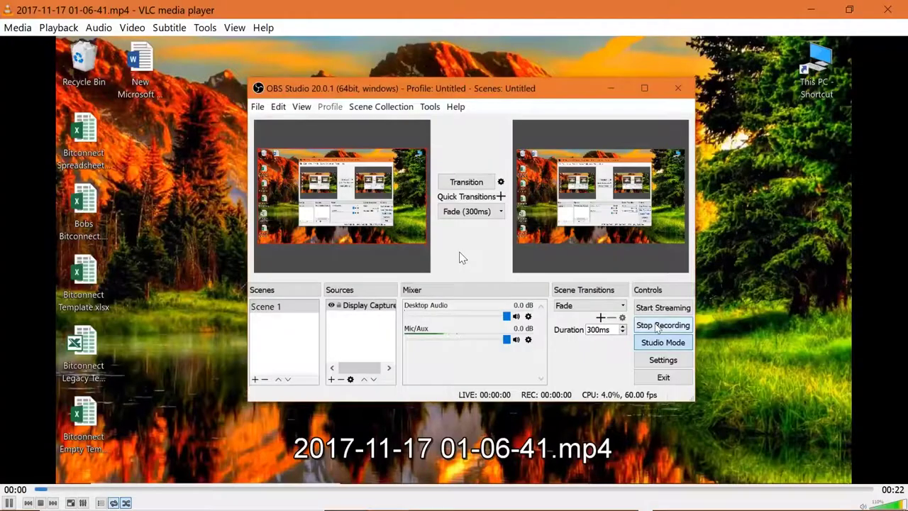
double_click(461, 257)
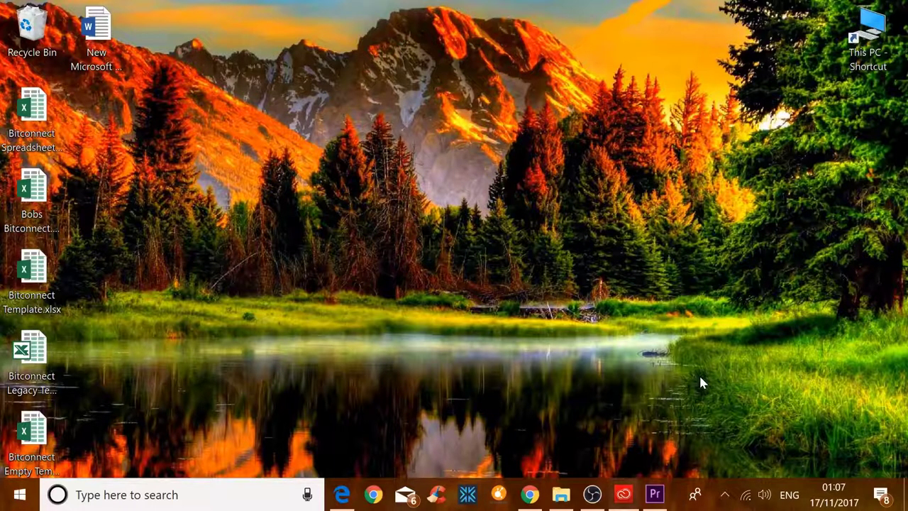
left_click(599, 494)
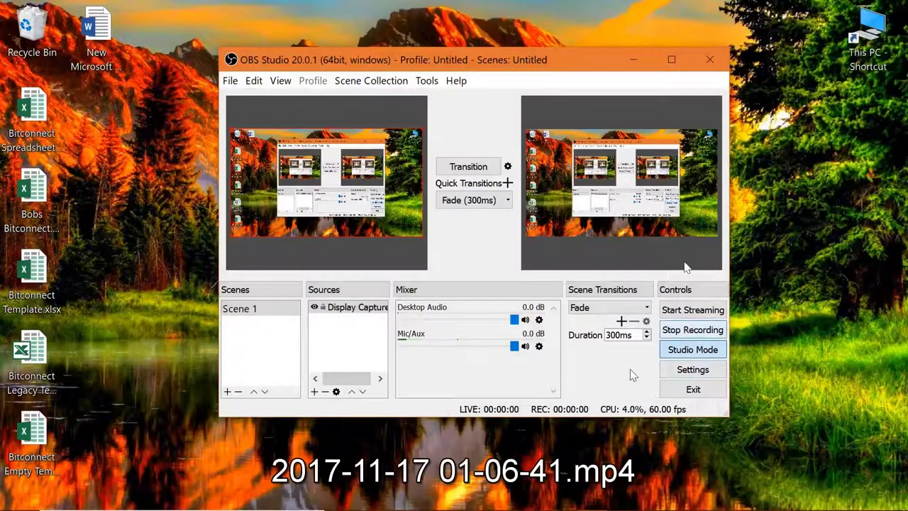
double_click(778, 87)
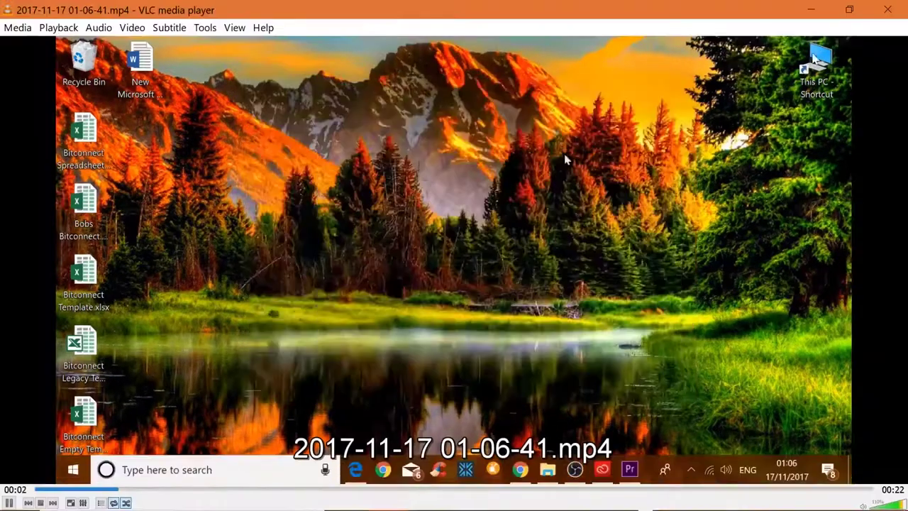
left_click(888, 8)
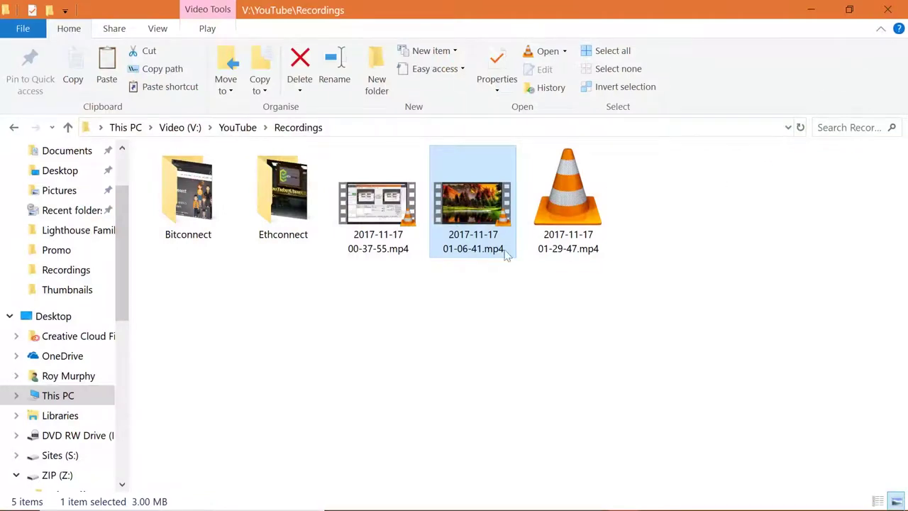
- Restore the File Explorer and Premiere Pro windows to a smaller size and arrange them so both the recordings and the timeline are reachable
left_click(848, 9)
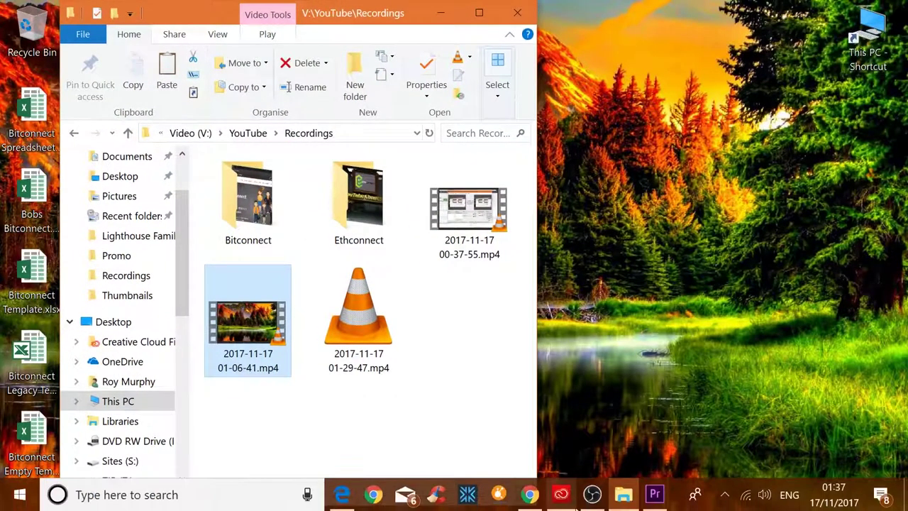
left_click(654, 495)
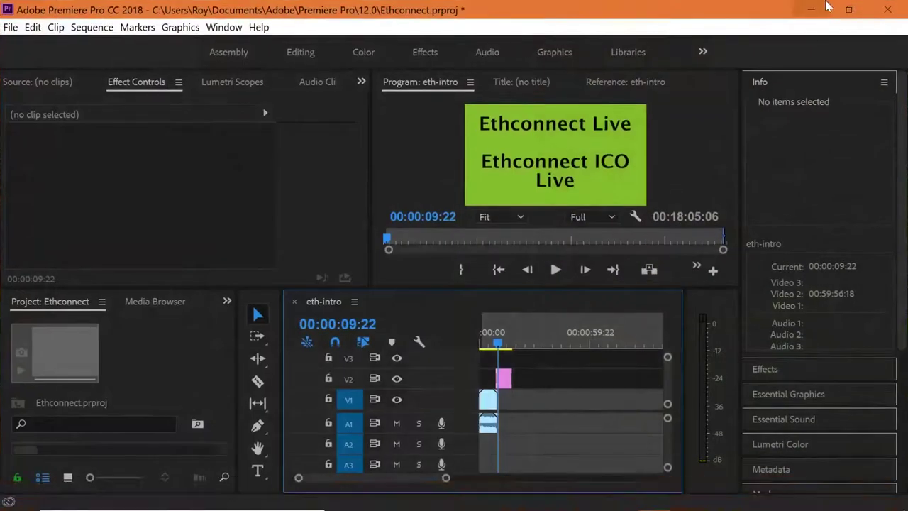
left_click(848, 9)
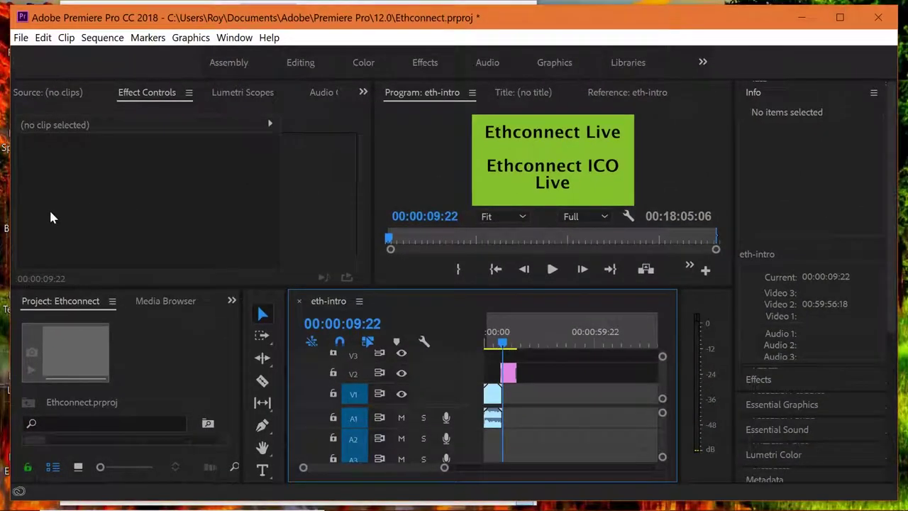
left_click_drag(20, 224, 358, 237)
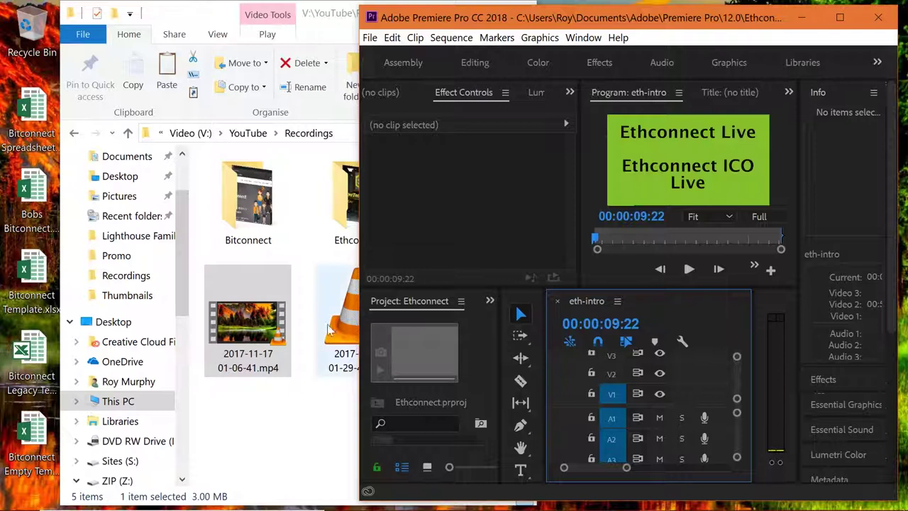
left_click_drag(360, 278, 214, 281)
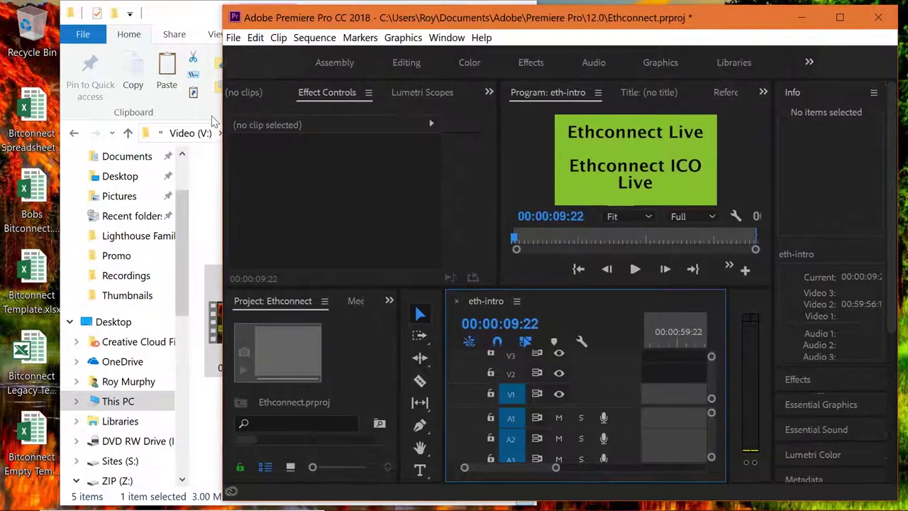
left_click_drag(176, 11, 117, 9)
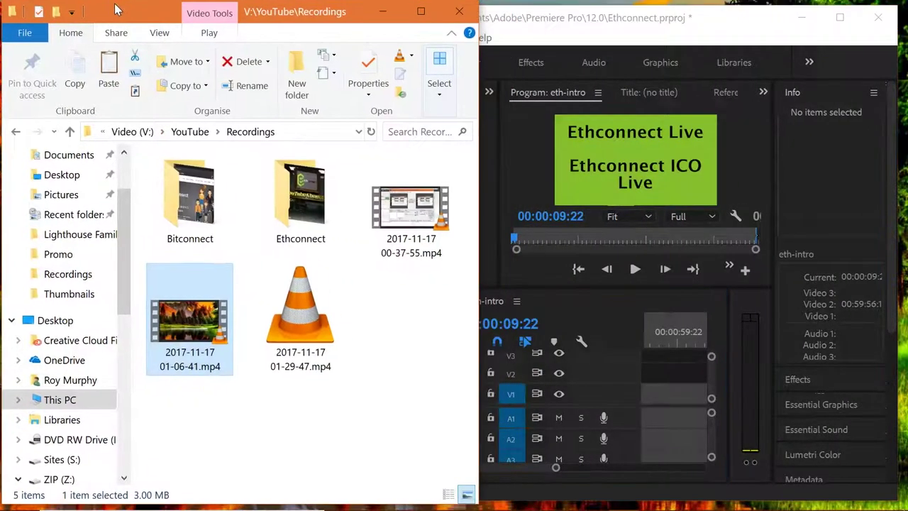
left_click(686, 387)
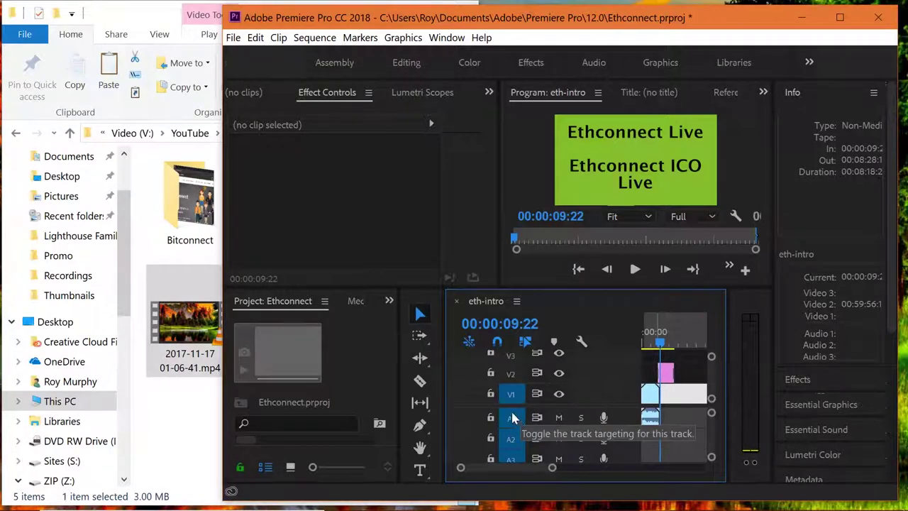
left_click_drag(182, 333, 667, 392)
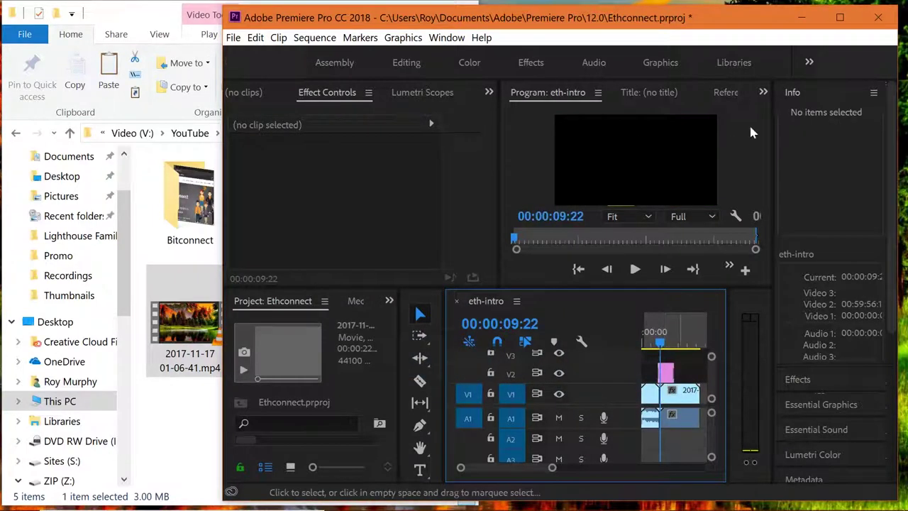
left_click(838, 19)
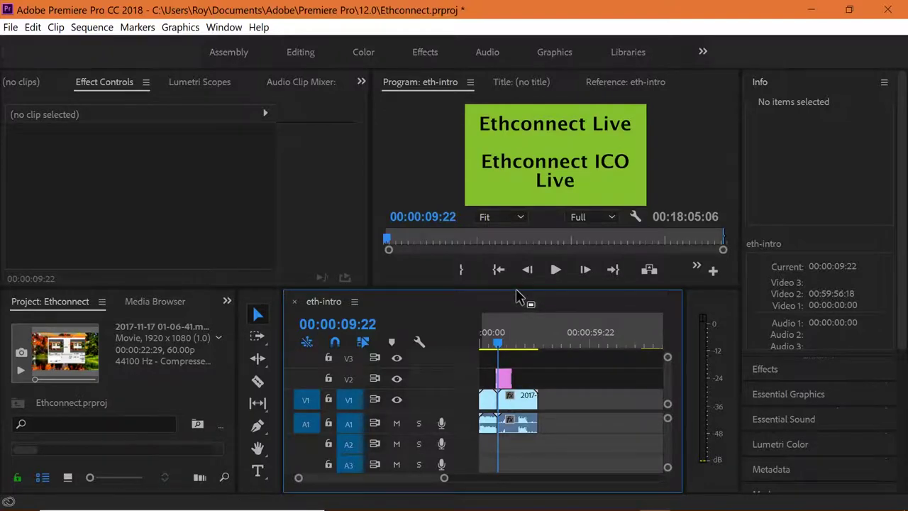
- Enlarge the timeline area and play the sequence from 00:00:09:22 to locate where the audio begins in the added recording
left_click_drag(517, 287, 517, 228)
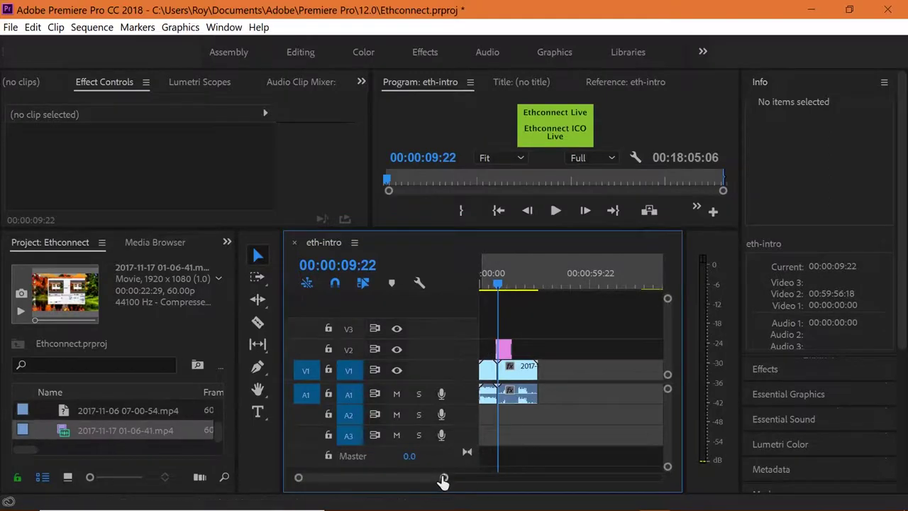
left_click_drag(444, 480, 378, 477)
scroll(580, 410, "down", 3)
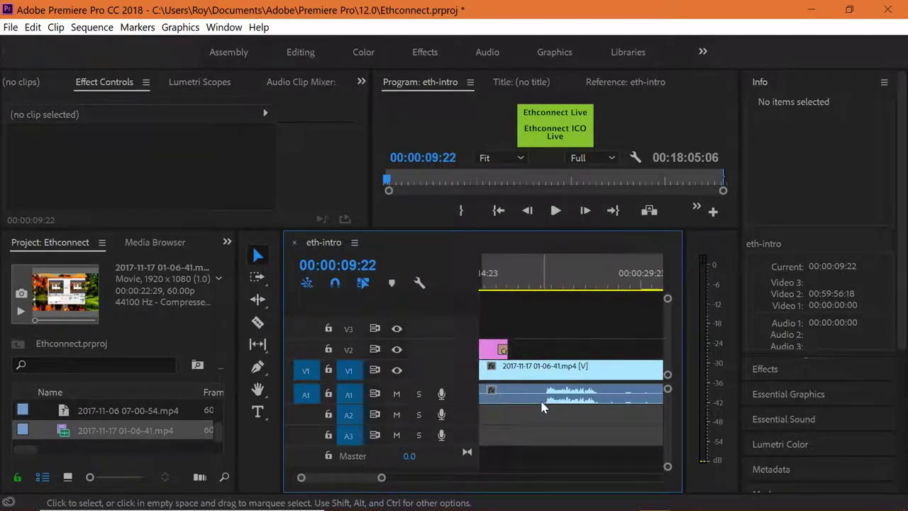
scroll(541, 409, "up", 2)
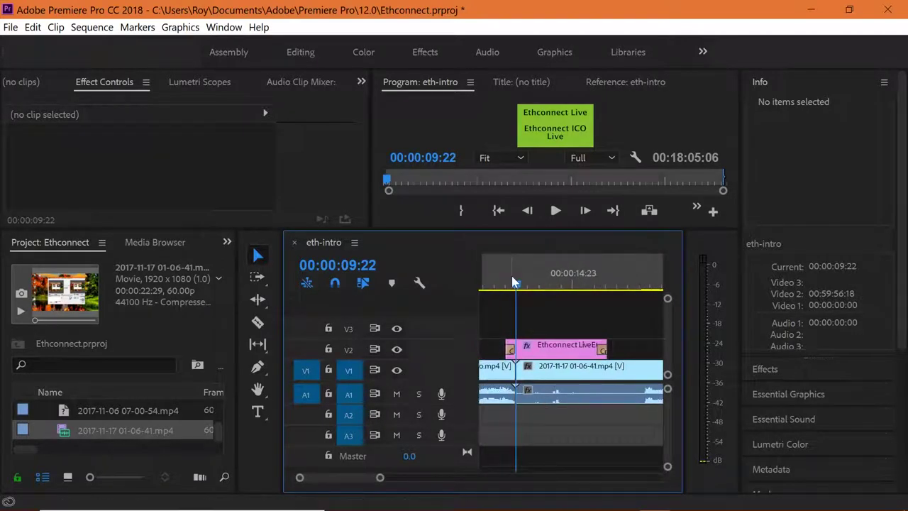
left_click(554, 210)
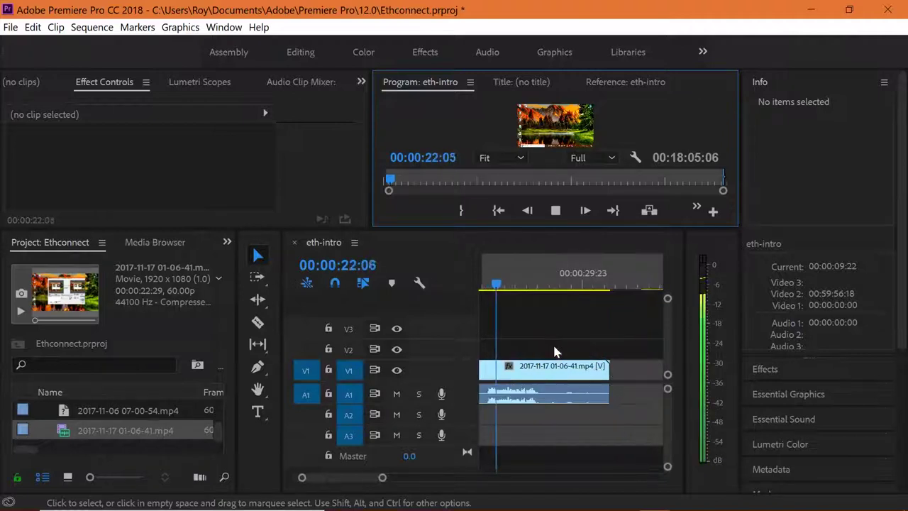
left_click(558, 211)
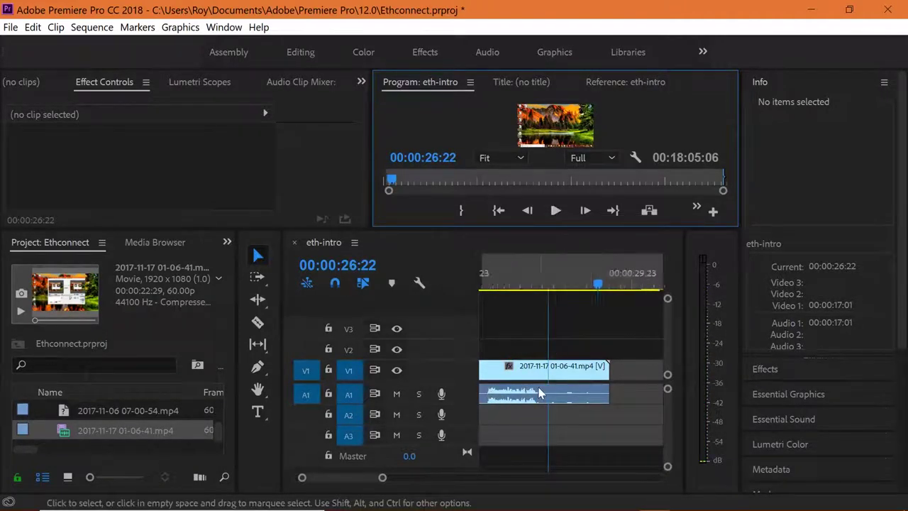
scroll(539, 392, "up", 3)
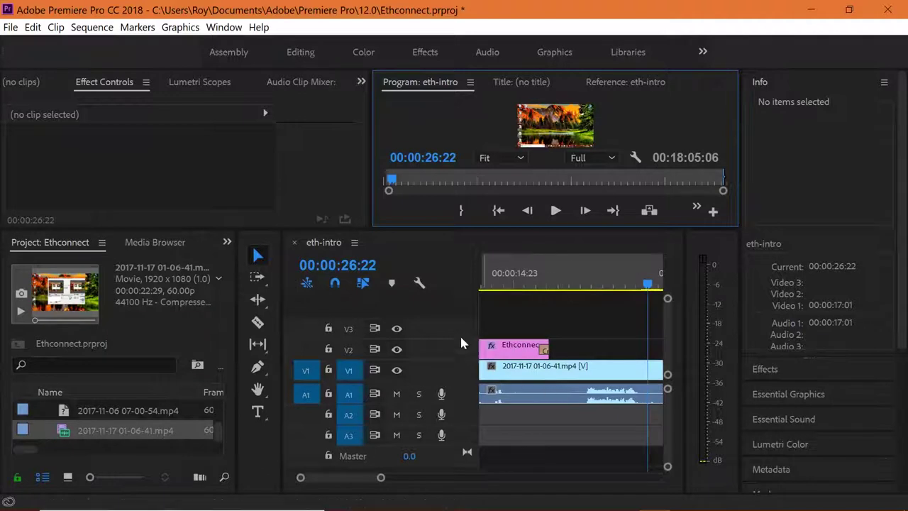
left_click(588, 284)
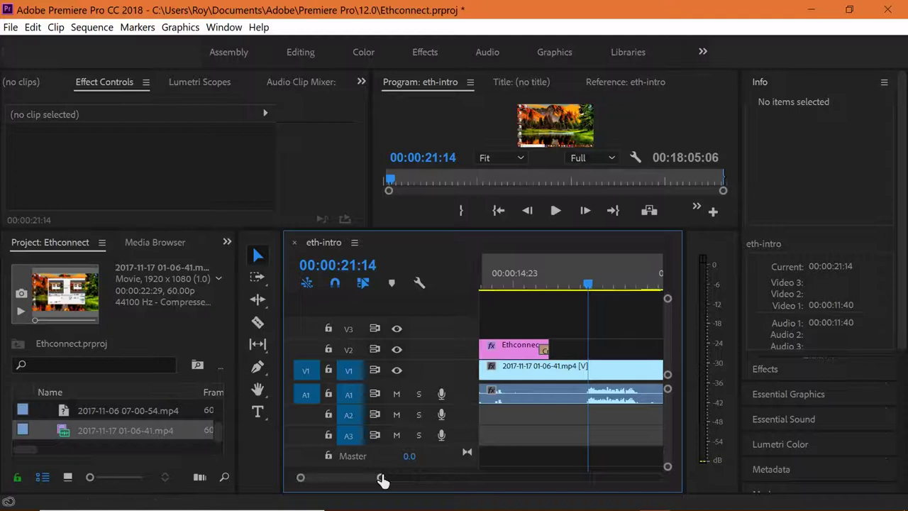
left_click_drag(380, 480, 361, 480)
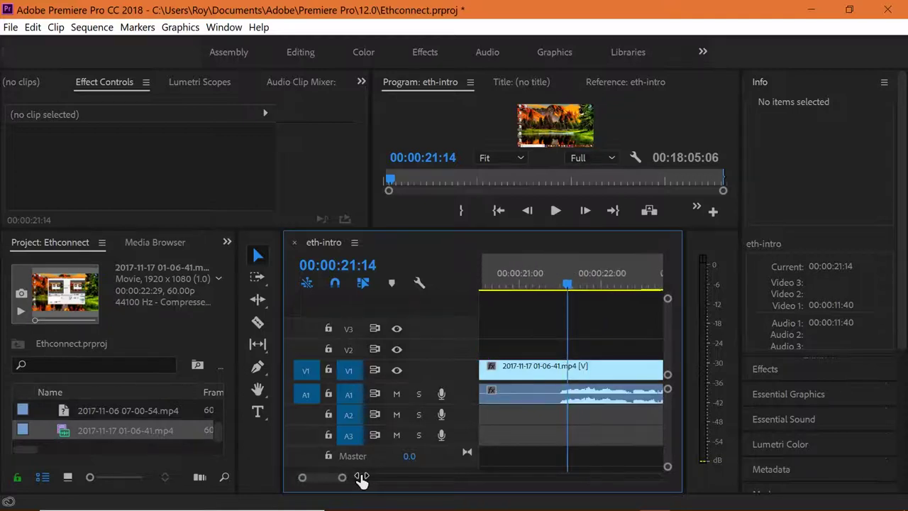
left_click(258, 323)
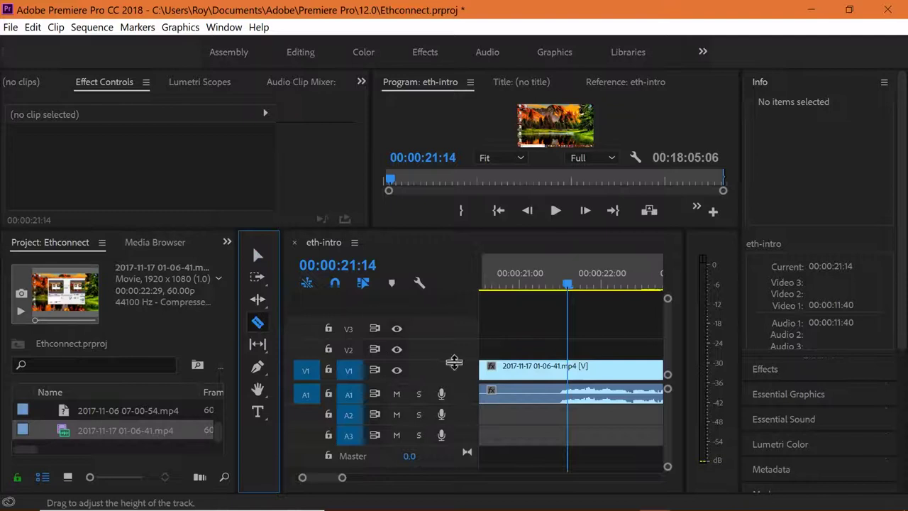
left_click(559, 386)
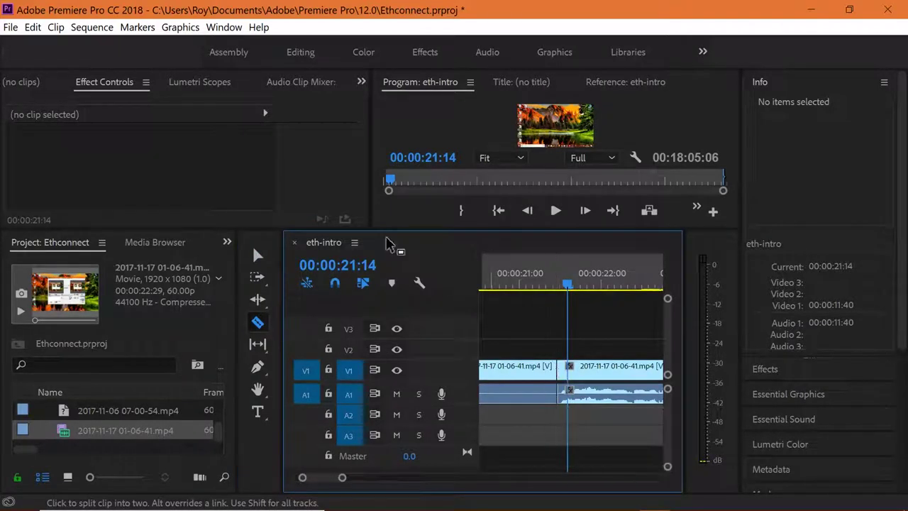
- Delete the part of the recording before the cut on V1 and A1, keeping the part with the main audio
left_click(257, 257)
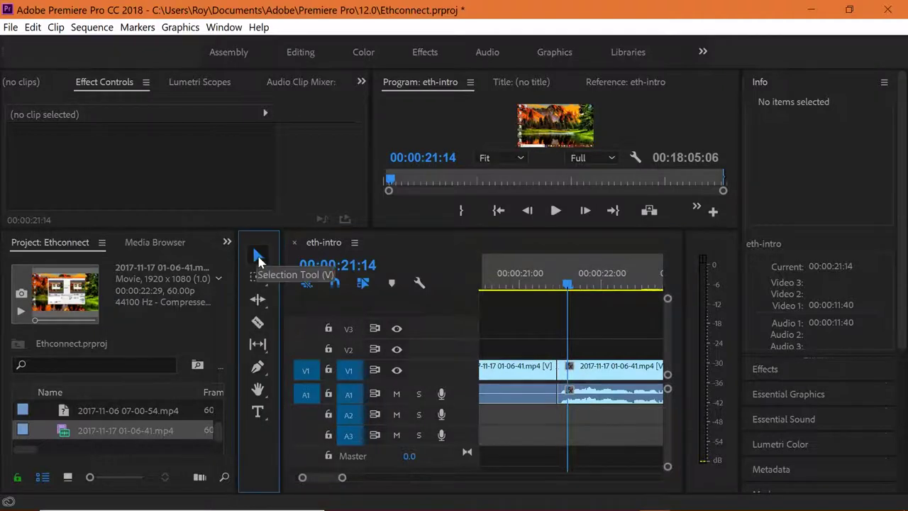
left_click(500, 374)
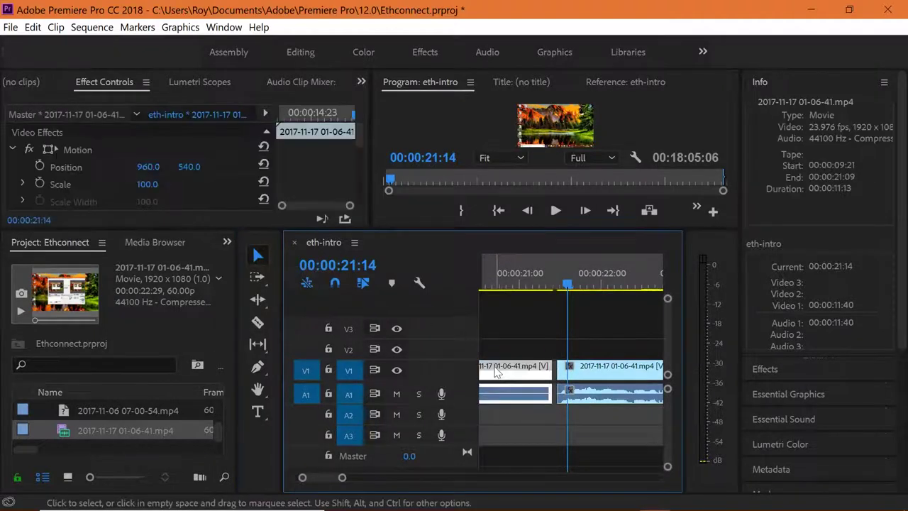
mouse_move(496, 372)
left_mouse_down()
mouse_move(585, 374)
mouse_move(504, 383)
mouse_move(489, 371)
left_mouse_up()
scroll(489, 371, "up", 3)
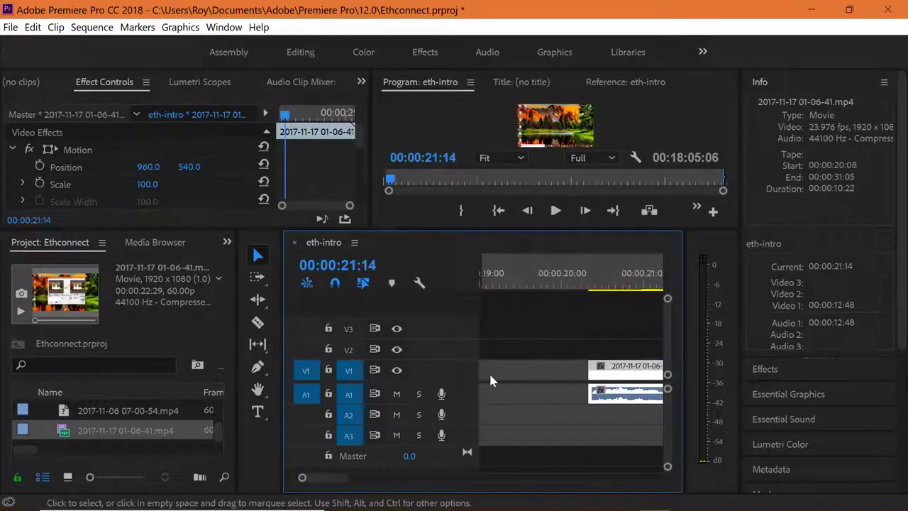
- Move the remaining recording clip earlier on V1 and A1 so it starts directly after the intro clip at 00:00:09:21
left_click_drag(653, 374, 531, 366)
scroll(532, 367, "up", 2)
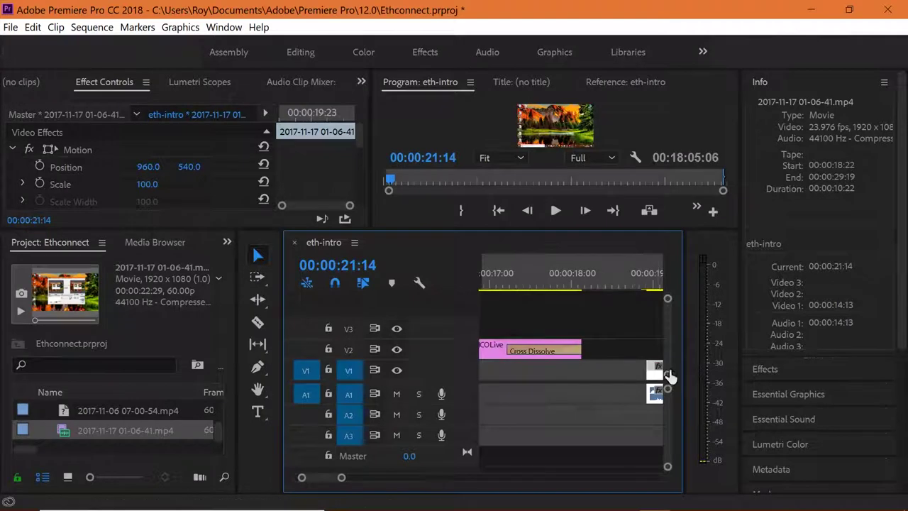
scroll(619, 376, "down", 2)
left_click_drag(631, 382, 525, 379)
scroll(580, 373, "up", 5)
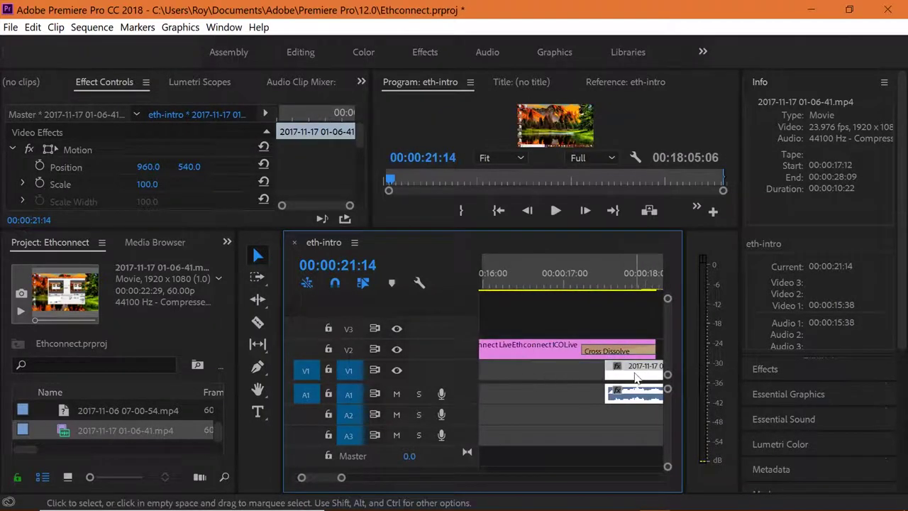
left_click_drag(635, 378, 535, 381)
scroll(535, 380, "up", 2)
left_click_drag(645, 379, 564, 380)
scroll(548, 384, "up", 2)
left_click_drag(627, 379, 538, 383)
scroll(538, 385, "up", 2)
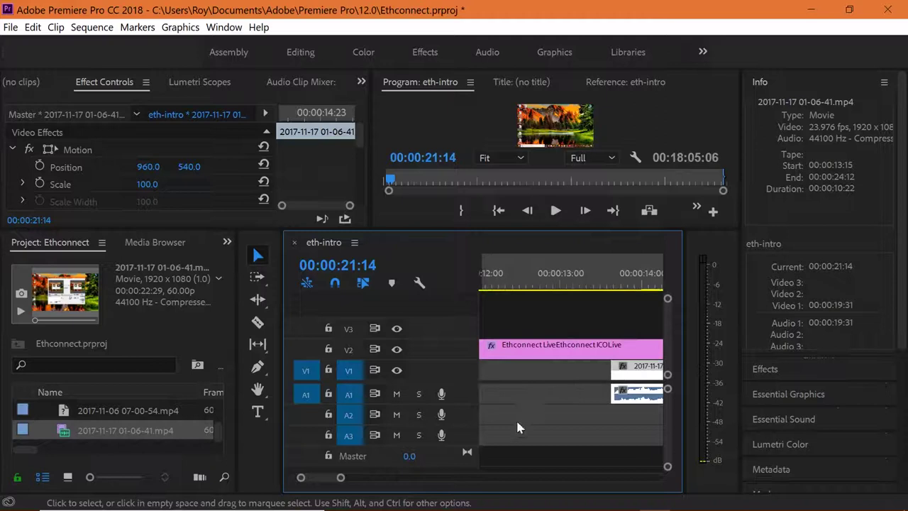
left_click_drag(343, 480, 363, 479)
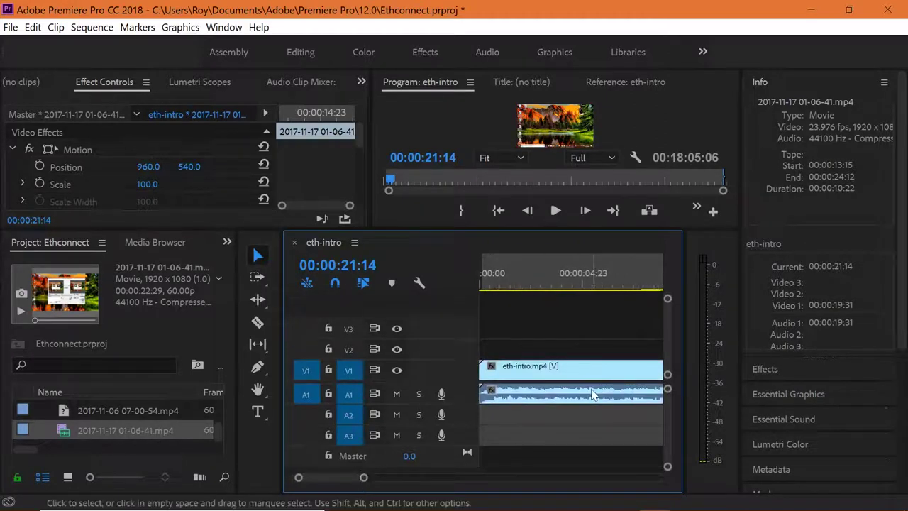
scroll(593, 394, "down", 5)
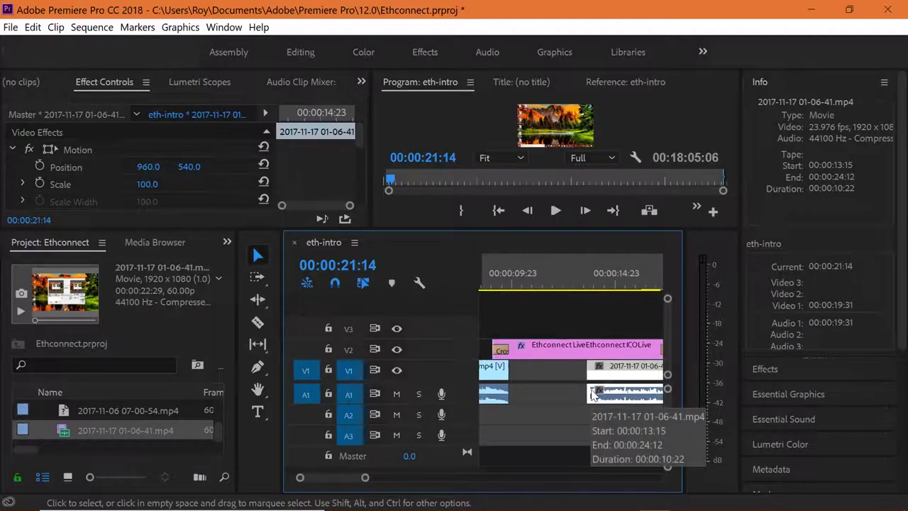
left_click_drag(619, 378, 545, 385)
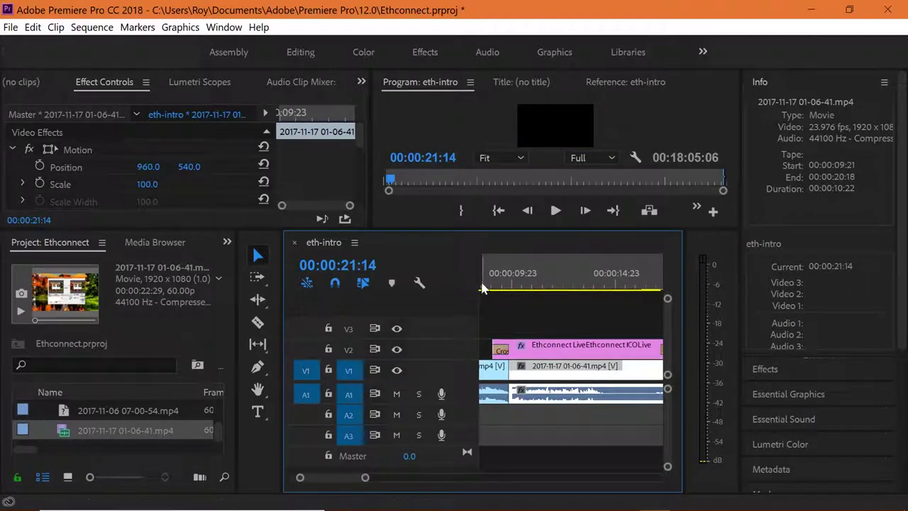
- Play the sequence from the end of the intro into the recording, and replay from 00:00:13:17 to find where the audio ends
left_click(487, 285)
left_click(555, 210)
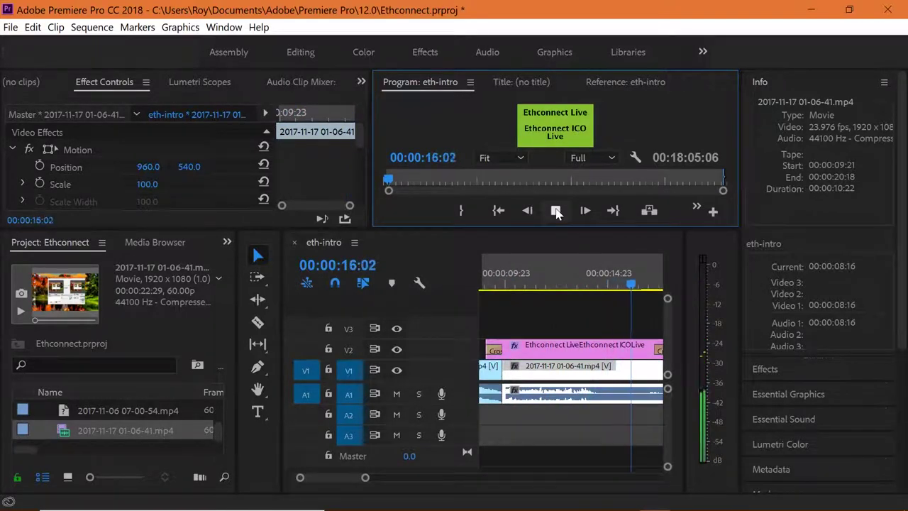
left_click(556, 212)
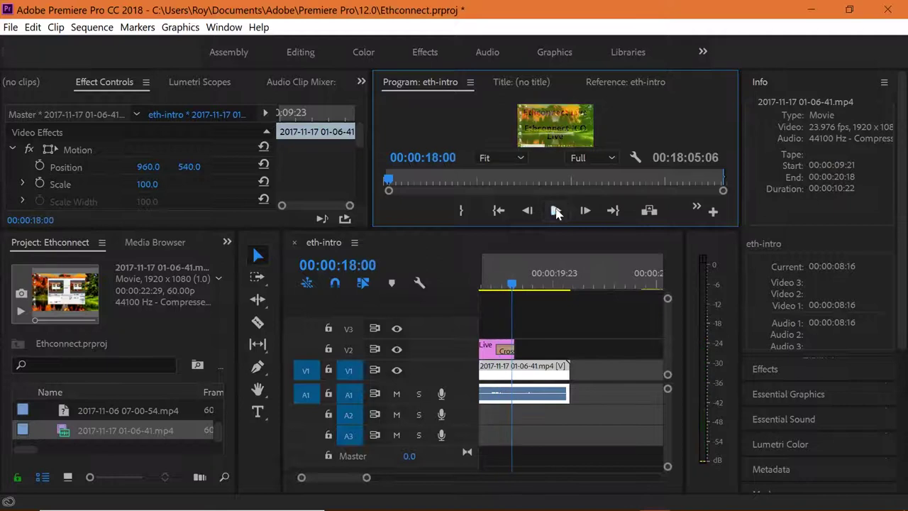
scroll(532, 344, "up", 3)
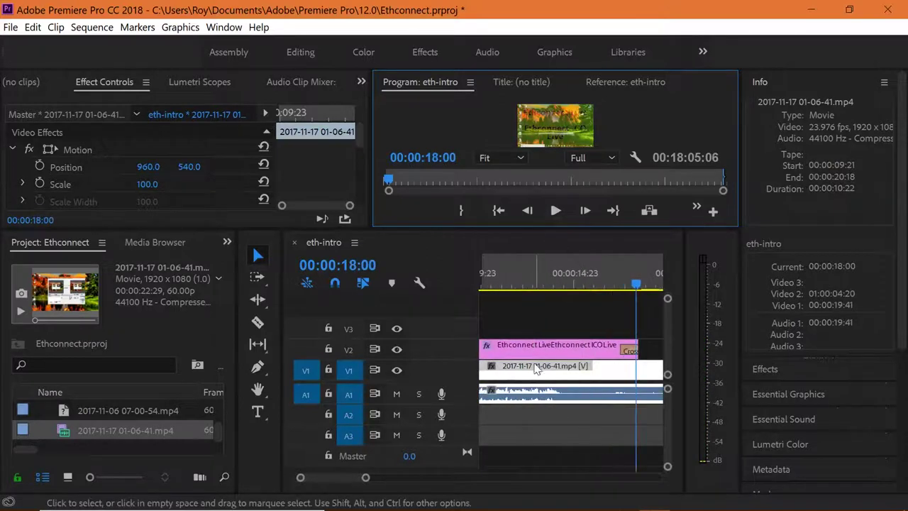
left_click(551, 289)
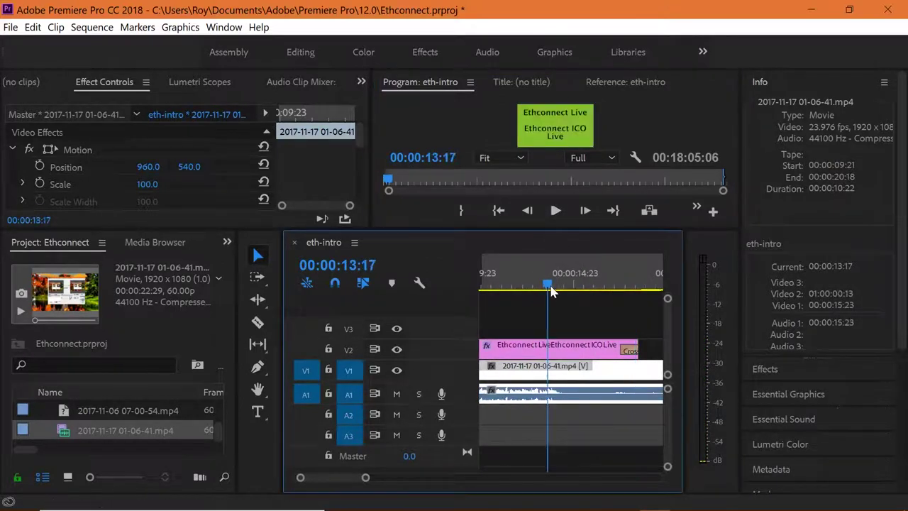
left_click(556, 211)
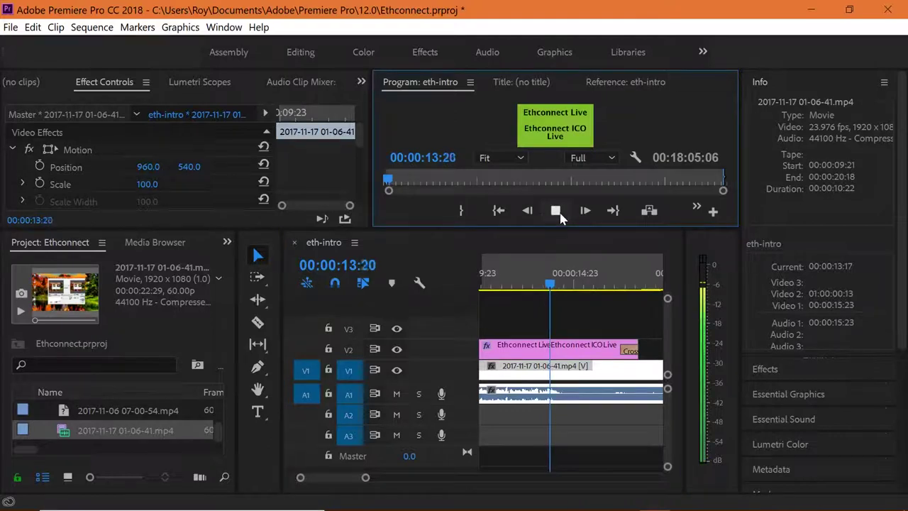
left_click(556, 211)
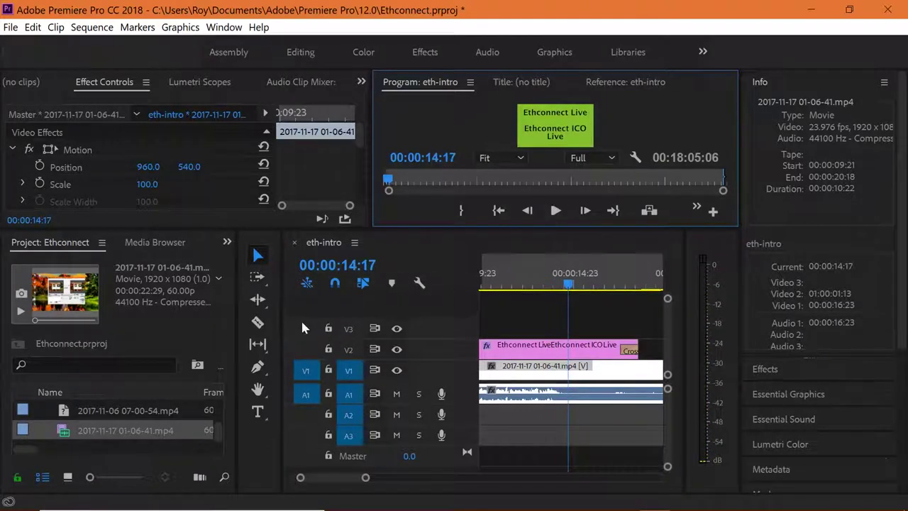
- Split the recording clip where its main audio ends, at about 00:00:14:07, and delete the remainder from V1 and A1
left_click(258, 323)
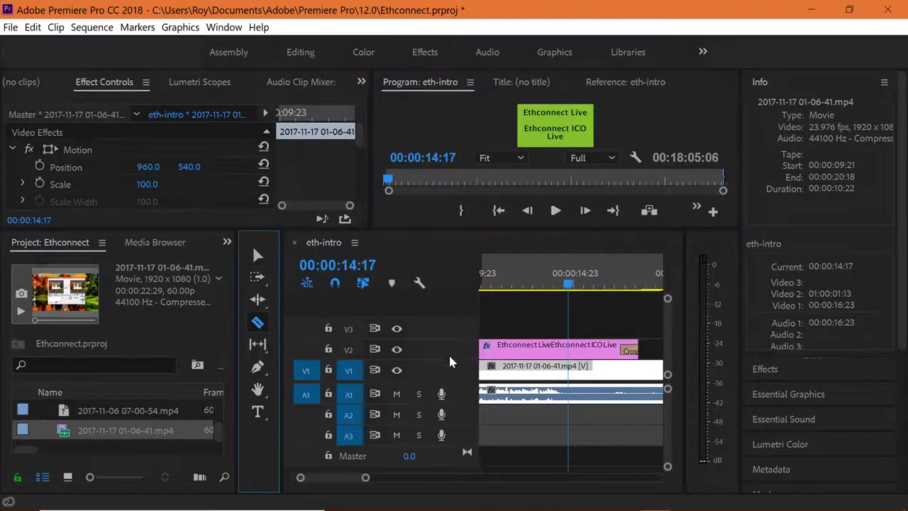
left_click(565, 388)
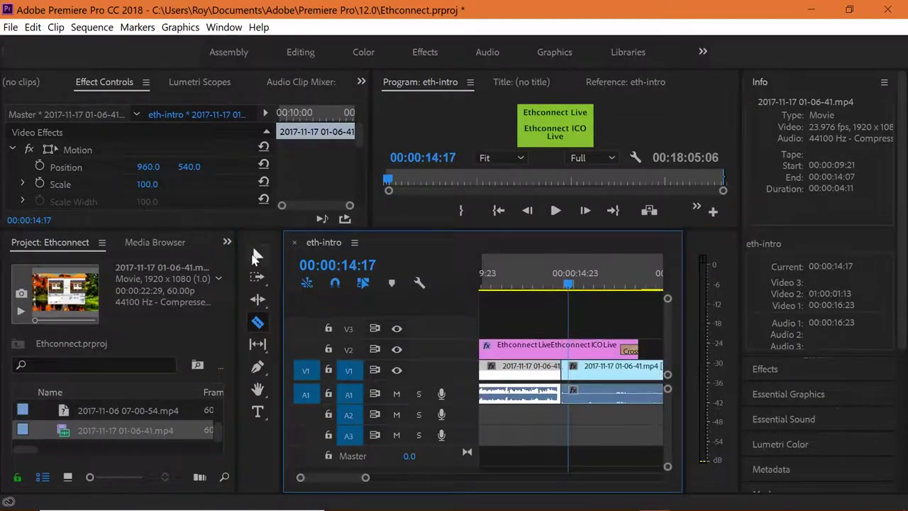
left_click(254, 251)
left_click(585, 382)
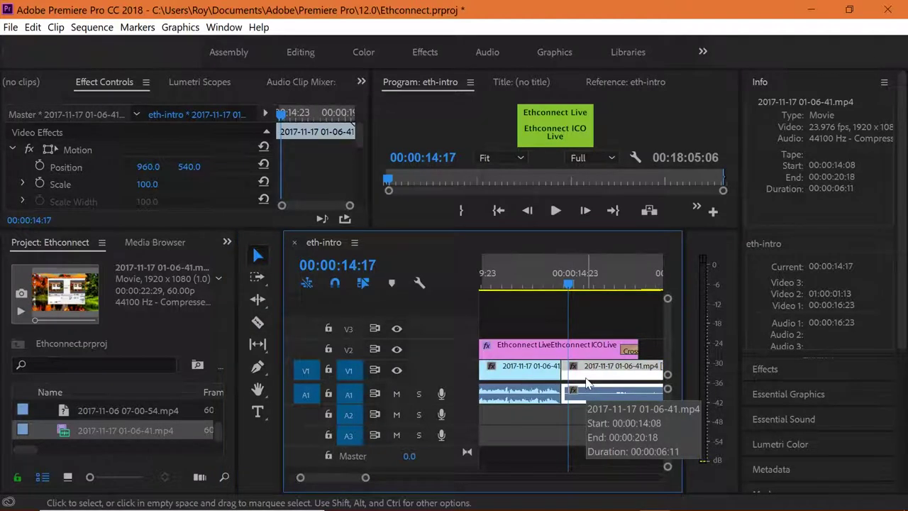
key("Delete")
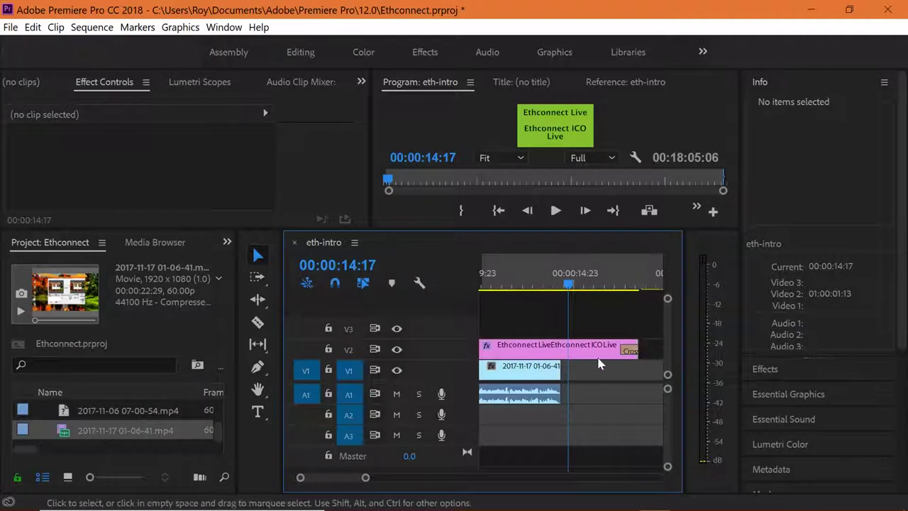
key("ctrl+z")
- Place the playhead at 00:00:08:21, near the end of the intro, and enlarge the program preview
scroll(576, 370, "up", 3)
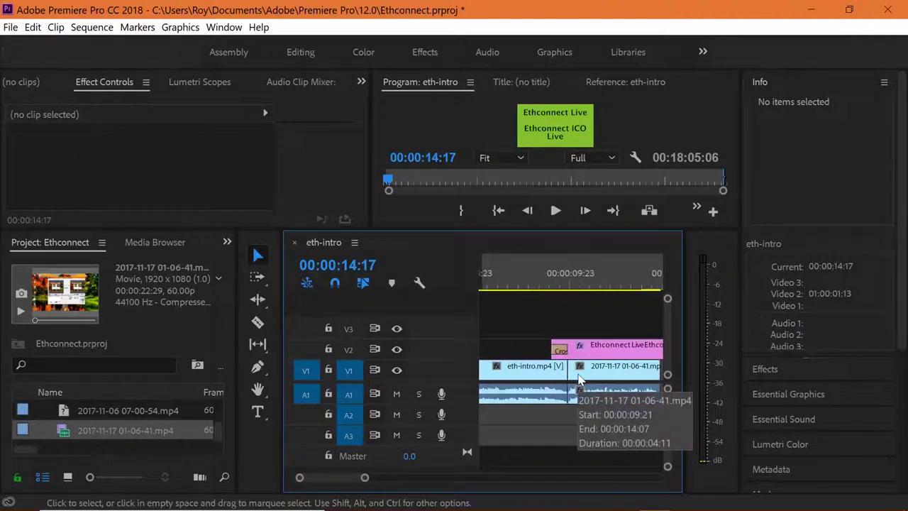
left_click(548, 284)
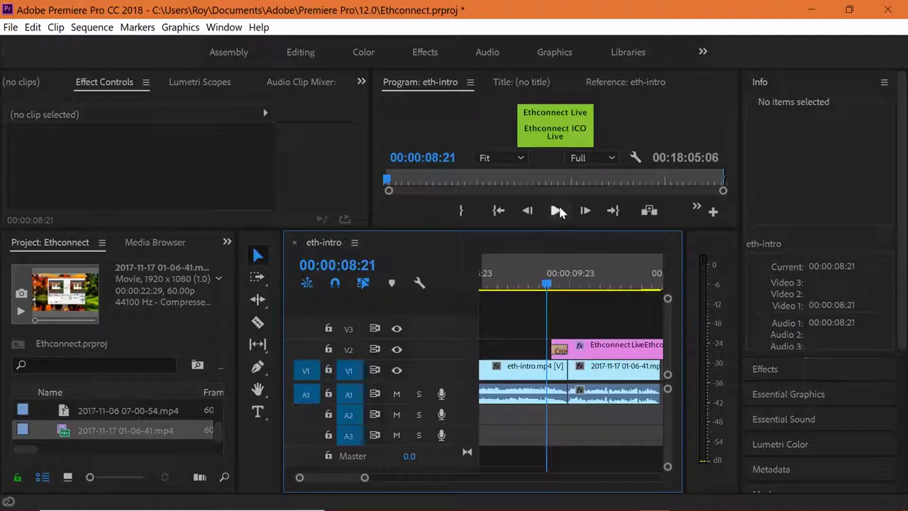
left_click_drag(553, 227, 555, 350)
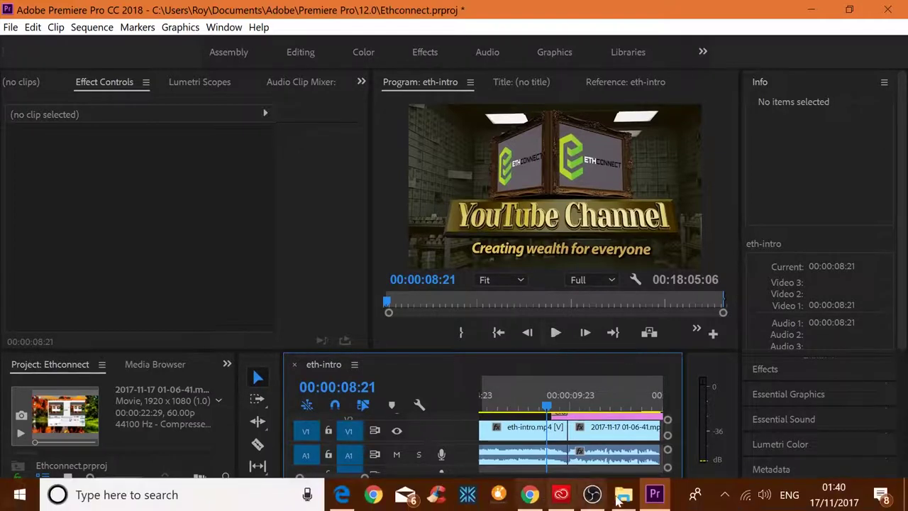
- Switch to File Explorer, check the contents of the Ethconnect folder, and return to the Recordings folder
left_click(623, 494)
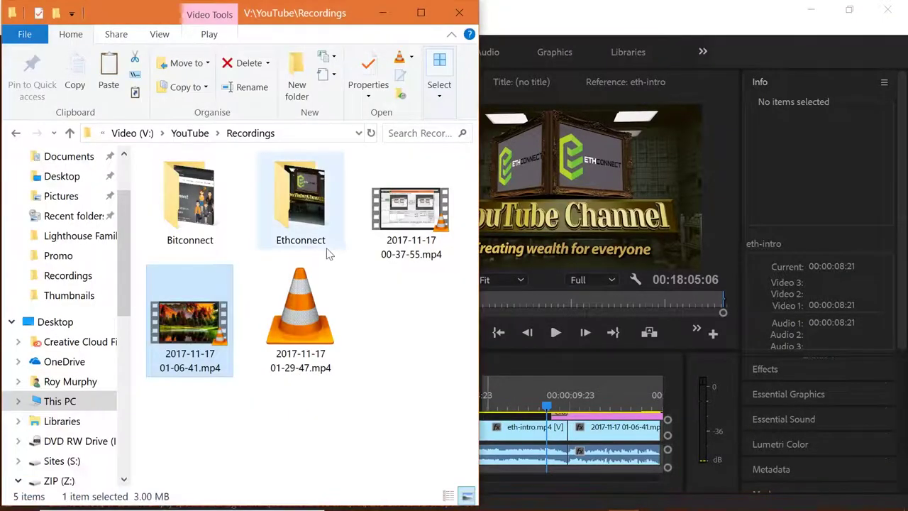
double_click(315, 225)
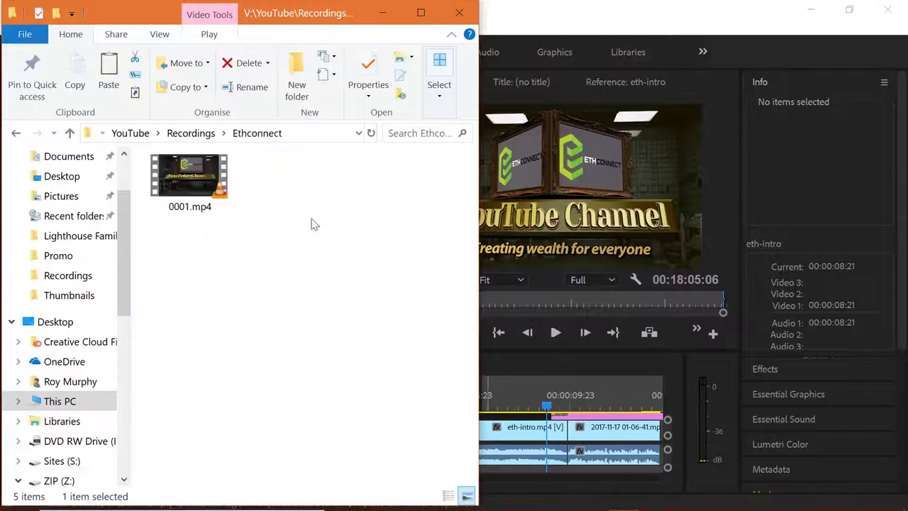
left_click(187, 134)
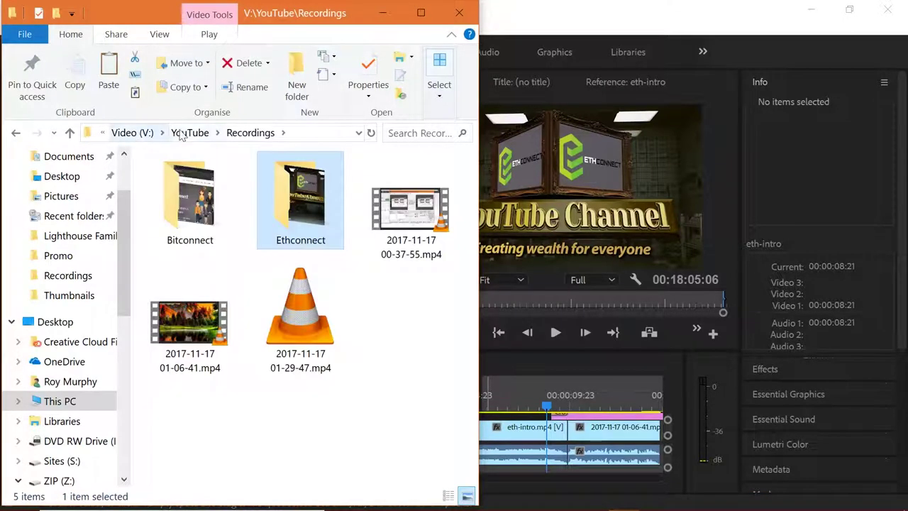
- Open the Promo folder under YouTube and preview Outro 1.mp4 and eth-outro.mp4 in VLC, closing each one
left_click(182, 134)
double_click(209, 222)
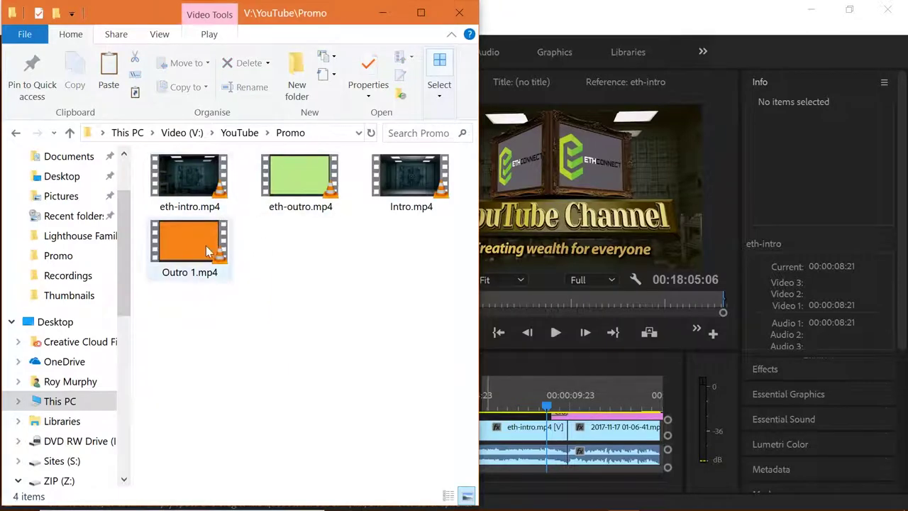
double_click(206, 247)
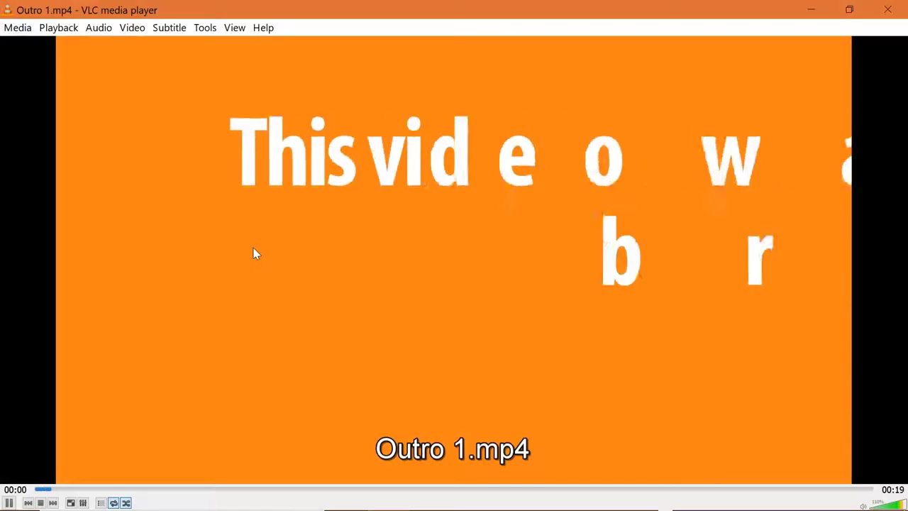
left_click(886, 7)
left_click(287, 262)
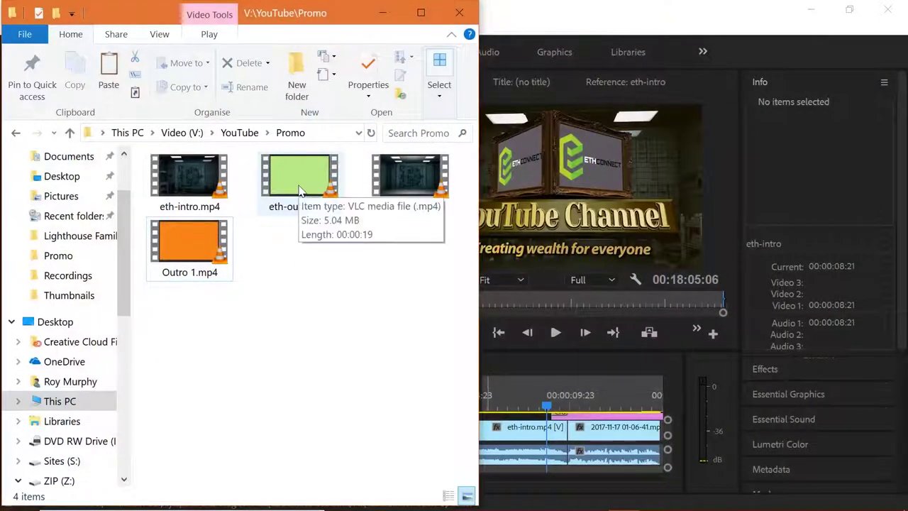
double_click(300, 189)
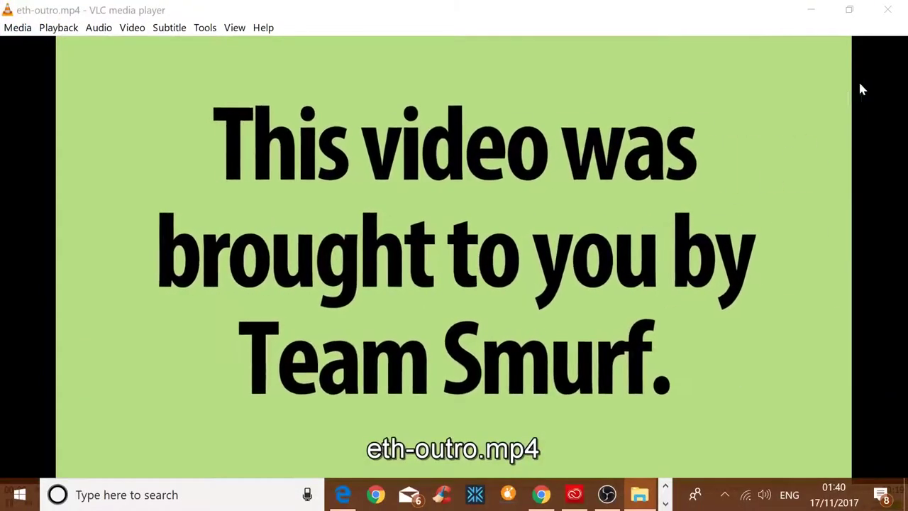
left_click(887, 9)
left_click(337, 264)
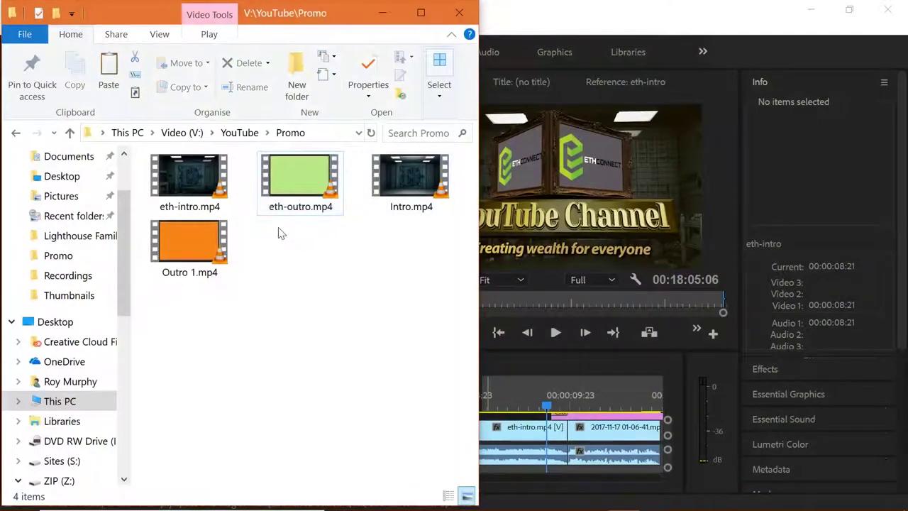
- Preview Intro.mp4 and eth-intro.mp4 from the Promo folder in VLC, and close the player and File Explorer
double_click(398, 191)
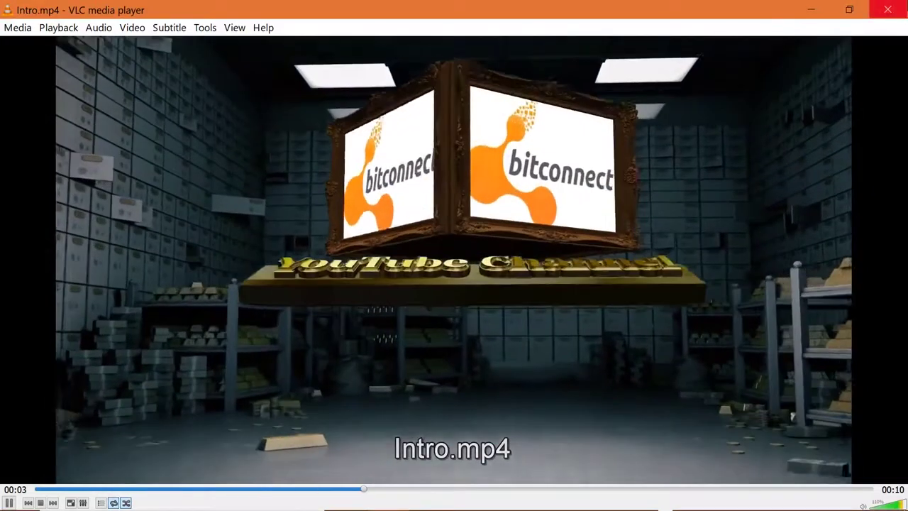
left_click(887, 10)
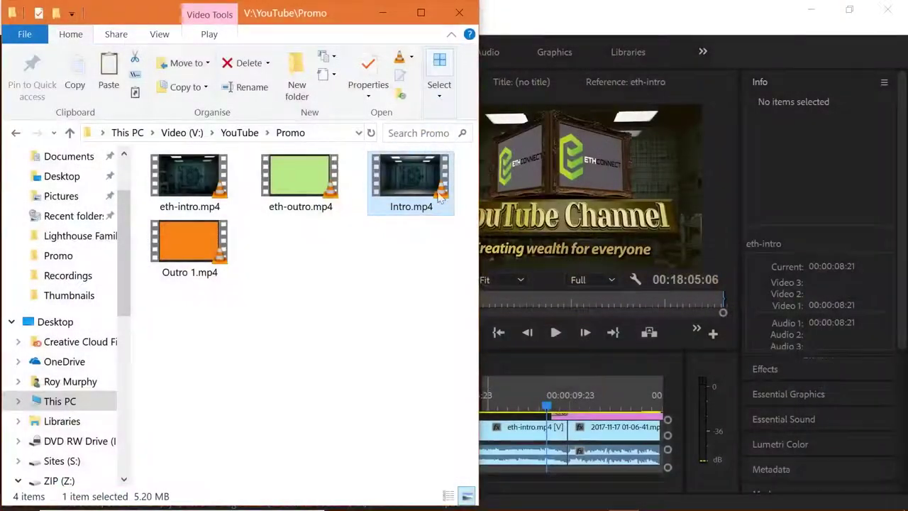
left_click(198, 194)
double_click(198, 193)
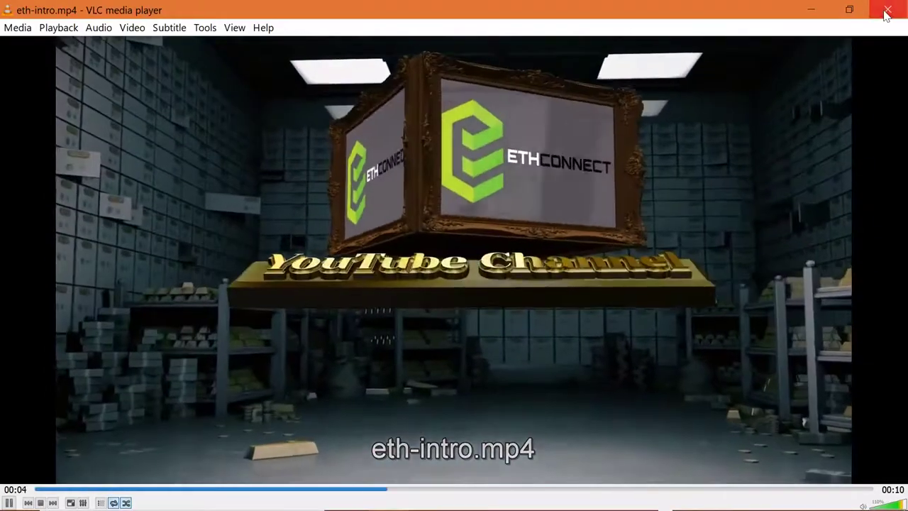
left_click(887, 9)
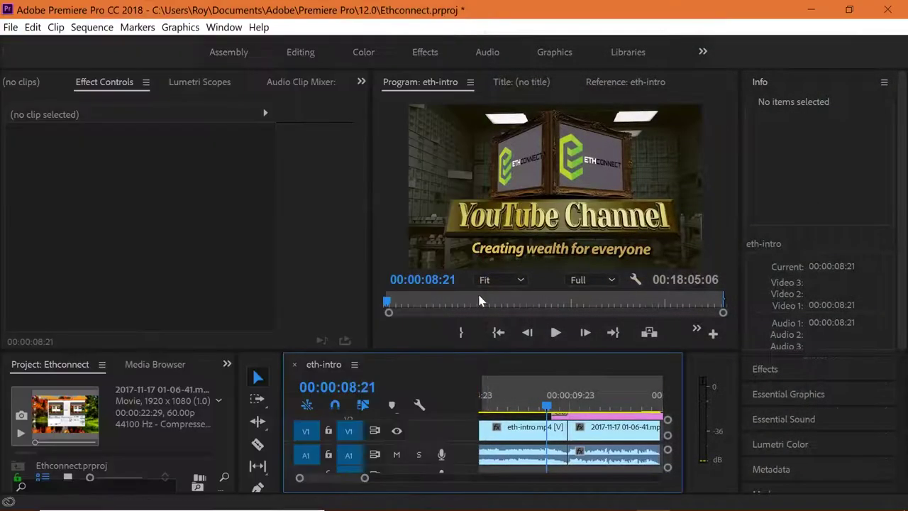
left_click(459, 12)
- Play the sequence from 00:00:08:21 through the transition into the green title card, and stop at 00:00:10:17
scroll(507, 437, "up", 2)
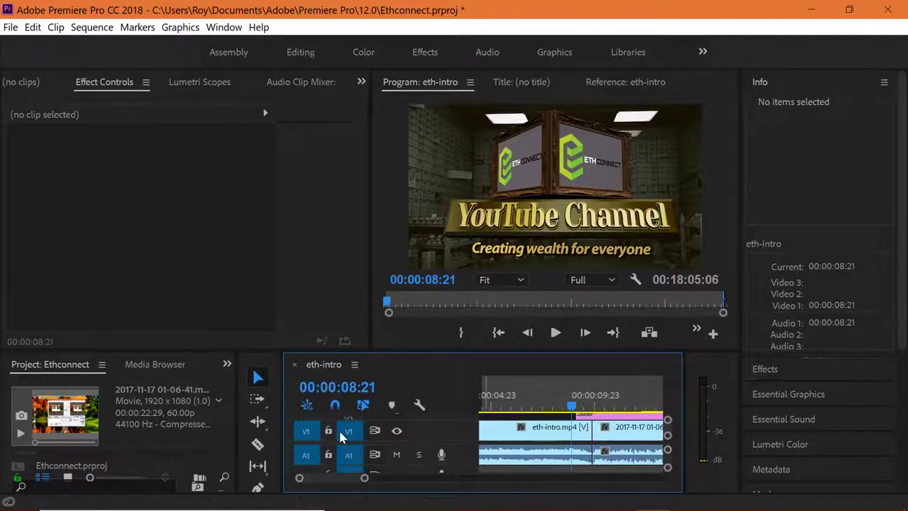
left_click(555, 334)
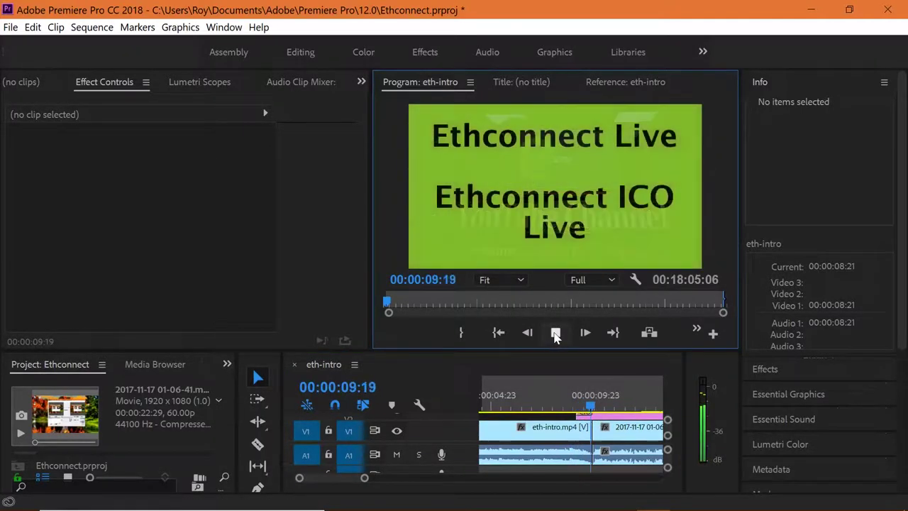
left_click(555, 333)
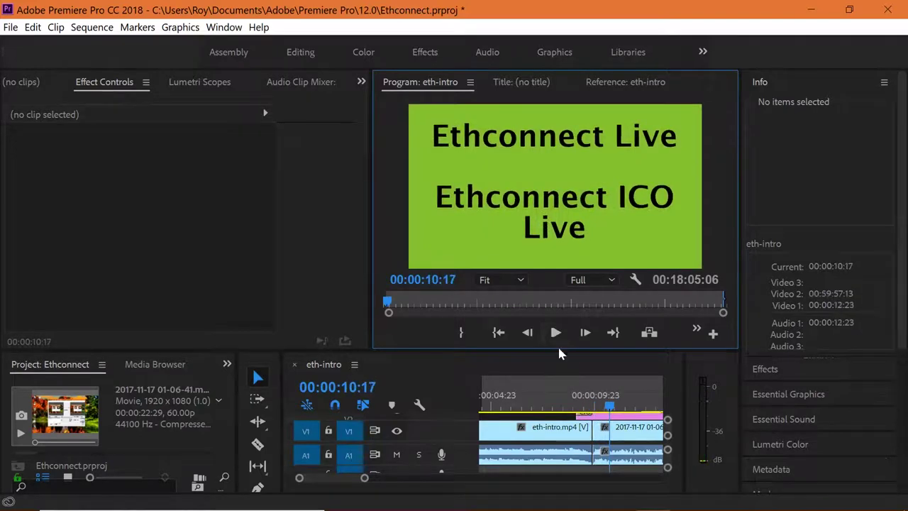
scroll(558, 425, "down", 3)
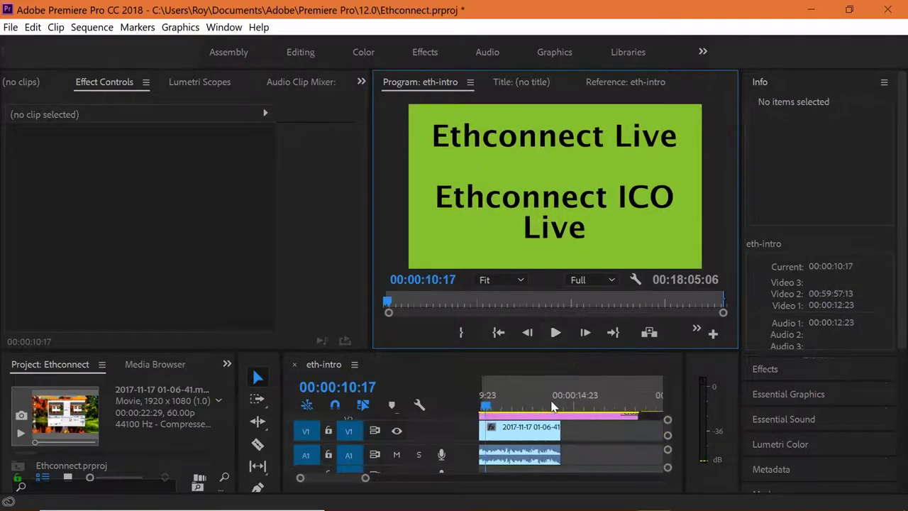
left_click(597, 431)
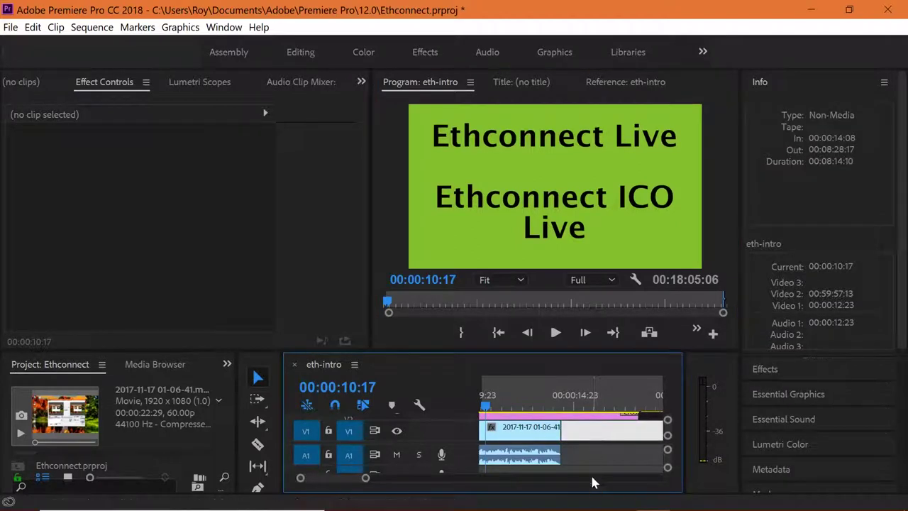
left_click(592, 453)
left_click(594, 432)
- Shrink and minimise the Premiere Pro window, and open the YouTube folder on the Video (V:) drive in File Explorer
left_click(849, 9)
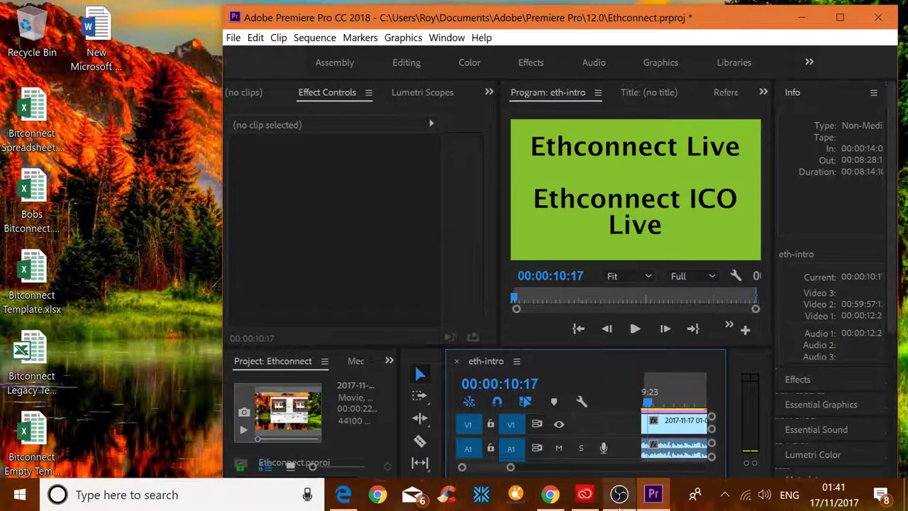
left_click(801, 17)
double_click(867, 29)
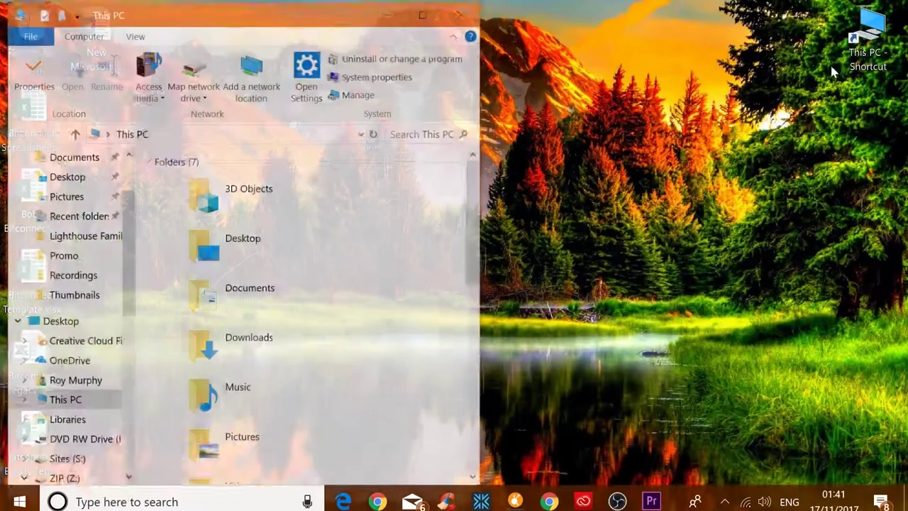
scroll(287, 277, "down", 6)
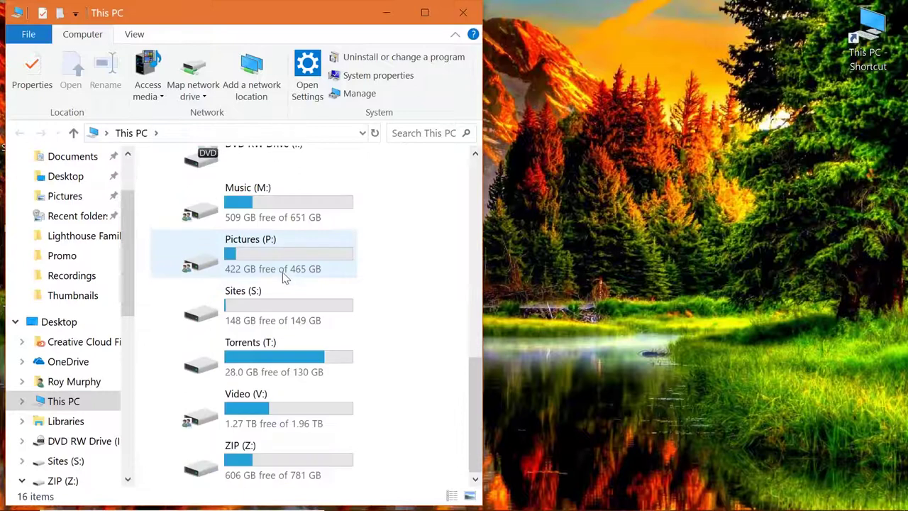
double_click(271, 410)
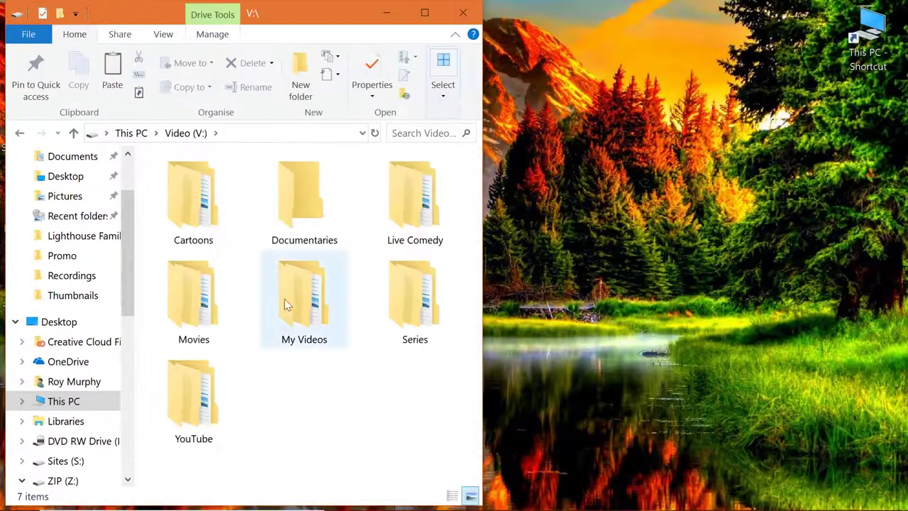
mouse_move(292, 301)
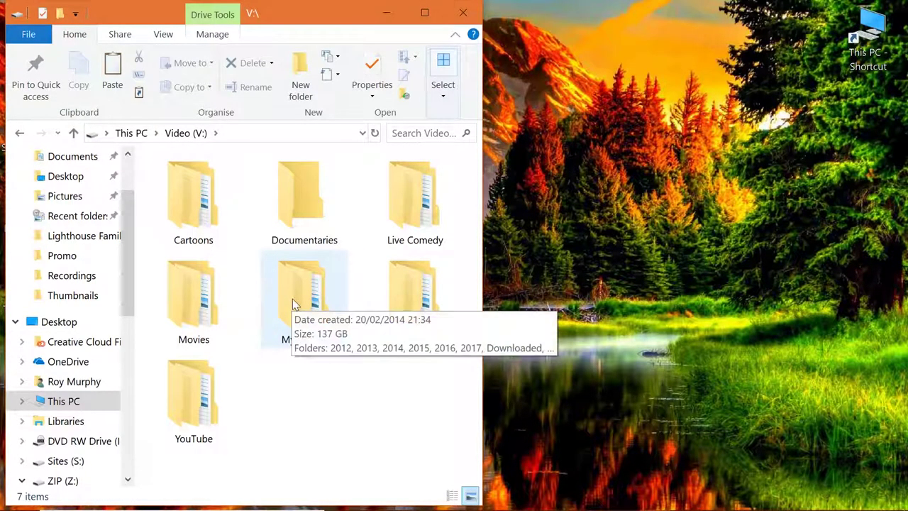
double_click(206, 403)
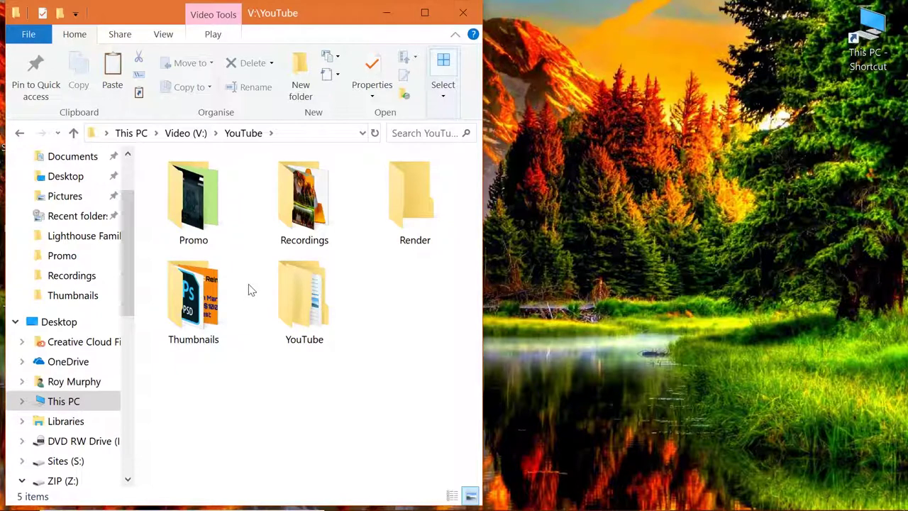
- Check the contents of the inner YouTube folder, go back one level, and open the Recordings folder
double_click(307, 296)
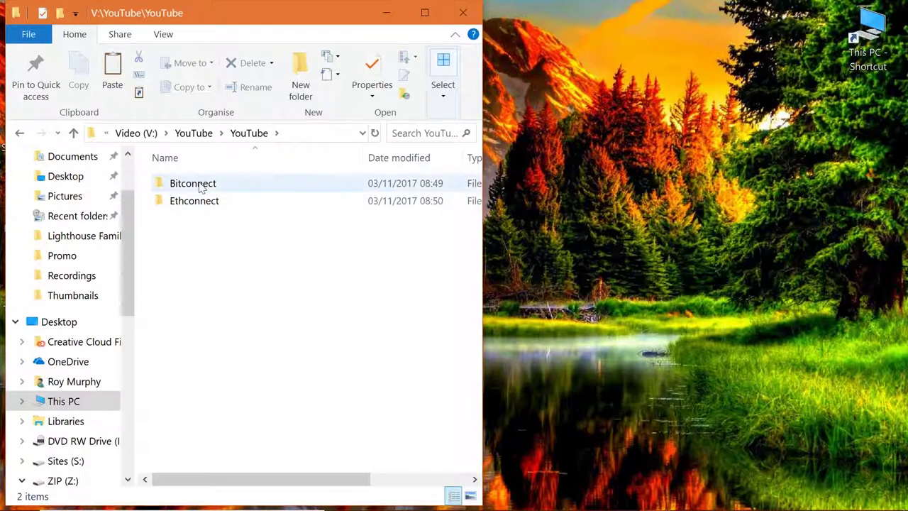
left_click(202, 136)
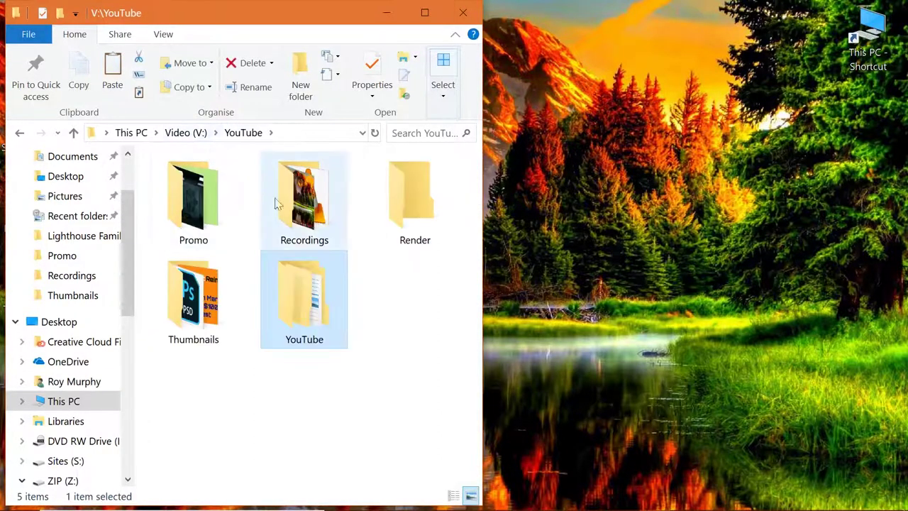
double_click(296, 207)
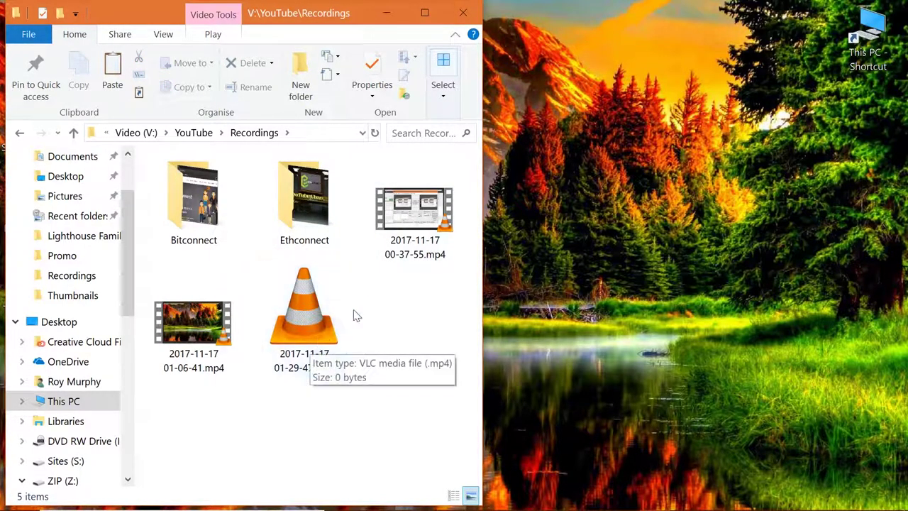
mouse_move(405, 225)
double_click(406, 224)
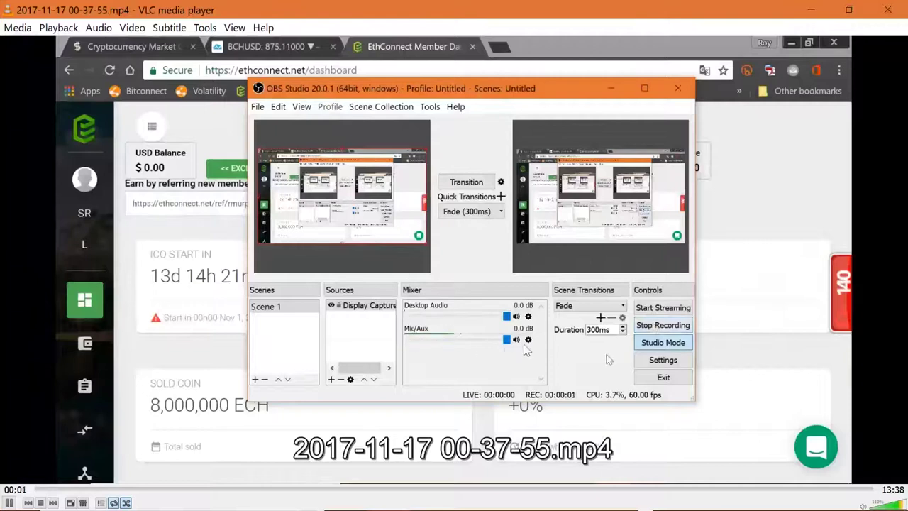
left_click(233, 489)
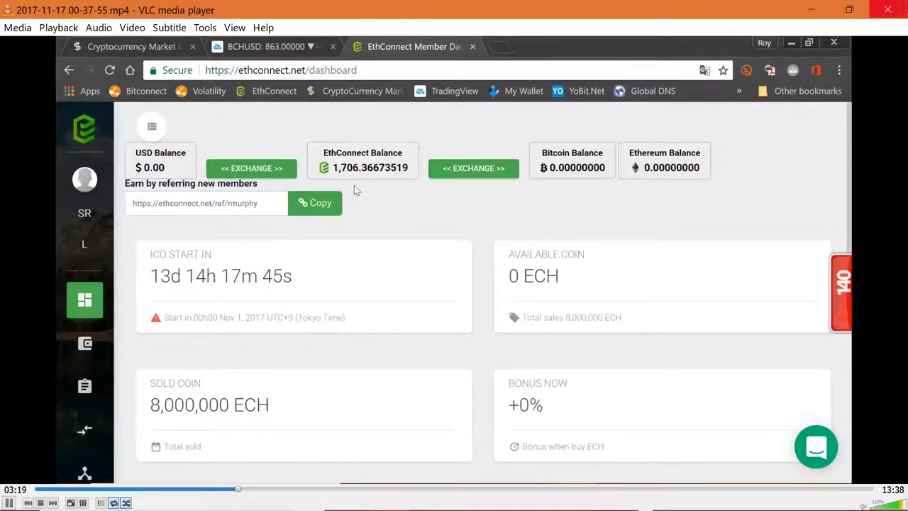
left_click(903, 14)
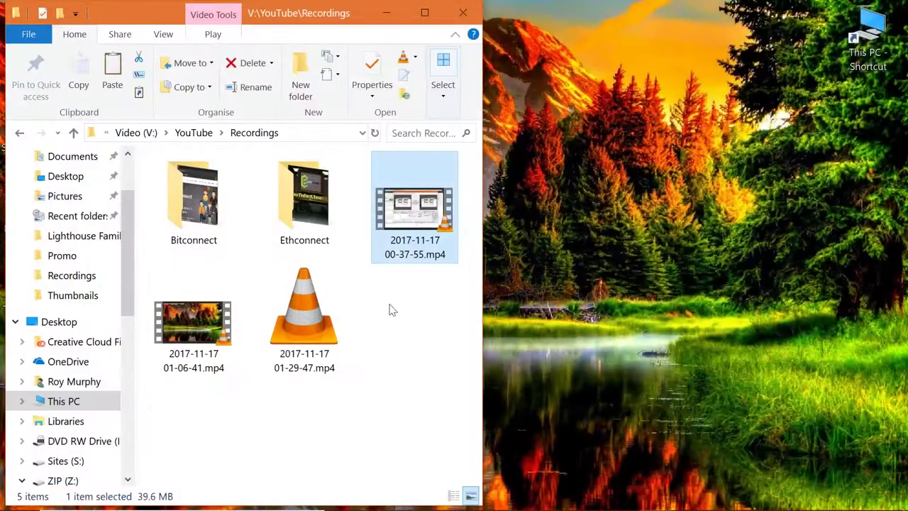
left_click(390, 308)
mouse_move(425, 506)
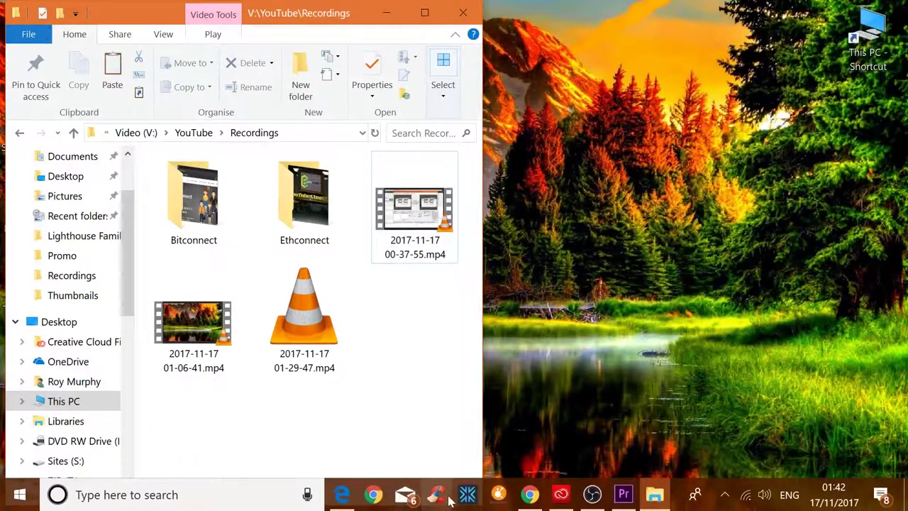
left_click(624, 495)
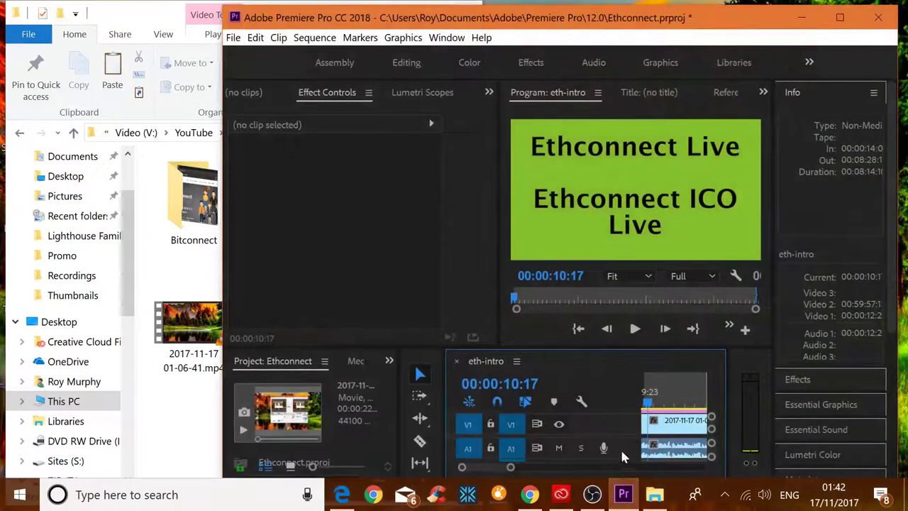
left_click_drag(660, 426, 673, 424)
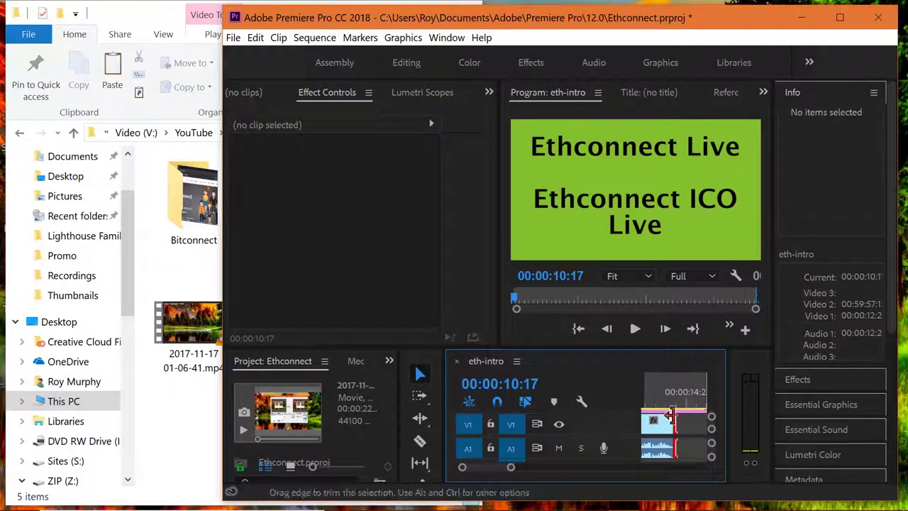
left_click(158, 260)
left_click_drag(406, 224, 691, 434)
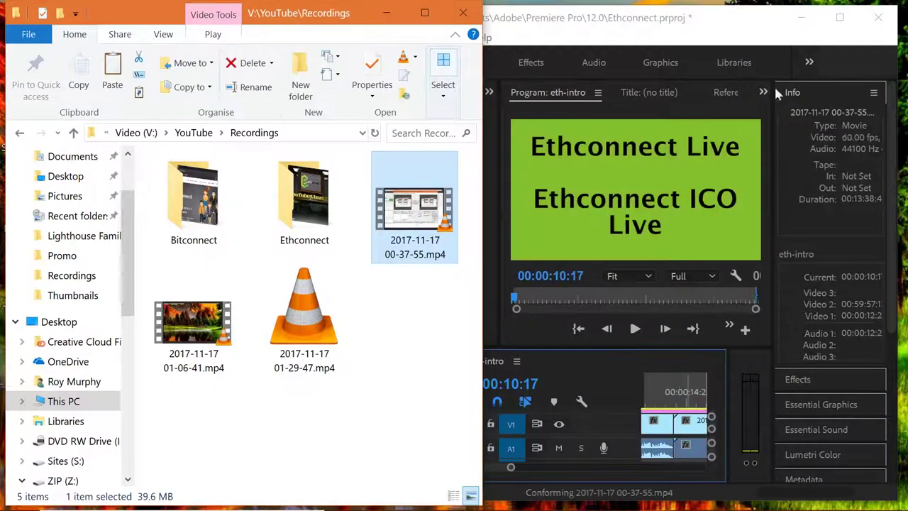
left_click(840, 17)
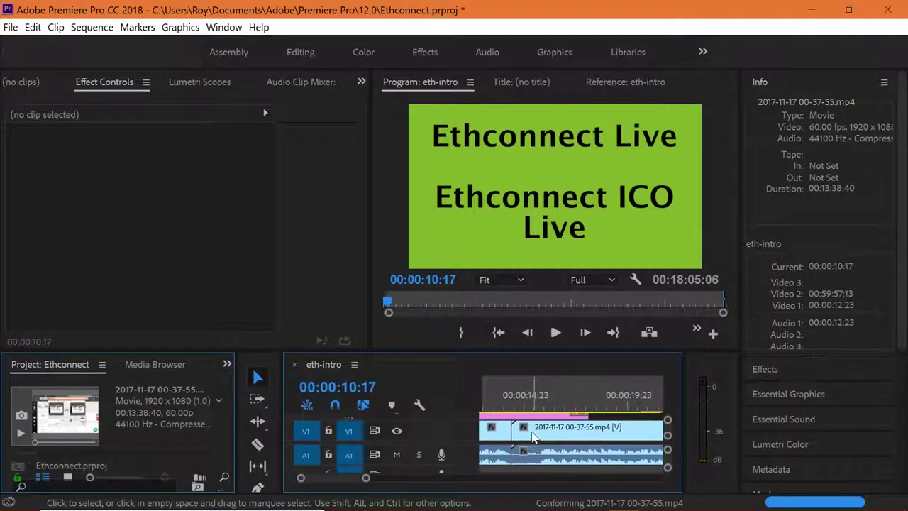
left_click(609, 397)
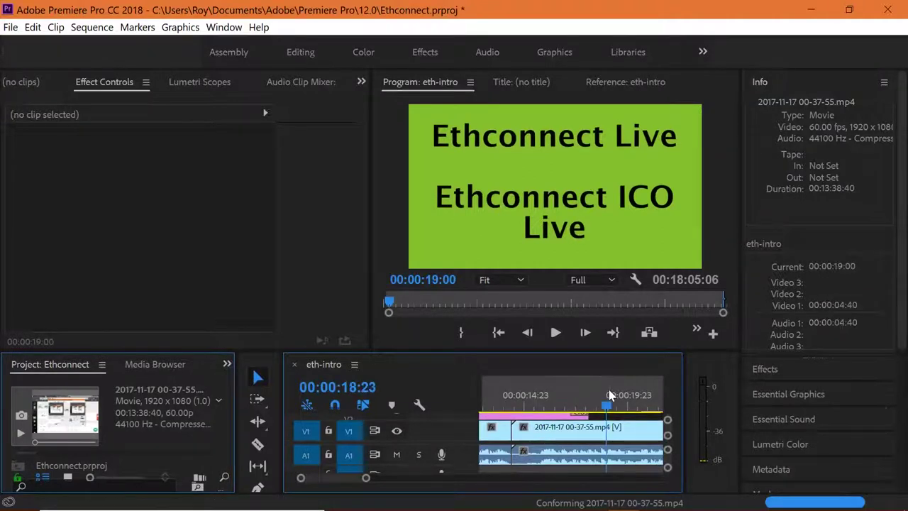
scroll(609, 397, "down", 1)
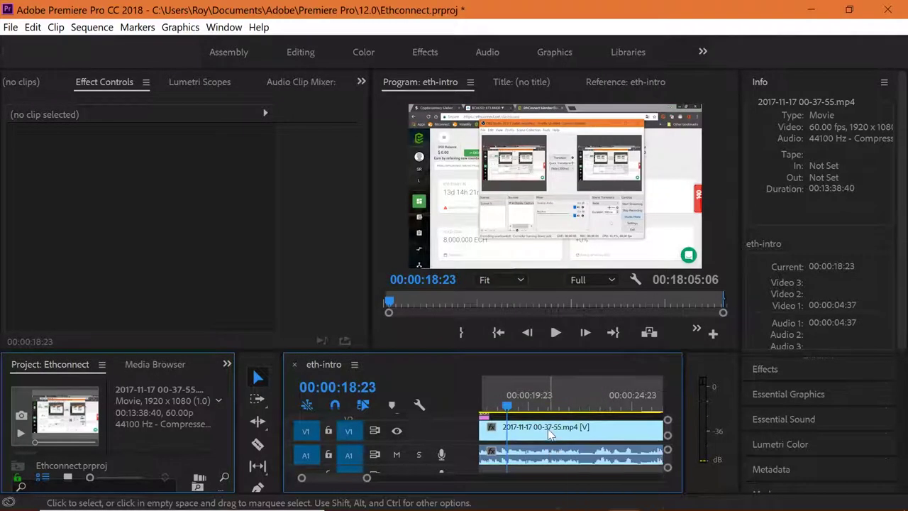
scroll(543, 435, "down", 2)
left_click_drag(541, 407, 546, 408)
scroll(546, 408, "down", 6)
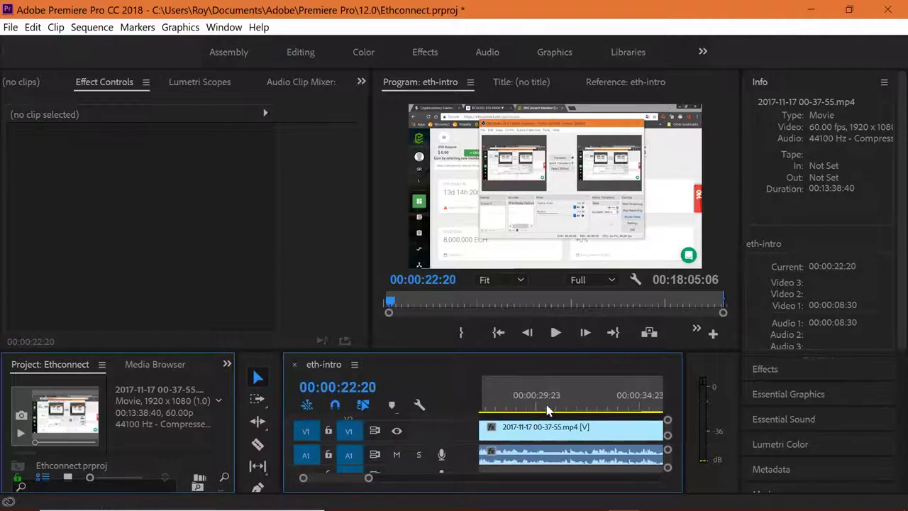
scroll(546, 408, "down", 4)
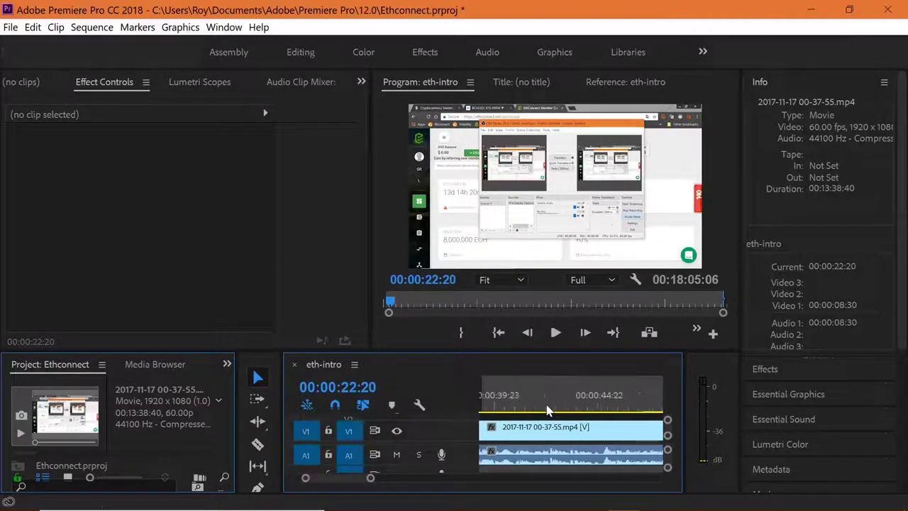
left_click(548, 407)
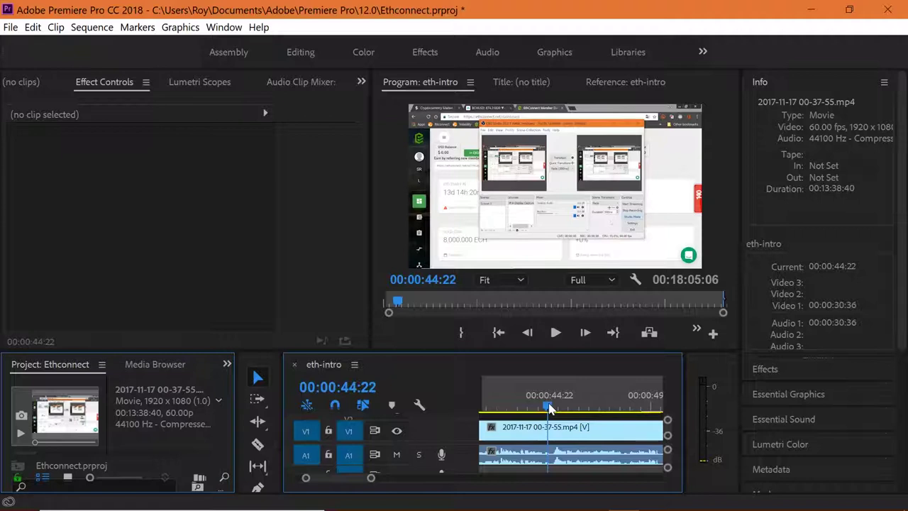
scroll(552, 407, "down", 6)
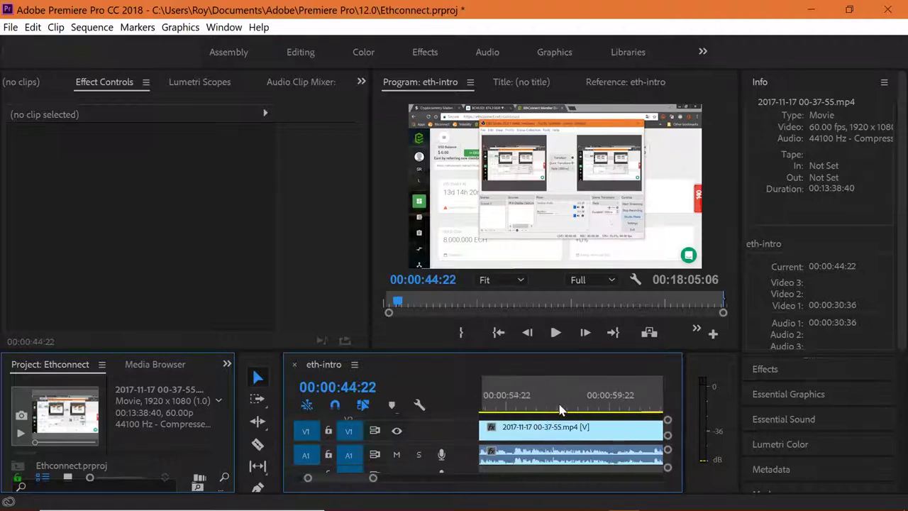
scroll(560, 409, "down", 8)
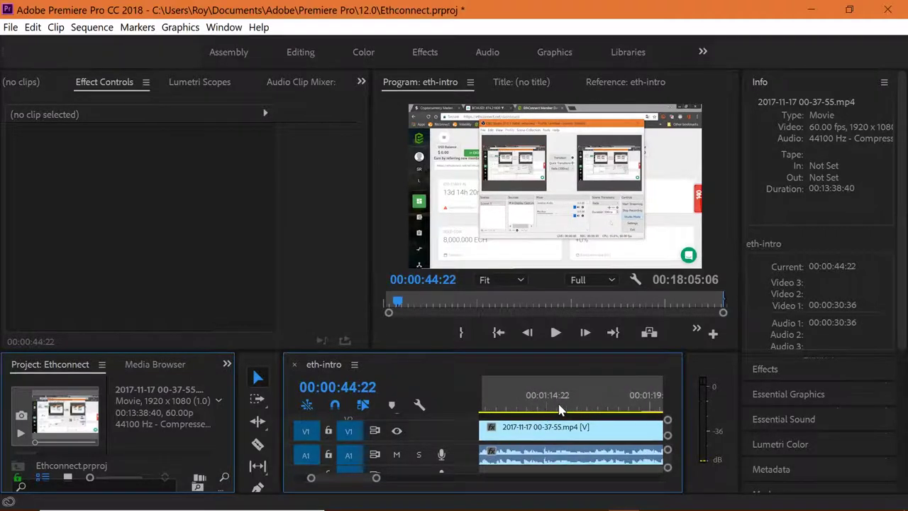
scroll(560, 409, "down", 6)
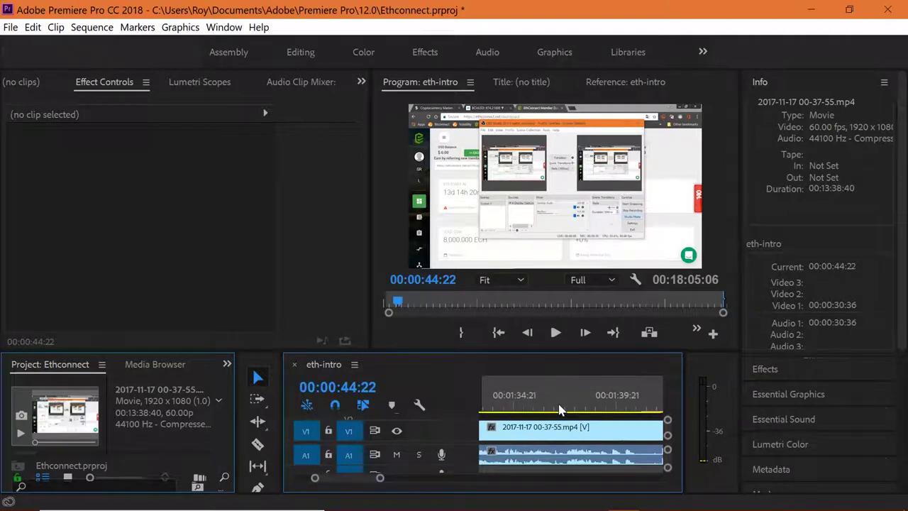
left_click(558, 409)
- Go back to 00:01:10:14, play the recording from there to find the exact starting point, and stop at 00:01:42:21
scroll(558, 410, "up", 6)
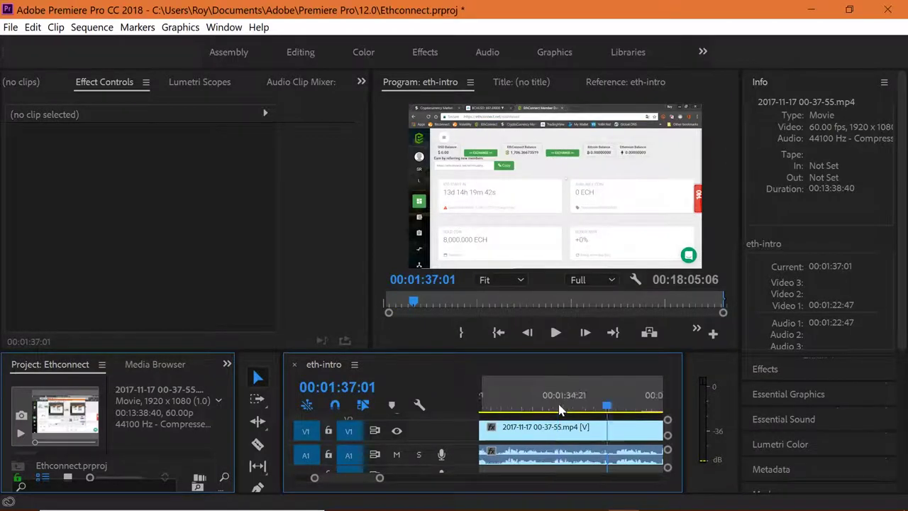
scroll(558, 409, "up", 6)
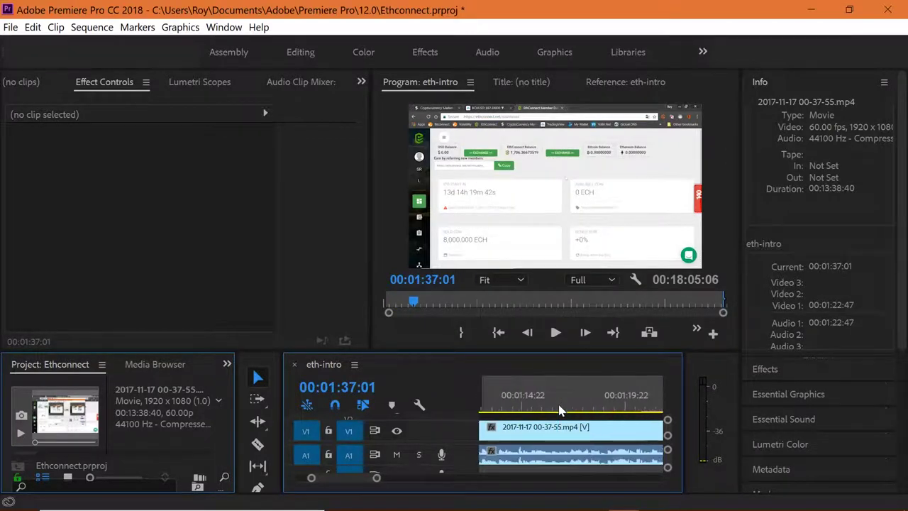
left_click(558, 409)
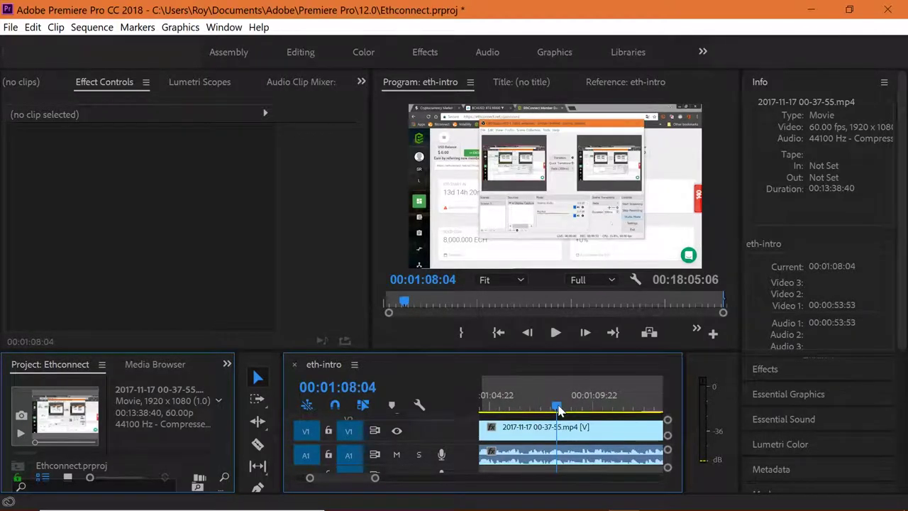
scroll(559, 409, "down", 2)
left_click(558, 410)
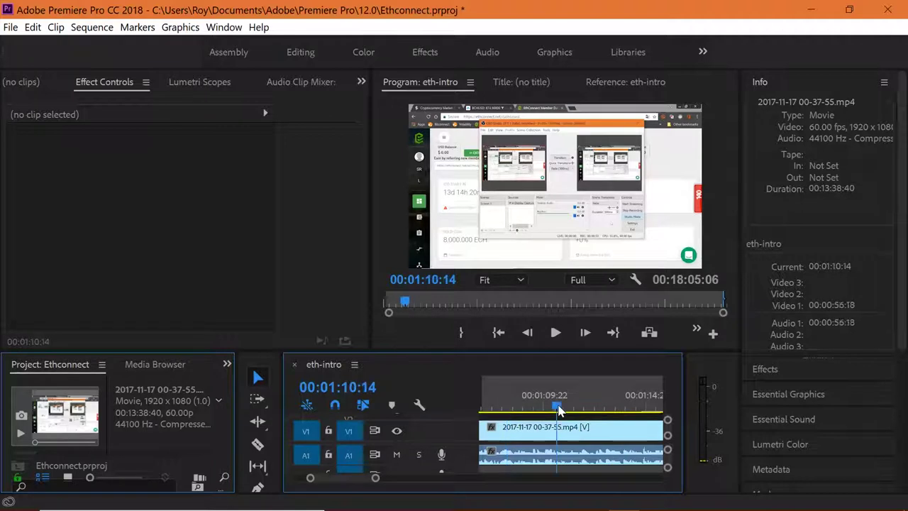
left_click(556, 332)
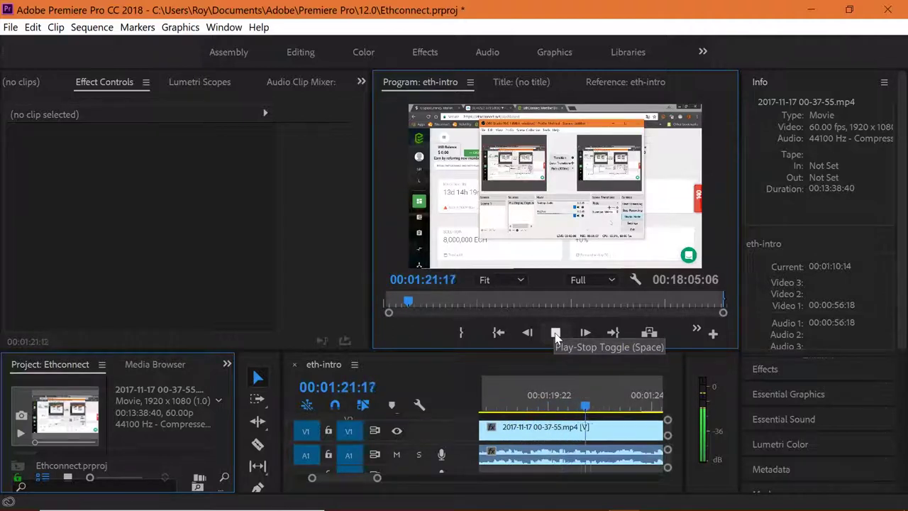
left_click(556, 333)
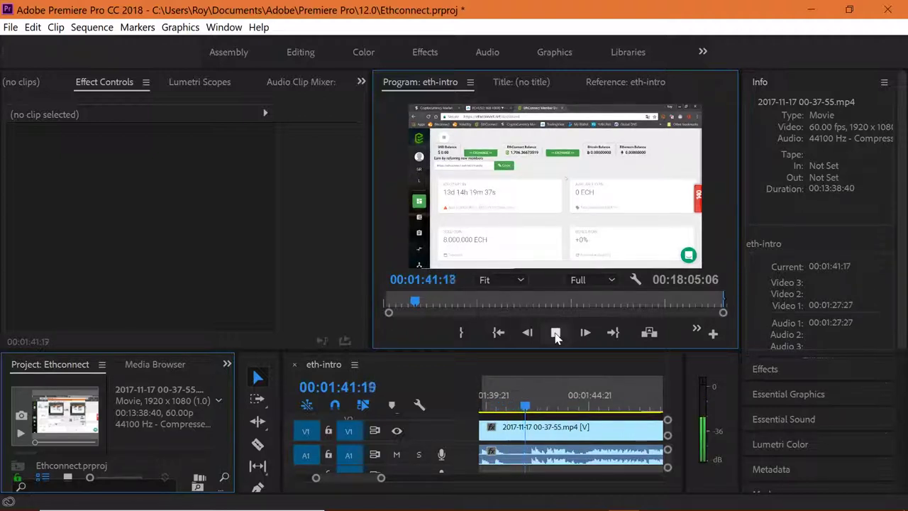
left_click(556, 333)
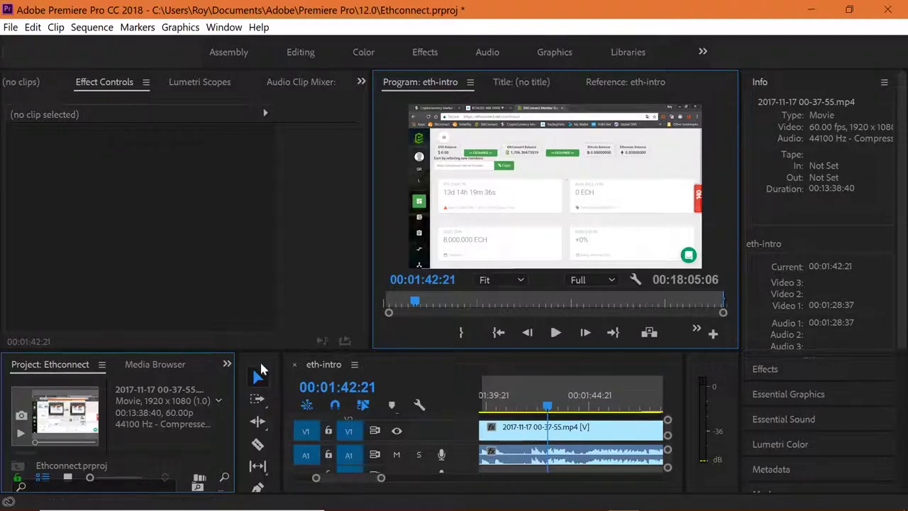
left_click(258, 444)
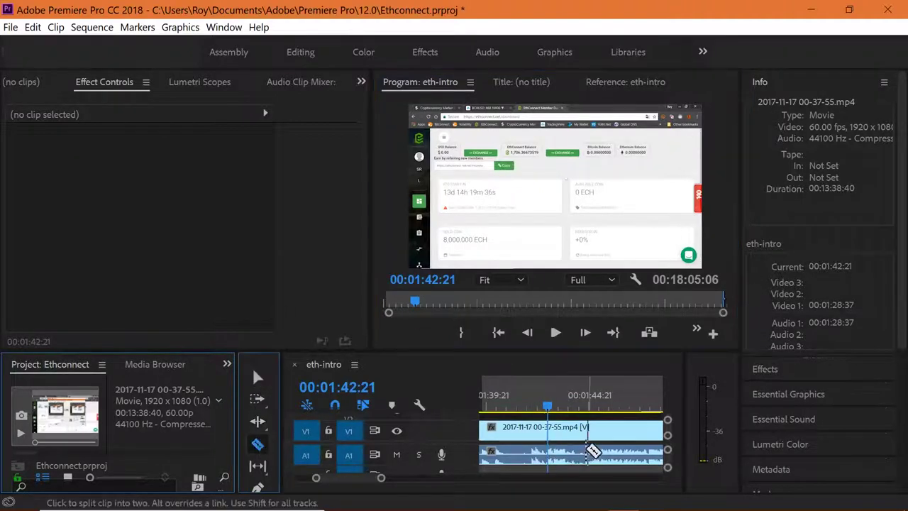
left_click(531, 450)
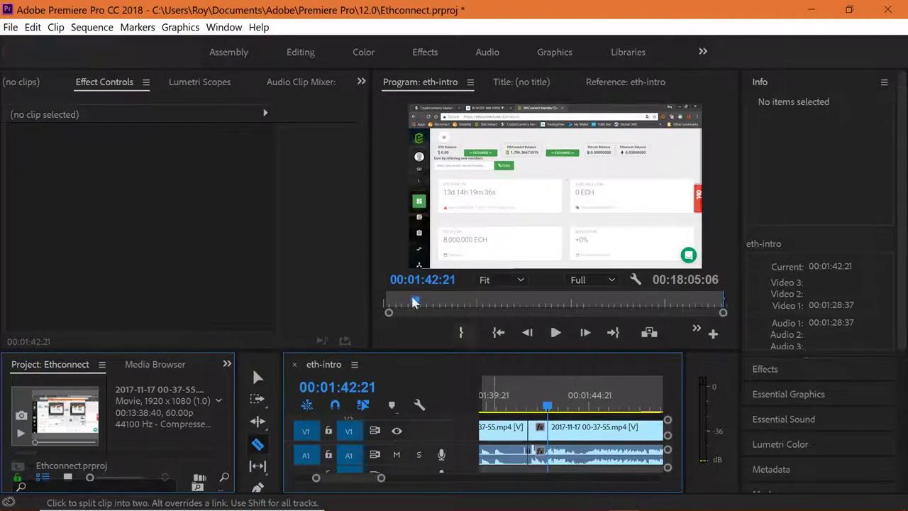
left_click(257, 377)
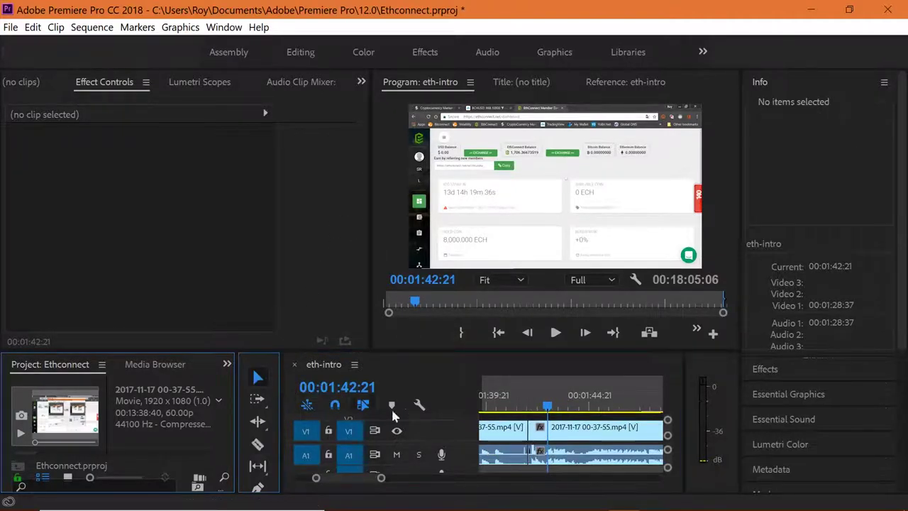
left_click(497, 433)
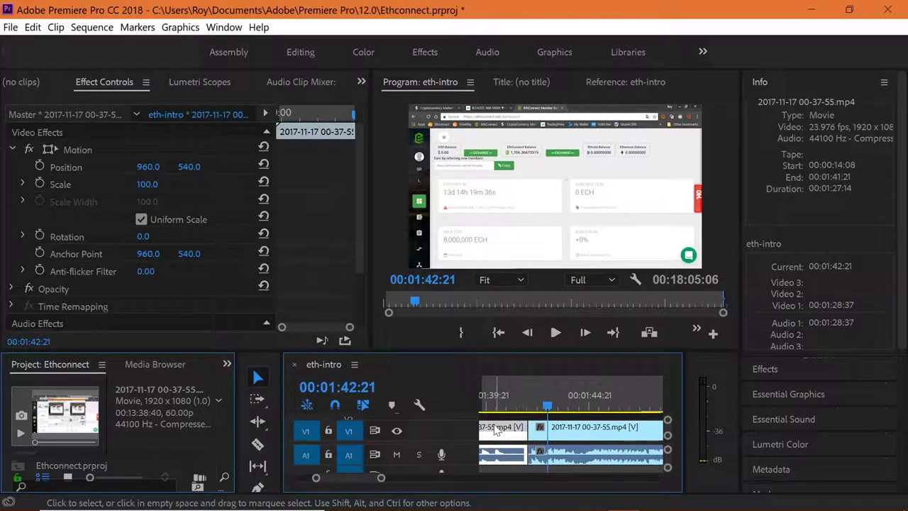
key("Delete")
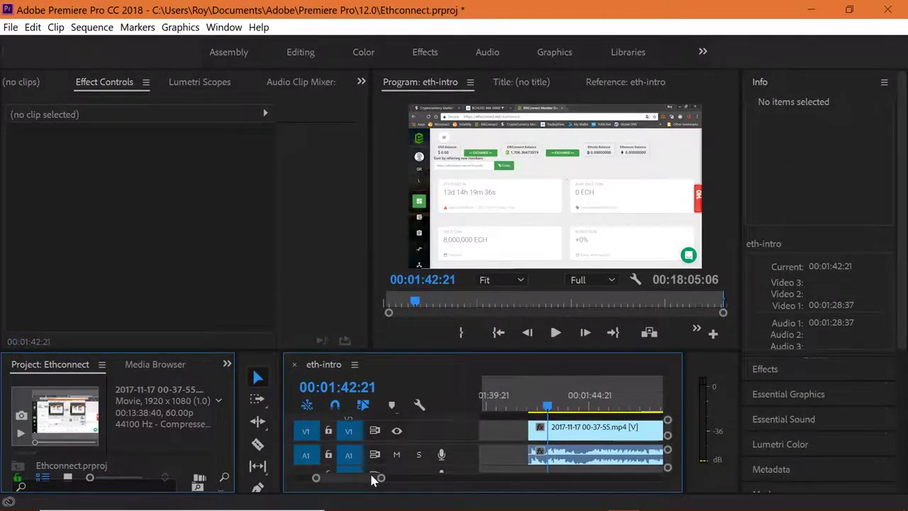
left_click_drag(382, 480, 463, 480)
left_click_drag(581, 438, 524, 444)
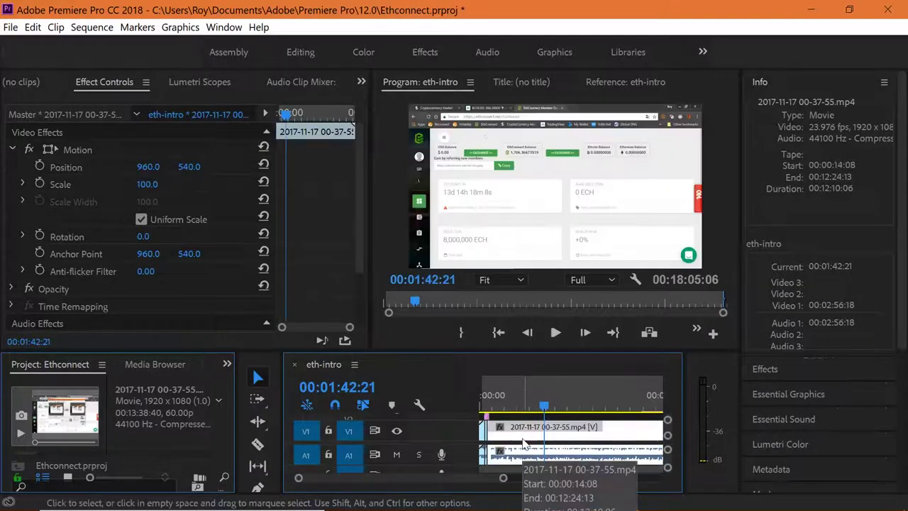
- Play the sequence from about 00:00:07:21 and replay the join near 00:00:14 to check the transition and the title graphic
left_click(487, 410)
left_click_drag(498, 479, 432, 478)
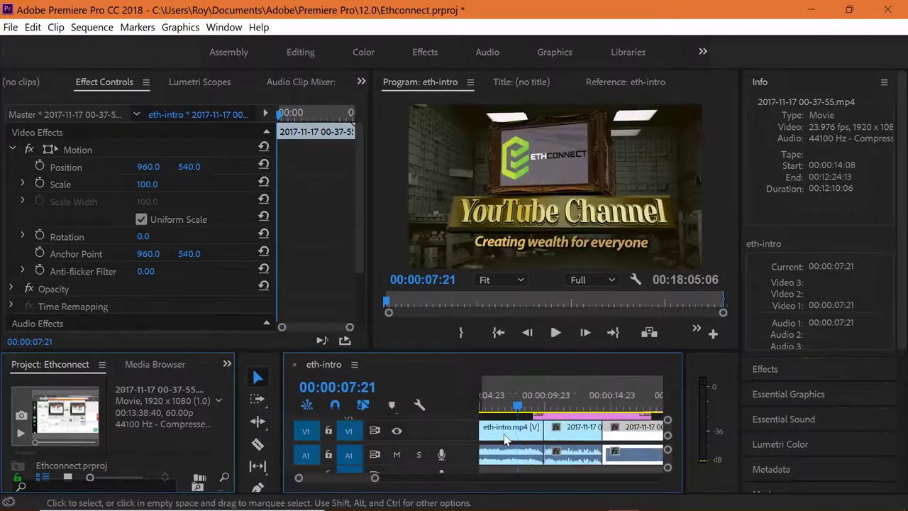
scroll(504, 438, "down", 1)
left_click(556, 332)
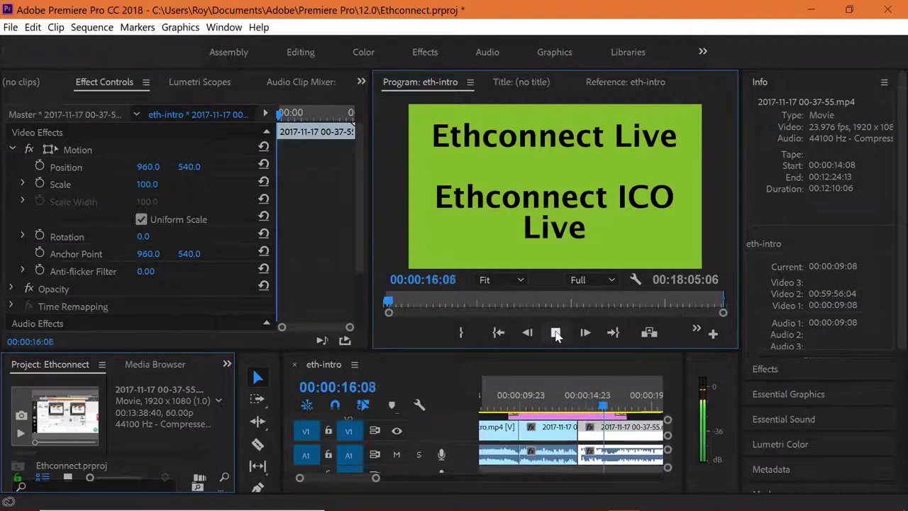
left_click(555, 334)
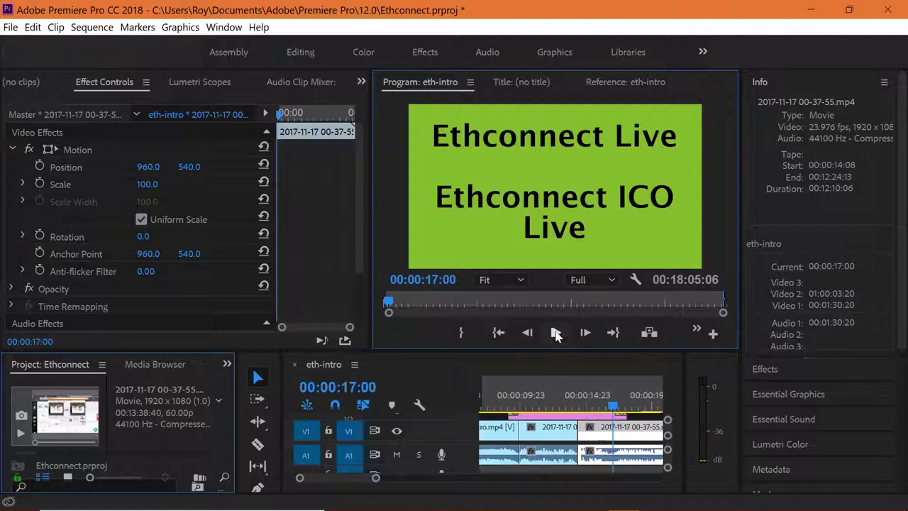
left_click(560, 417)
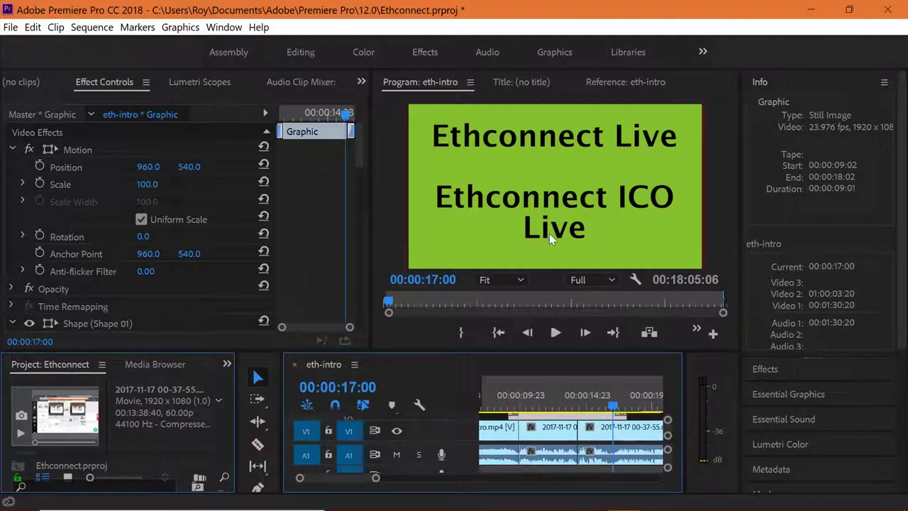
left_click(581, 406)
left_click(556, 333)
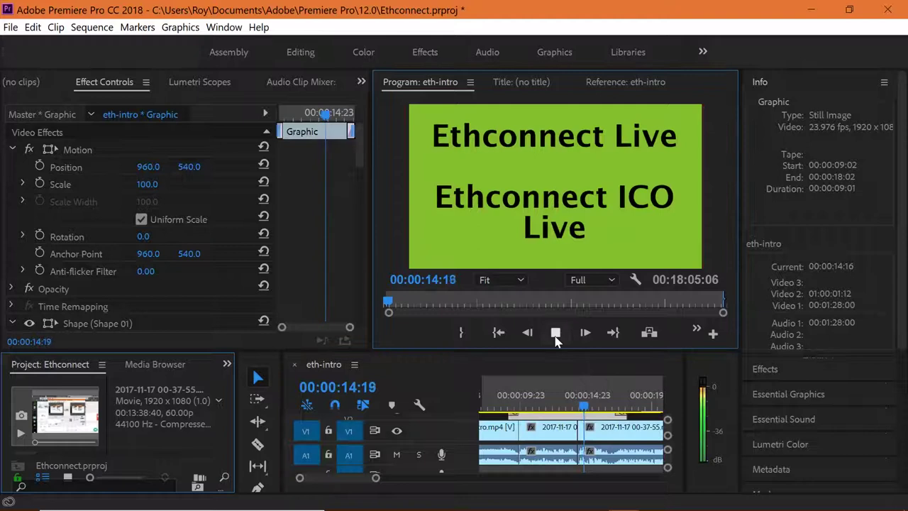
left_click(555, 332)
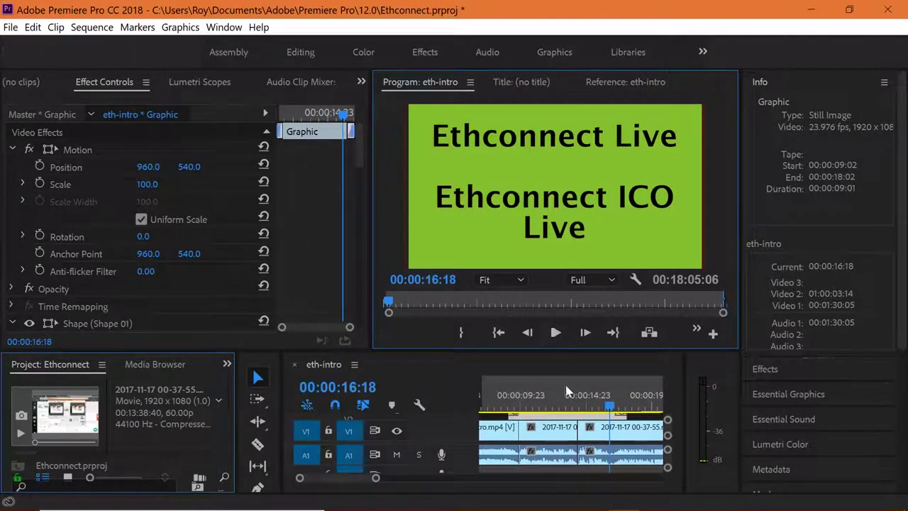
- Make the timeline area taller and, with the Type tool, replace "ICO Live" in the title graphic with "Post ICO Update" on its own line
left_click(565, 414)
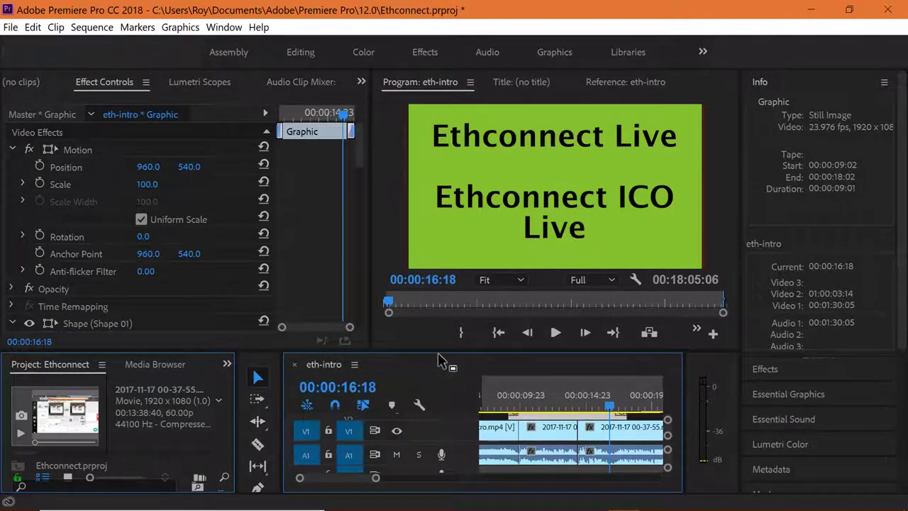
left_click_drag(439, 342, 439, 277)
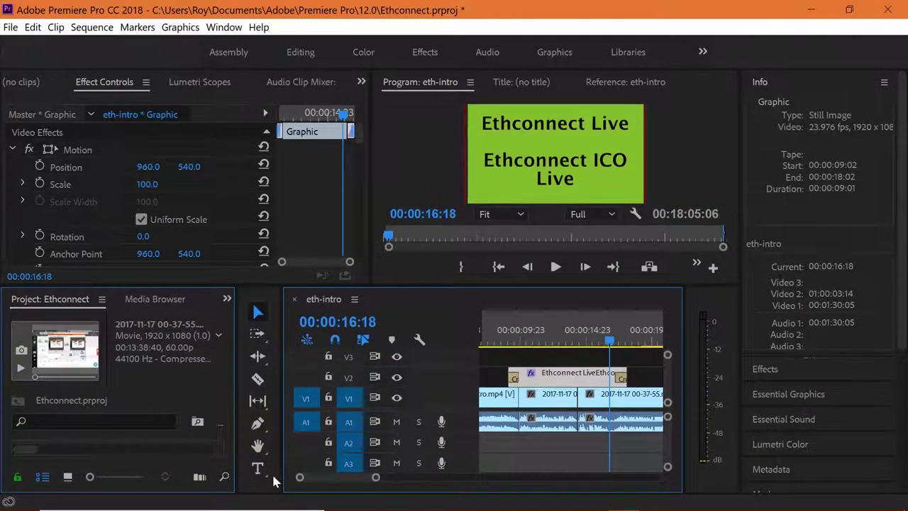
left_click(258, 468)
left_click(570, 172)
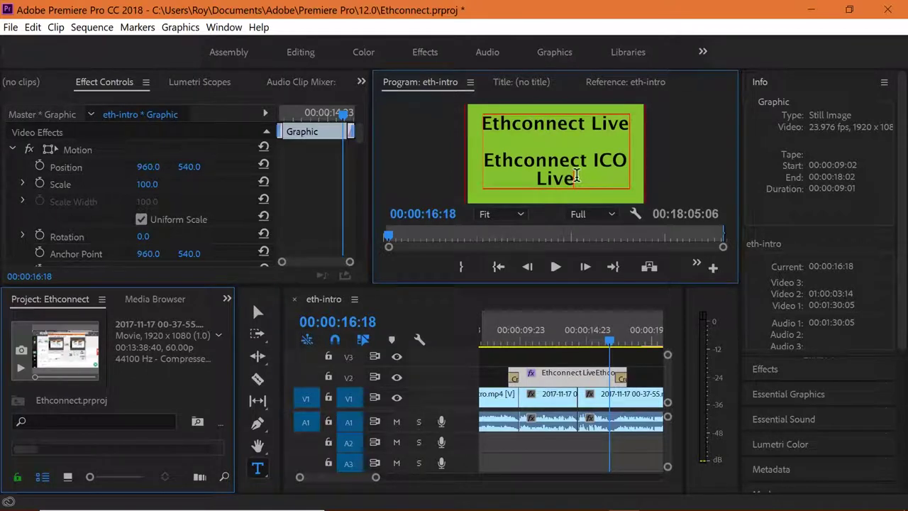
key("BackSpace")
key("BackSpace")
key("BackSpace")
key("BackSpace")
key("BackSpace")
key("BackSpace")
key("BackSpace")
key("BackSpace")
key("BackSpace")
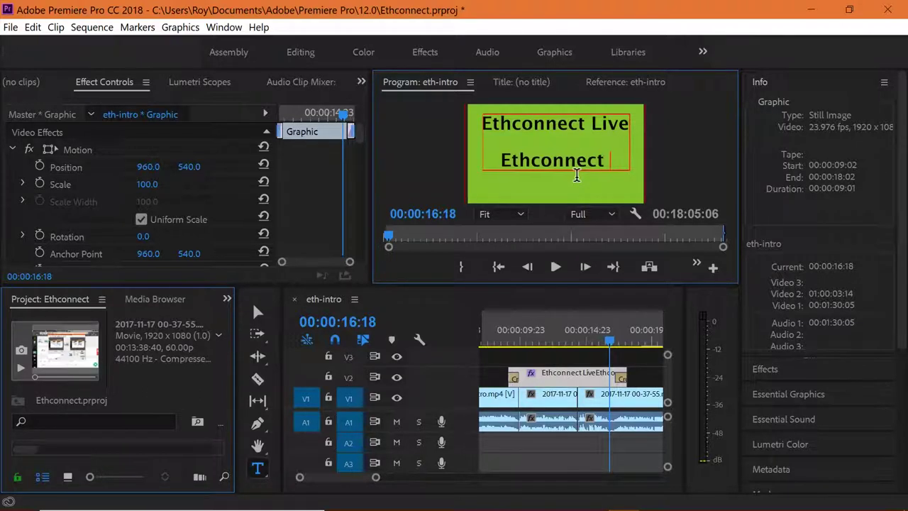
key("BackSpace")
key("Return")
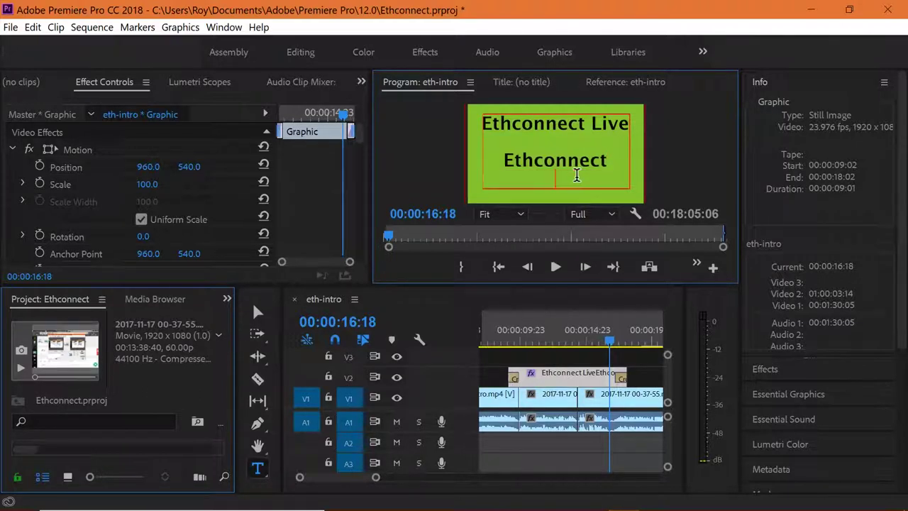
type("Post ICO")
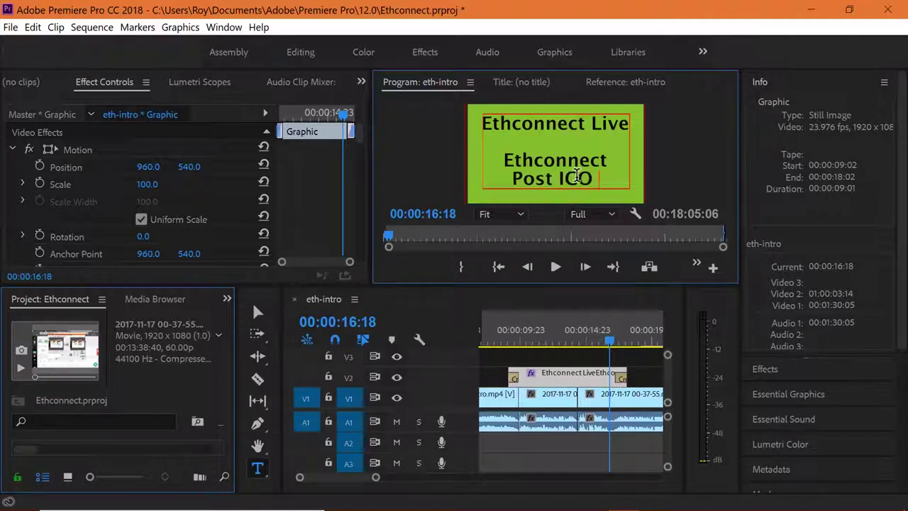
type(" Update")
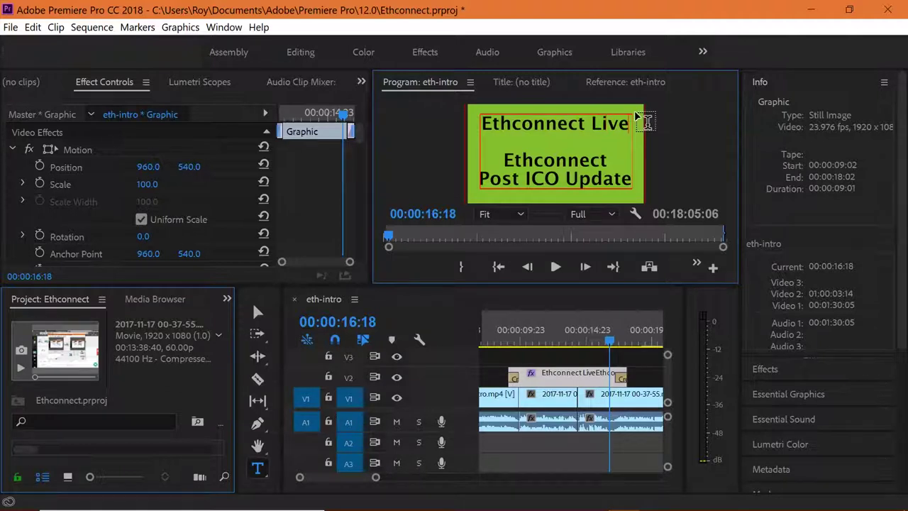
- Replace "Live" with "News" in the title graphic's first line so it reads "Ethconnect News"
key("BackSpace")
key("BackSpace")
key("BackSpace")
key("BackSpace")
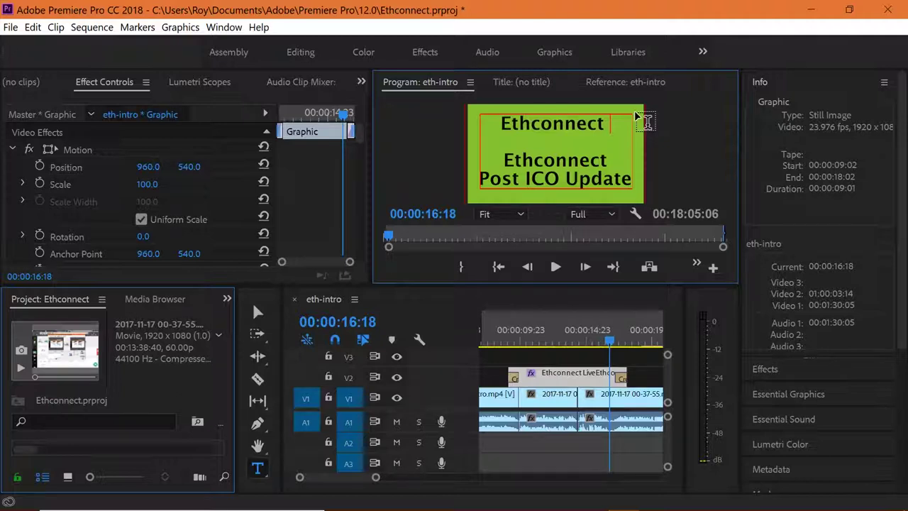
type("News")
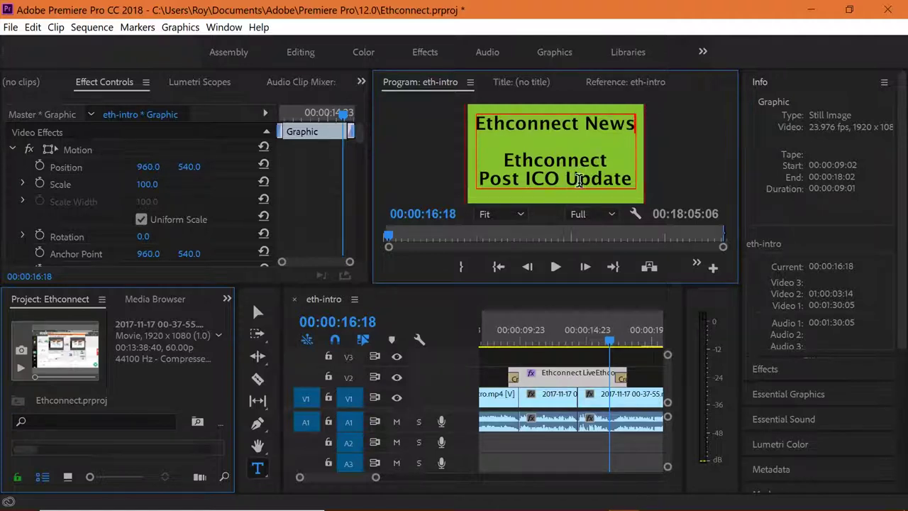
- Play the sequence from about 00:00:15:04 to check the edited title graphic and its fade-out, stopping at 00:00:20:02
left_click_drag(608, 345, 587, 348)
left_click(555, 268)
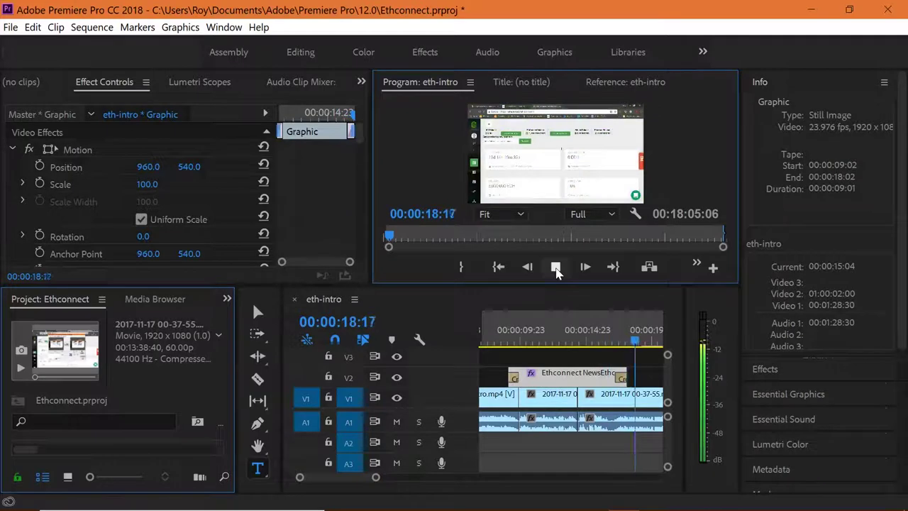
left_click(556, 268)
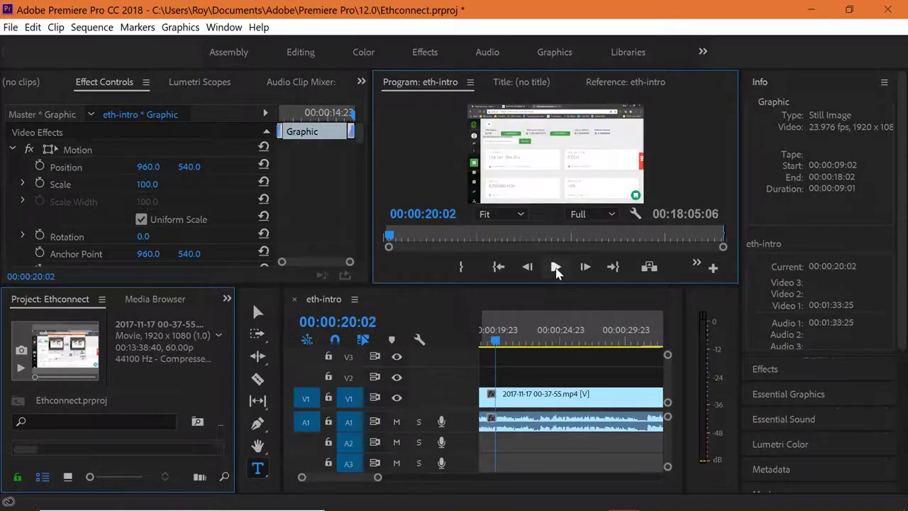
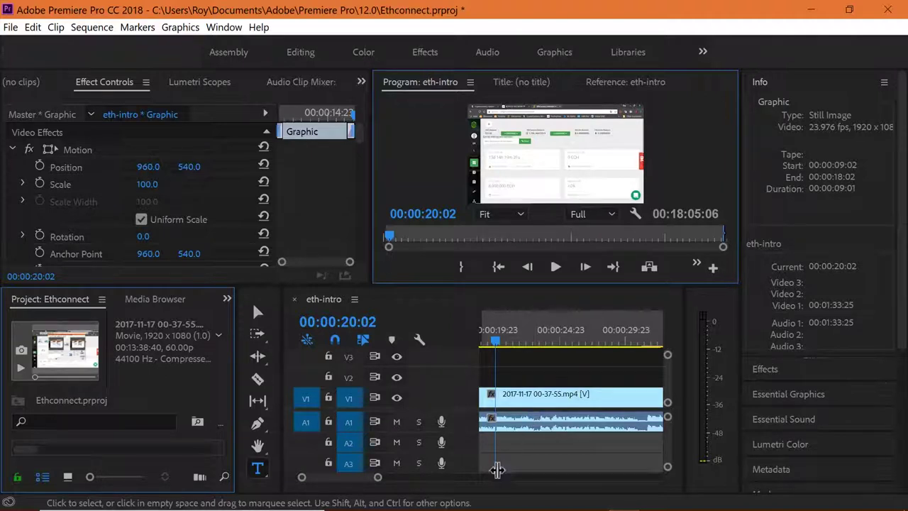
left_click_drag(380, 480, 600, 482)
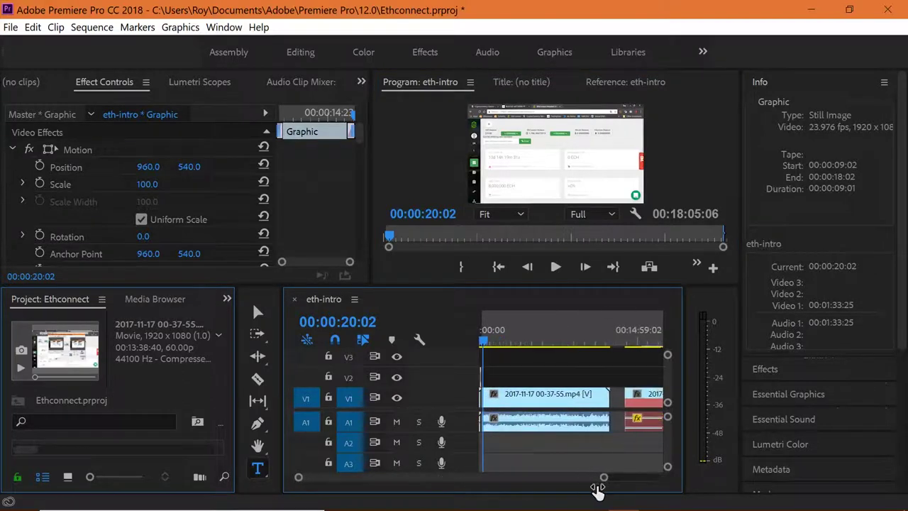
left_click(588, 342)
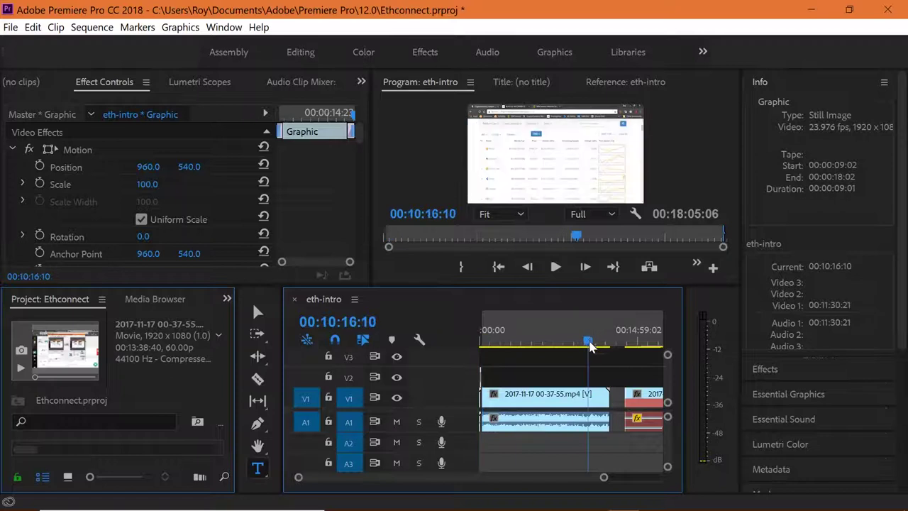
left_click(593, 376)
left_click(594, 343)
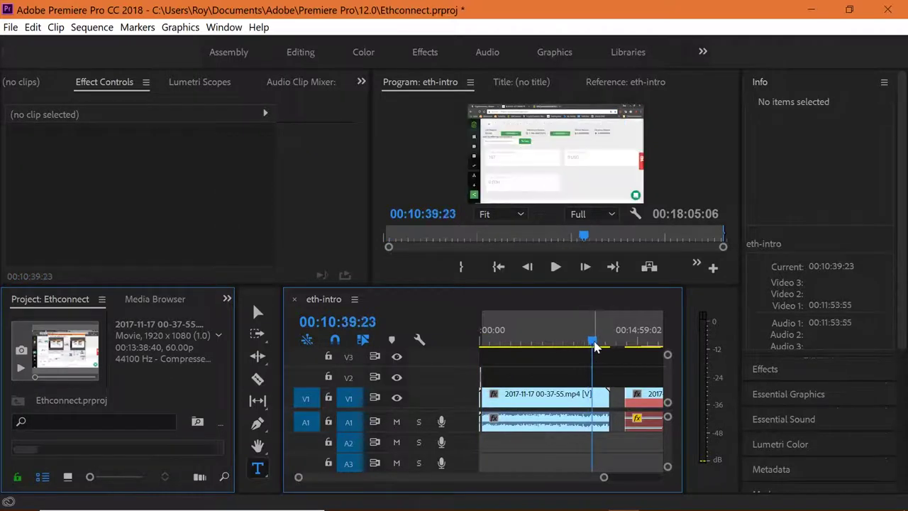
left_click(602, 344)
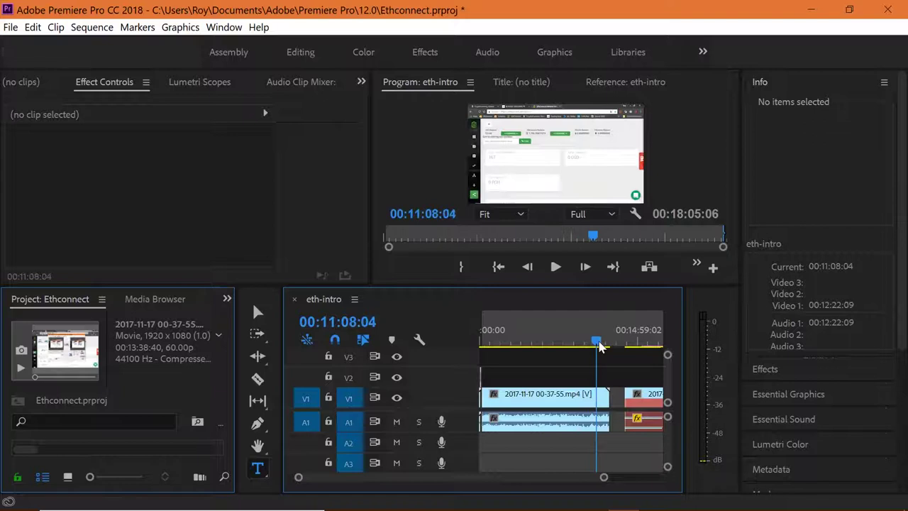
- Enlarge the program preview and play the main recording from 00:10:58:18 to find its end point, stopping at 00:11:25:00
left_click(605, 344)
left_click(605, 343)
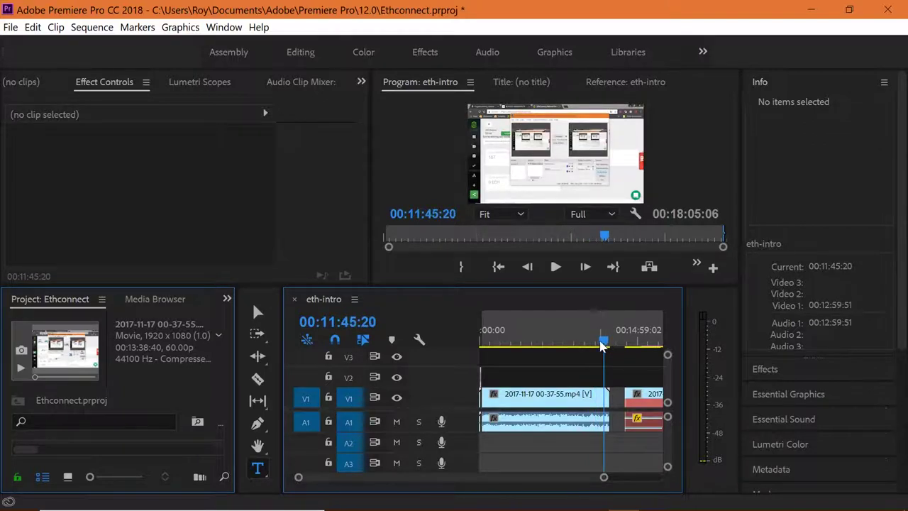
left_click_drag(601, 346, 594, 345)
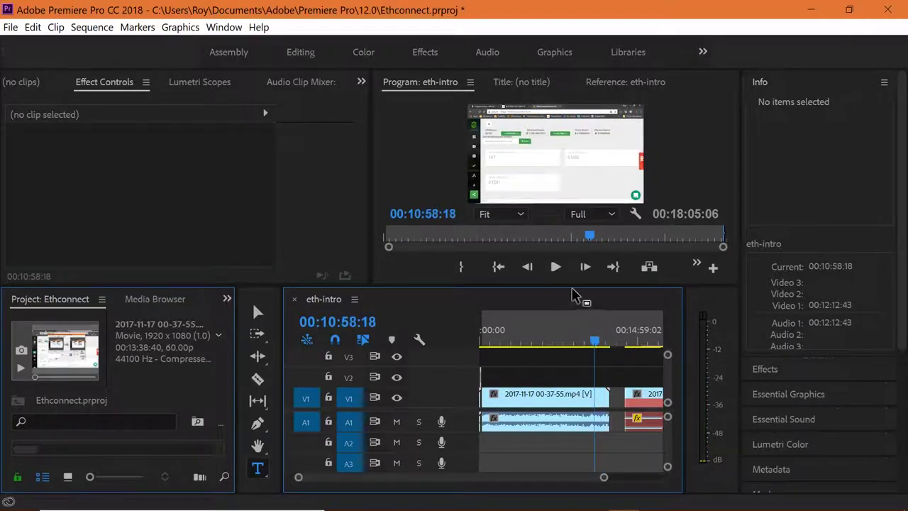
left_click_drag(573, 286, 579, 363)
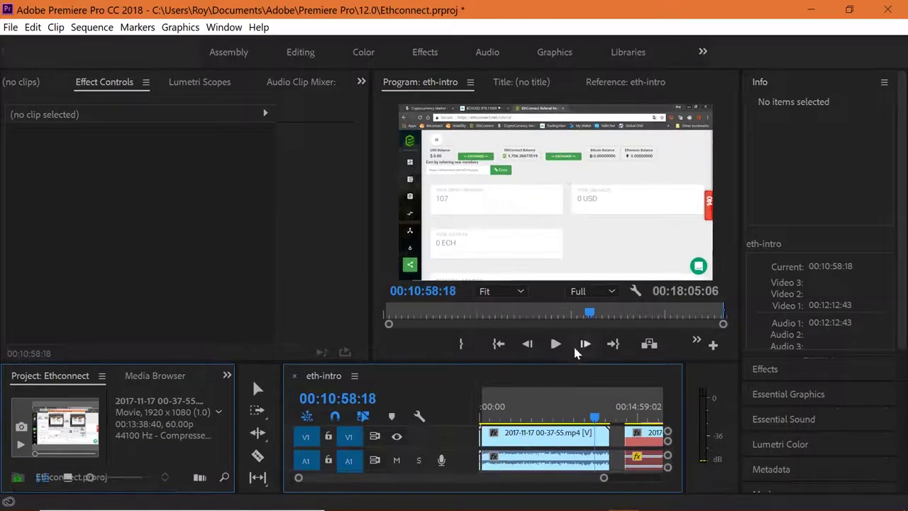
left_click(556, 345)
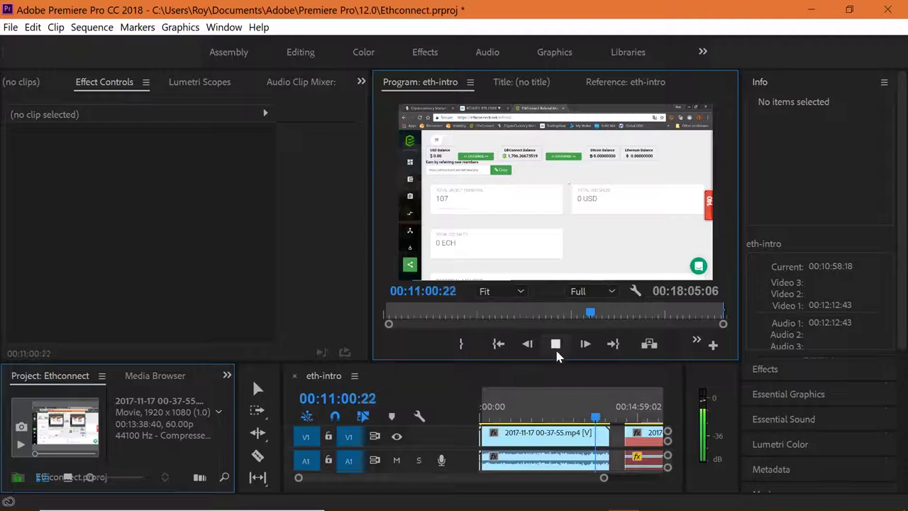
left_click_drag(559, 361, 559, 373)
left_click_drag(559, 385, 559, 386)
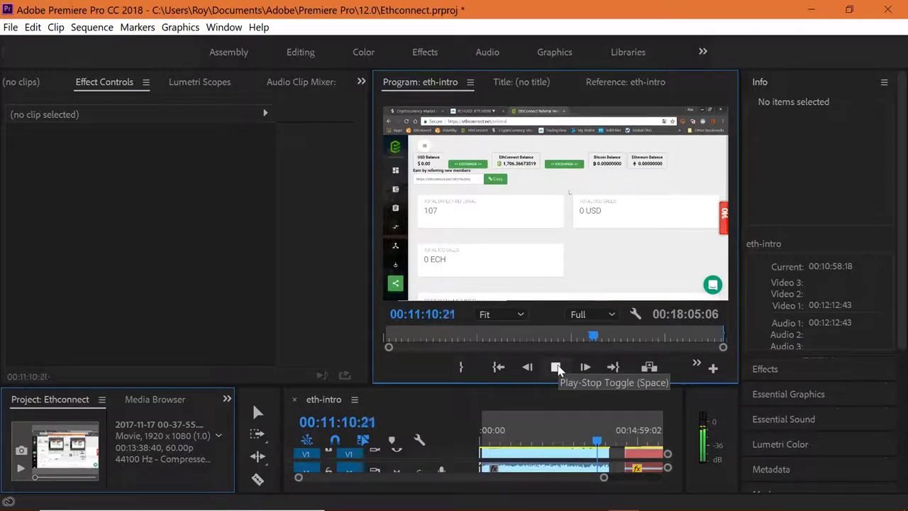
left_click_drag(607, 486, 476, 496)
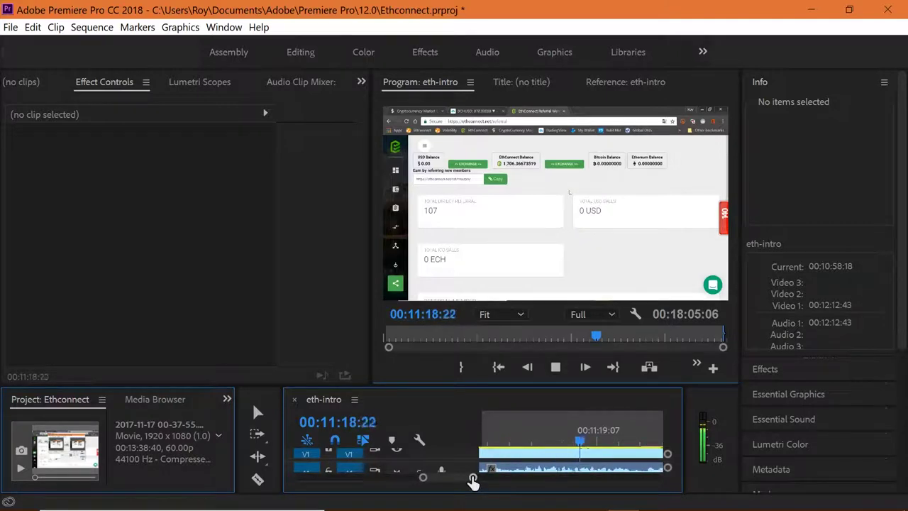
left_click(556, 368)
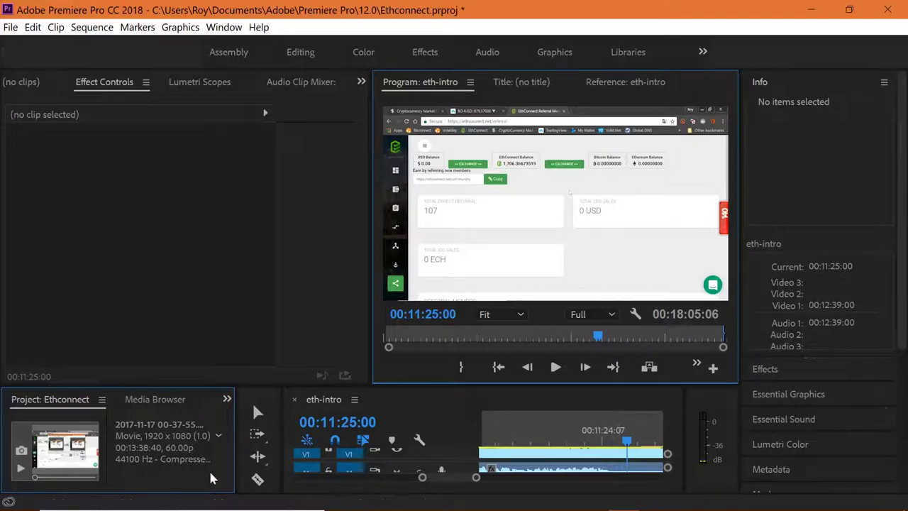
- Split the main recording with the Razor tool at 00:11:24:15 and delete the part after the cut
left_click(261, 480)
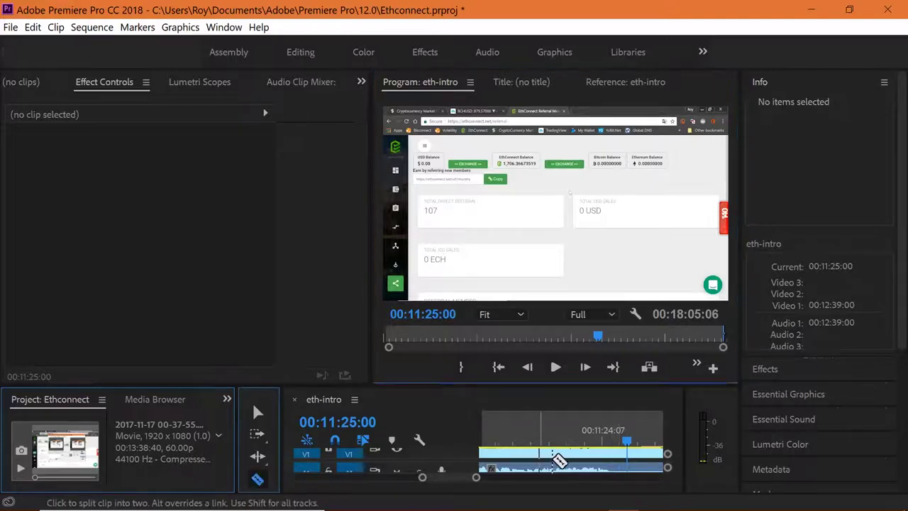
left_click(615, 452)
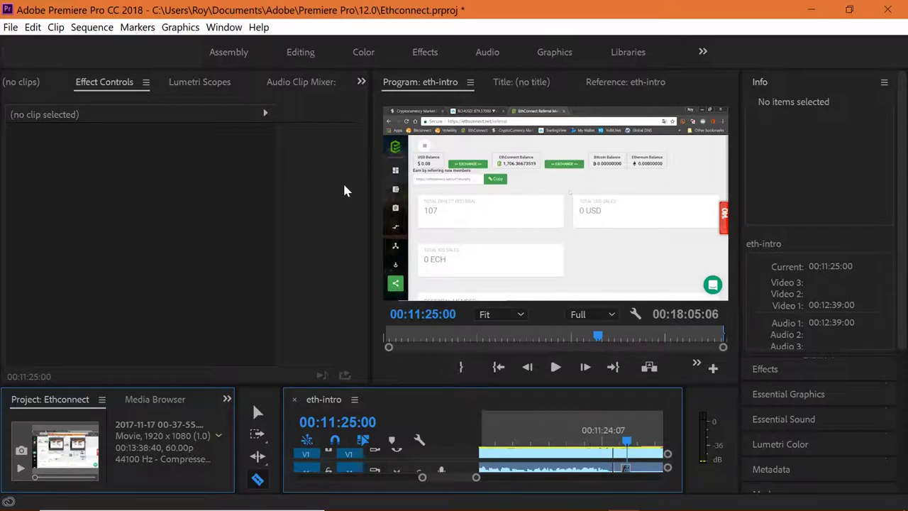
left_click(258, 412)
left_click(642, 454)
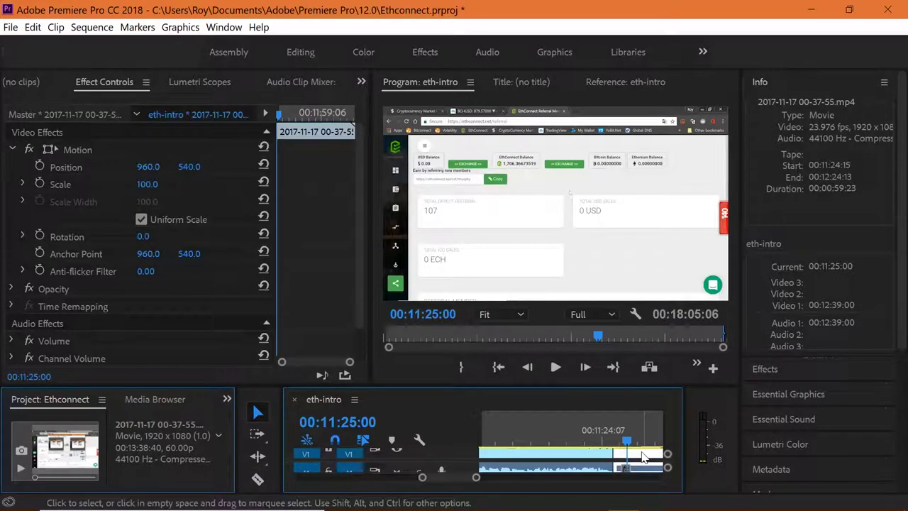
key("Delete")
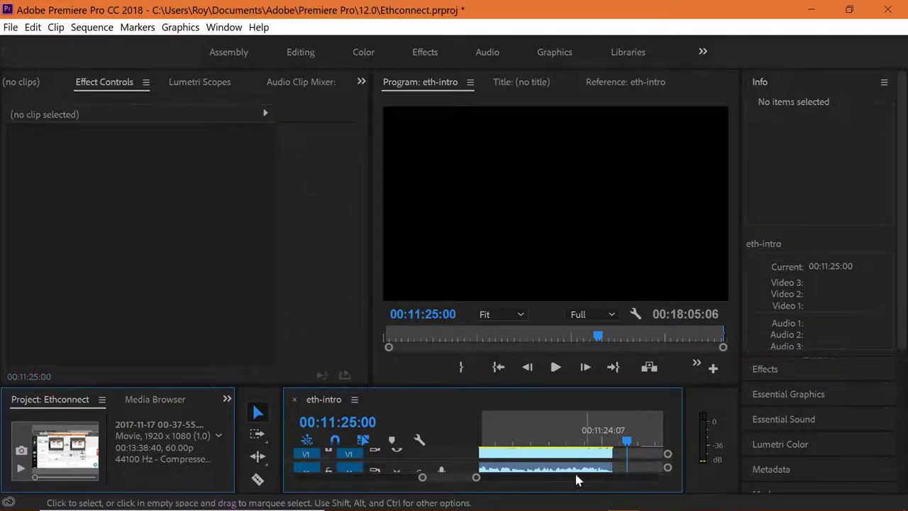
left_click_drag(476, 477, 606, 478)
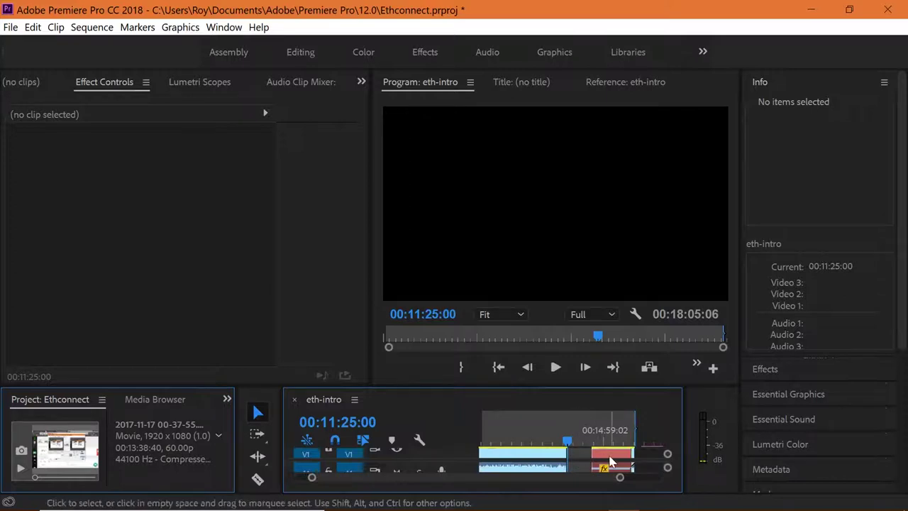
left_click(609, 461)
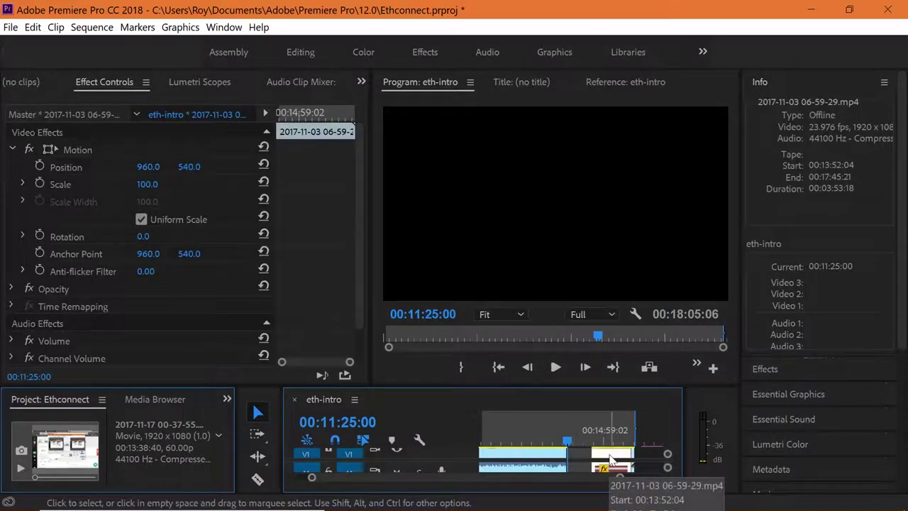
key("Delete")
- Preview the outro clip near the end of the sequence, playing from 00:17:44:22 and stopping after a few seconds
left_click(630, 443)
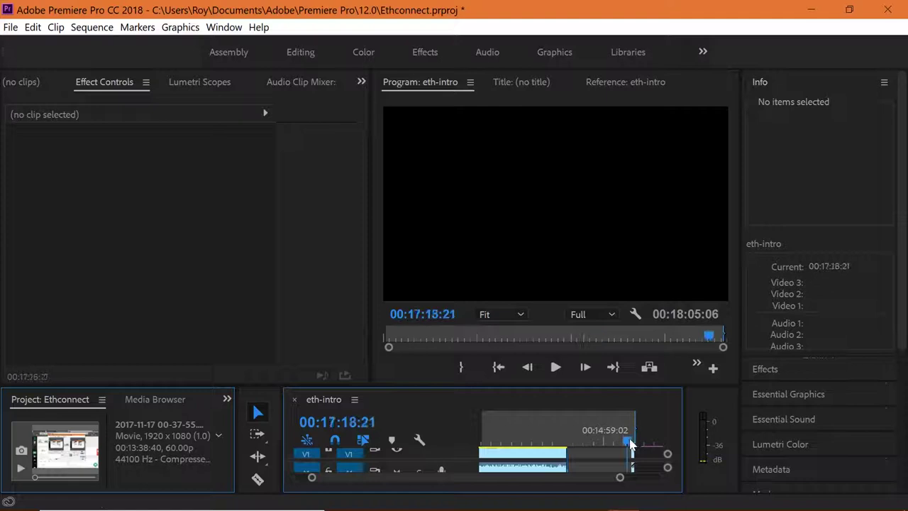
left_click_drag(619, 477, 527, 488)
left_click(624, 441)
left_click_drag(570, 481, 559, 478)
left_click(556, 373)
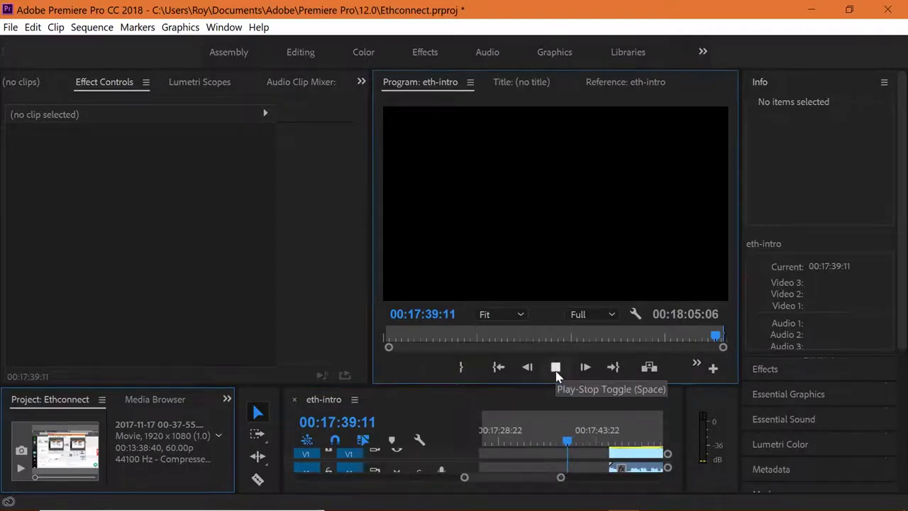
left_click(601, 442)
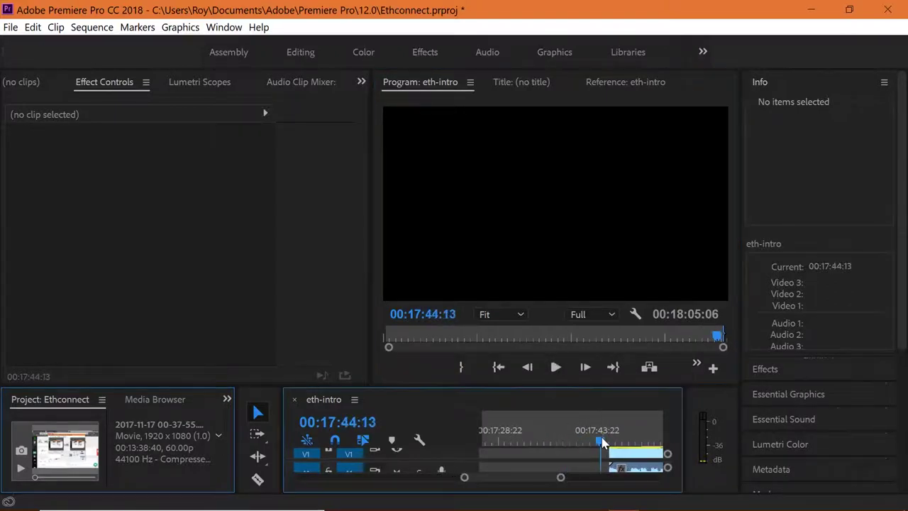
left_click_drag(603, 443, 605, 445)
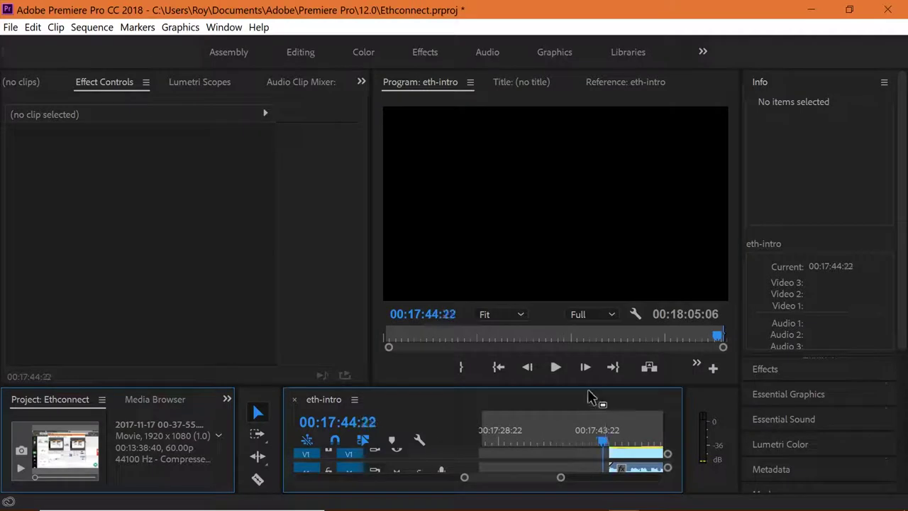
left_click(555, 366)
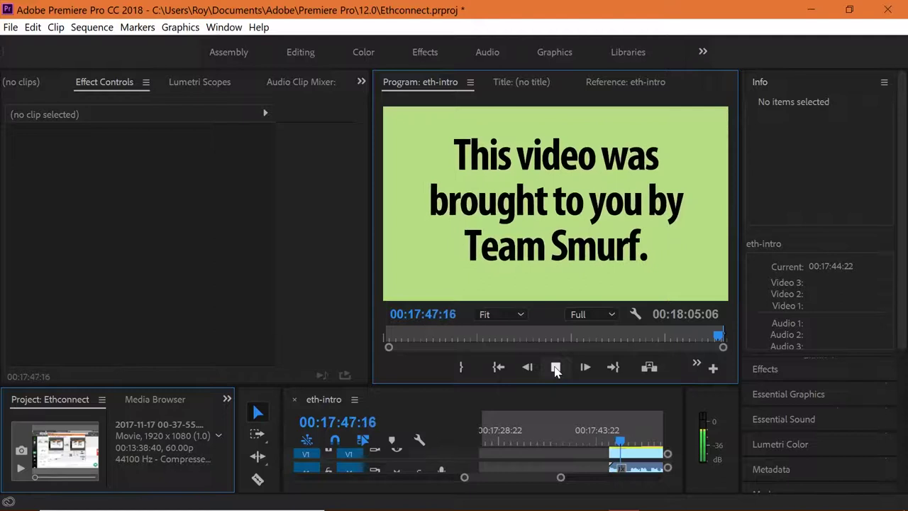
left_click(555, 367)
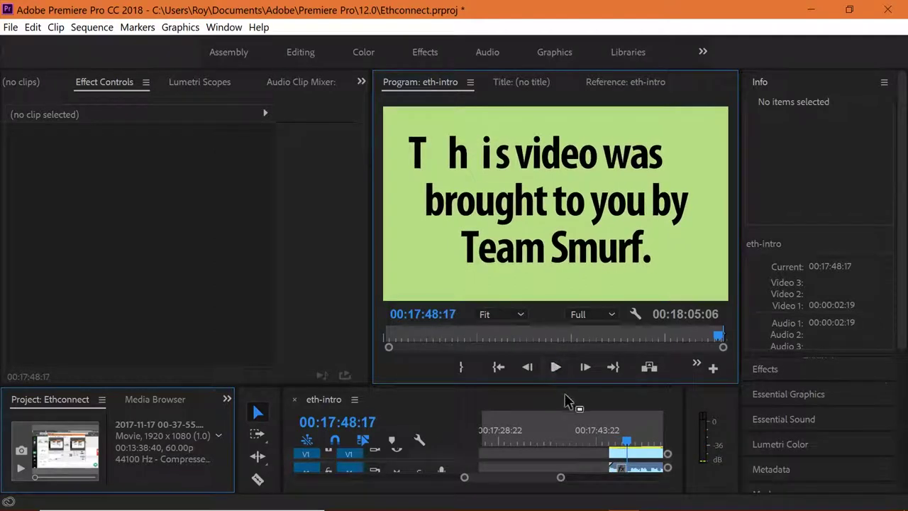
- Move eth-outro.mp4 directly against the end of the main recording, starting at 00:11:24:15
left_click_drag(561, 480, 659, 473)
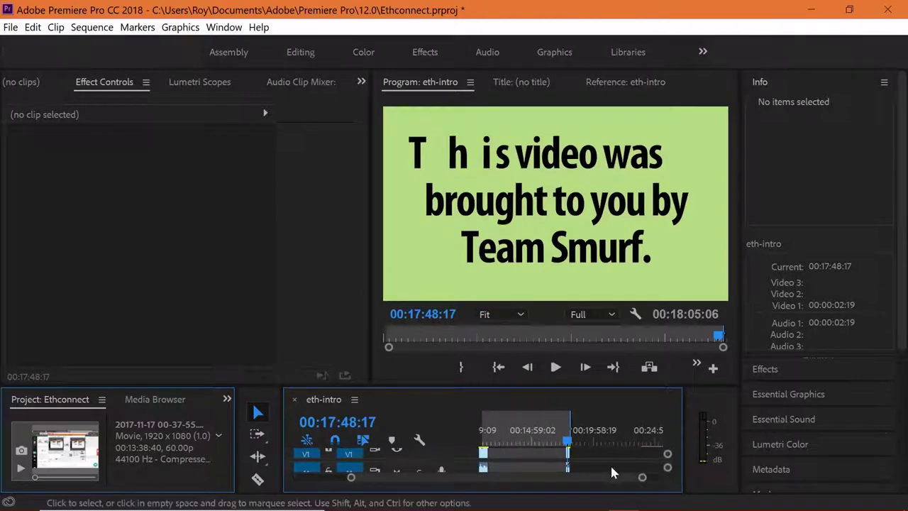
left_click_drag(571, 445, 483, 441)
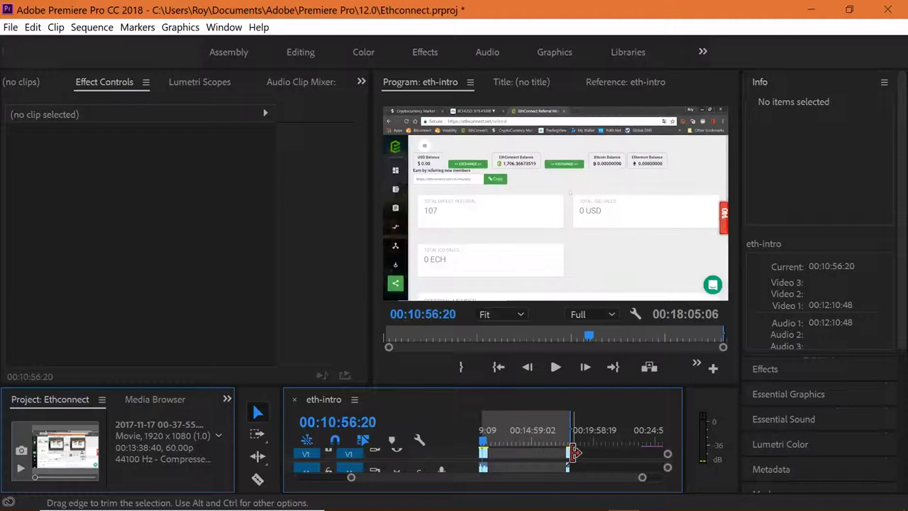
left_click_drag(567, 460, 497, 454)
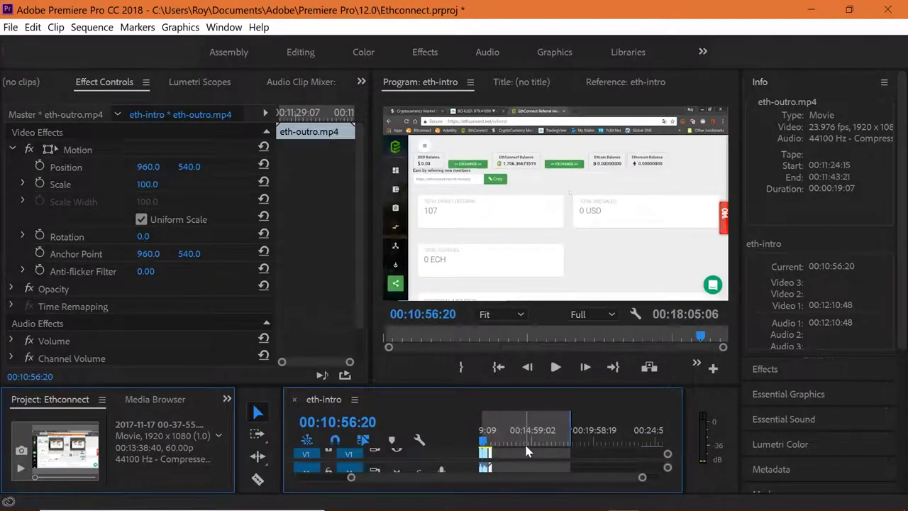
- Play the transition from the main recording into the outro, then the outro's last seconds from 00:11:38:15, with the timeline area enlarged
left_click(555, 368)
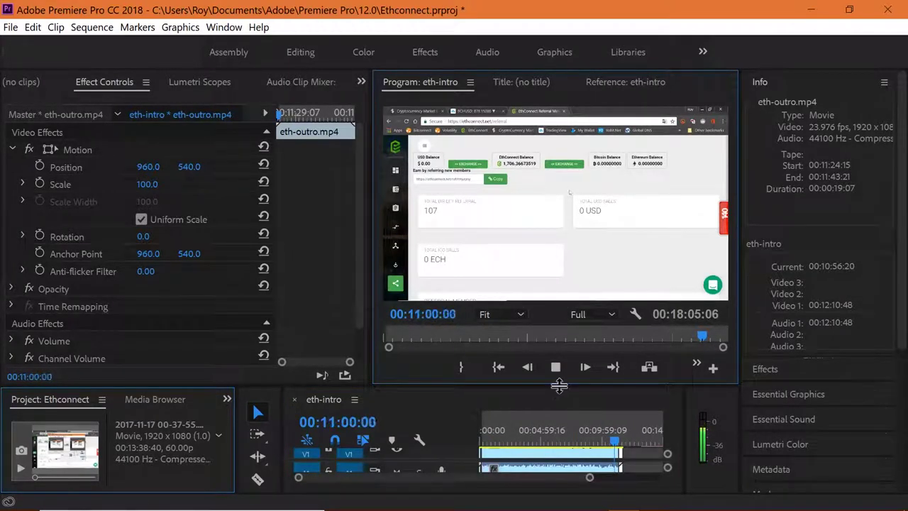
left_click_drag(558, 384, 558, 347)
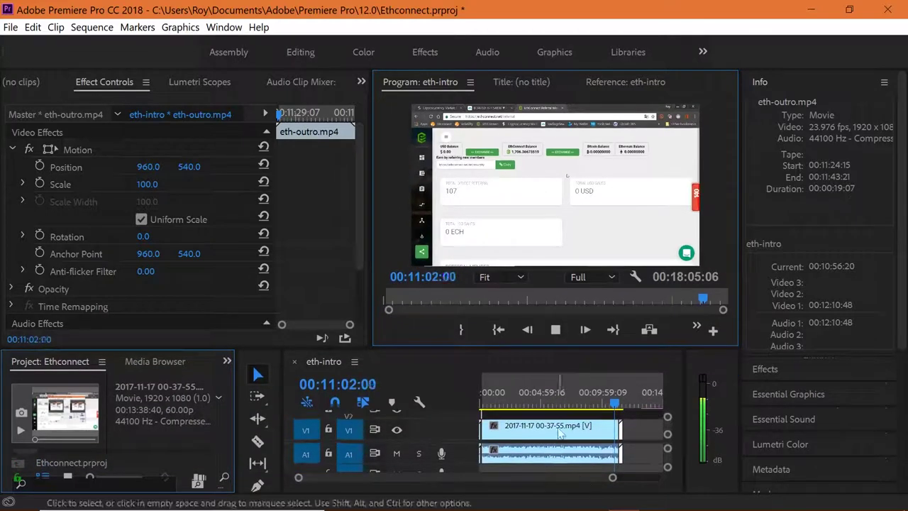
left_click_drag(612, 481, 506, 480)
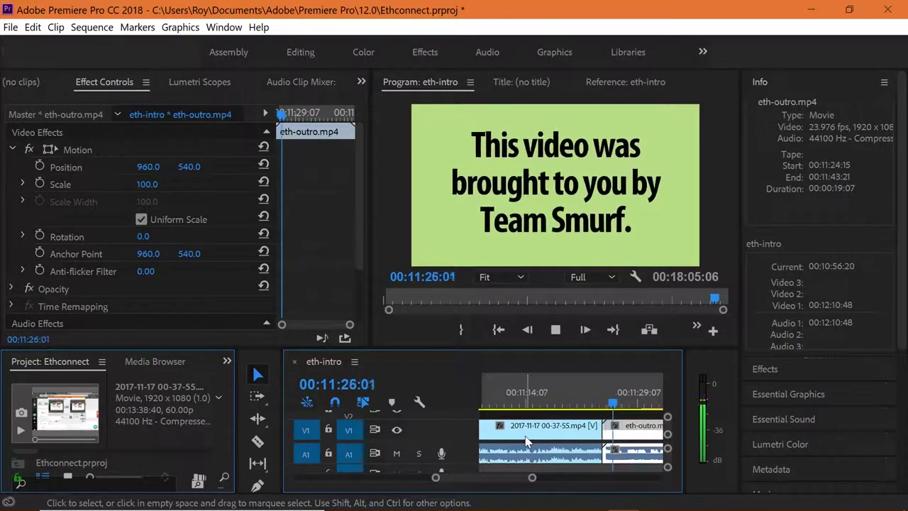
left_click(557, 330)
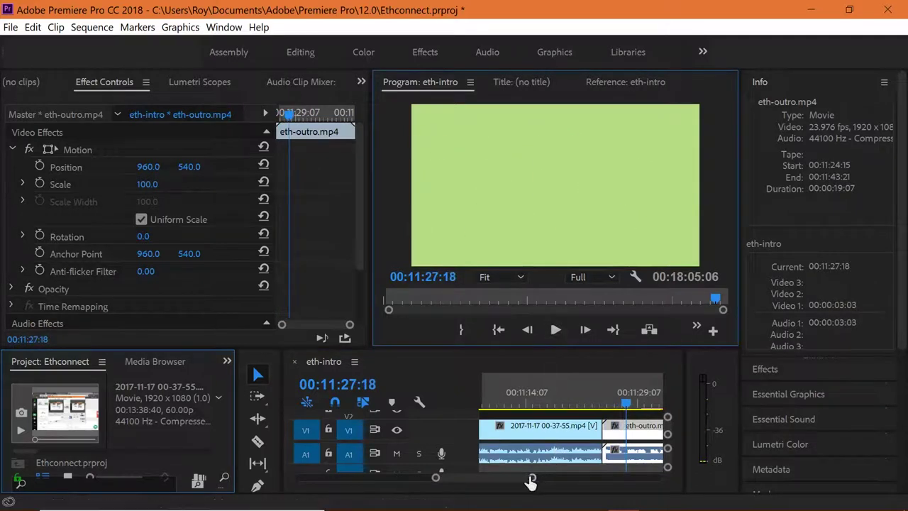
left_click_drag(514, 483, 520, 480)
left_click(503, 403)
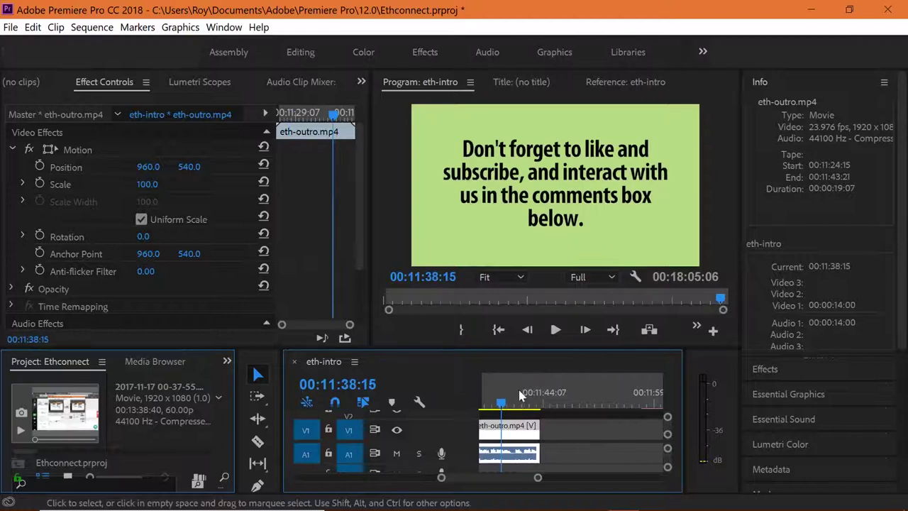
left_click(557, 329)
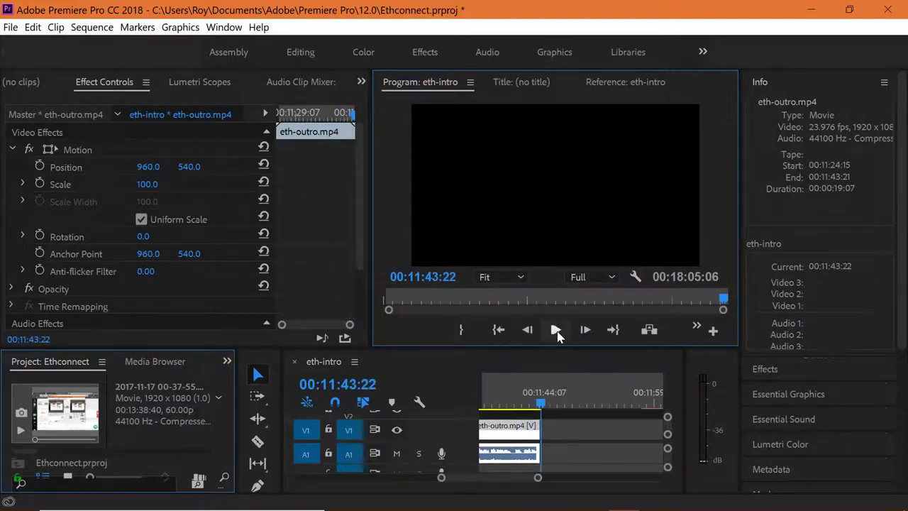
- Move the sequence's out point back to the end of the outro at 00:11:43:22 and check it up close
left_click_drag(538, 478, 640, 478)
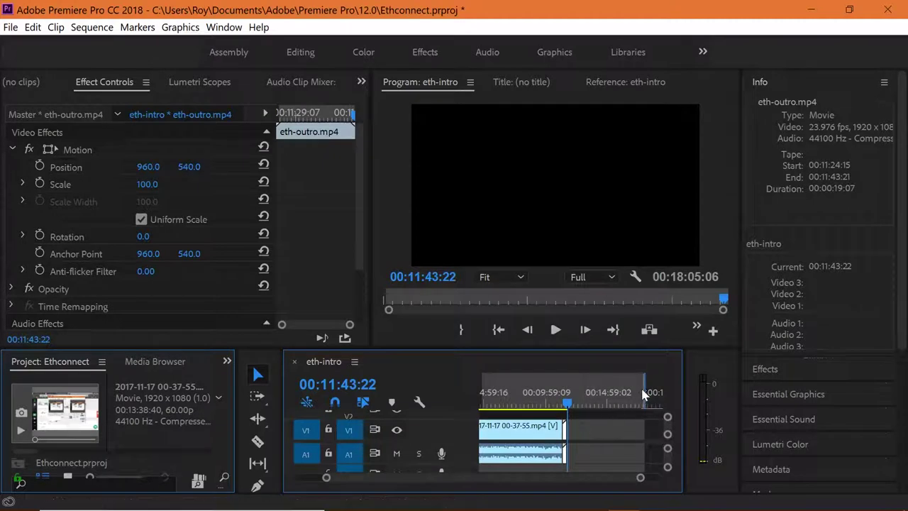
left_click_drag(645, 387, 573, 391)
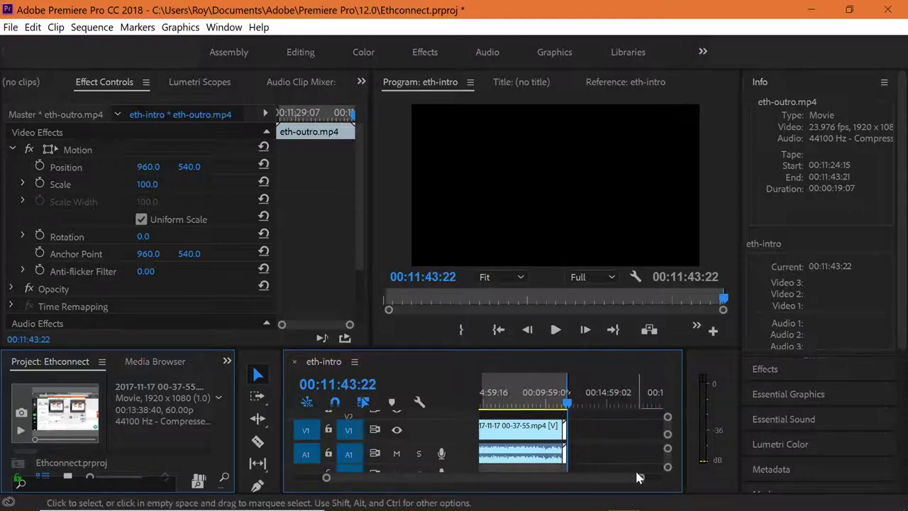
left_click_drag(640, 478, 501, 482)
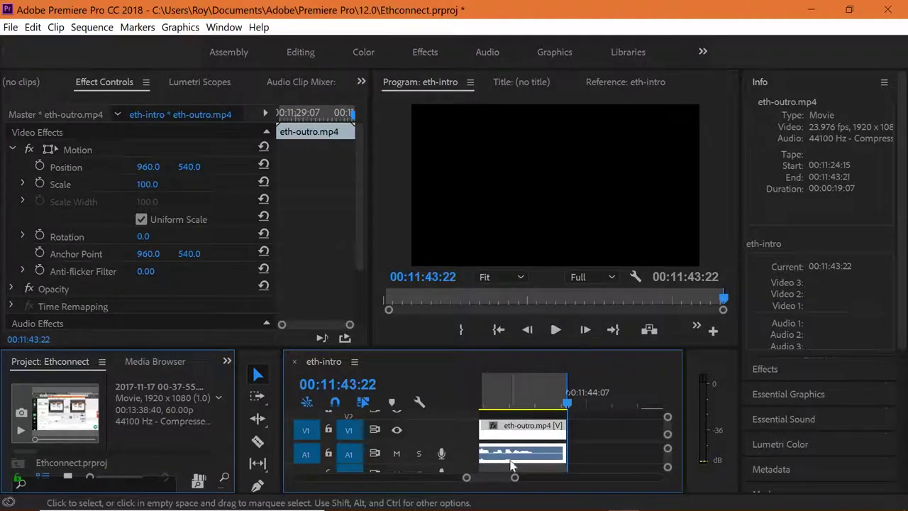
- Play the start of the sequence from 00:00:07:16 to review the intro and its title transition
left_click_drag(506, 479, 299, 484)
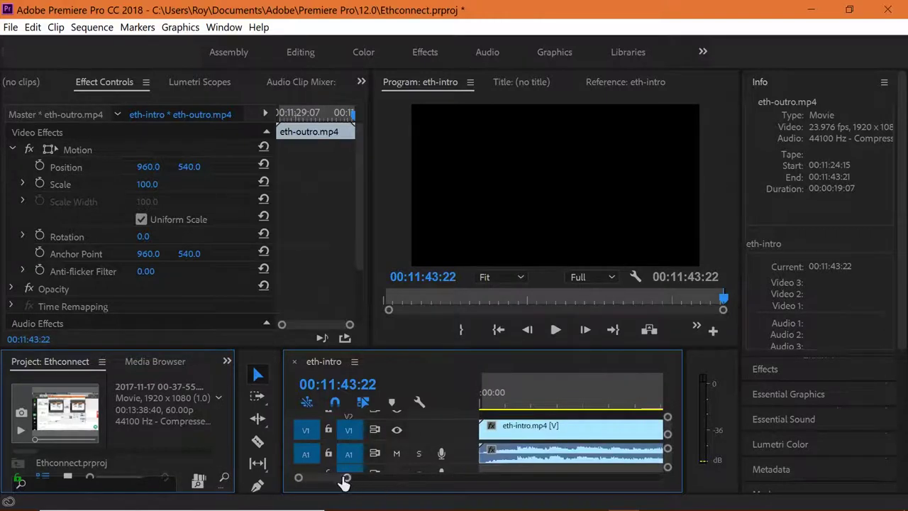
left_click_drag(346, 480, 390, 480)
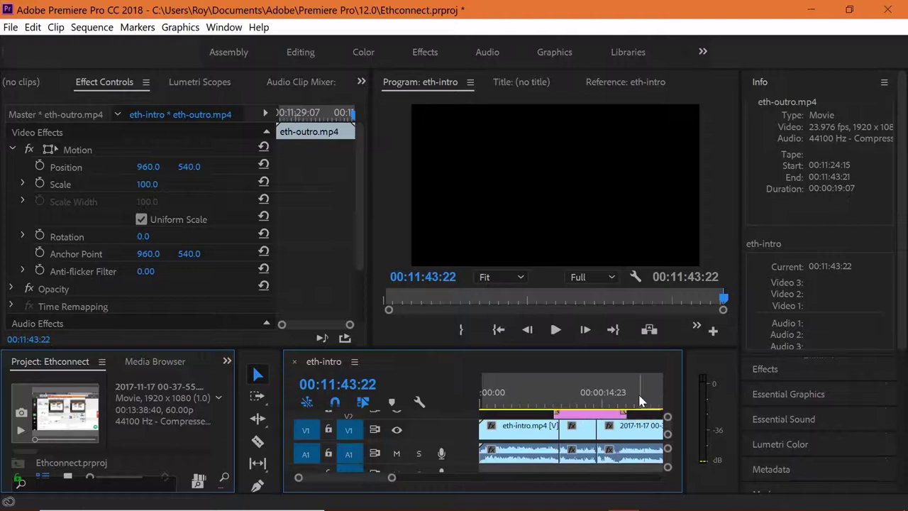
left_click(538, 405)
left_click(543, 405)
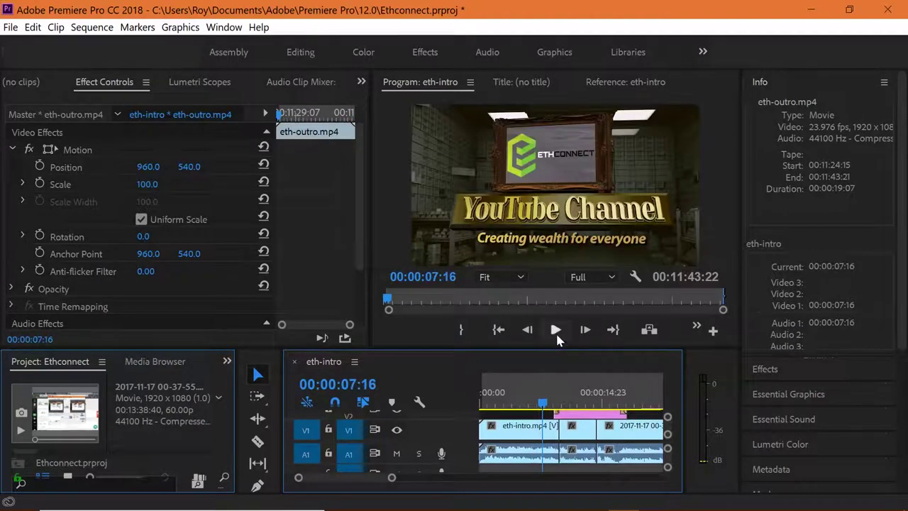
left_click(557, 336)
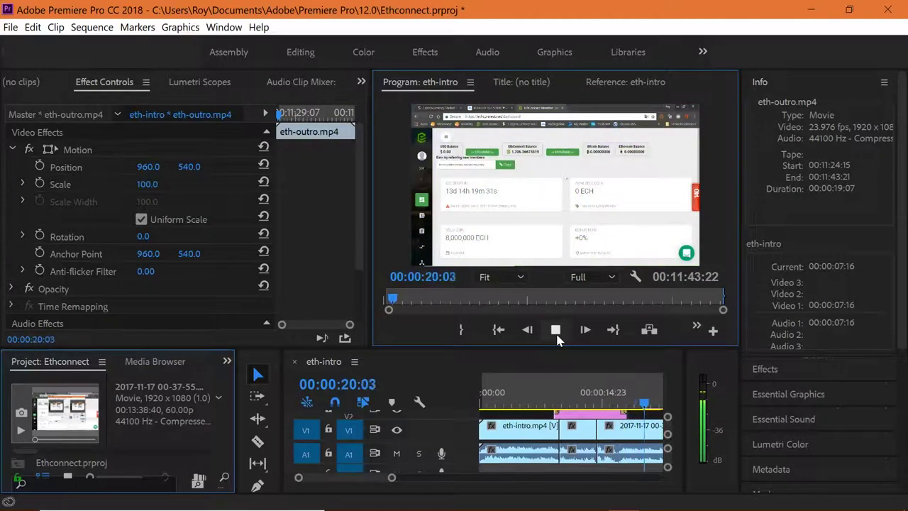
left_click(556, 333)
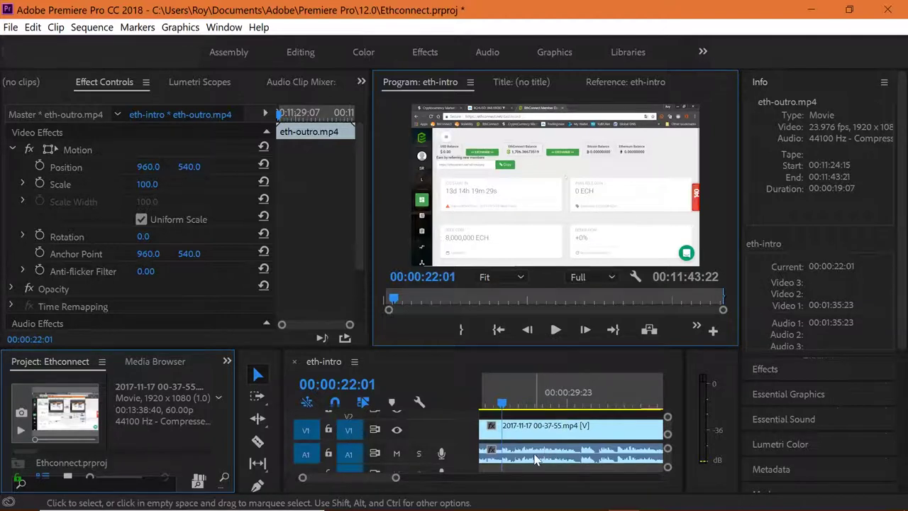
scroll(537, 458, "up", 3)
scroll(535, 460, "down", 3)
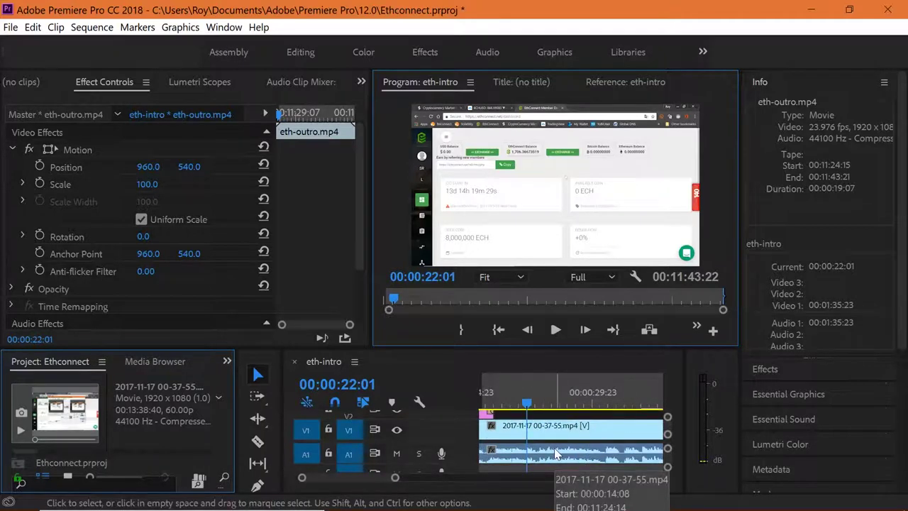
right_click(556, 454)
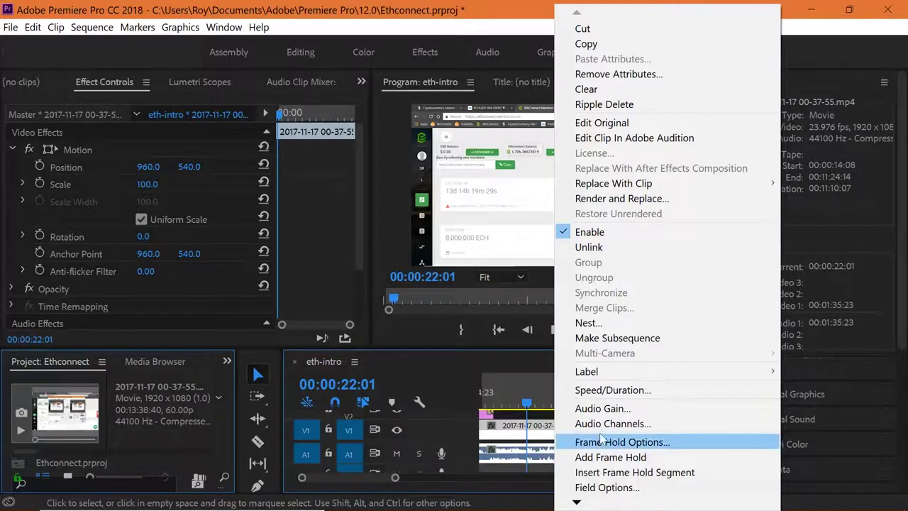
left_click(602, 409)
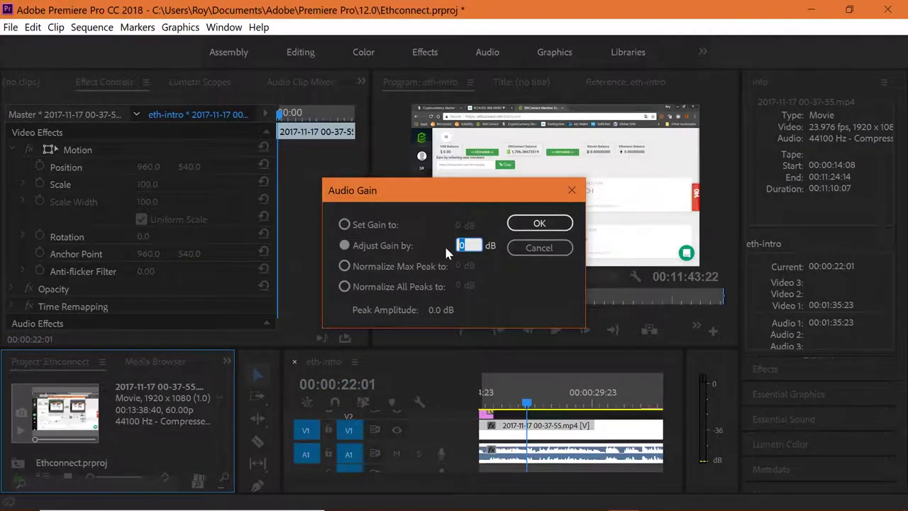
type("2")
left_click(557, 230)
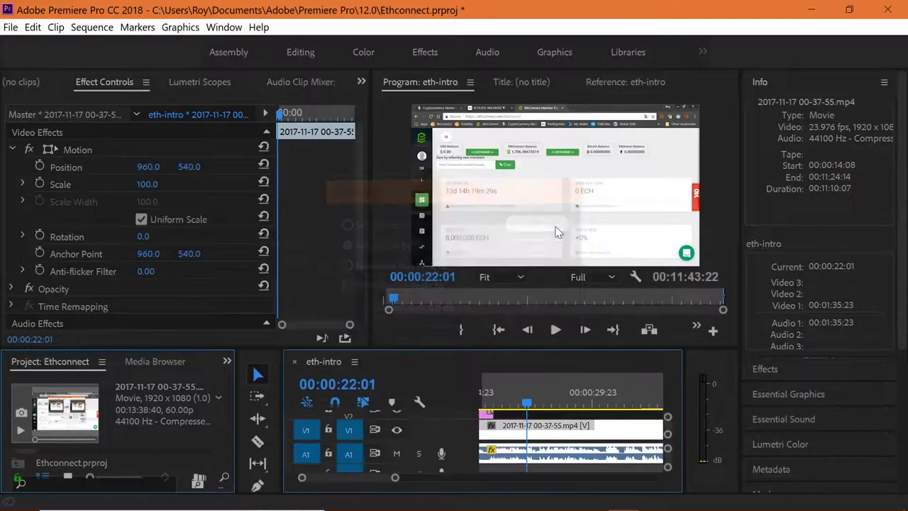
- Play the main recording from 00:00:18:16 and again from 00:00:30:18 to check its audio level
scroll(544, 422, "up", 3)
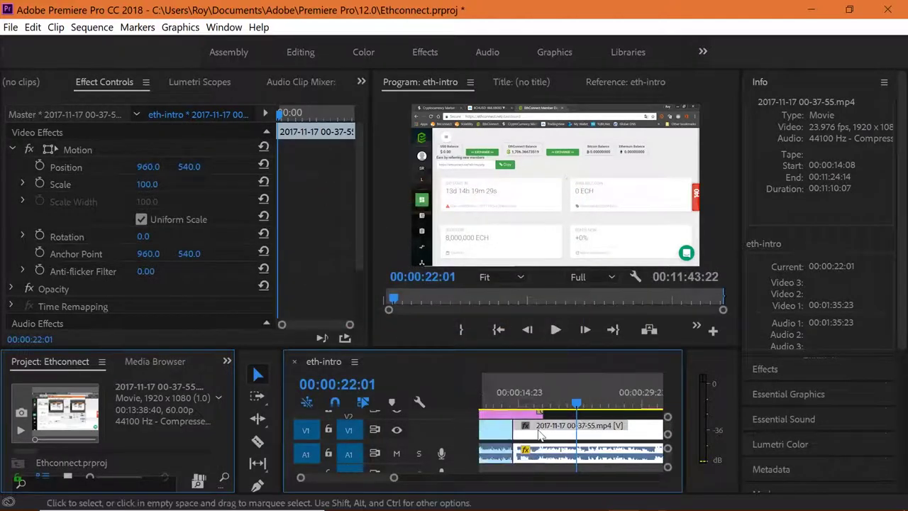
left_click(599, 389)
left_click(558, 331)
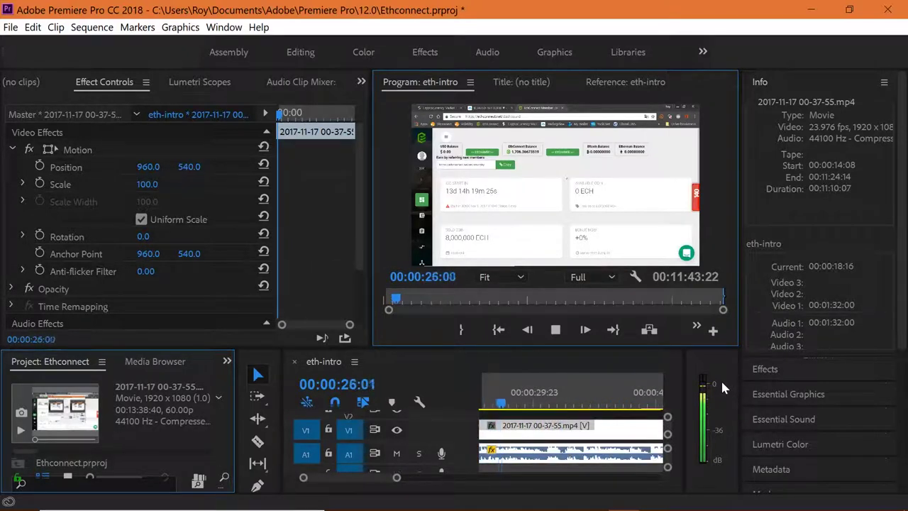
left_click(555, 329)
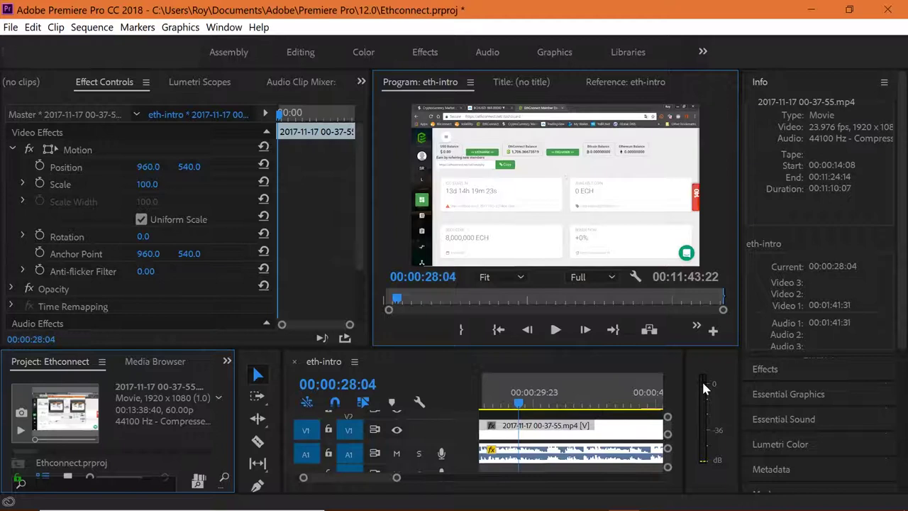
left_click(540, 403)
left_click(562, 335)
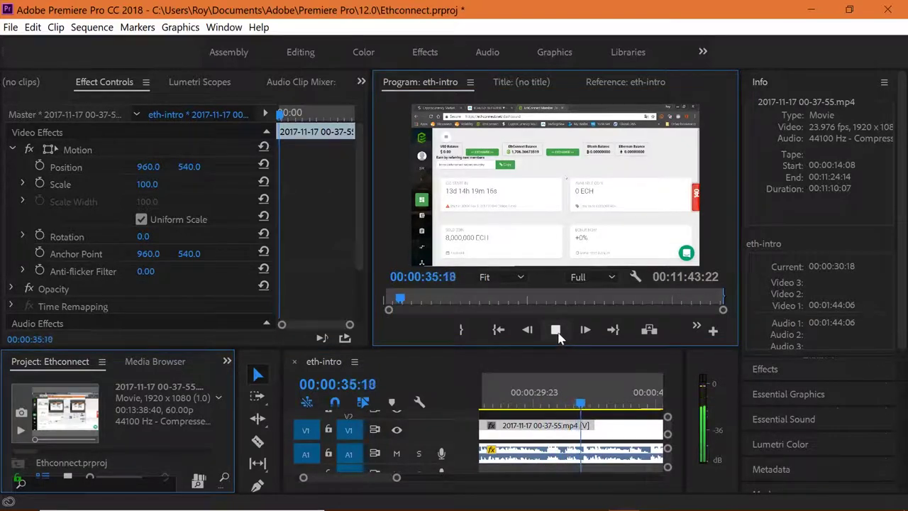
left_click(556, 331)
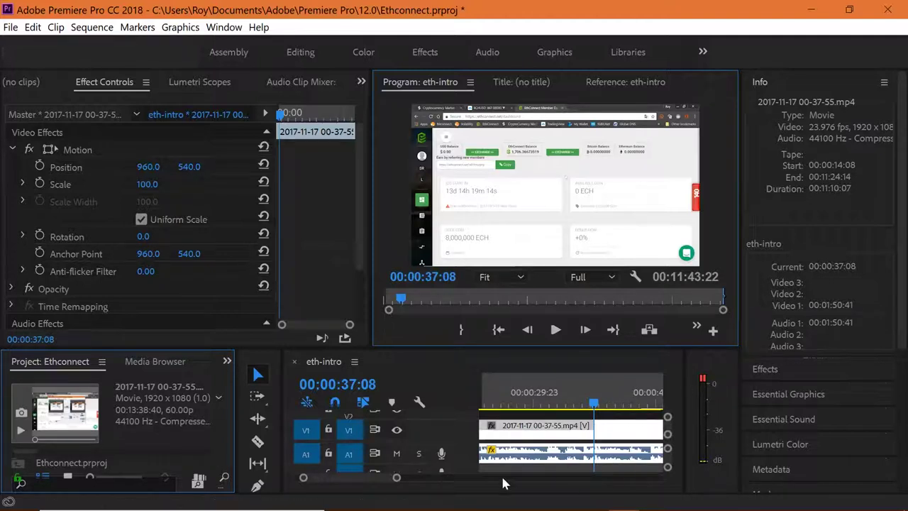
- Fit the whole sequence into the timeline and return the playhead to 00:00:00:00
left_click_drag(397, 481, 399, 481)
key("ctrl+s")
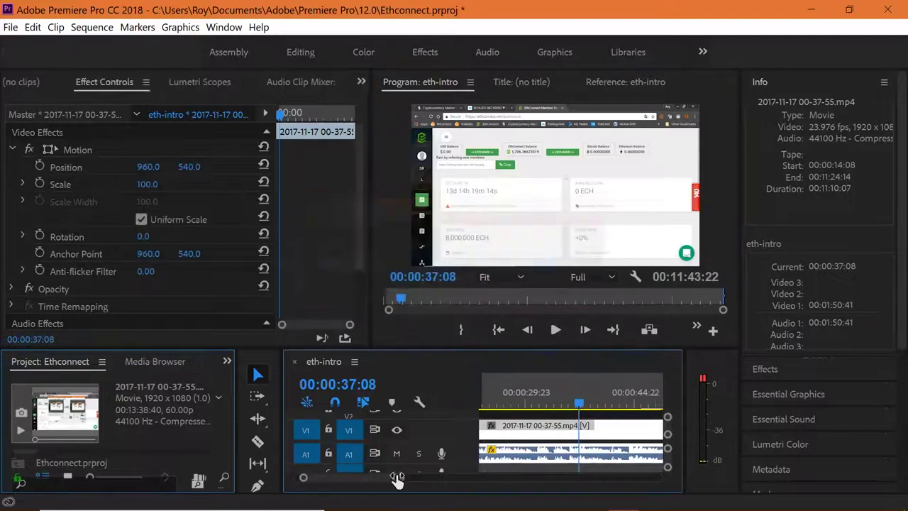
left_click_drag(399, 481, 654, 482)
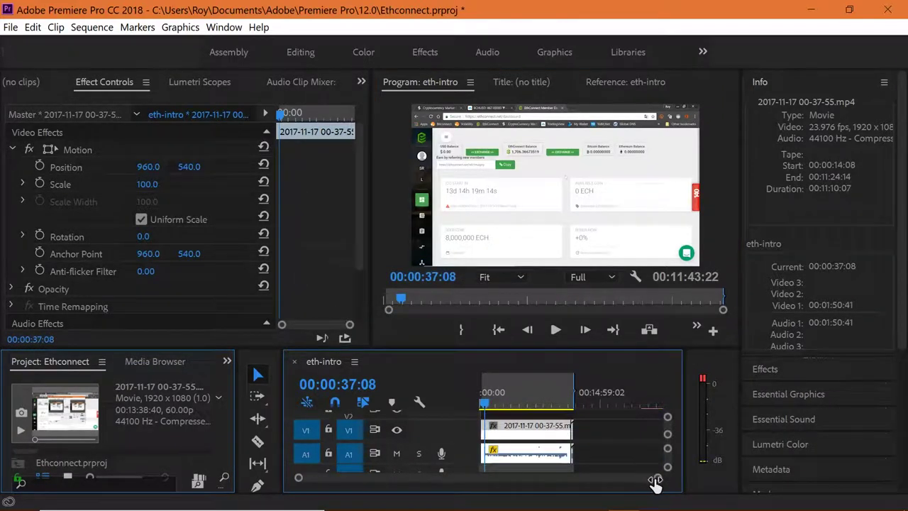
left_click(482, 403)
left_click_drag(482, 404, 475, 403)
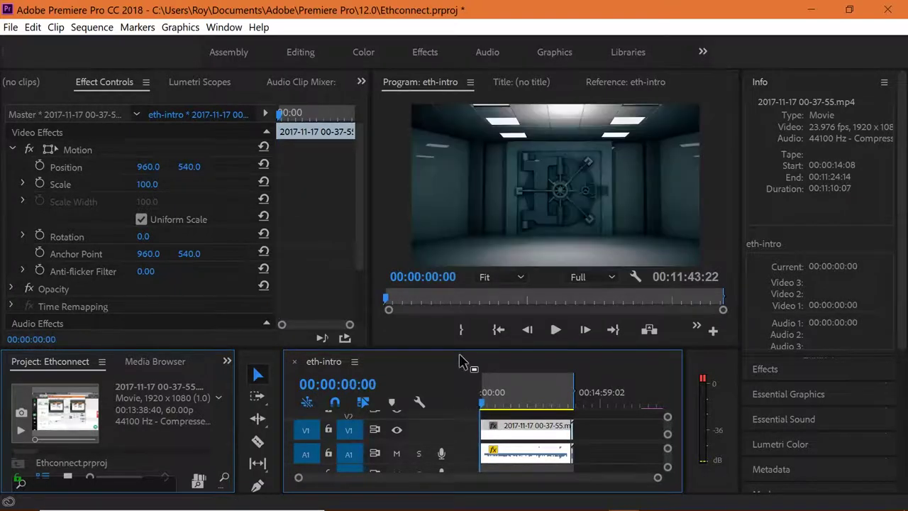
- Export the sequence as H.264 with the Match Source - High bitrate preset to V:\YouTube\Render\eth-intro.mp4
left_click(10, 26)
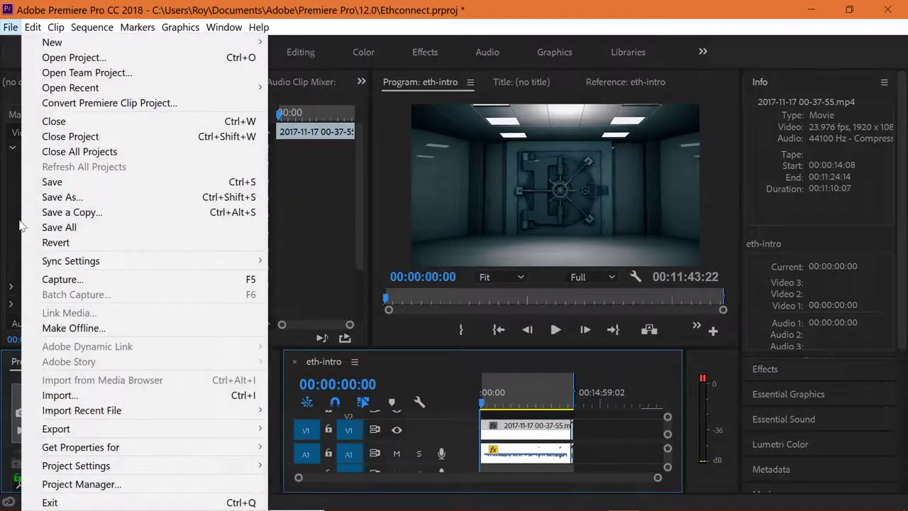
mouse_move(213, 428)
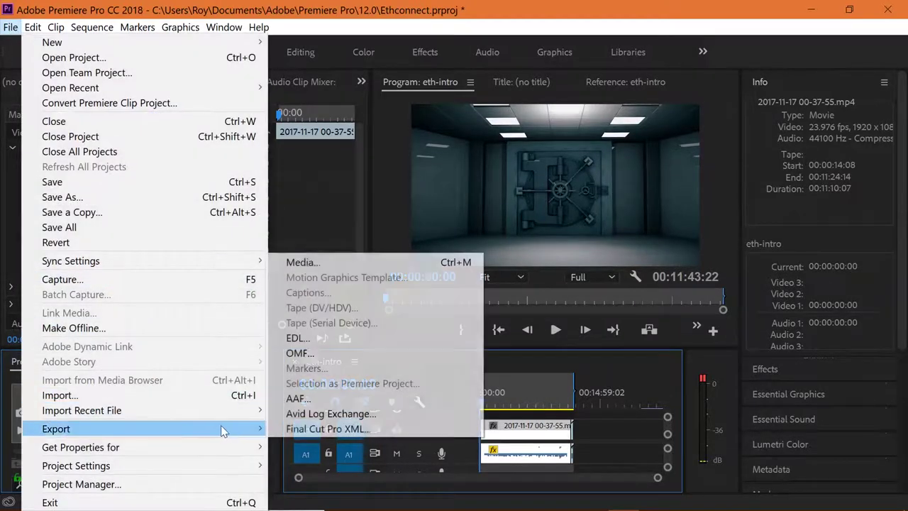
left_click(366, 263)
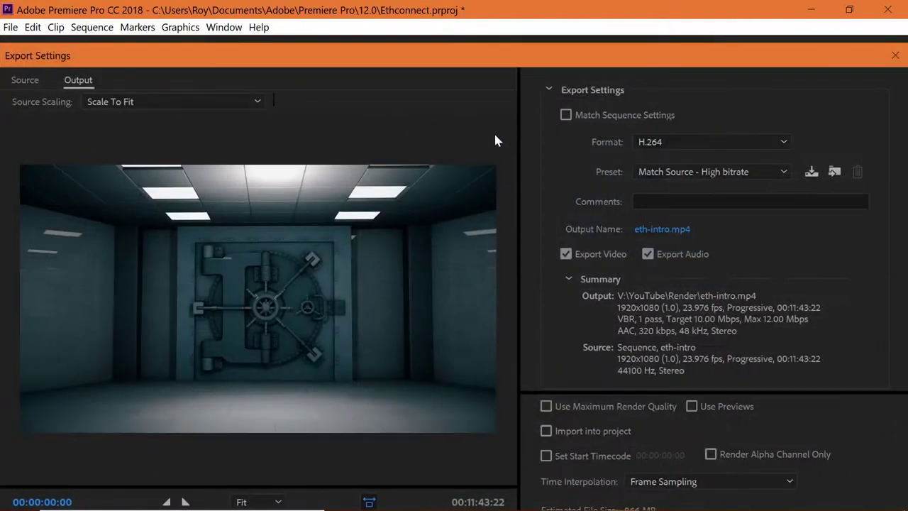
left_click_drag(489, 59, 486, 6)
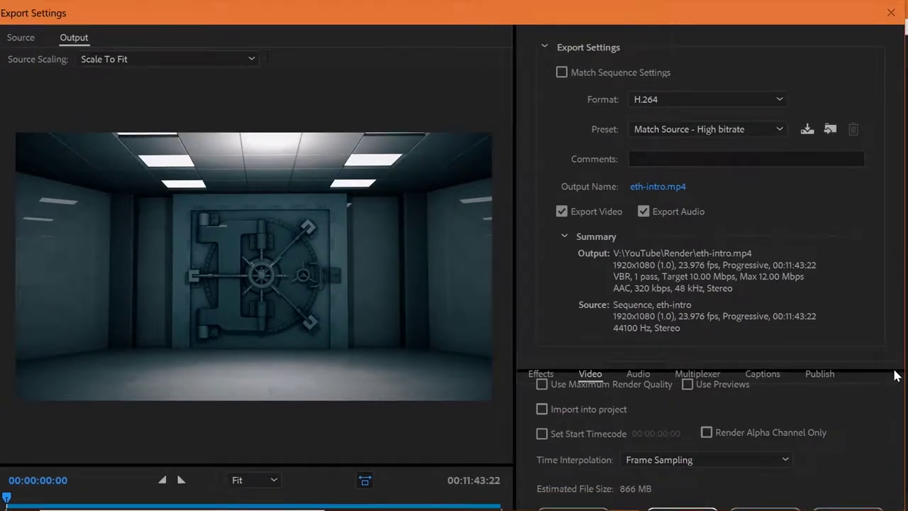
left_click(780, 508)
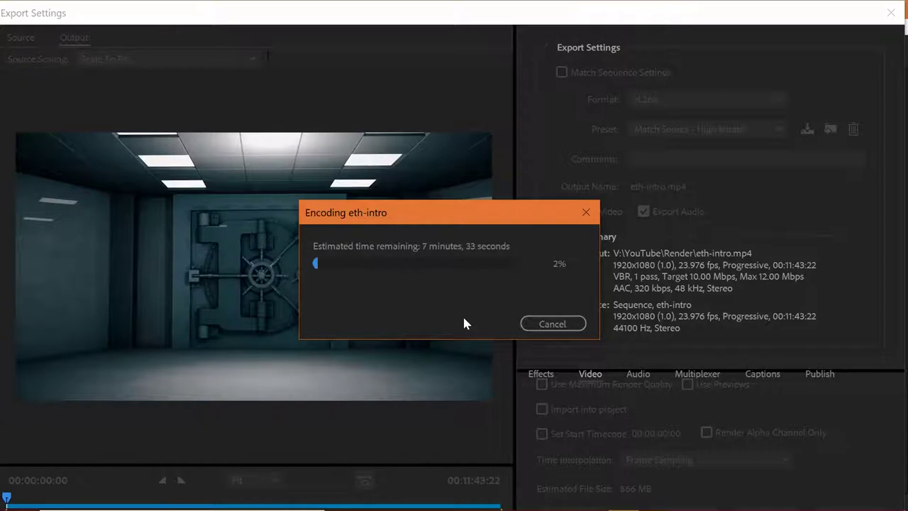
- Switch to File Explorer, check the export files in V:\YouTube\Render, go back to the YouTube folder and minimize the window
mouse_move(628, 501)
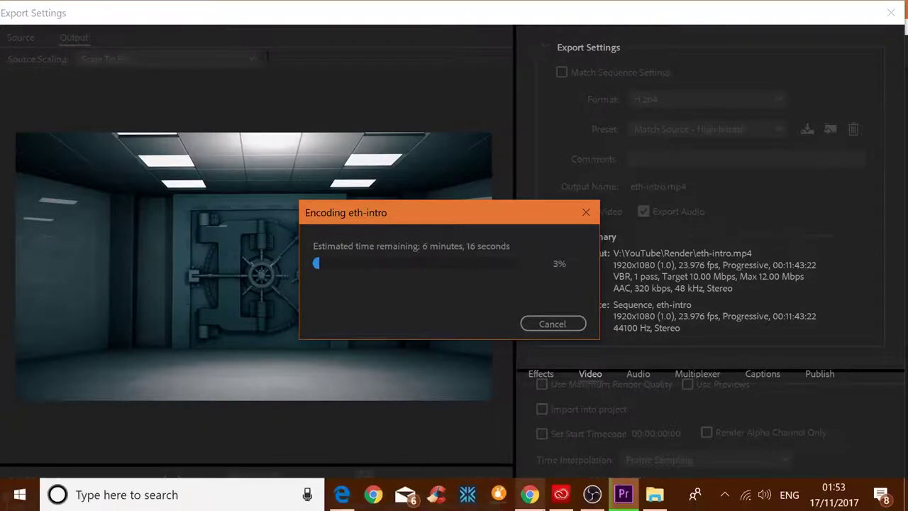
left_click(654, 497)
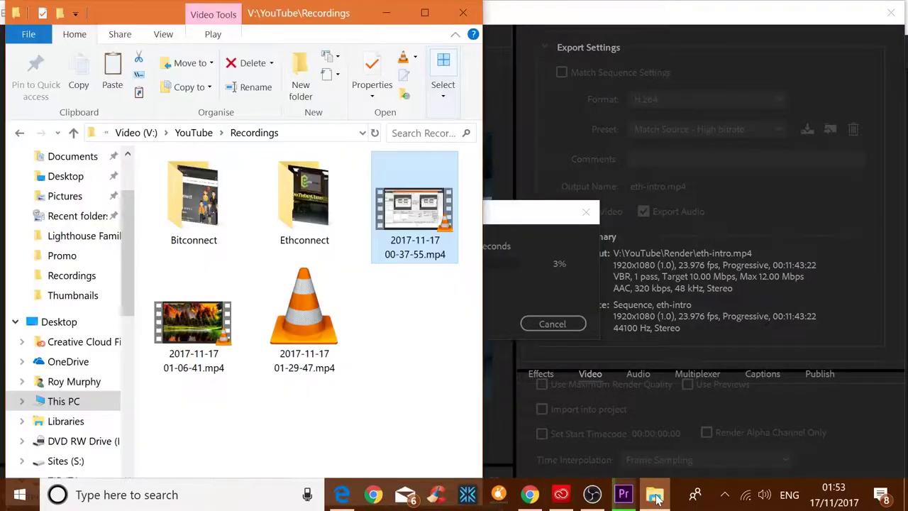
left_click(193, 133)
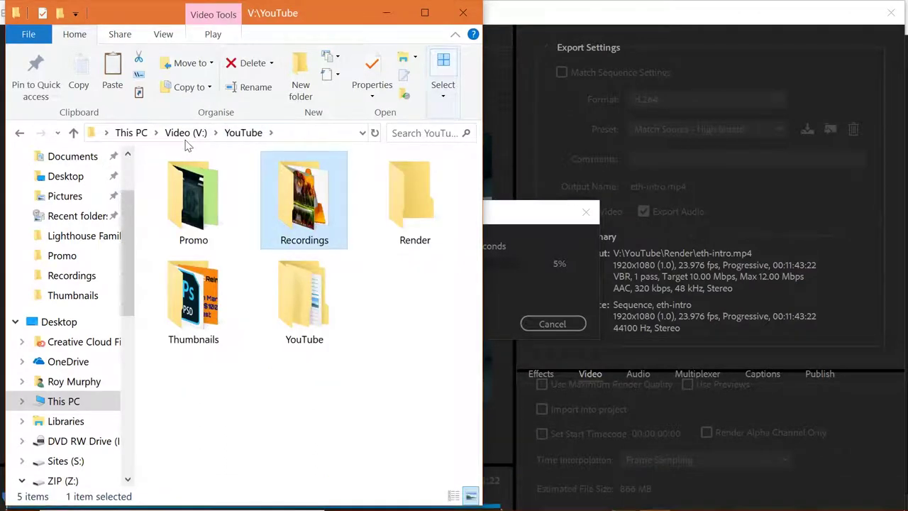
double_click(415, 215)
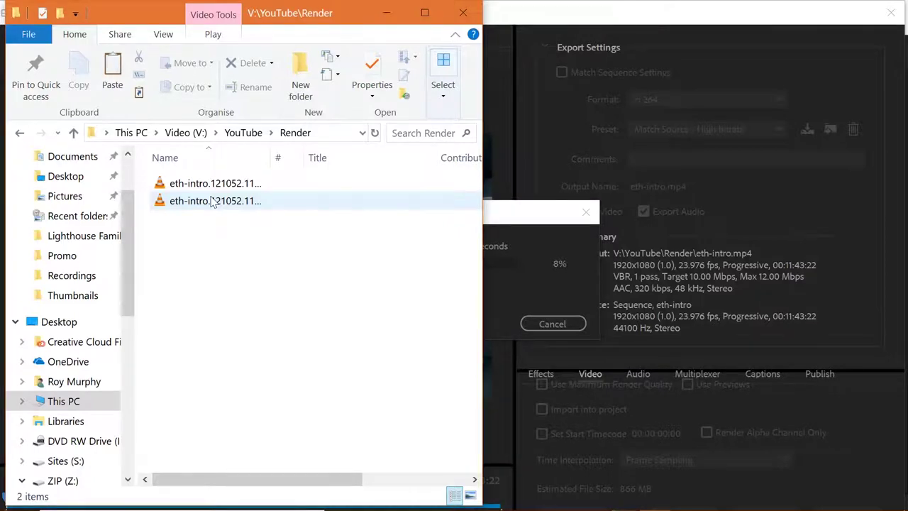
key("alt+Up")
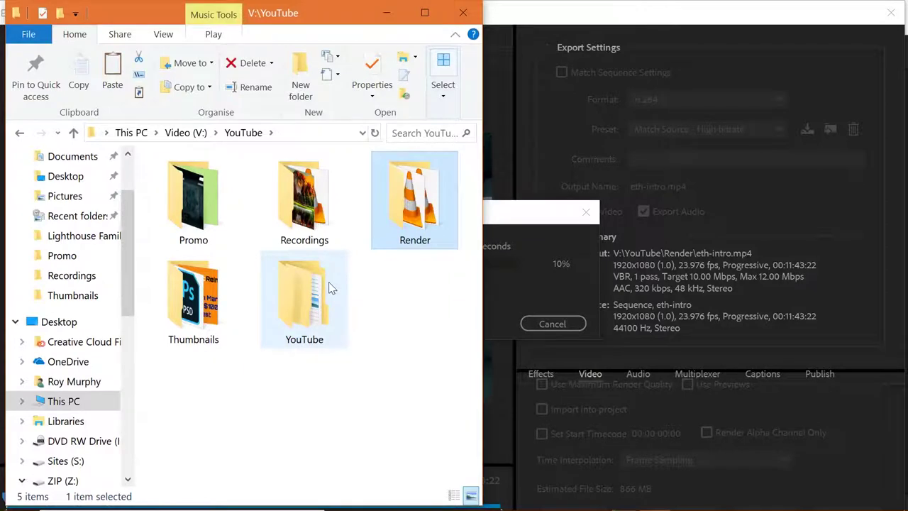
left_click(389, 13)
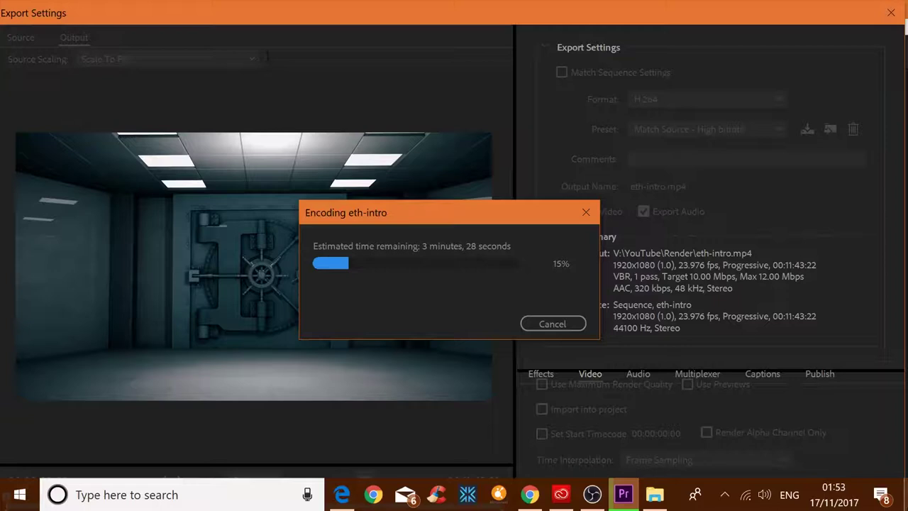
- Show the desktop, switch to Chrome and look through the recent comments on the BitConnect channel's YouTube dashboard
key("super+d")
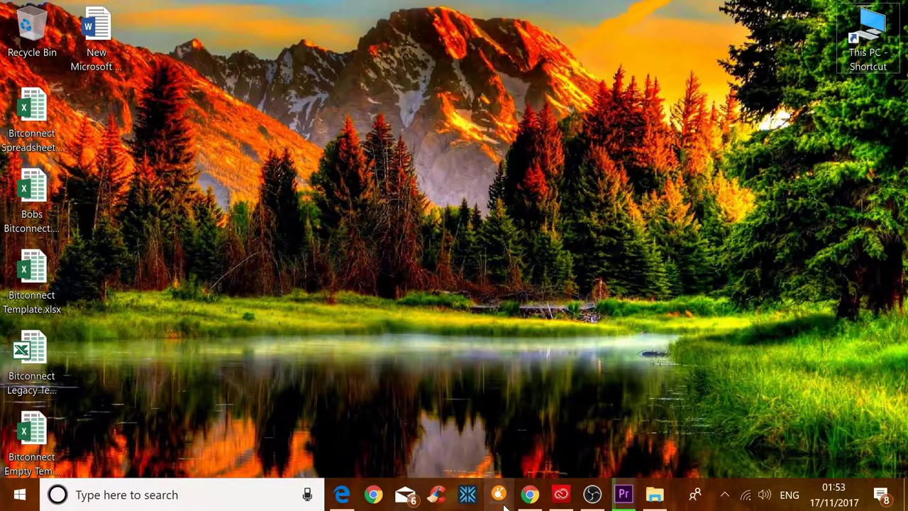
left_click(530, 494)
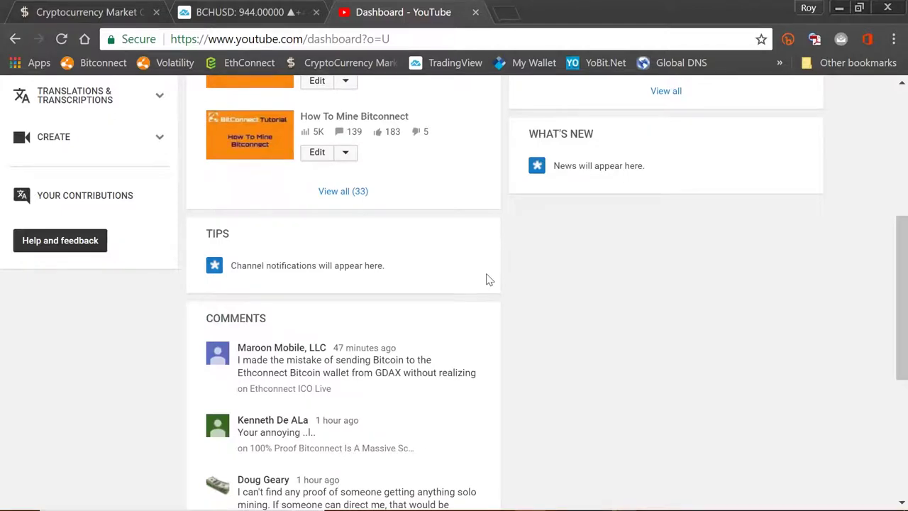
scroll(487, 278, "down", 2)
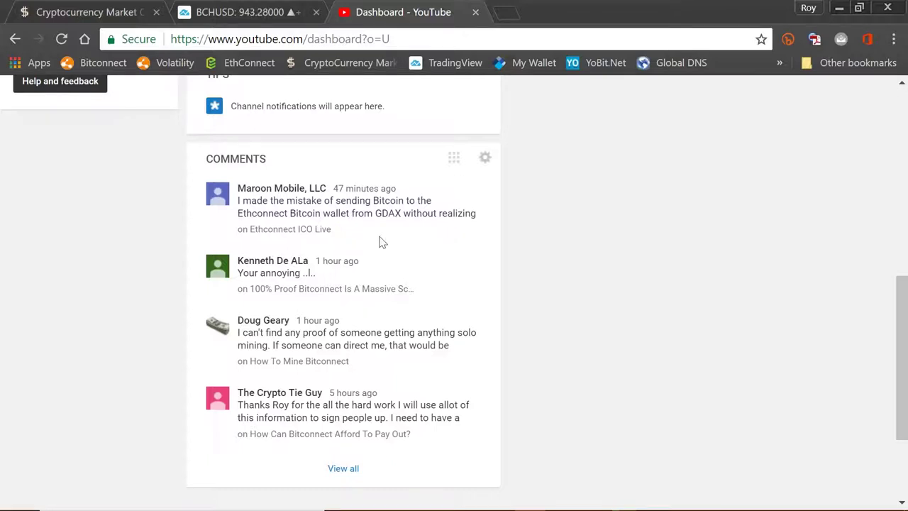
mouse_move(377, 237)
key("ctrl+shift+Tab")
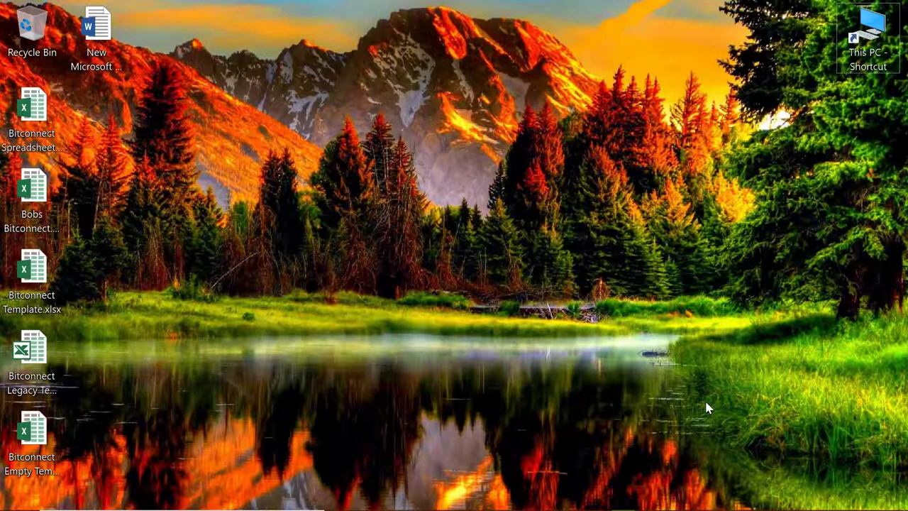
- Switch the YouTube account from the BitConnect channel to the EthConnect channel
mouse_move(627, 500)
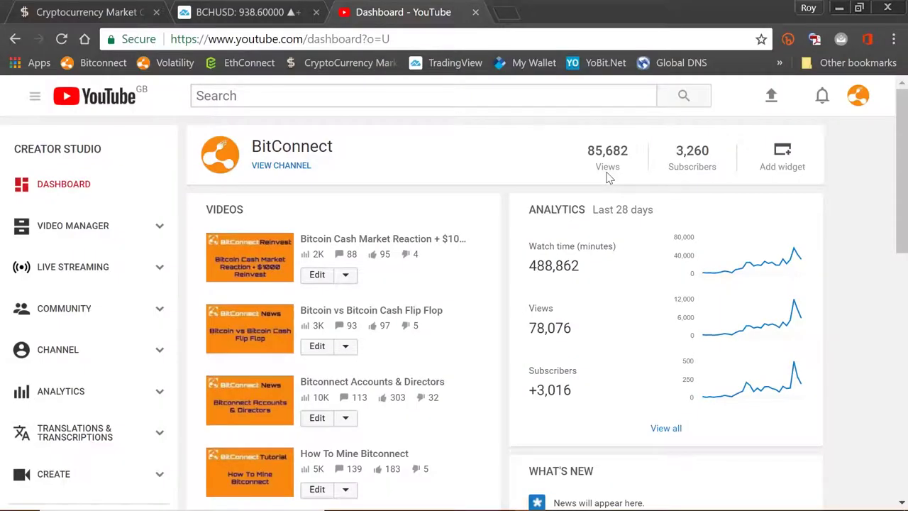
left_click(857, 95)
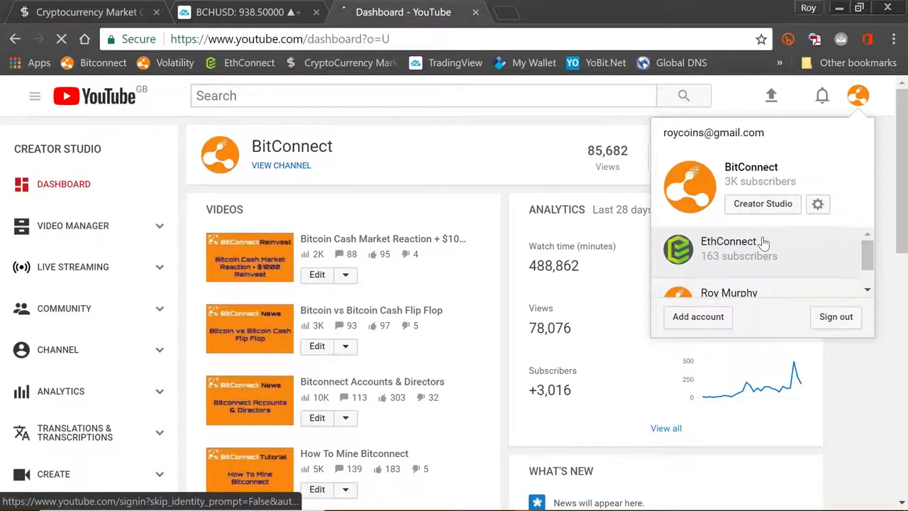
left_click(762, 243)
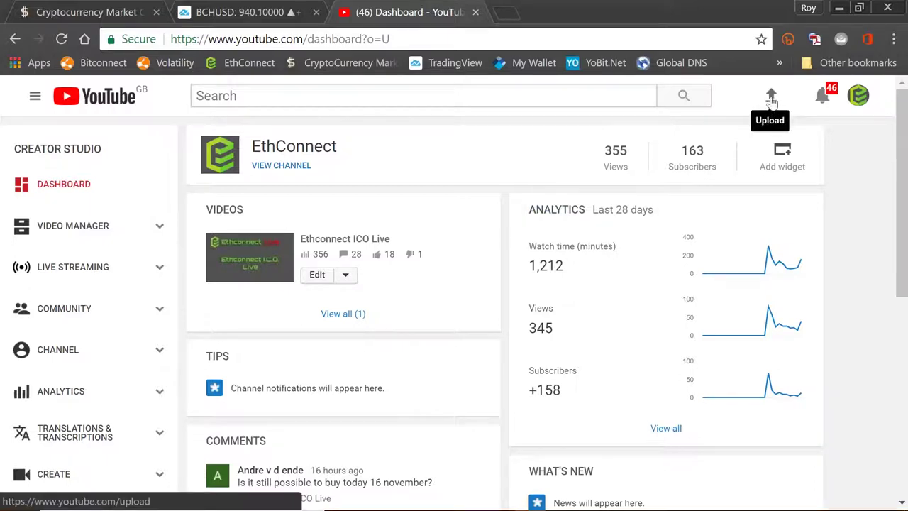
- Restore down the browser window, switch back to Premiere Pro and save the Ethconnect project
left_click(860, 12)
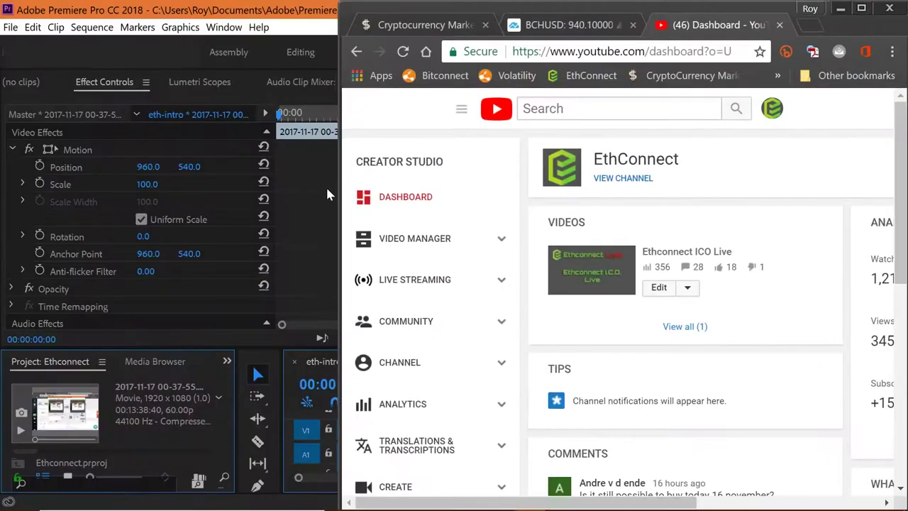
left_click(290, 207)
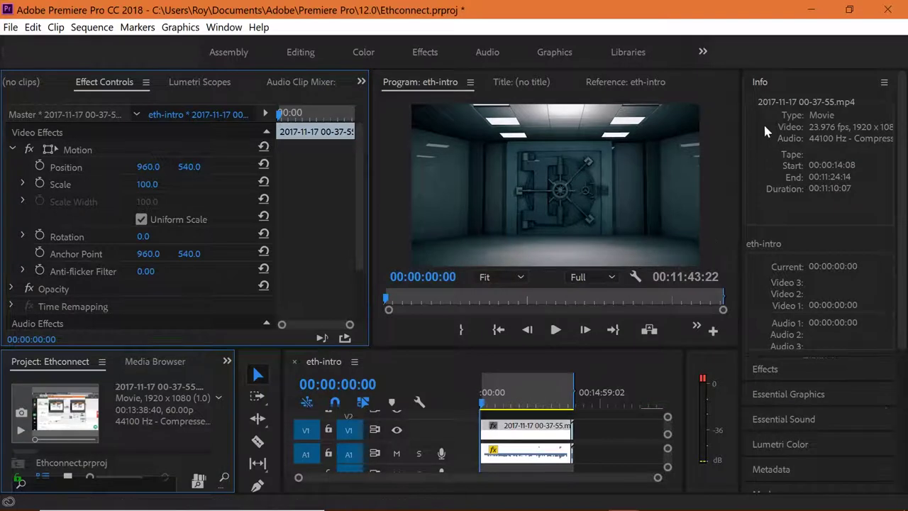
left_click(10, 27)
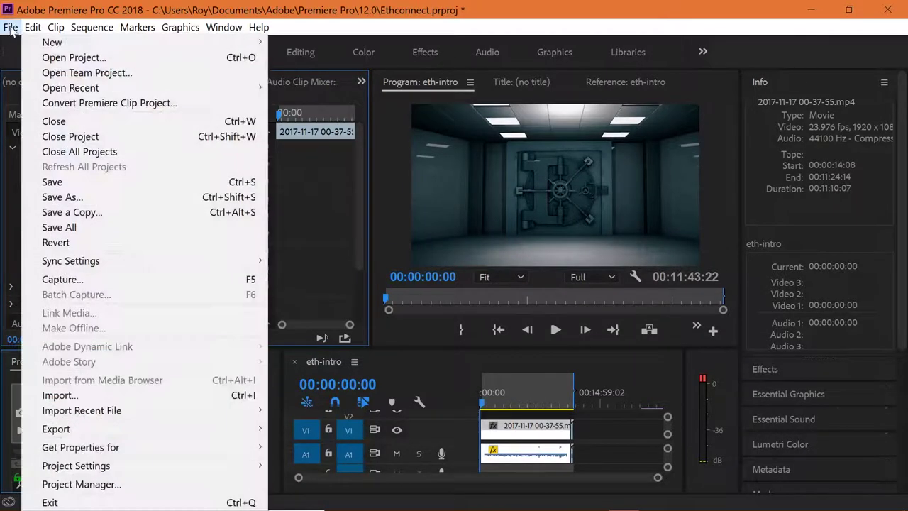
left_click(66, 183)
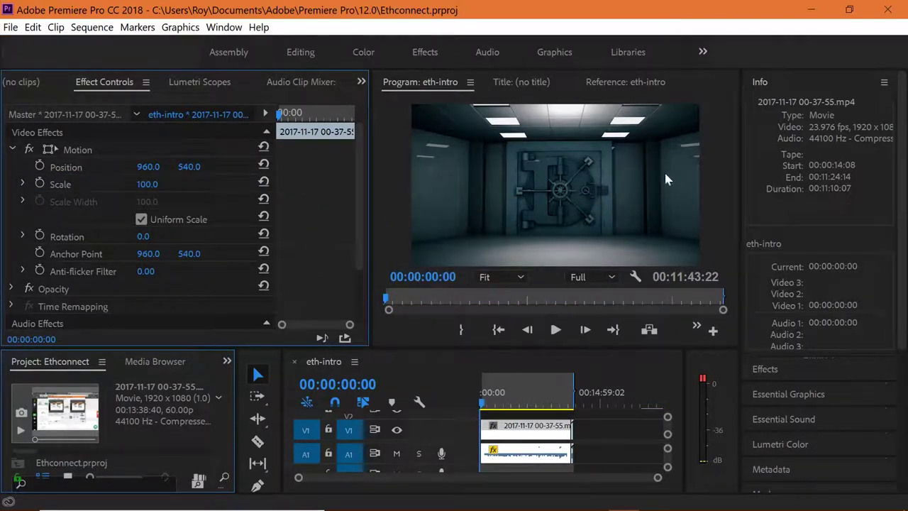
- Minimize Premiere Pro, switch to File Explorer and check the exported video in the V:\YouTube\Render folder
left_click(810, 10)
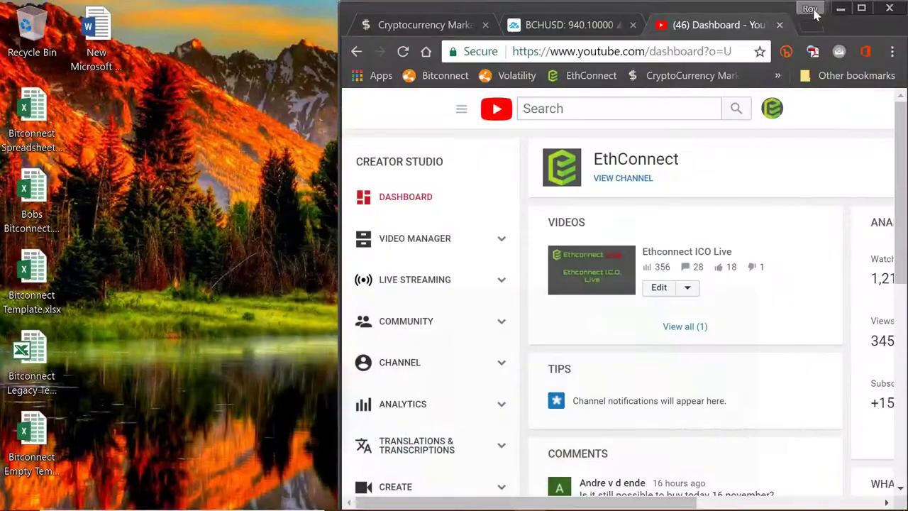
mouse_move(525, 505)
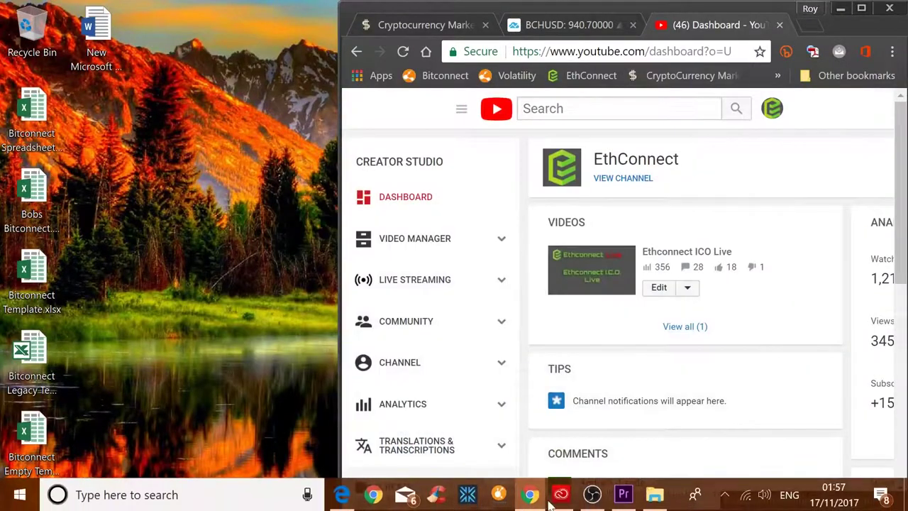
left_click(654, 495)
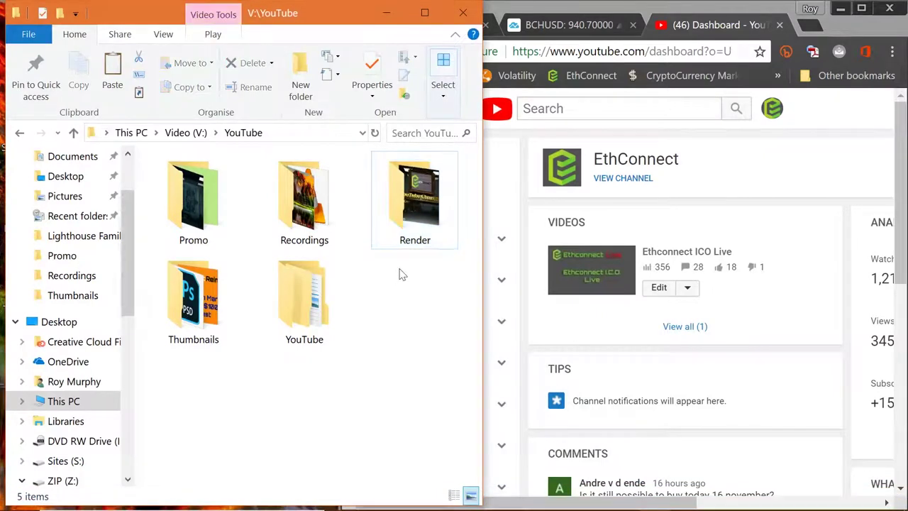
double_click(412, 225)
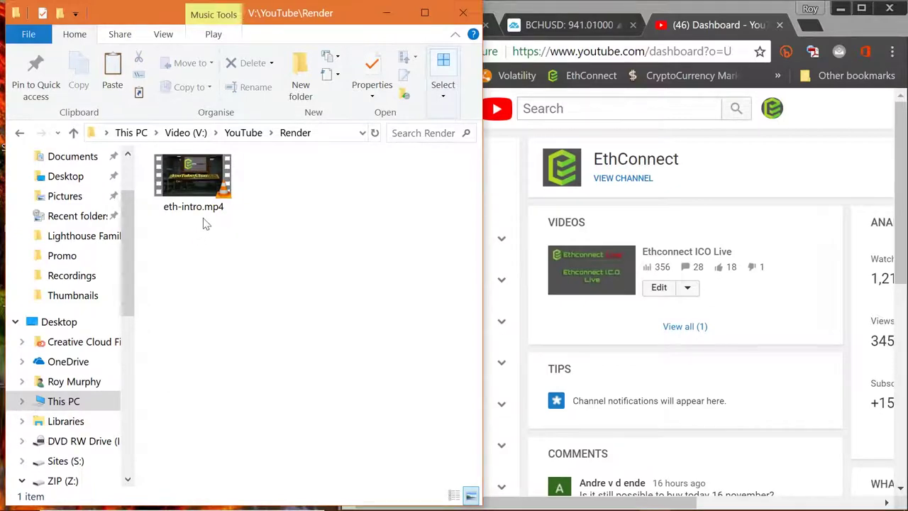
- Browse the V: drive to YouTube\YouTube\Bitconnect\2017 and view the videos in its Bitconnect Annual Cermony folder
left_click(197, 135)
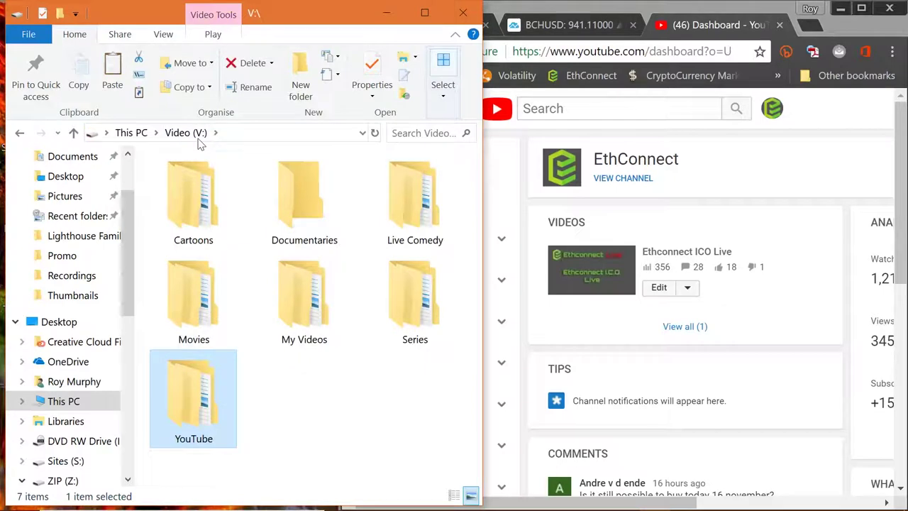
double_click(206, 399)
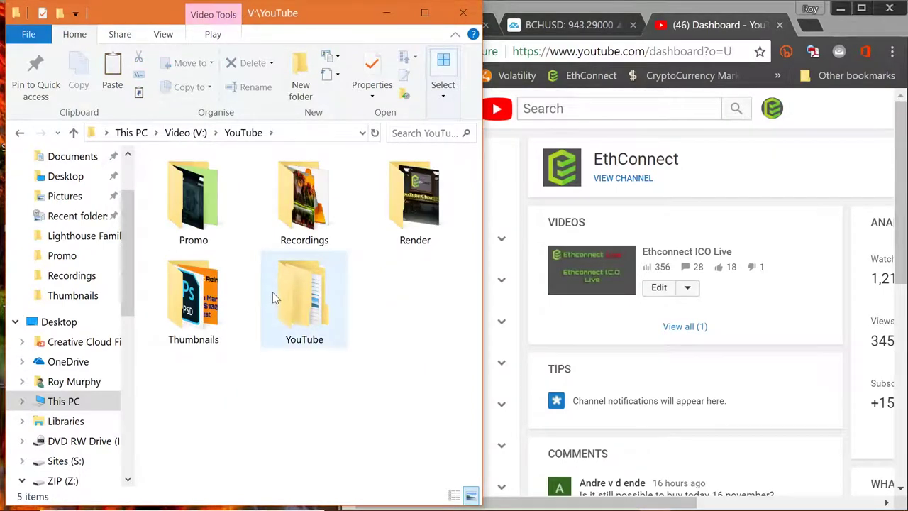
double_click(316, 287)
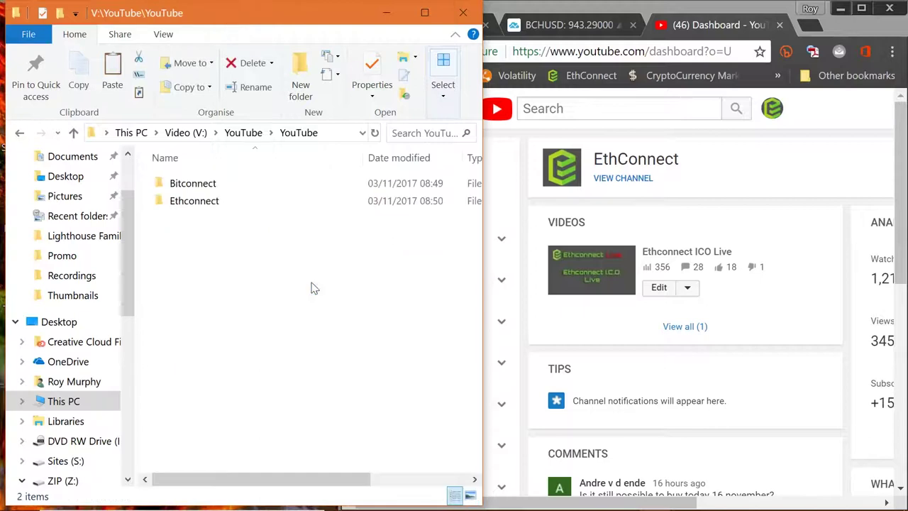
double_click(193, 186)
double_click(203, 188)
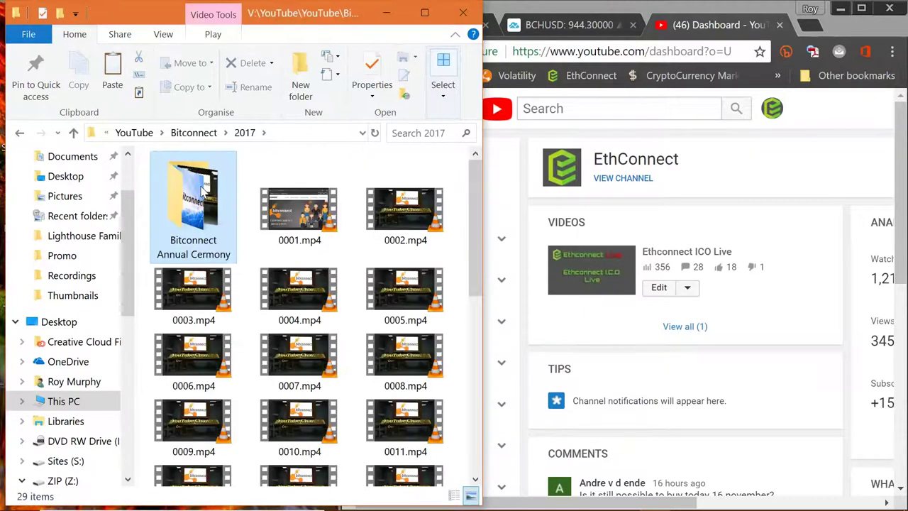
double_click(190, 237)
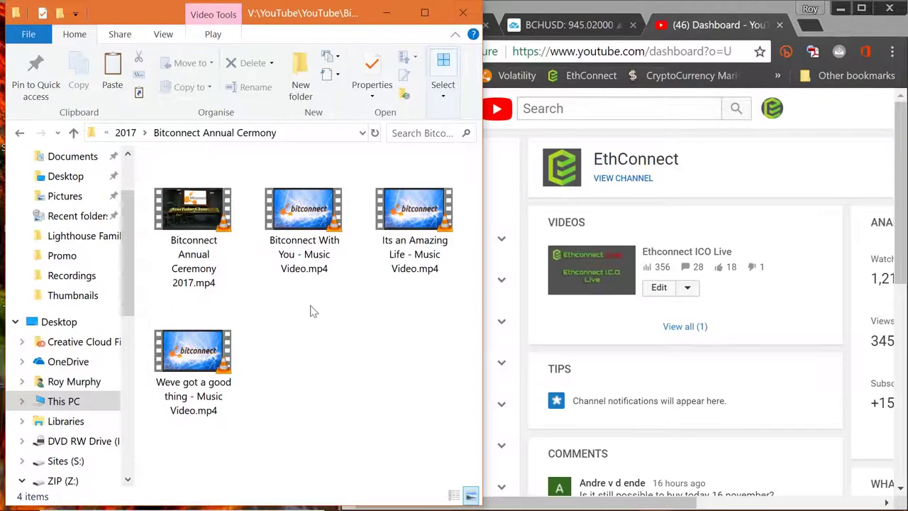
- Return to the Bitconnect 2017 folder, look through its numbered videos and go back up to V:\YouTube
left_click(135, 134)
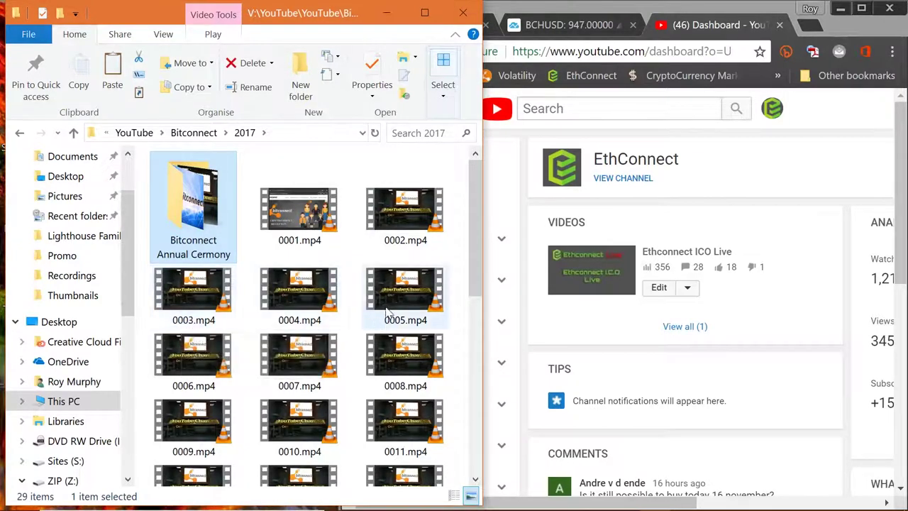
scroll(315, 225, "down", 5)
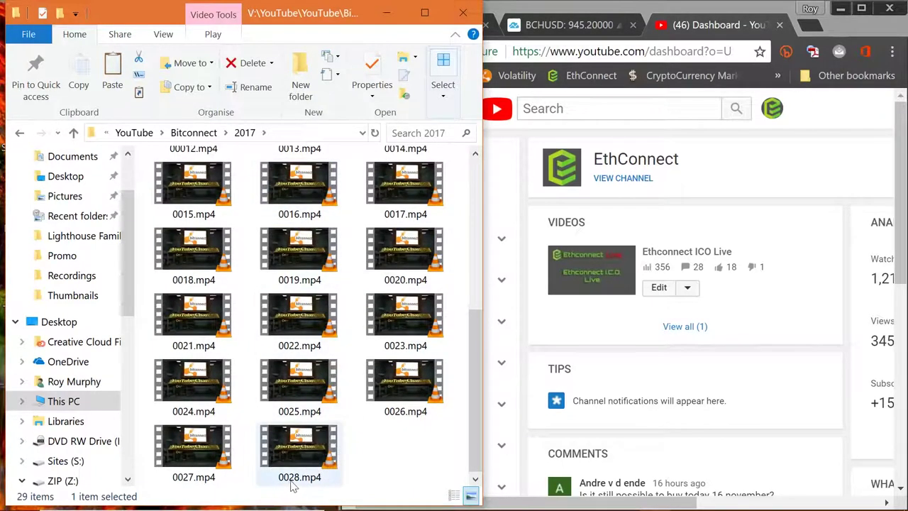
scroll(299, 474, "up", 5)
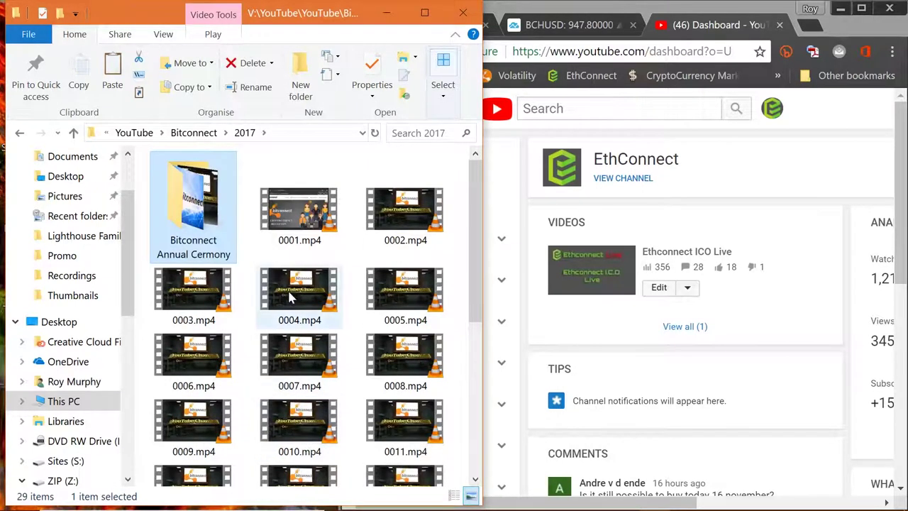
scroll(291, 296, "down", 5)
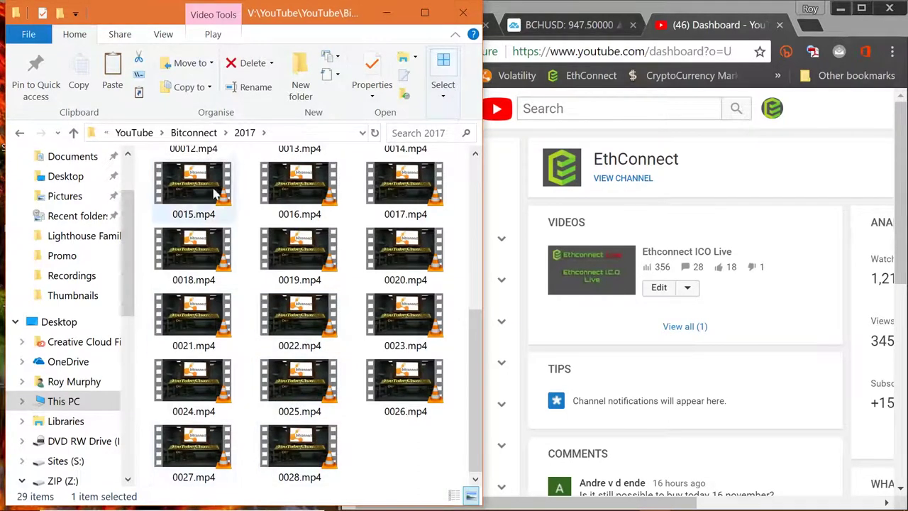
left_click(206, 135)
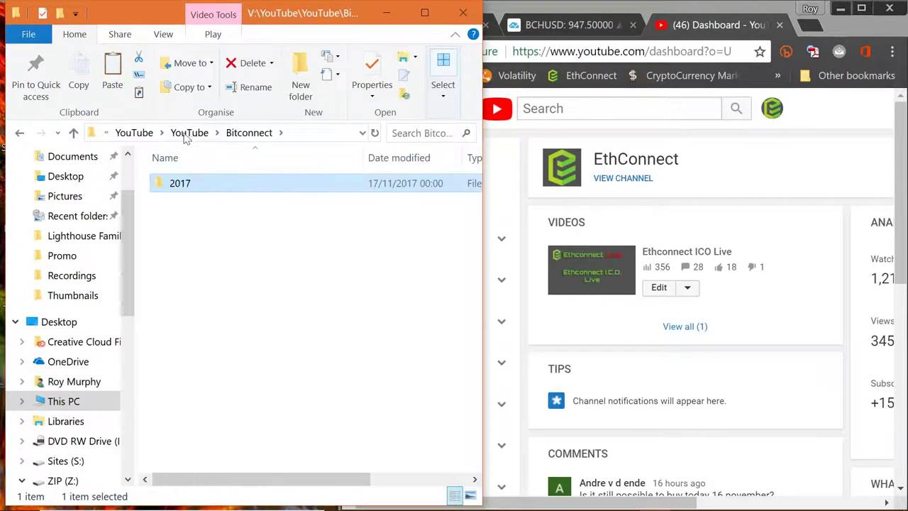
left_click(186, 134)
left_click(182, 133)
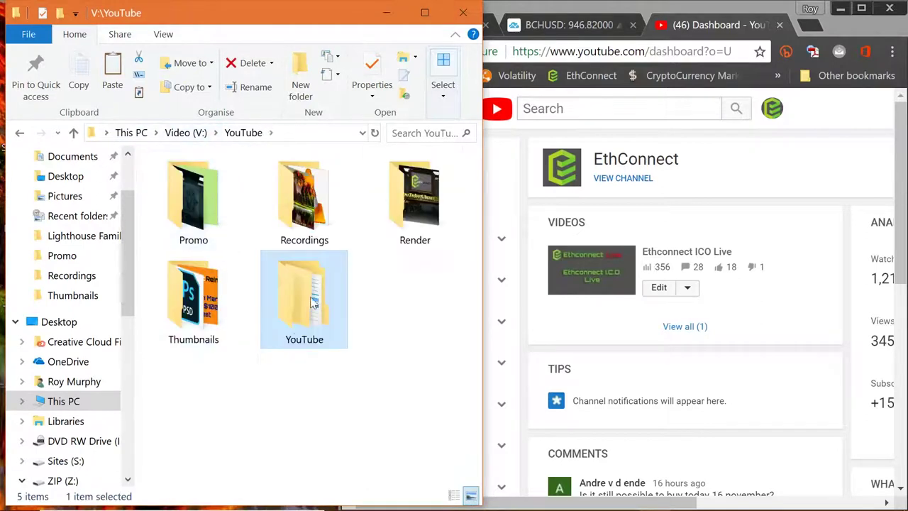
- Rename eth-intro.mp4 in the Render folder to 0002.mp4
double_click(414, 227)
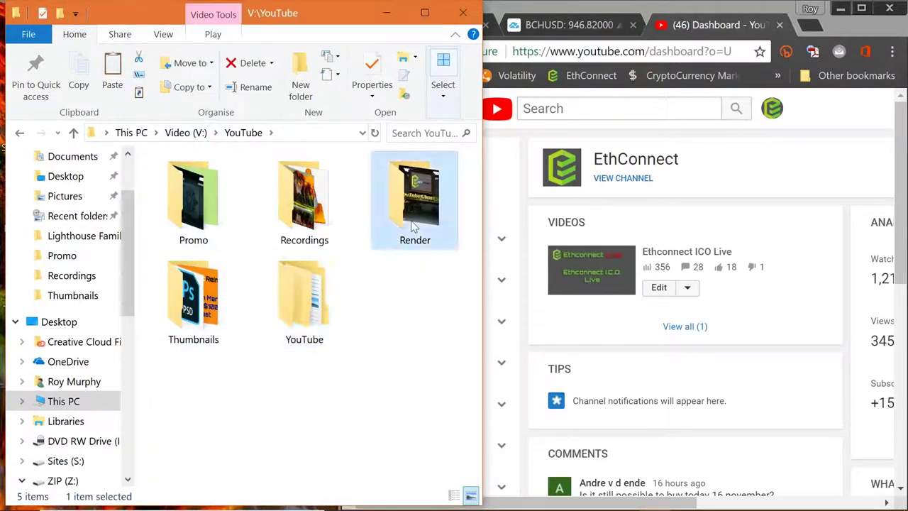
left_click(186, 213)
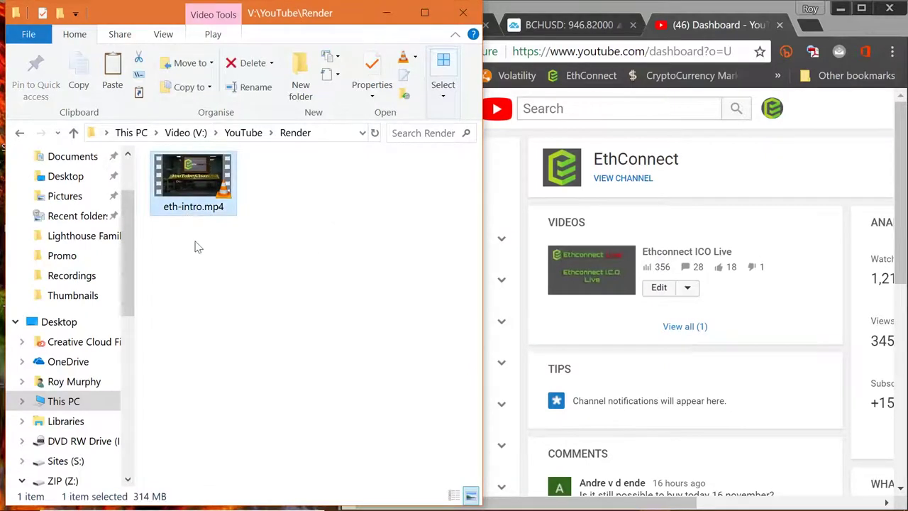
key("F2")
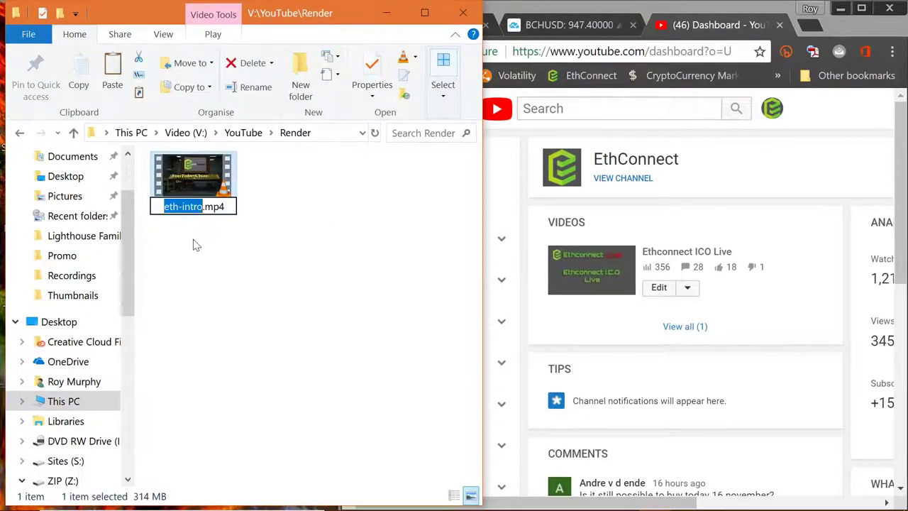
type("000")
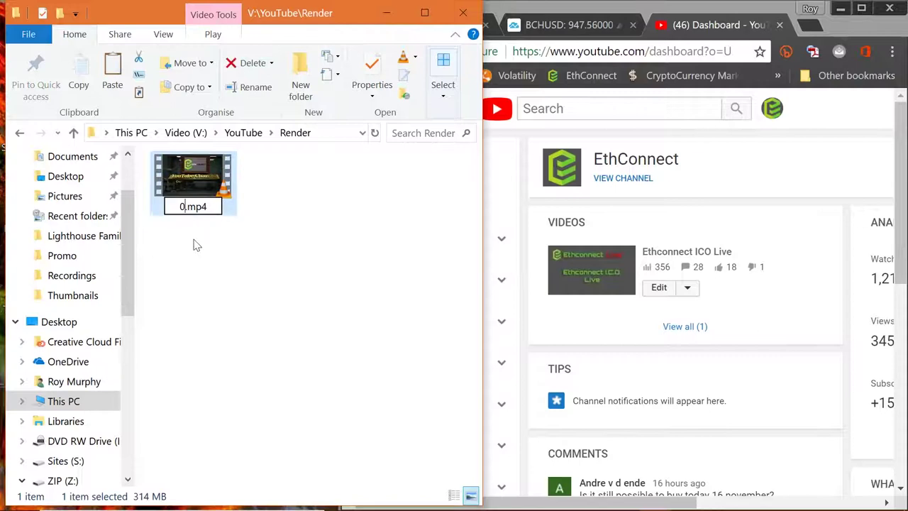
type("2")
key("Return")
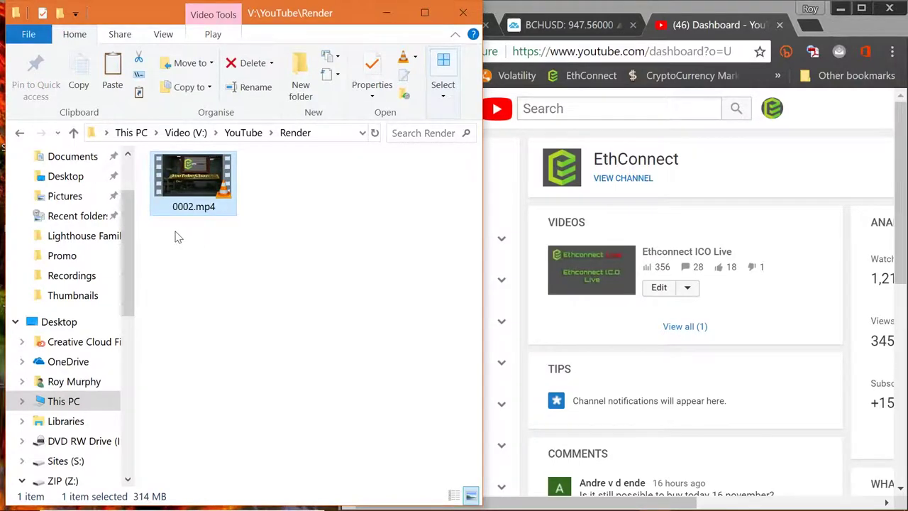
- Copy 0002.mp4 from the Render folder into V:\YouTube\Recordings\Ethconnect
right_click(179, 176)
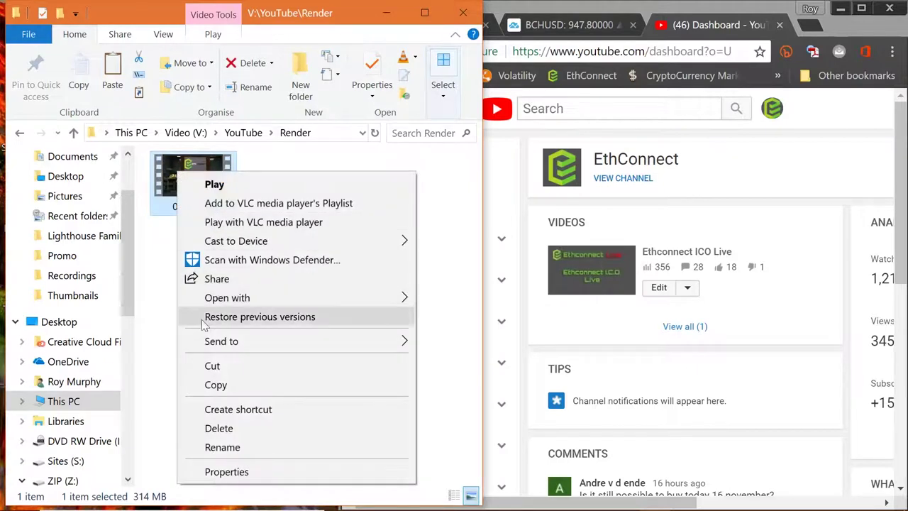
left_click(218, 384)
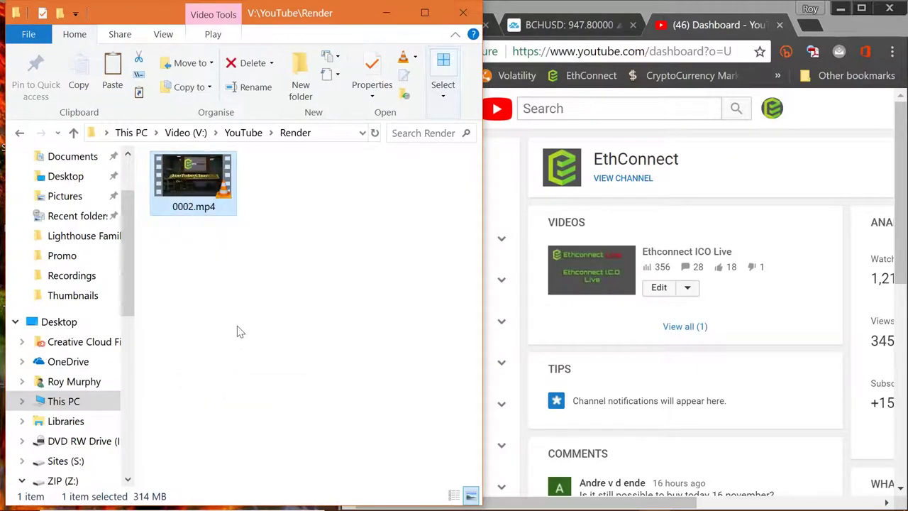
left_click(243, 134)
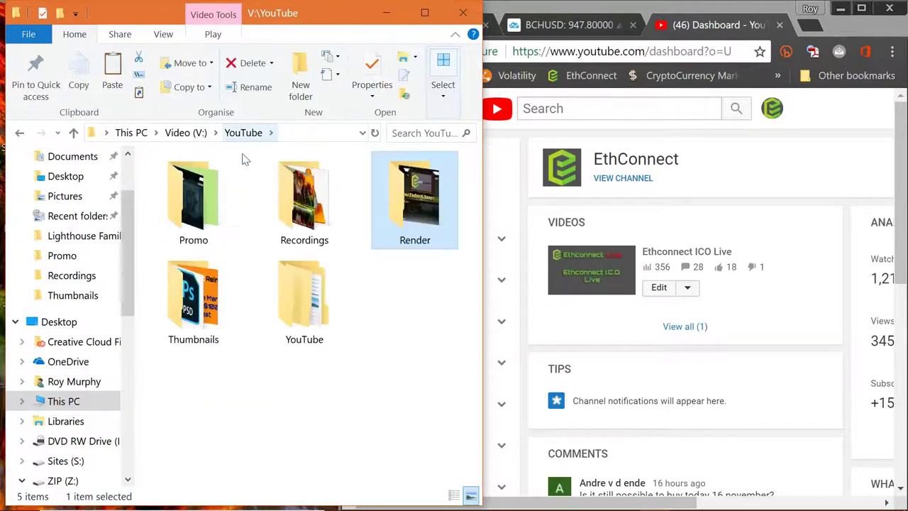
double_click(282, 180)
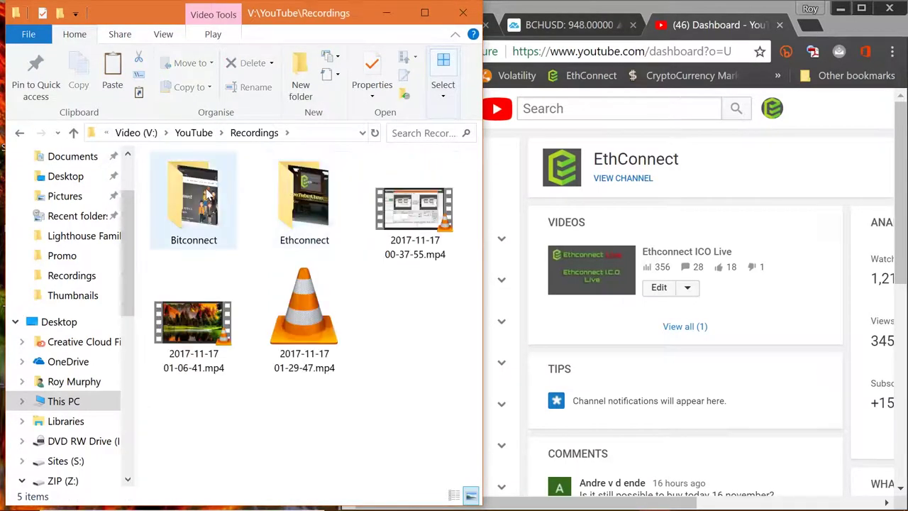
double_click(281, 192)
right_click(237, 250)
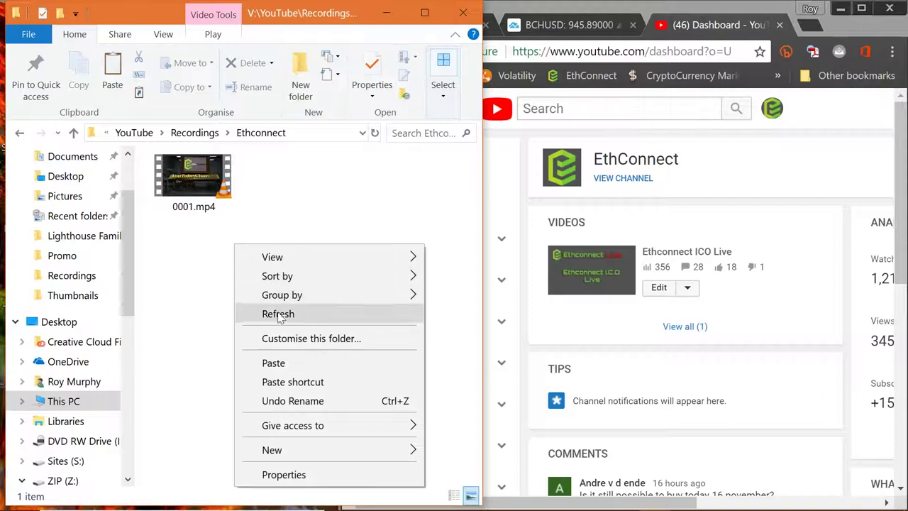
left_click(275, 363)
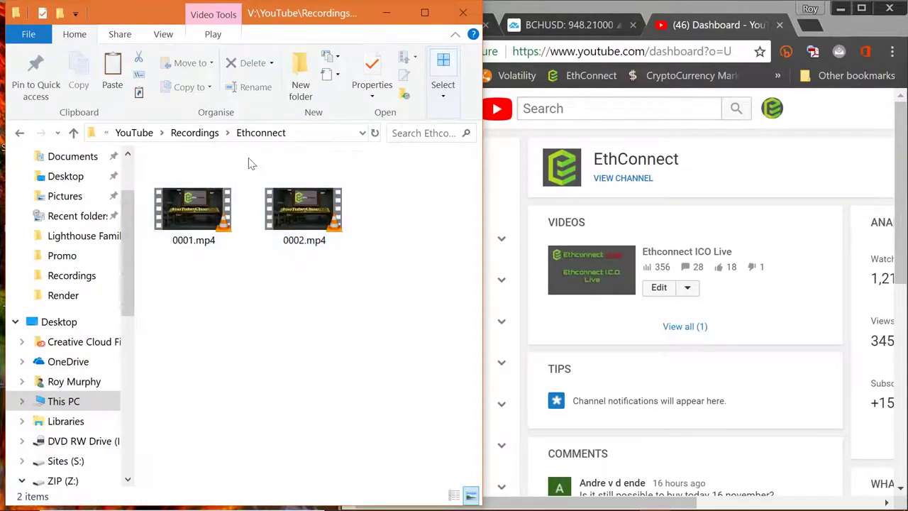
- Move 0002.mp4 from V:\YouTube\Render into the archive folder V:\YouTube\YouTube\Ethconnect\2017
left_click(198, 134)
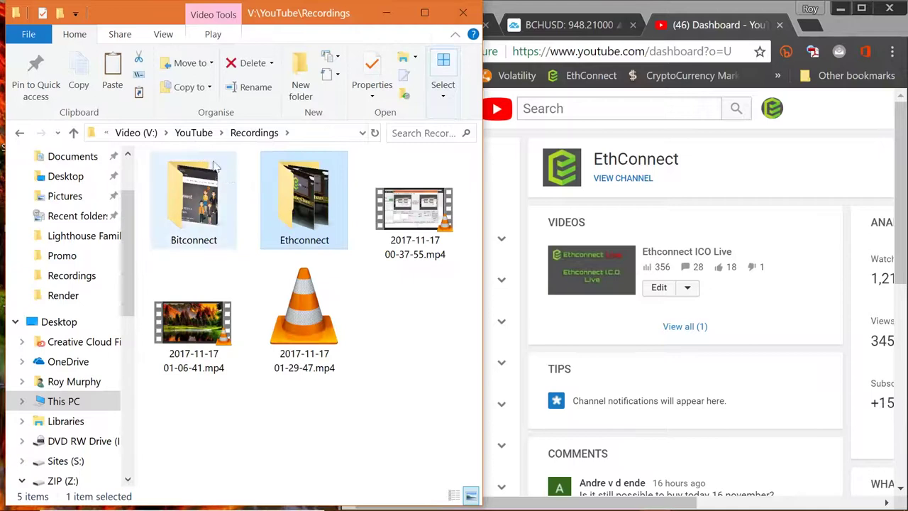
left_click(194, 134)
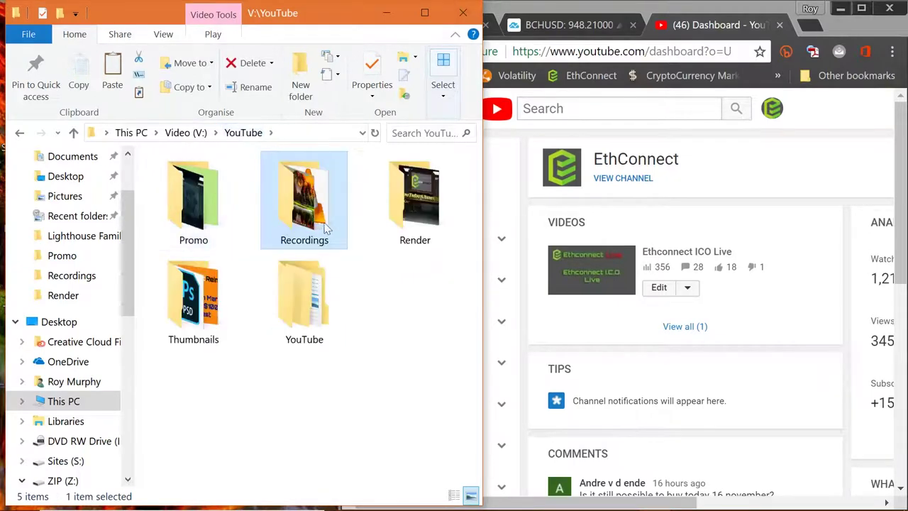
double_click(399, 223)
right_click(203, 185)
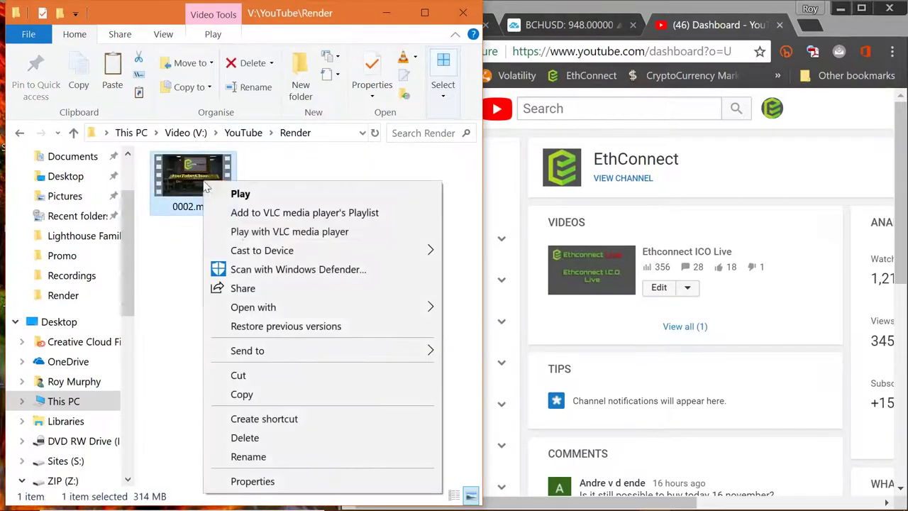
left_click(252, 371)
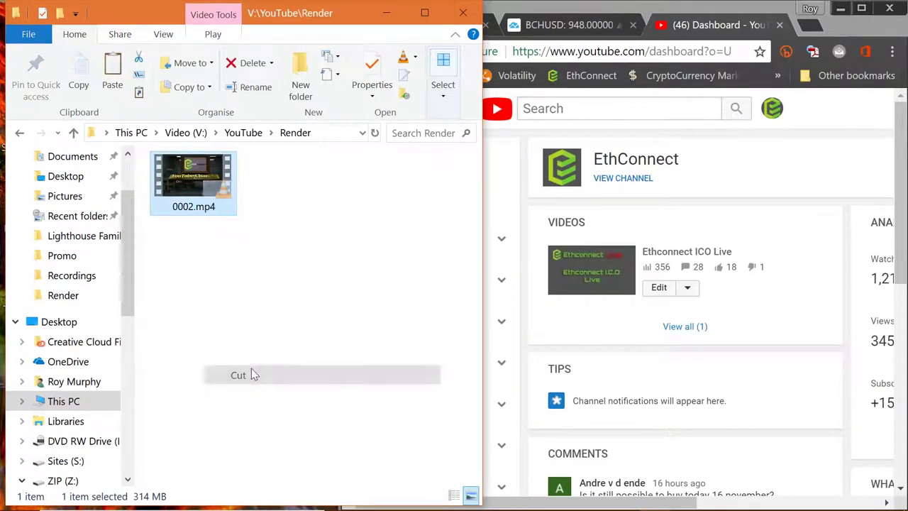
left_click(237, 308)
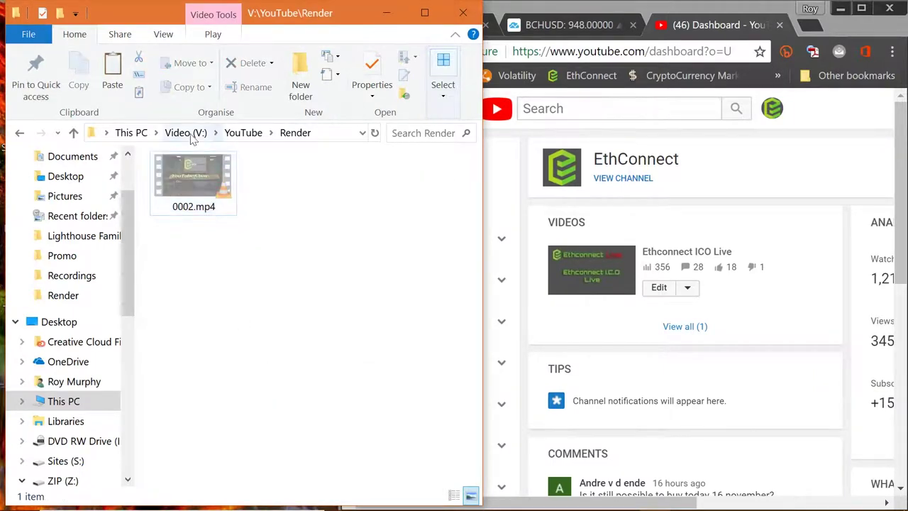
left_click(236, 134)
double_click(317, 310)
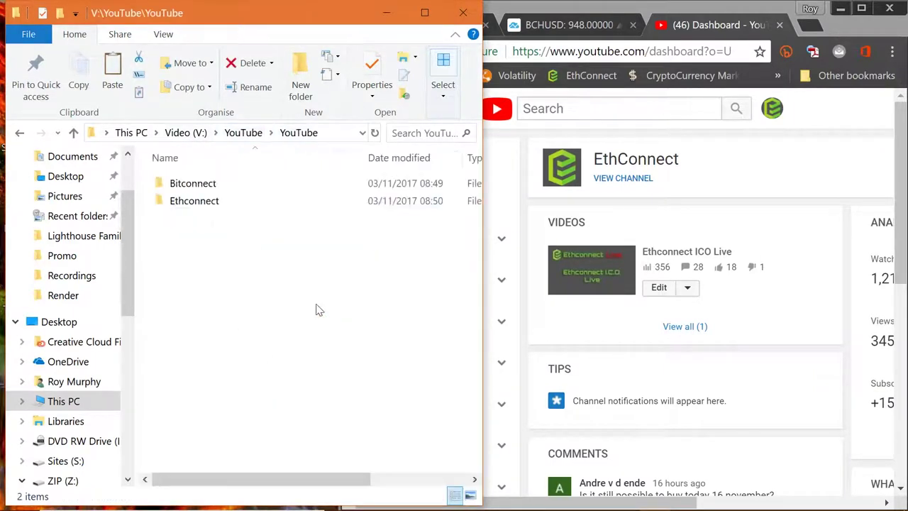
double_click(197, 201)
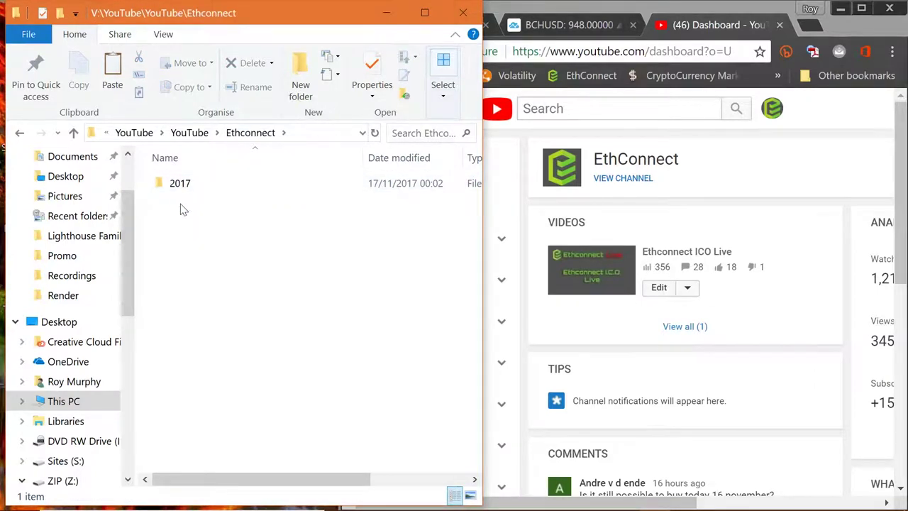
double_click(188, 185)
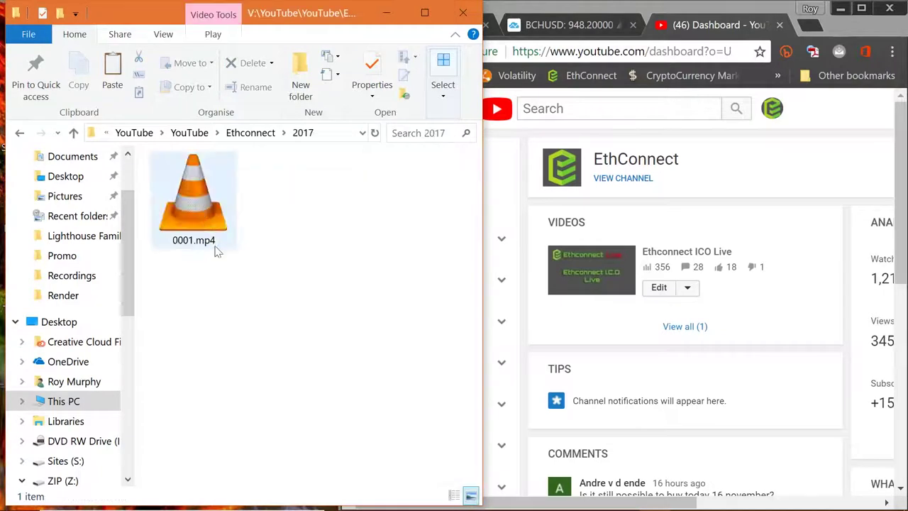
right_click(282, 257)
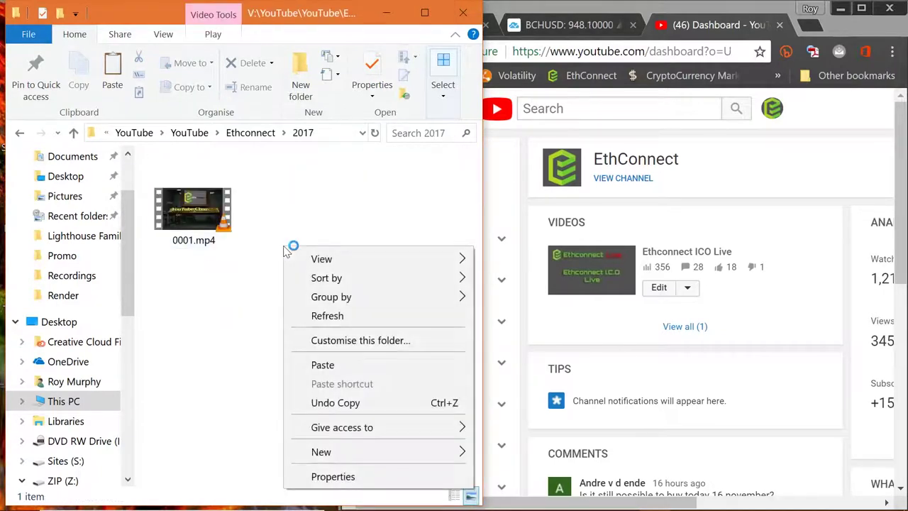
left_click(322, 364)
left_click(318, 318)
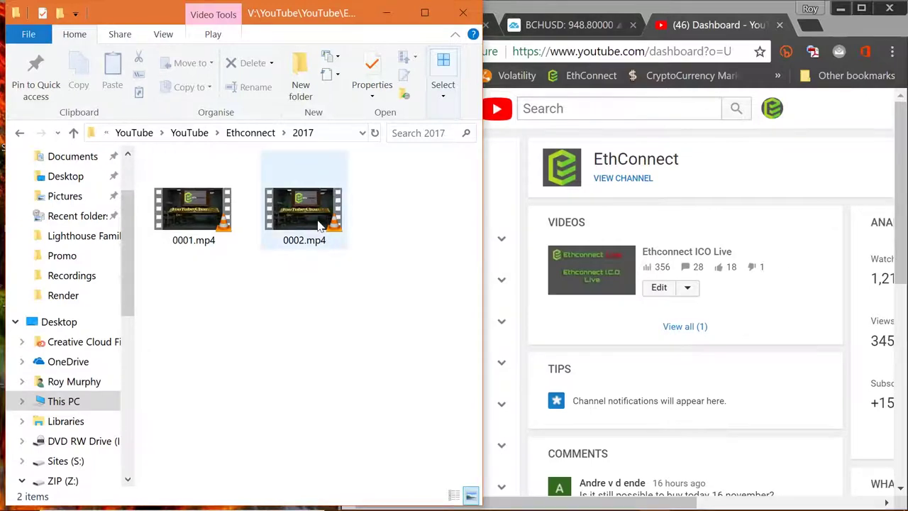
- Play the archived 0002.mp4 in VLC, check its opening and a point near 11:29, and close the player
double_click(318, 225)
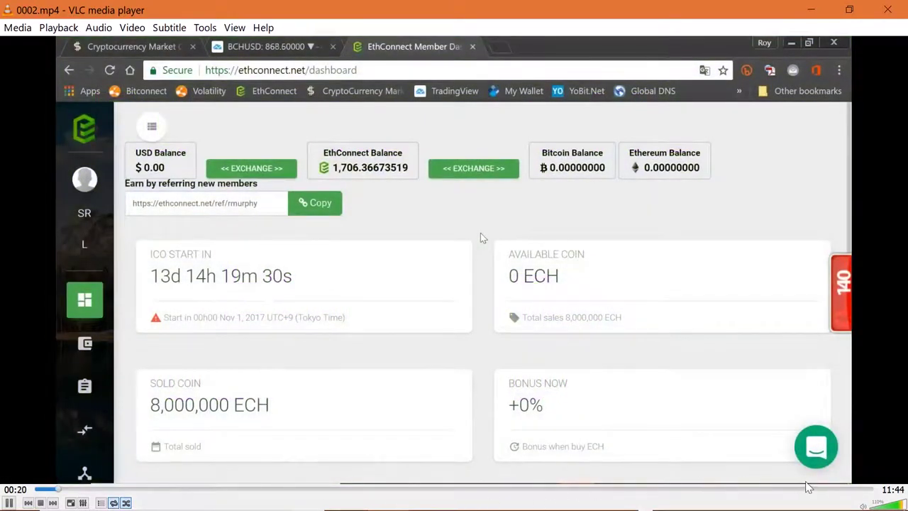
left_click(854, 489)
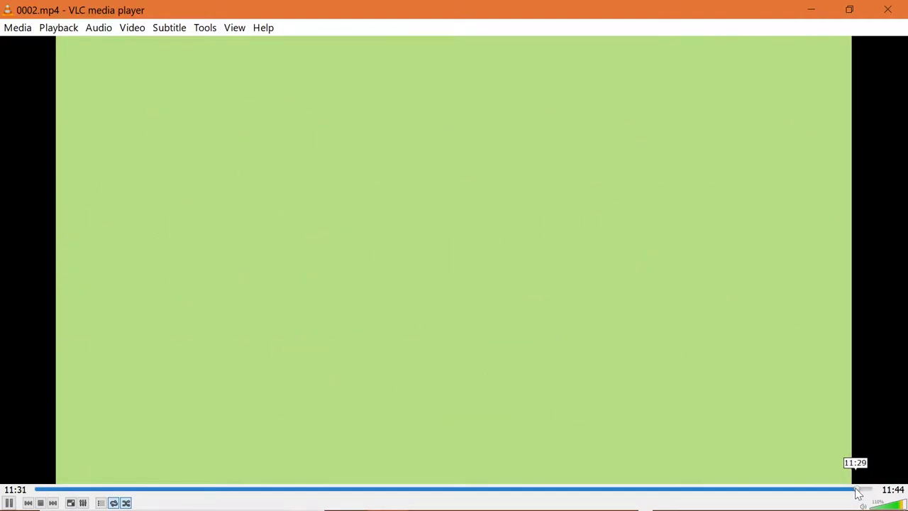
left_click(887, 9)
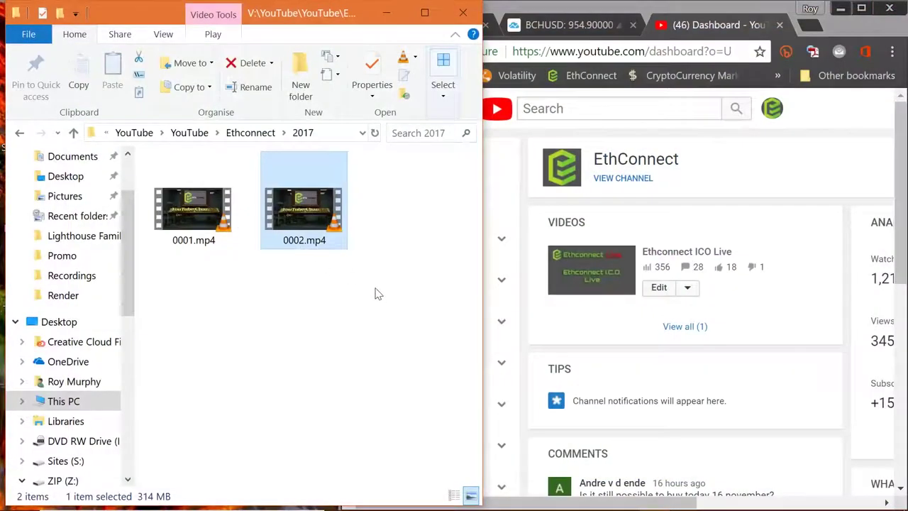
- Switch to YouTube in Chrome and start a public upload of 0002.mp4 from the Ethconnect 2017 folder
left_click(805, 124)
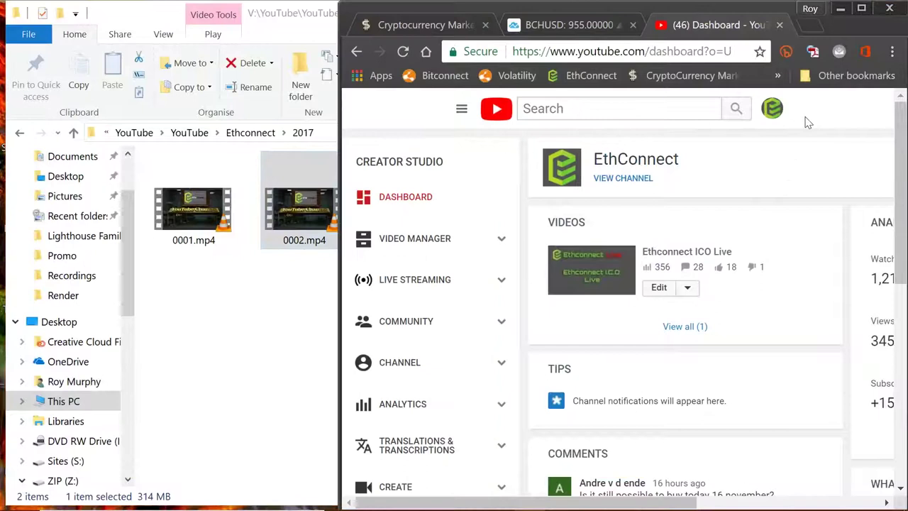
left_click(861, 9)
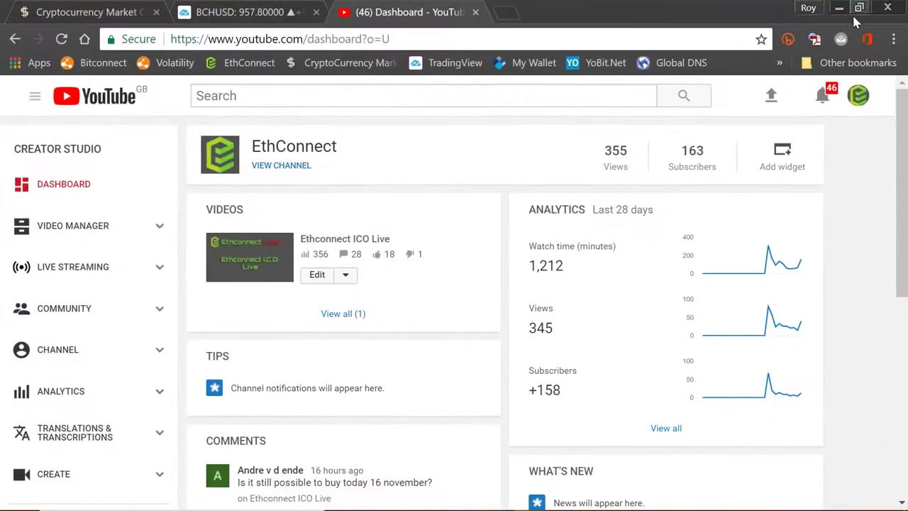
left_click(772, 97)
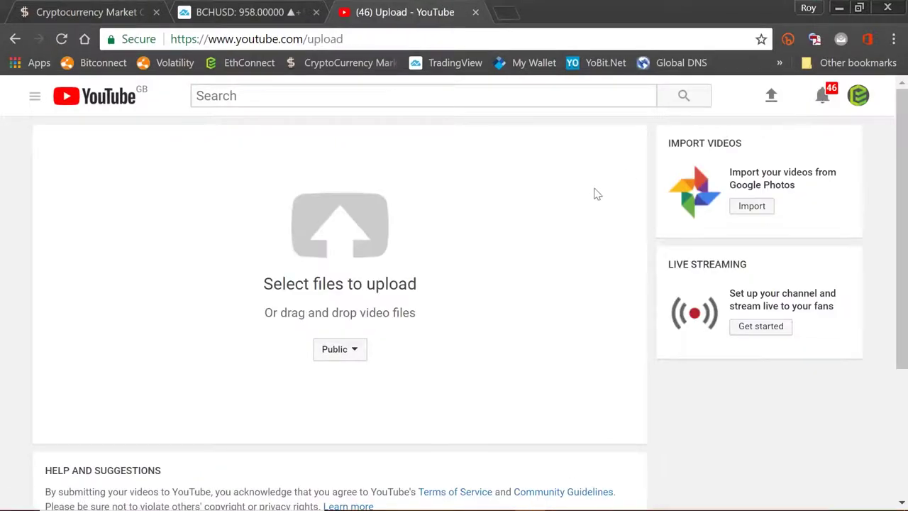
left_click(859, 8)
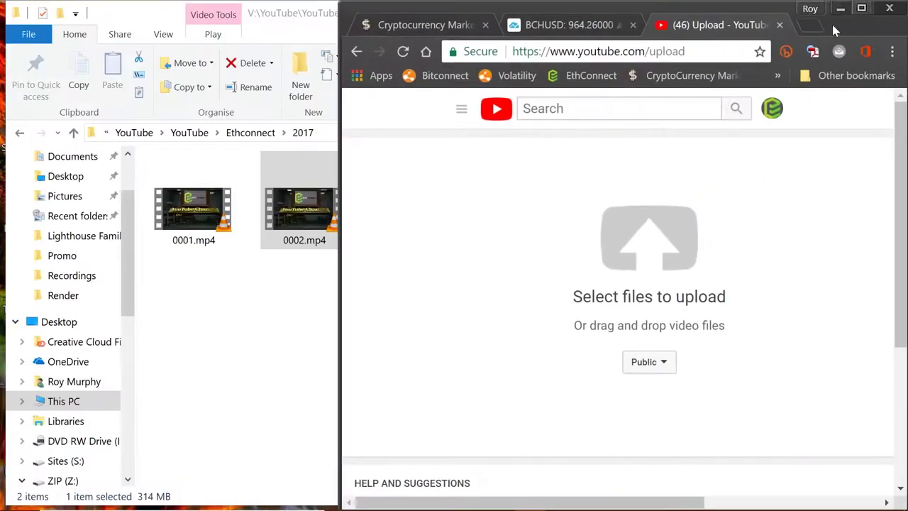
left_click_drag(336, 204, 688, 270)
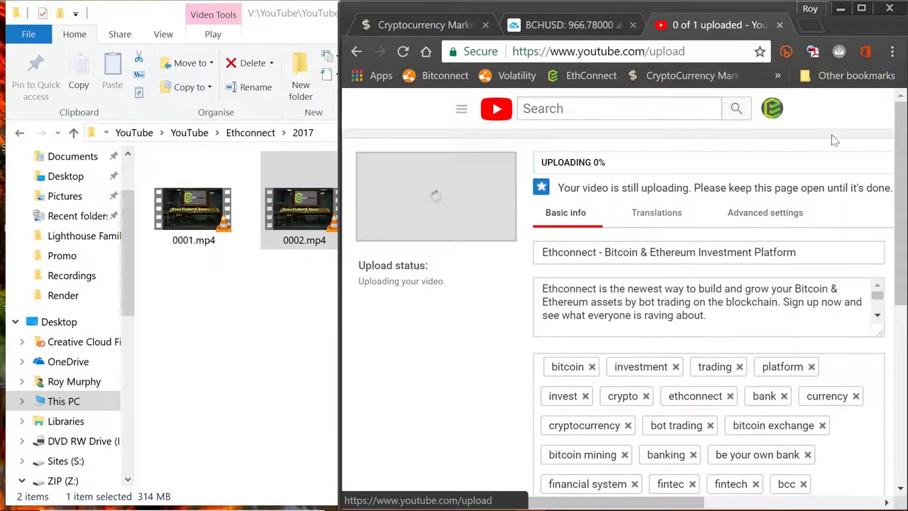
left_click(861, 9)
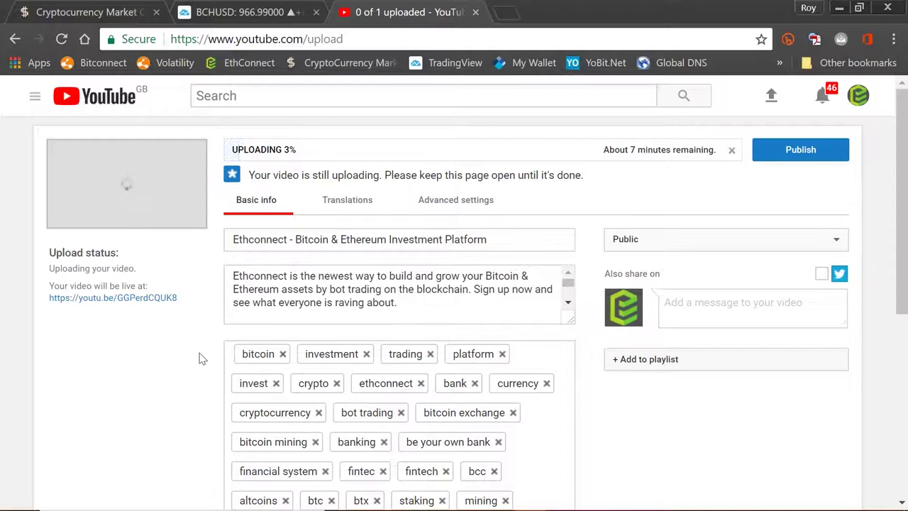
- Look over the prefilled description and set the video title to "Ethconnect - Post ICO Update"
left_click(244, 348)
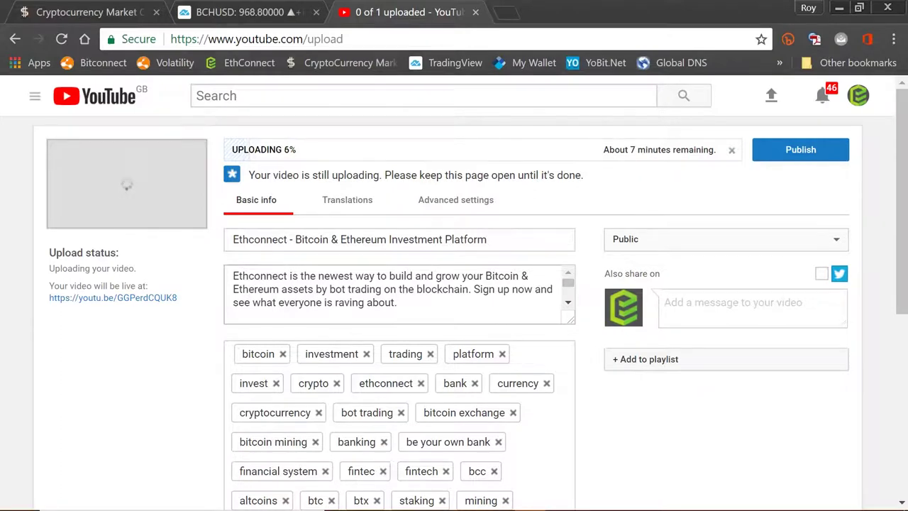
left_click(568, 302)
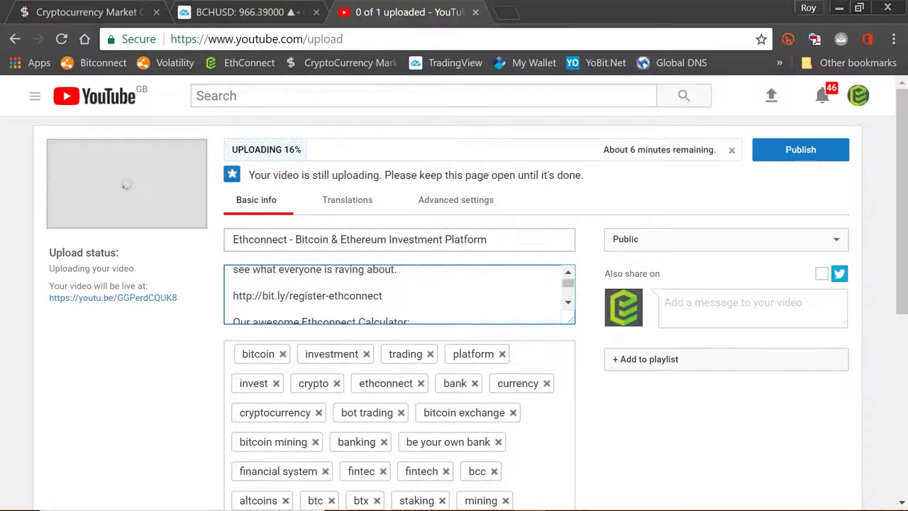
left_click_drag(518, 239, 295, 239)
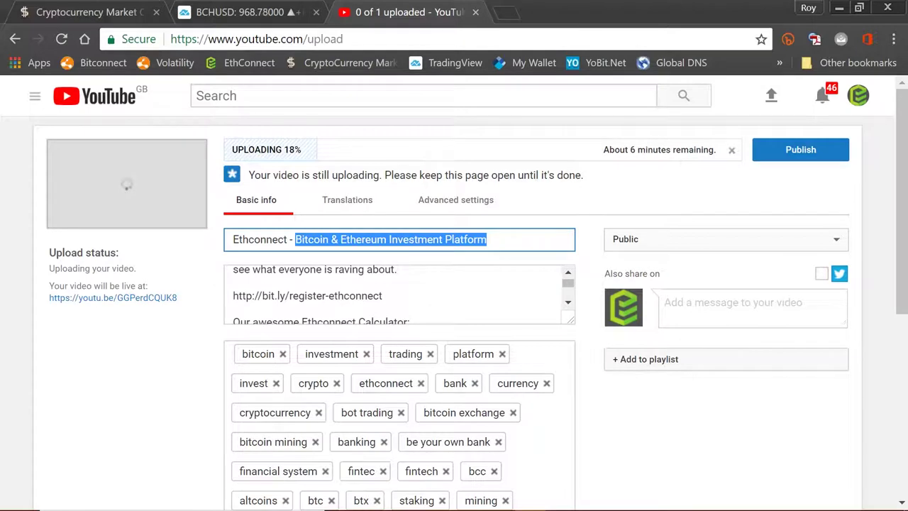
type("Post ICO Update")
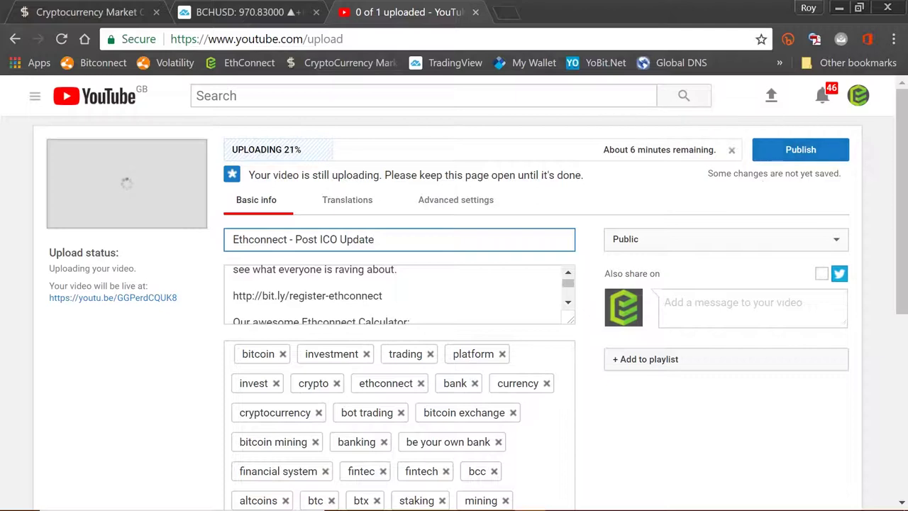
- Add the video to the ICO playlist and enable sharing on Twitter, authorizing Google to use the Twitter account
left_click(625, 360)
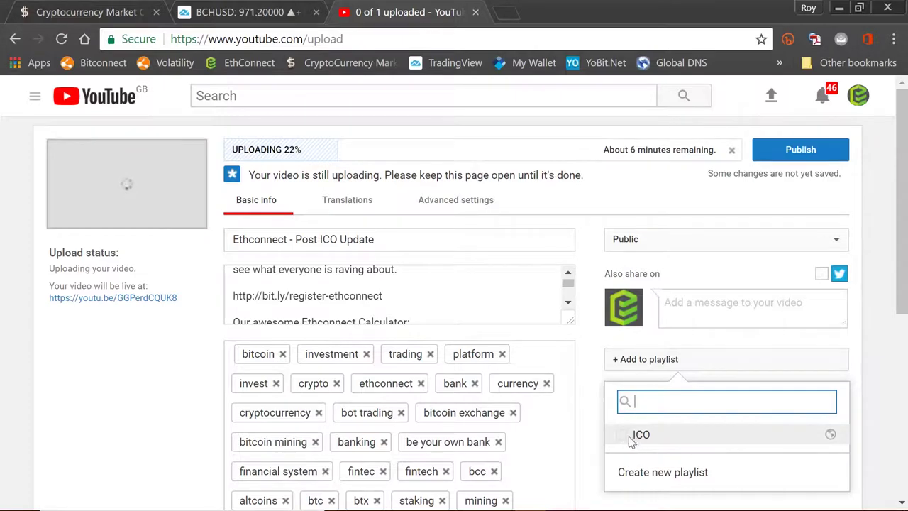
left_click(622, 435)
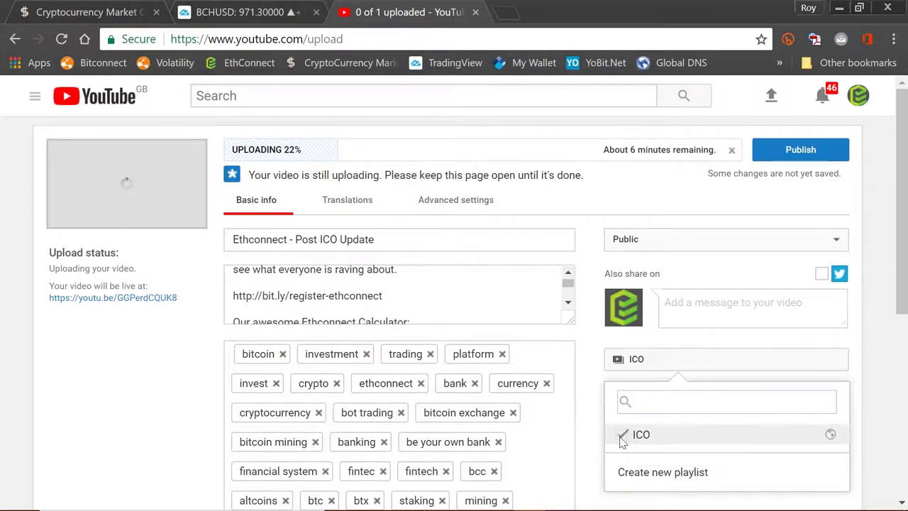
left_click(590, 443)
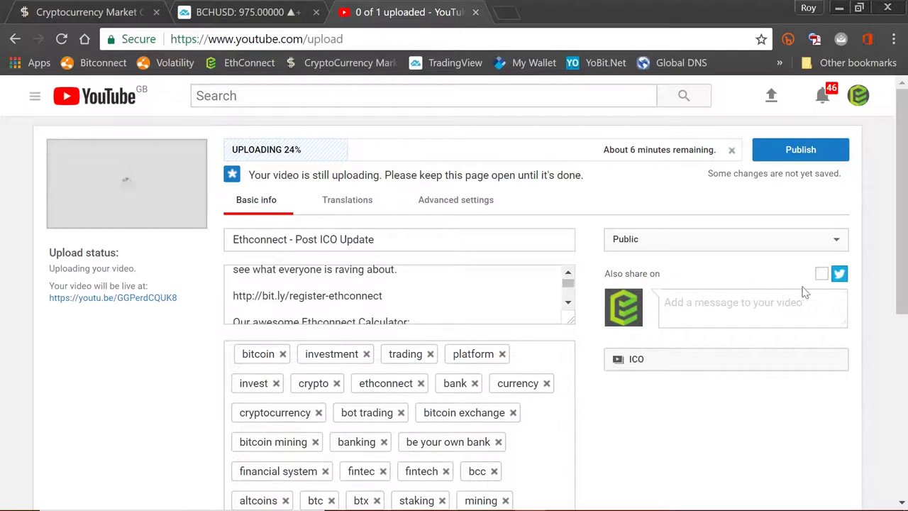
left_click(821, 274)
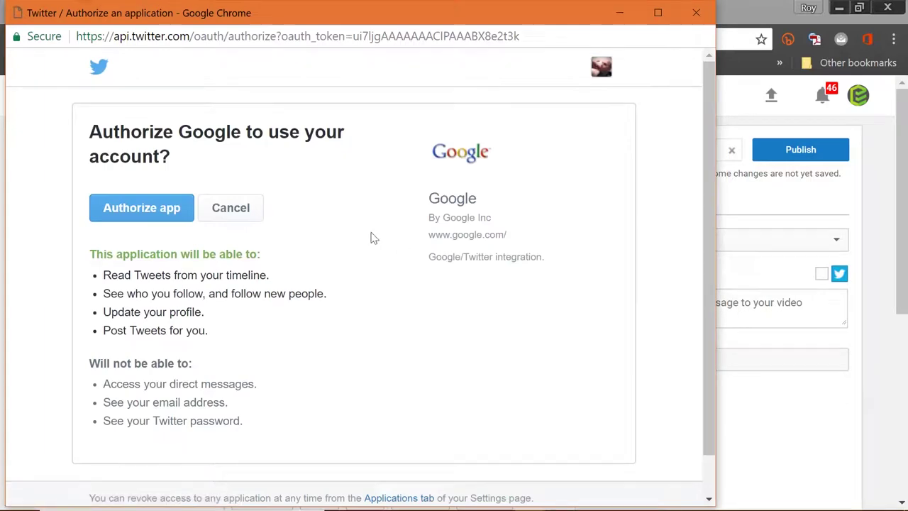
left_click(158, 208)
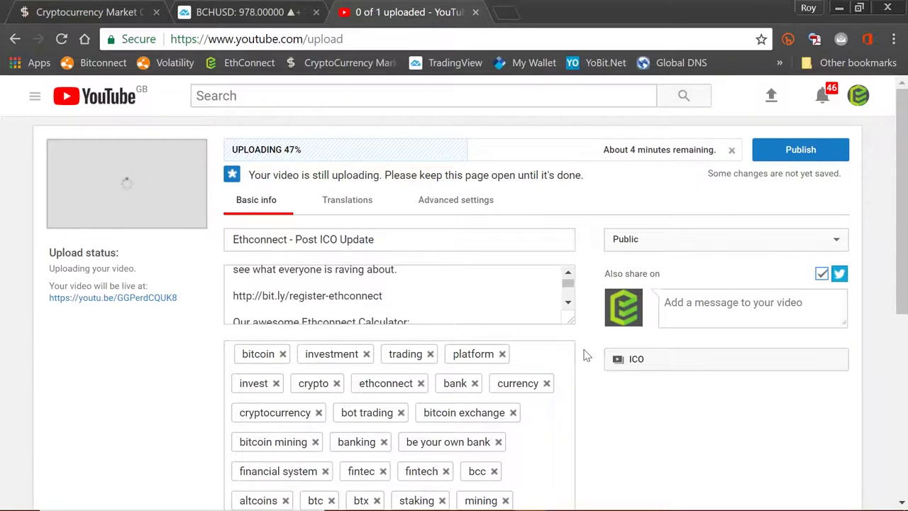
- Add the tag "ICO update" to the end of the video's tags
scroll(585, 354, "down", 5)
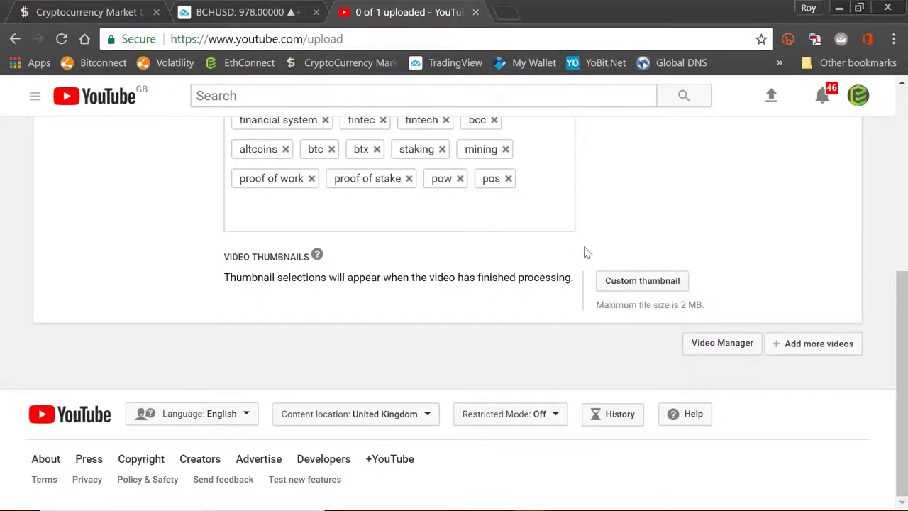
scroll(585, 256, "up", 2)
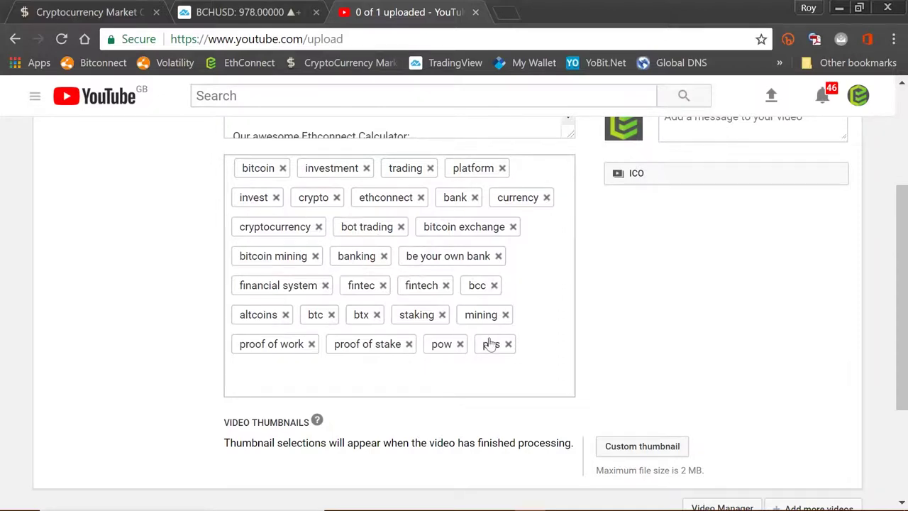
left_click(526, 349)
type("ICO update")
key("Return")
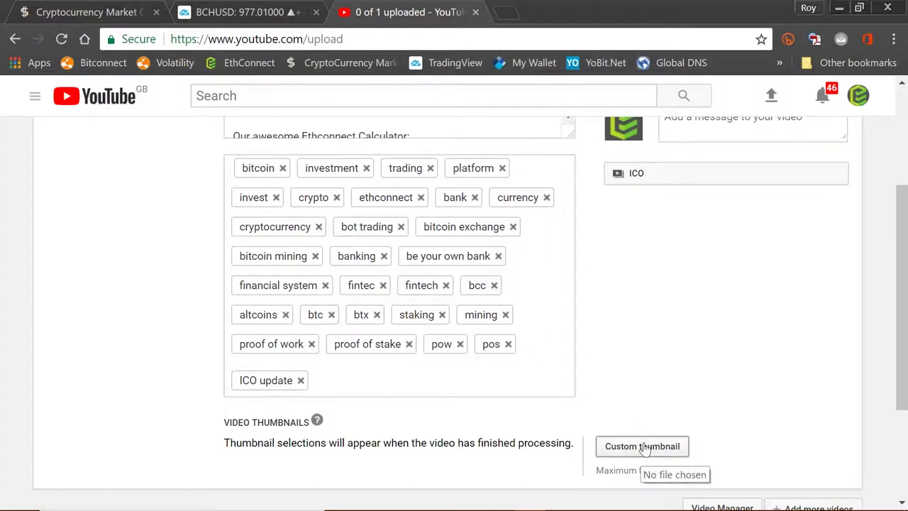
- Switch to File Explorer, open the Thumbnails folder in V:\YouTube and view Master.jpg
mouse_move(609, 501)
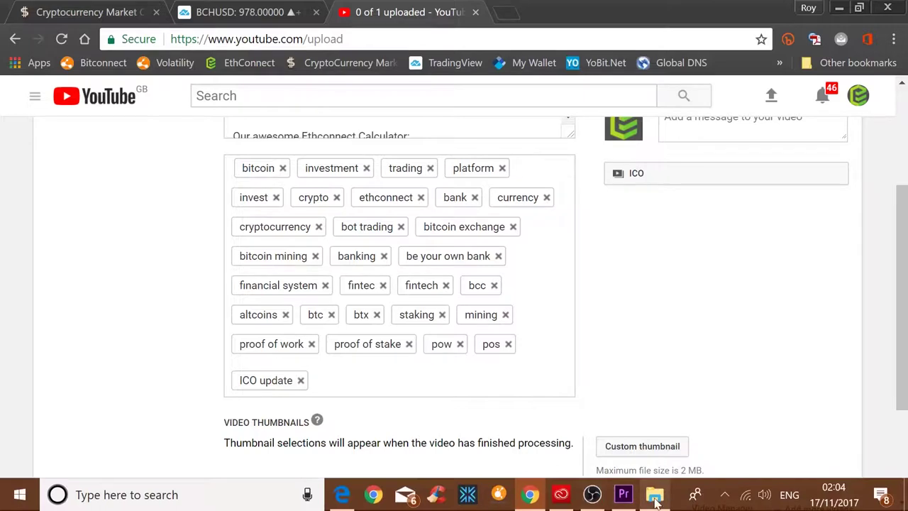
left_click(654, 495)
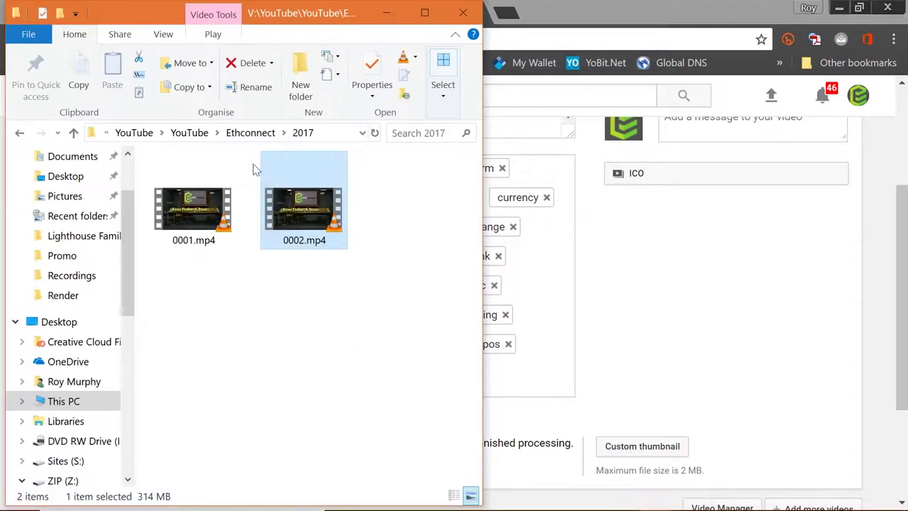
left_click(251, 133)
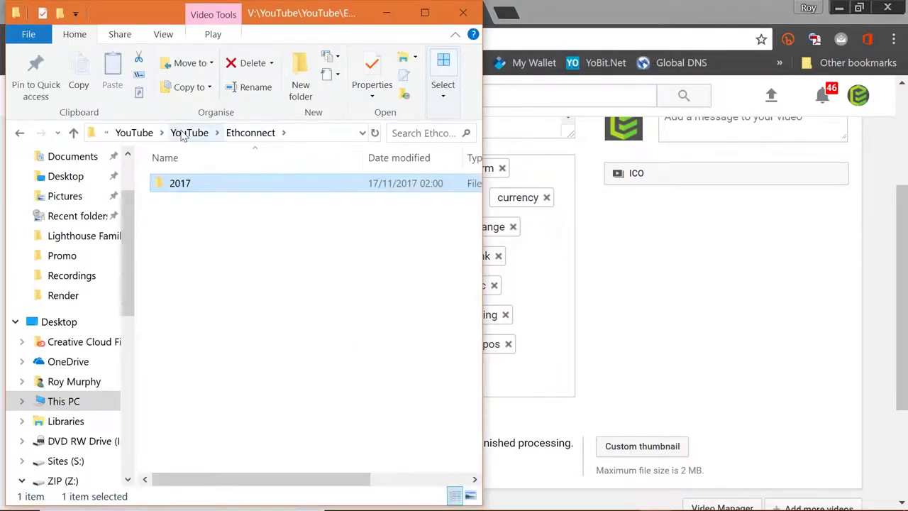
left_click(186, 133)
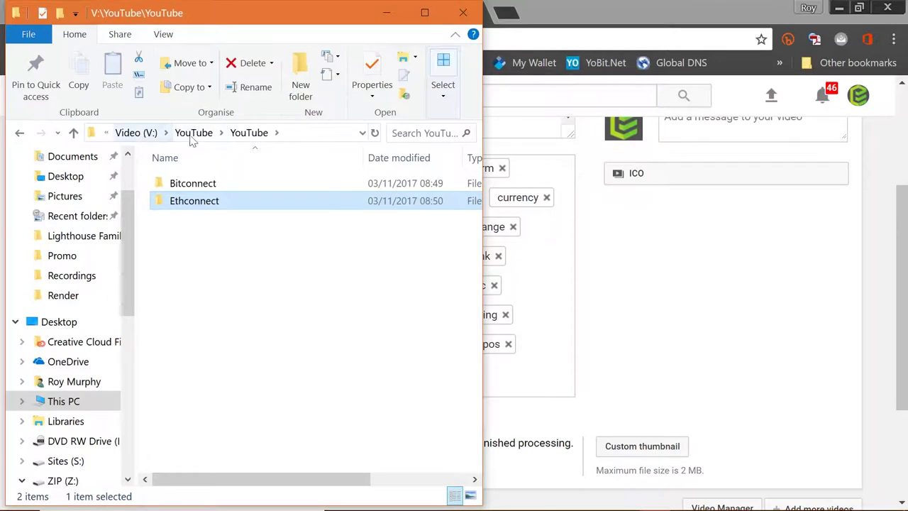
left_click(191, 133)
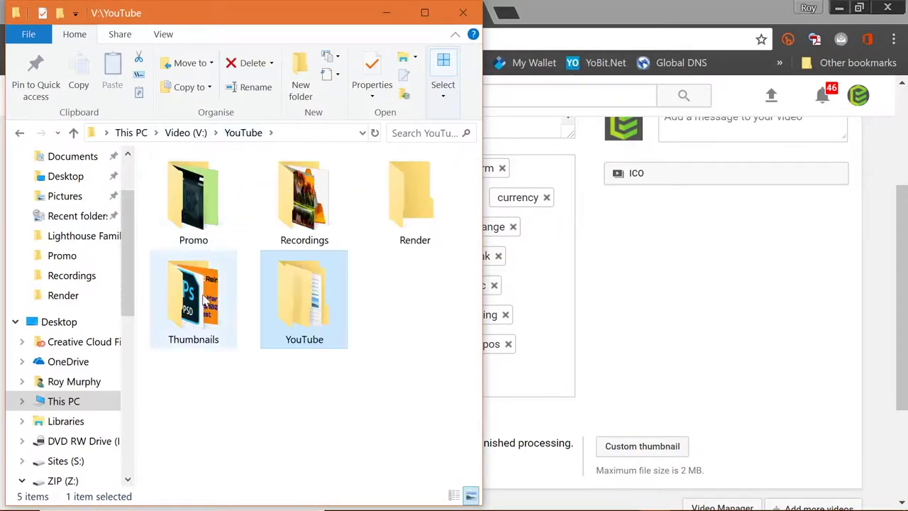
double_click(204, 300)
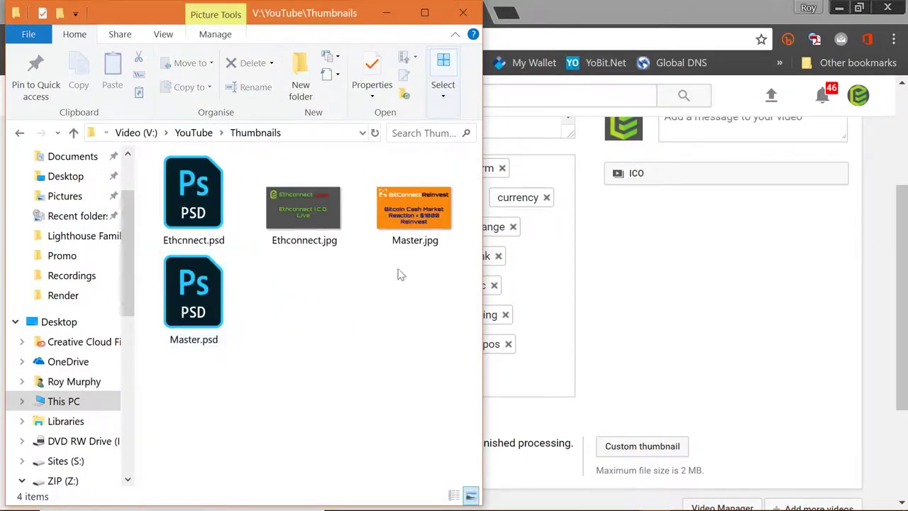
double_click(422, 224)
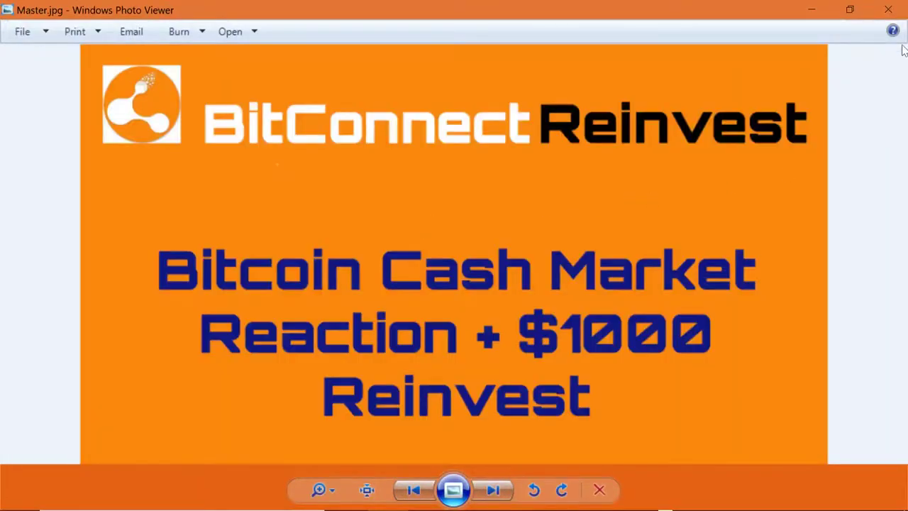
left_click(885, 7)
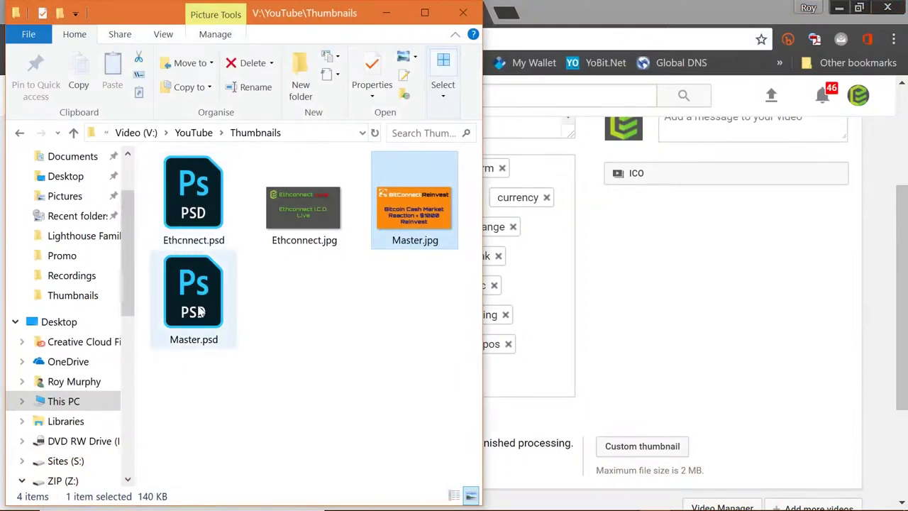
- Open Master.psd in Photoshop and switch the heading word beside BitConnect from Reinvest to Tutorial and on to News using layer visibility
mouse_move(201, 311)
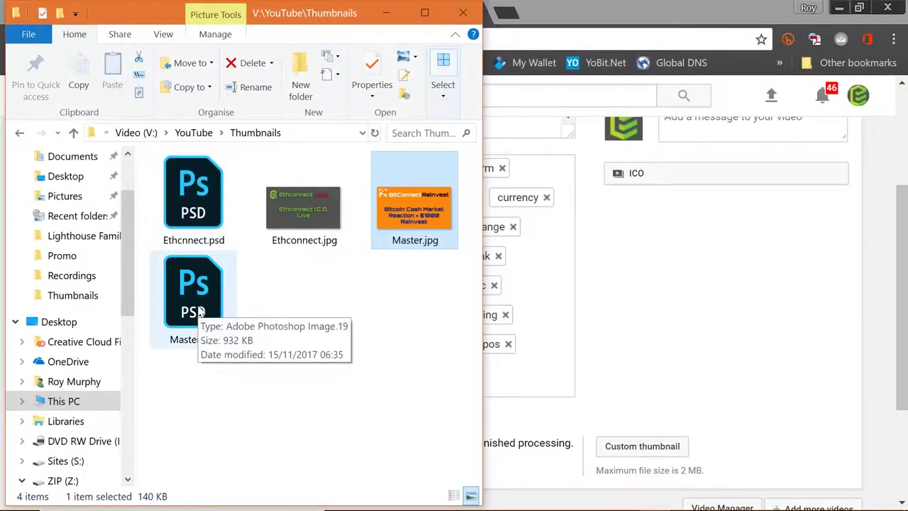
double_click(200, 311)
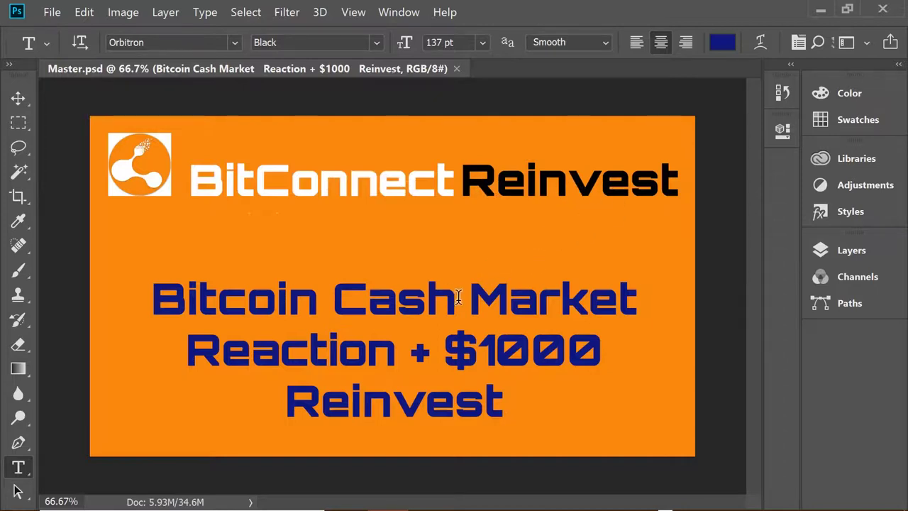
left_click(824, 255)
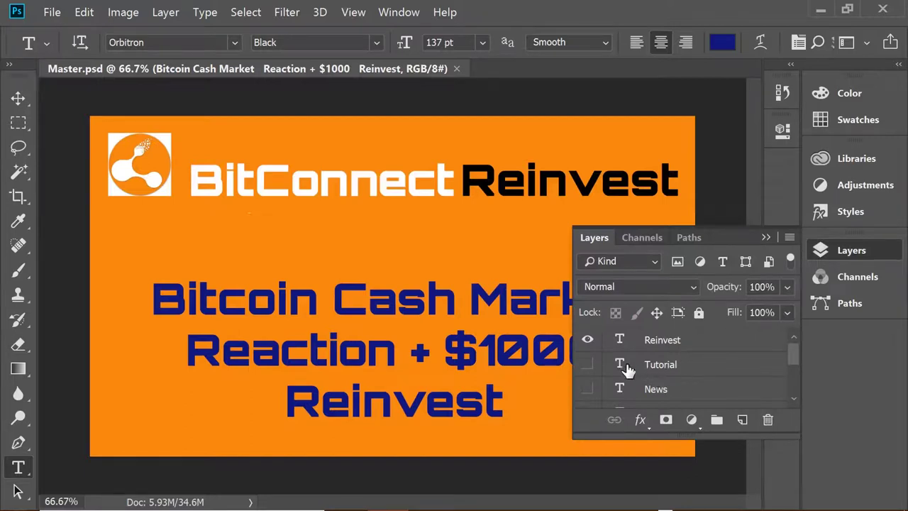
left_click(586, 343)
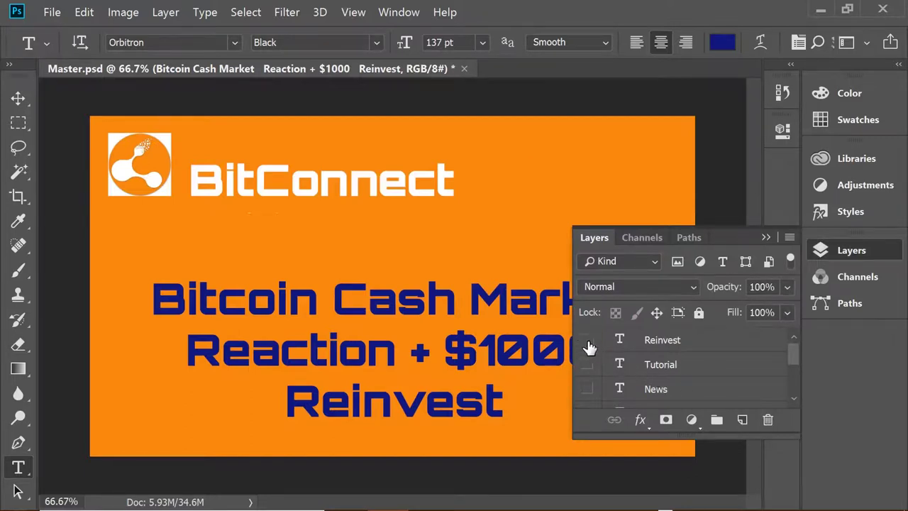
left_click(587, 364)
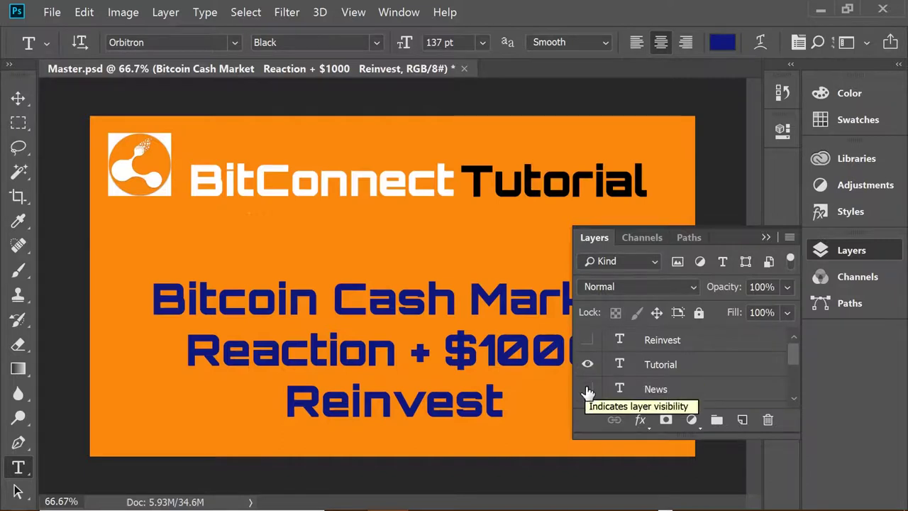
left_click(587, 389)
left_click(587, 365)
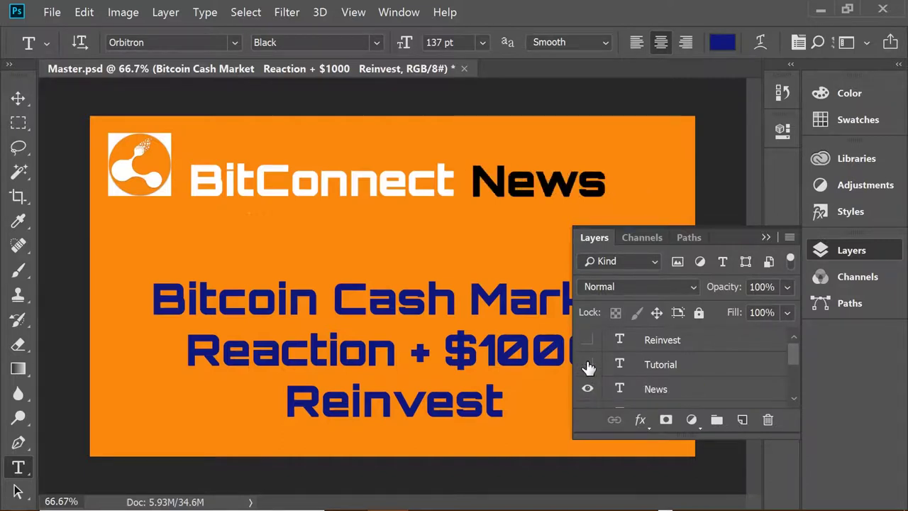
- Try out the Challenge and 101 heading layers by toggling their visibility, leaving only News shown beside BitConnect
scroll(587, 366, "down", 1)
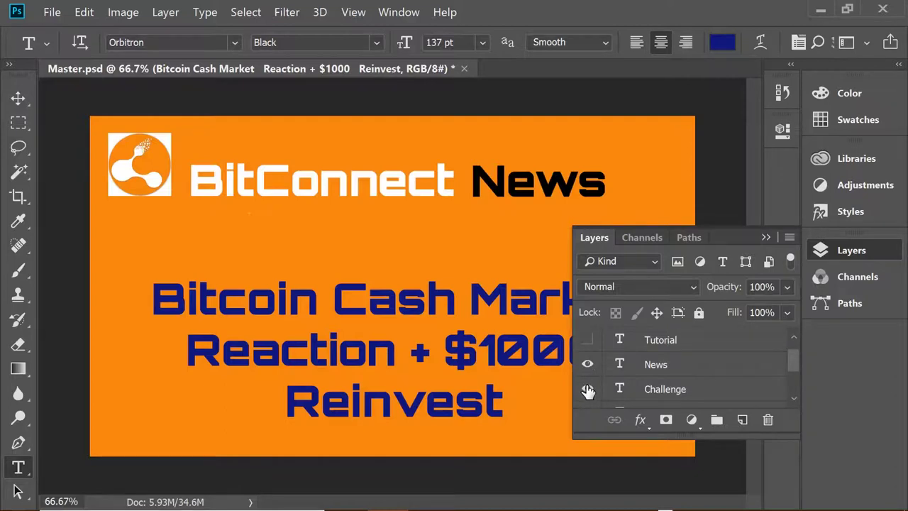
left_click(587, 389)
left_click(587, 389)
scroll(587, 389, "down", 1)
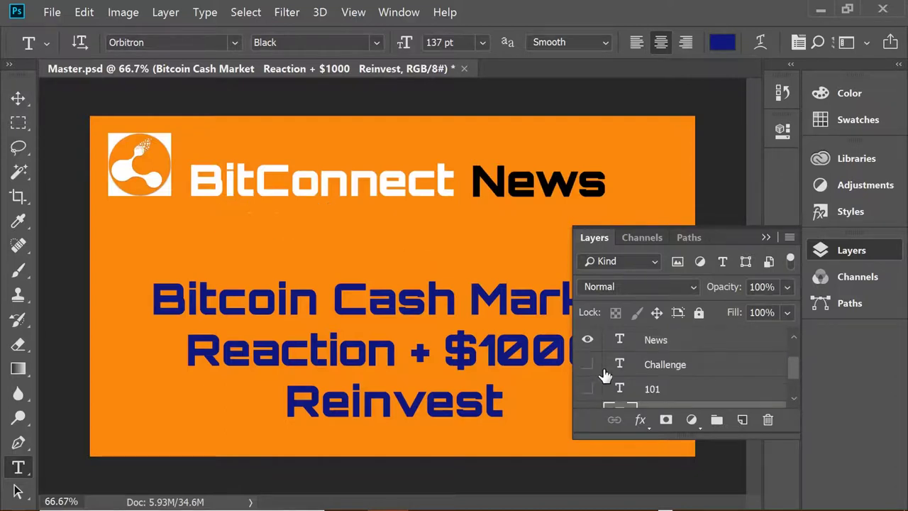
left_click(586, 389)
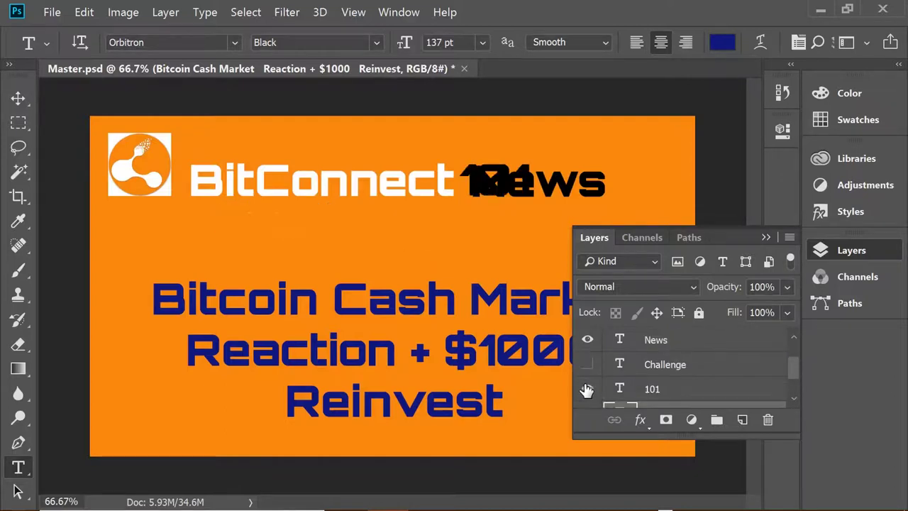
left_click(587, 340)
left_click(588, 340)
left_click(587, 389)
scroll(591, 389, "up", 1)
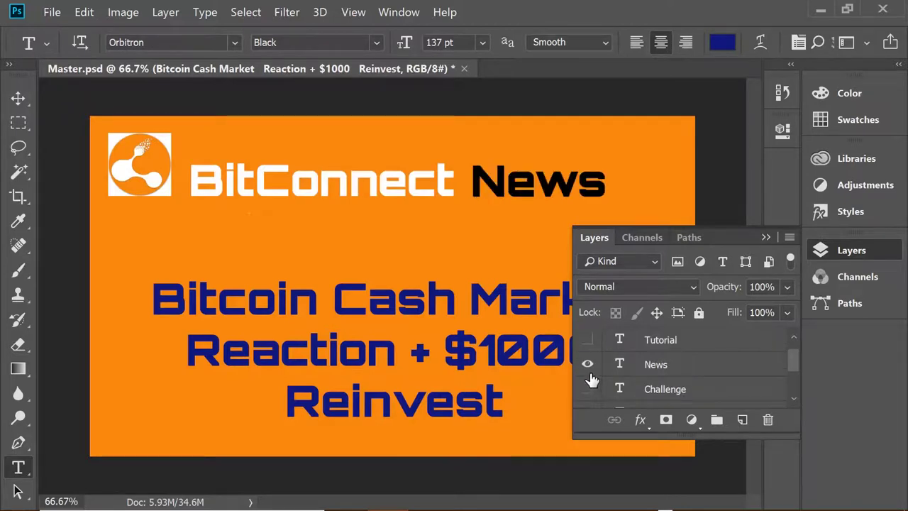
scroll(591, 388, "down", 2)
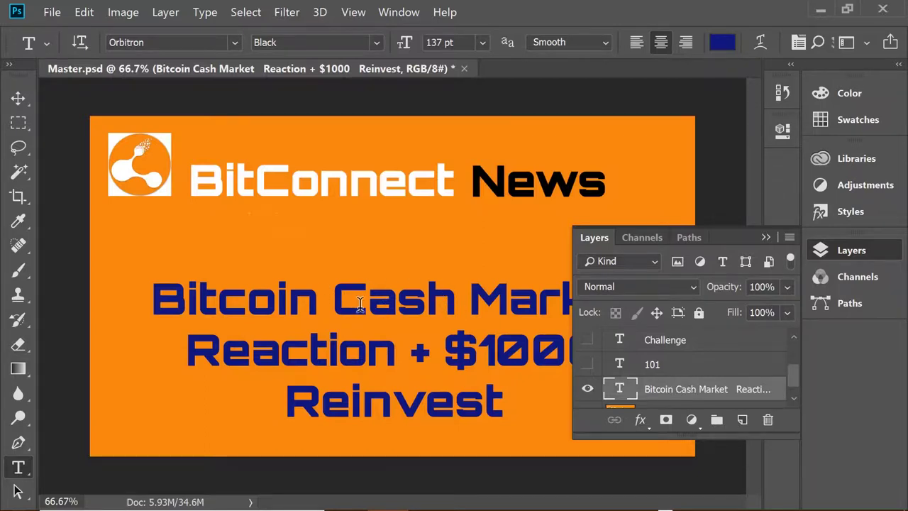
- Place the text cursor in the Bitcoin Cash Market headline, and quit Photoshop discarding the type edits and all changes to Master.psd
left_click(383, 303)
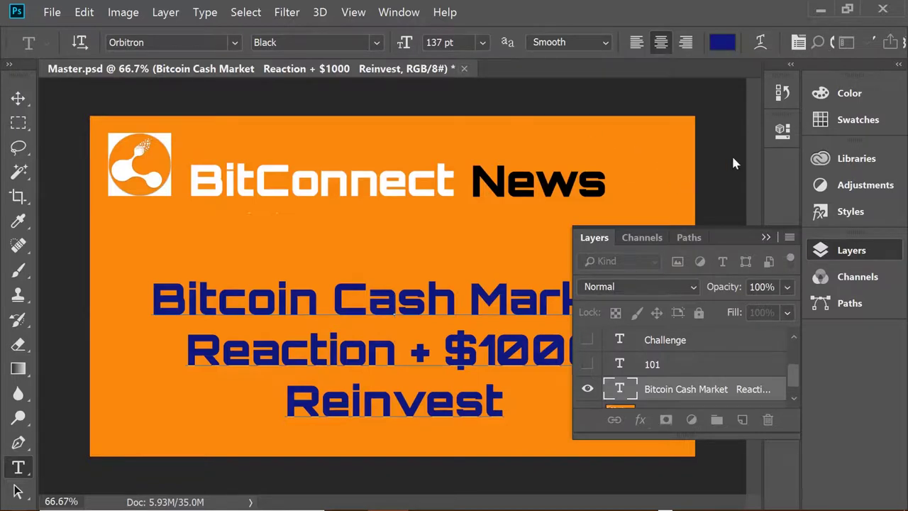
left_click(882, 9)
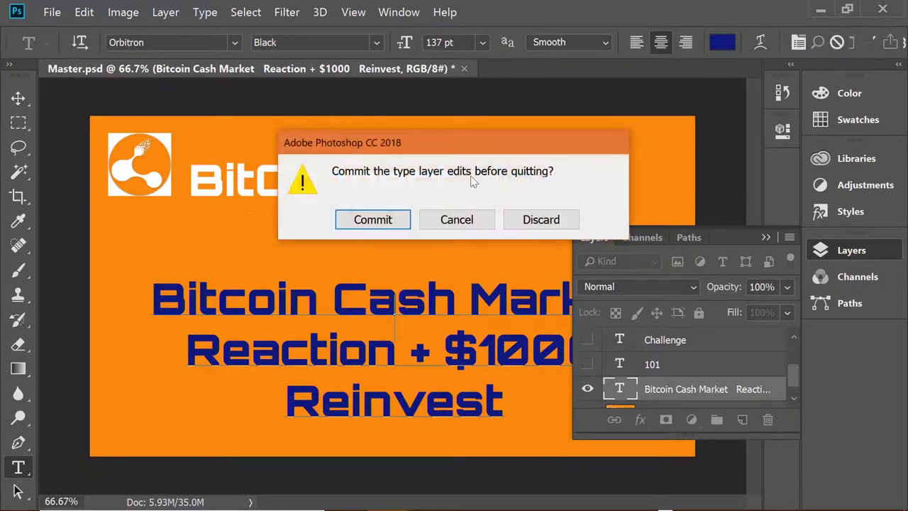
left_click(454, 220)
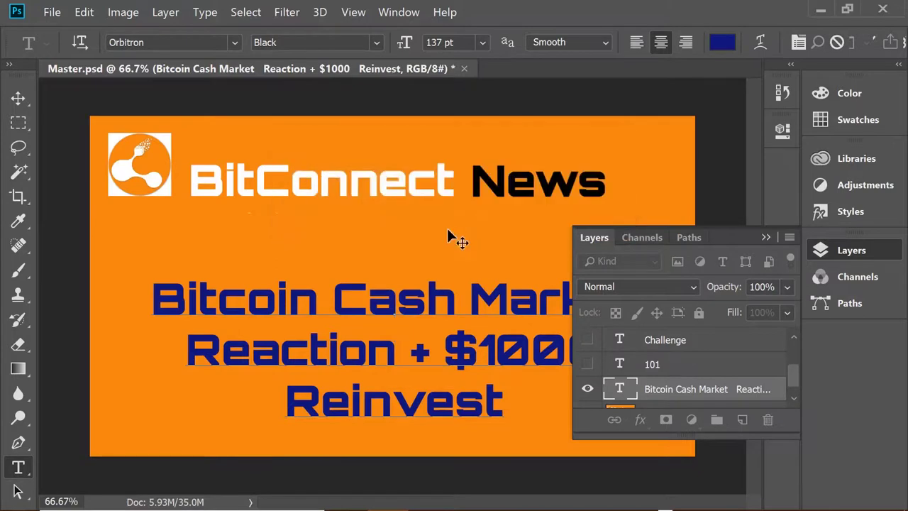
left_click(882, 8)
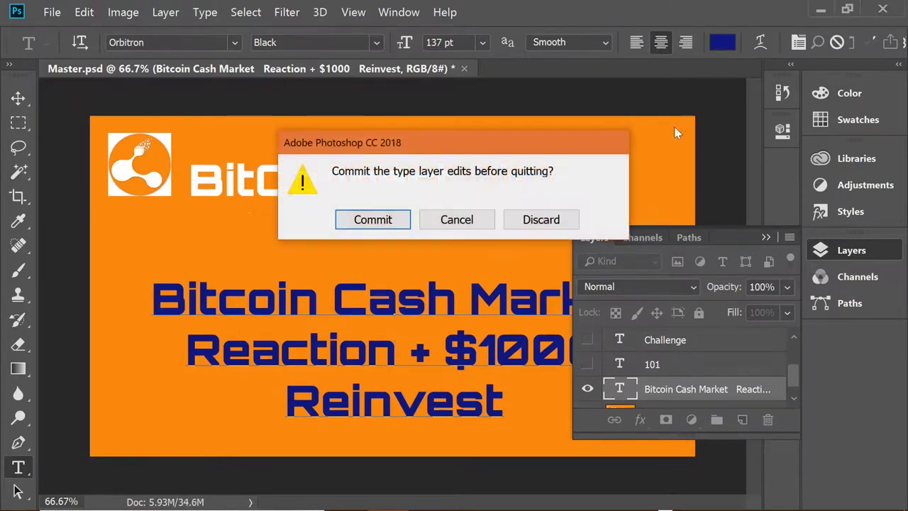
left_click(539, 220)
left_click(462, 219)
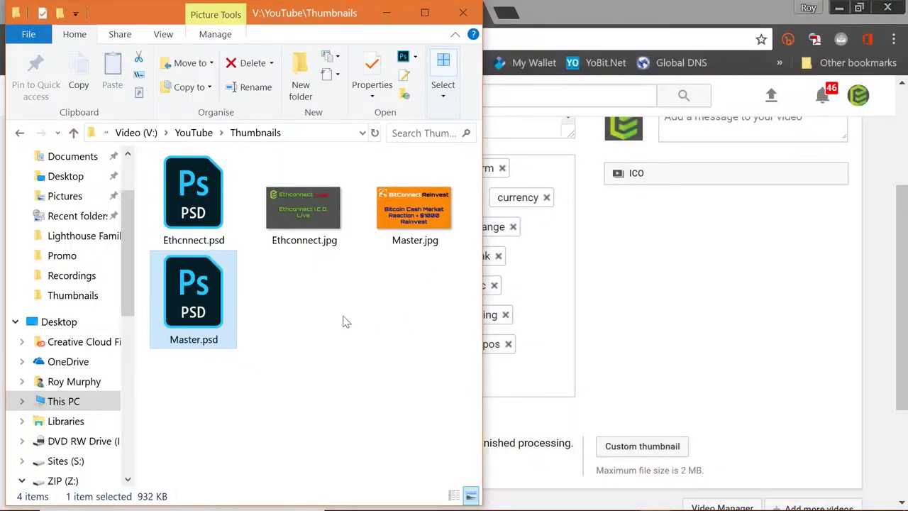
- Open Ethcnnect.psd from the Thumbnails folder and replace the red heading word "Live" with "News"
left_click(343, 321)
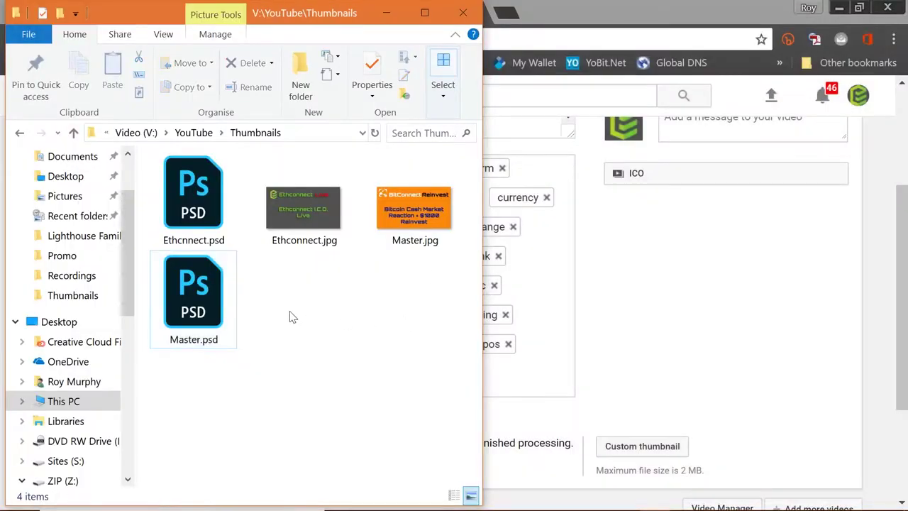
double_click(199, 210)
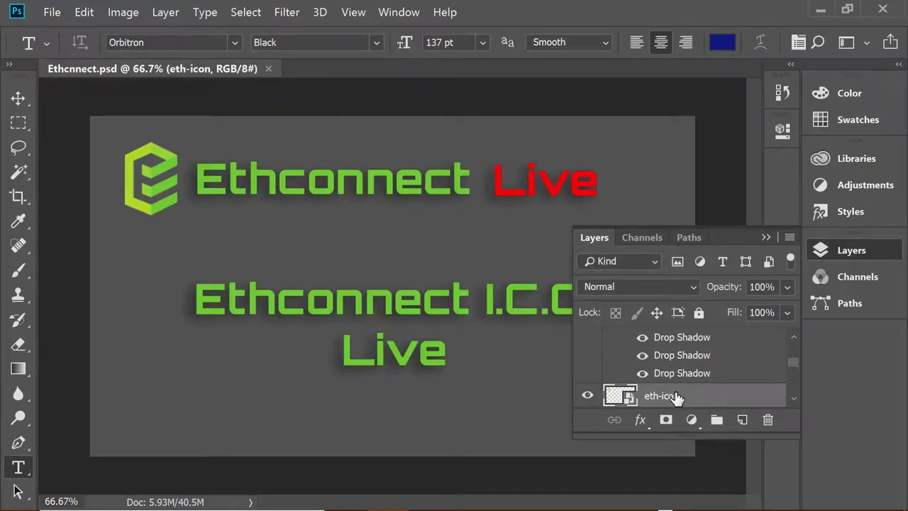
scroll(670, 395, "up", 3)
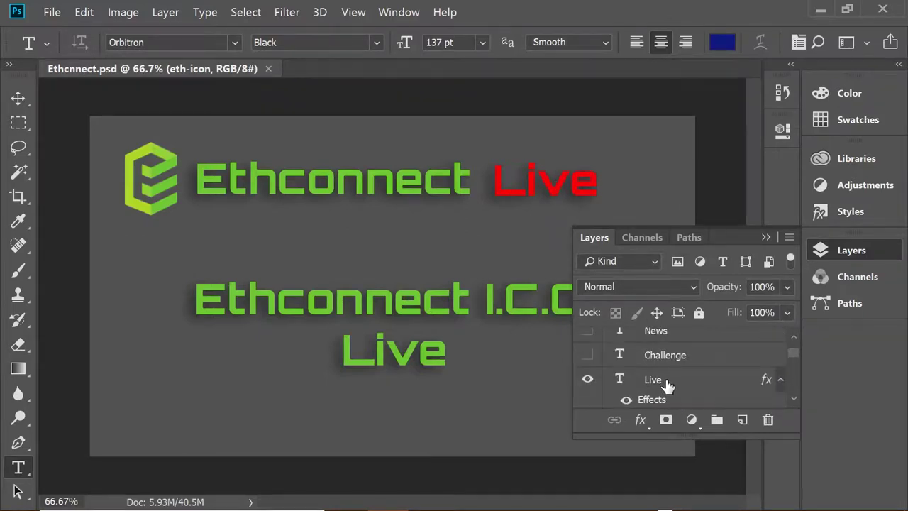
left_click(668, 378)
scroll(657, 348, "down", 1)
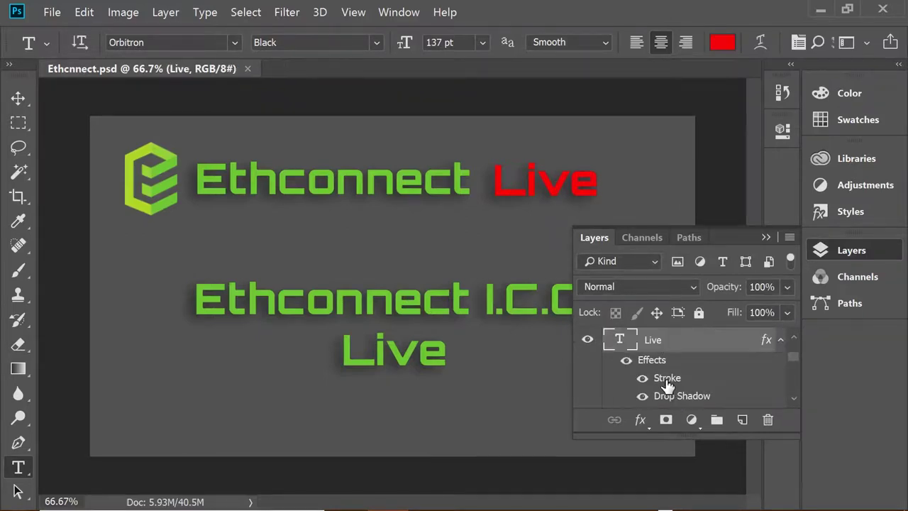
left_click(561, 177)
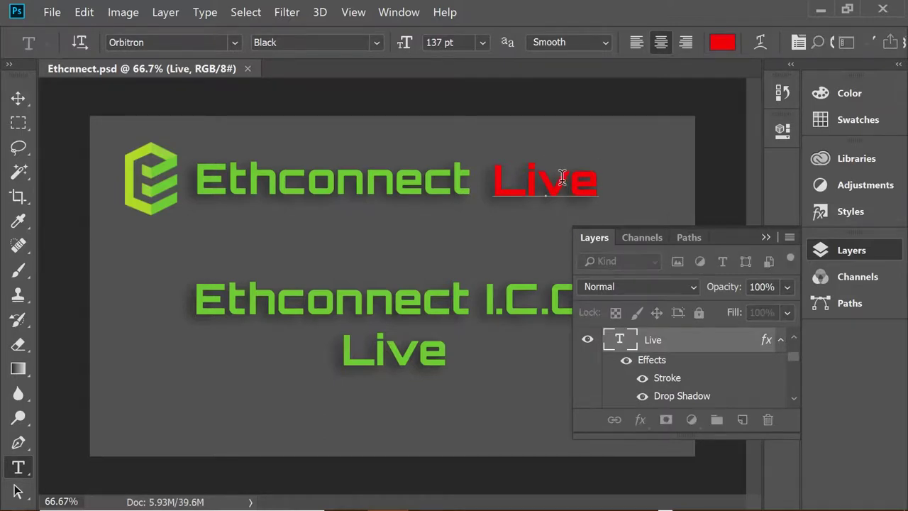
key("BackSpace")
key("BackSpace")
key("BackSpace")
key("BackSpace")
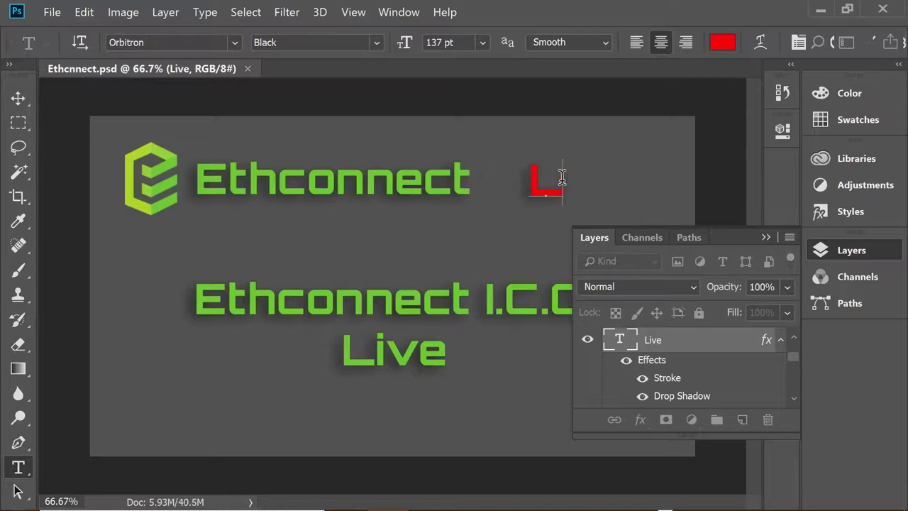
type("News")
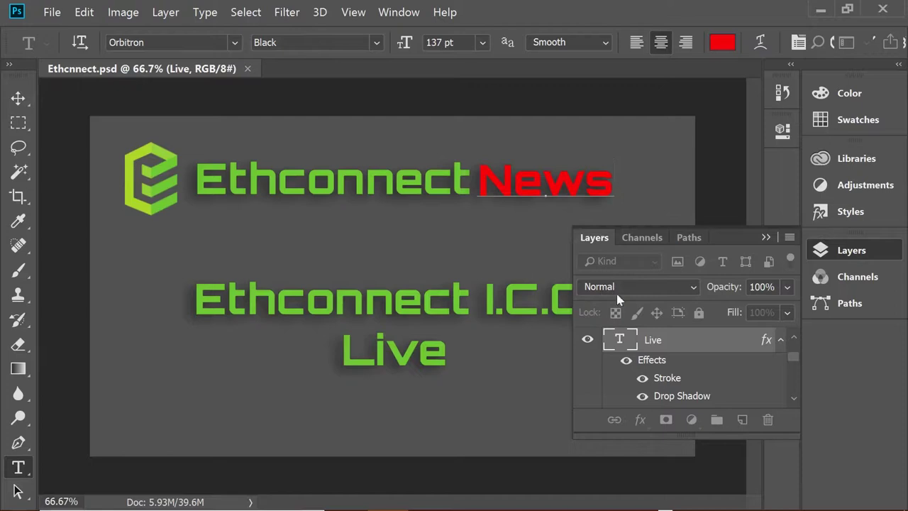
- Change the lower green headline to "Ethconnect Post" on the first line and "ICO Update" on the second, and save the PSD
scroll(698, 399, "down", 4)
scroll(694, 399, "down", 1)
scroll(683, 387, "down", 1)
scroll(683, 387, "down", 5)
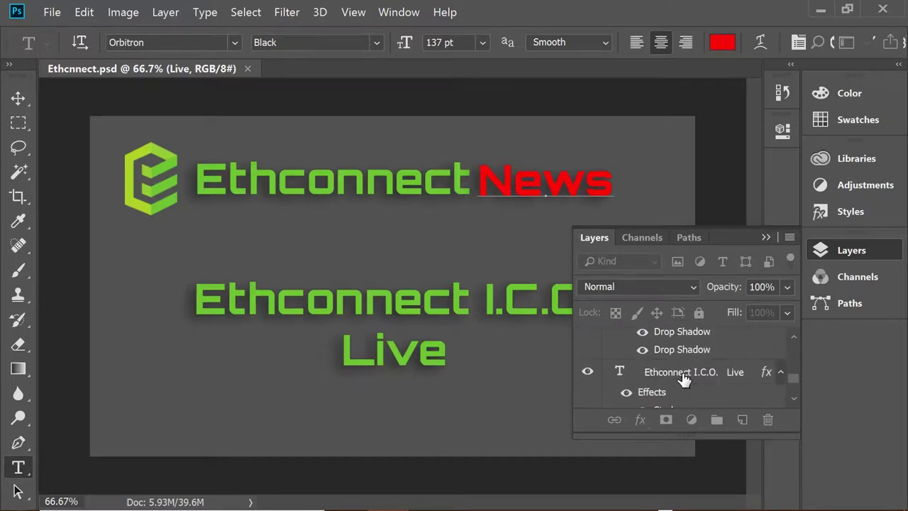
left_click(683, 376)
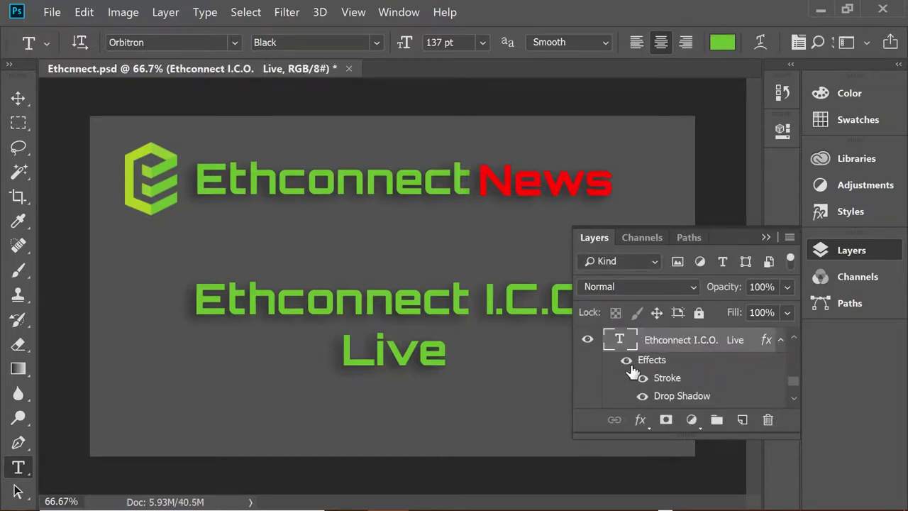
left_click(447, 356)
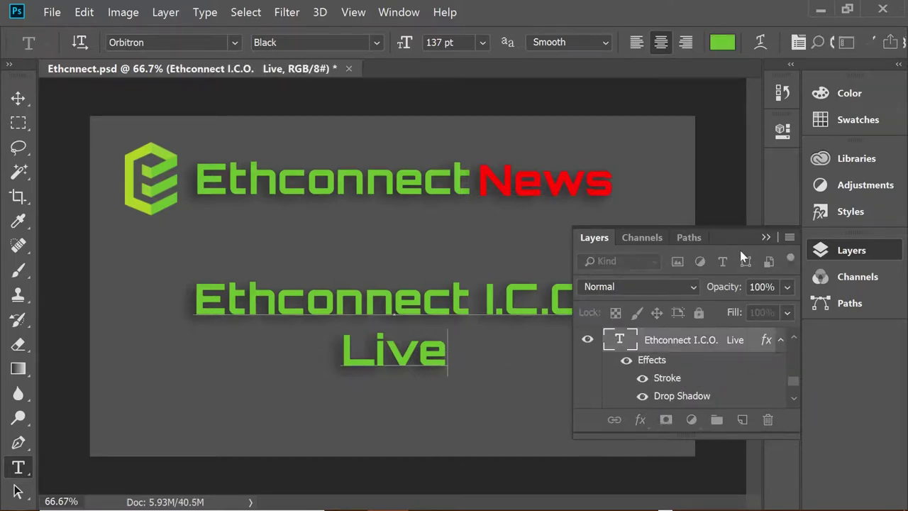
left_click(765, 237)
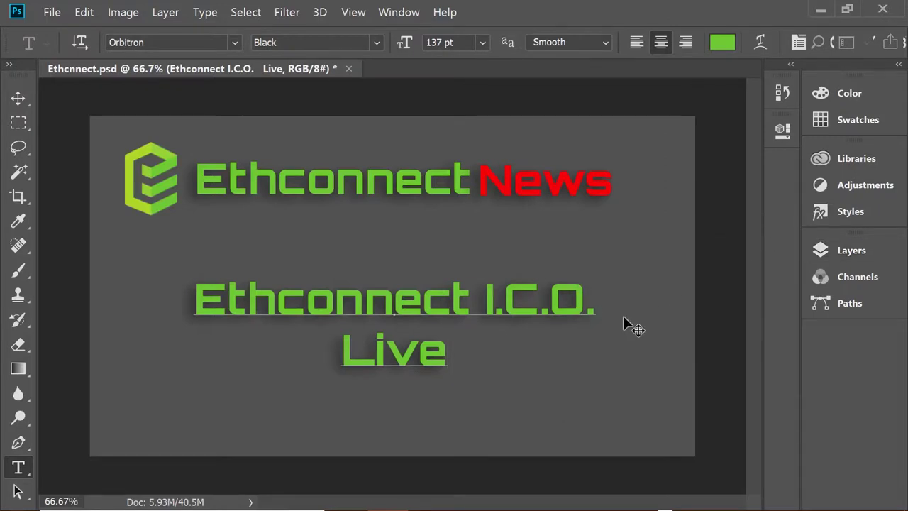
key("BackSpace")
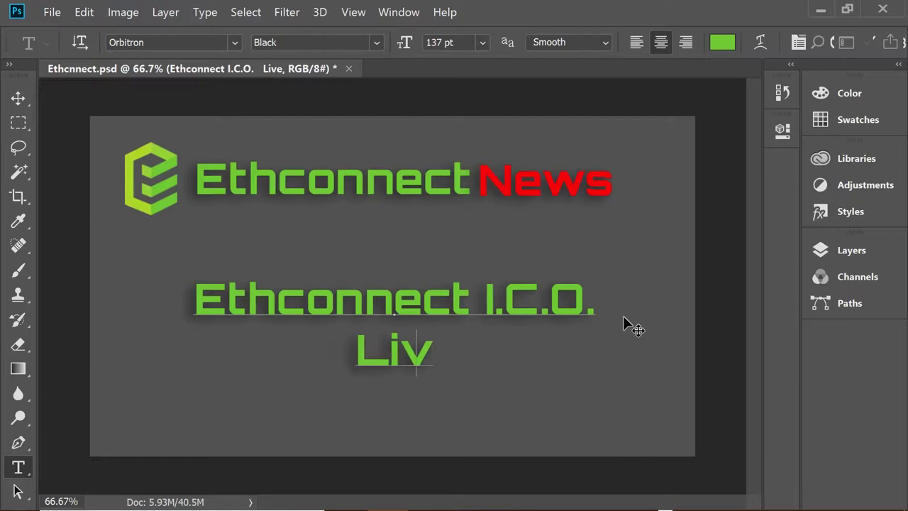
key("BackSpace")
key("BackSpace")
key("BackSpace")
key("BackSpace")
key("BackSpace")
key("BackSpace")
key("BackSpace")
key("BackSpace")
key("BackSpace")
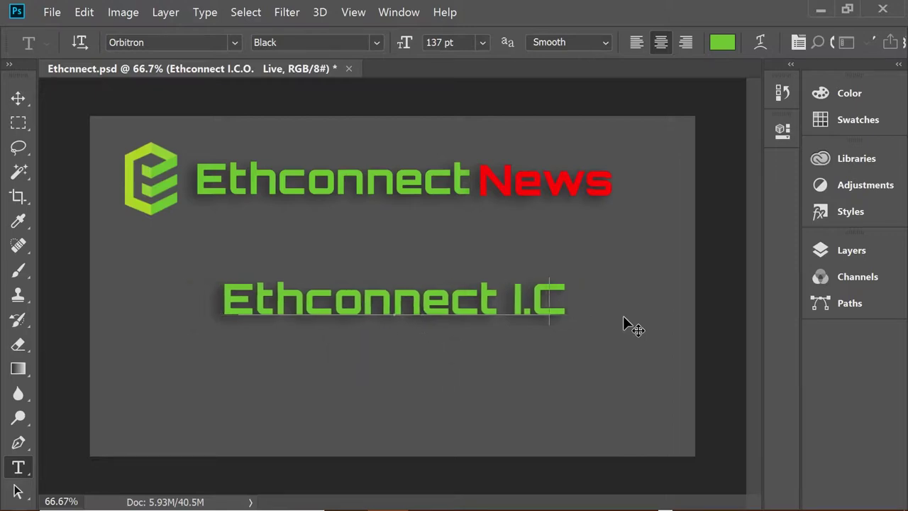
key("BackSpace")
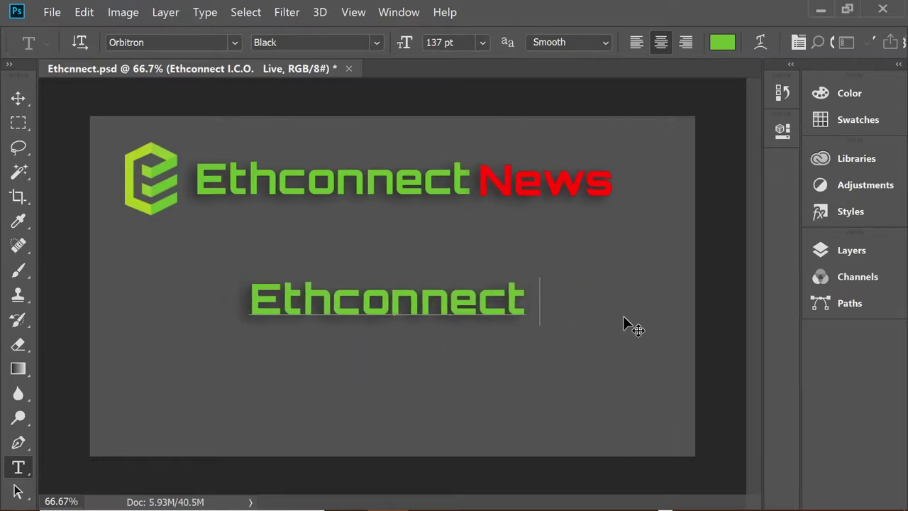
type("Post")
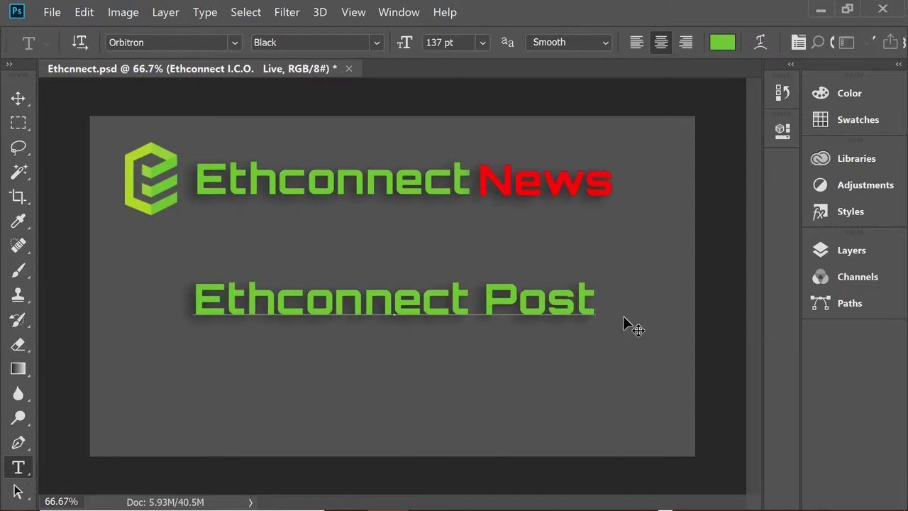
key("Return")
type("ICO Update")
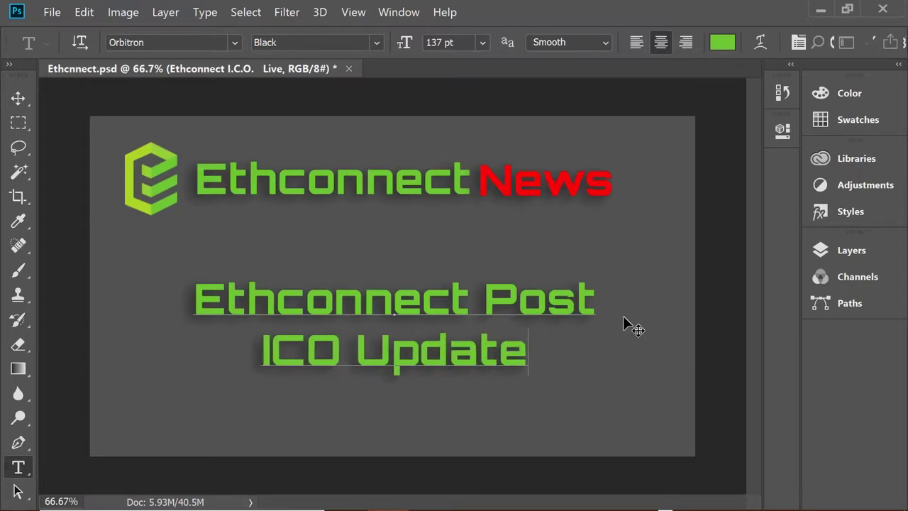
left_click(51, 13)
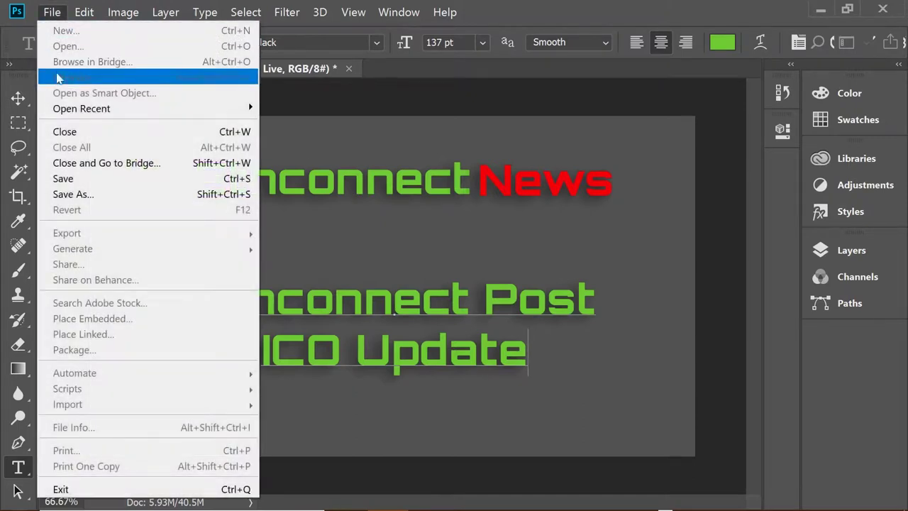
left_click(63, 178)
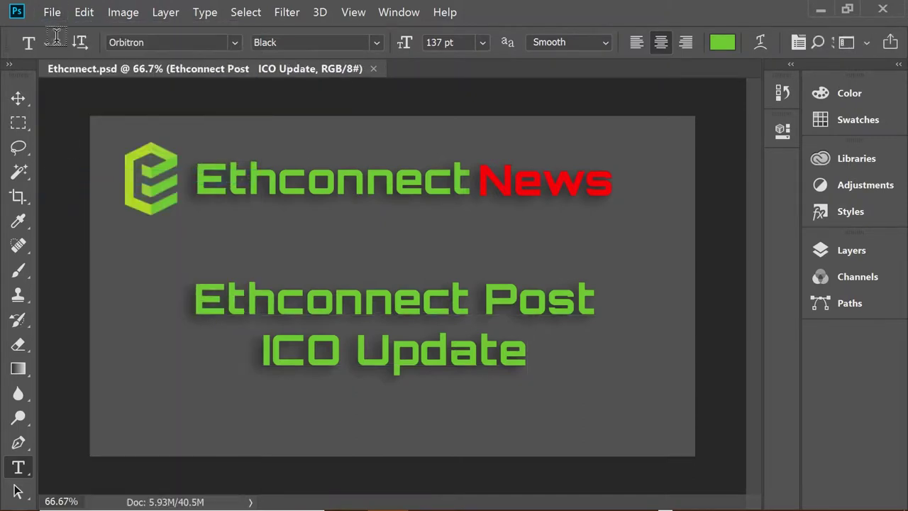
- Save a JPEG copy of the thumbnail as Ethcnnect.jpg in the Thumbnails folder at quality 8 with progressive format
left_click(81, 12)
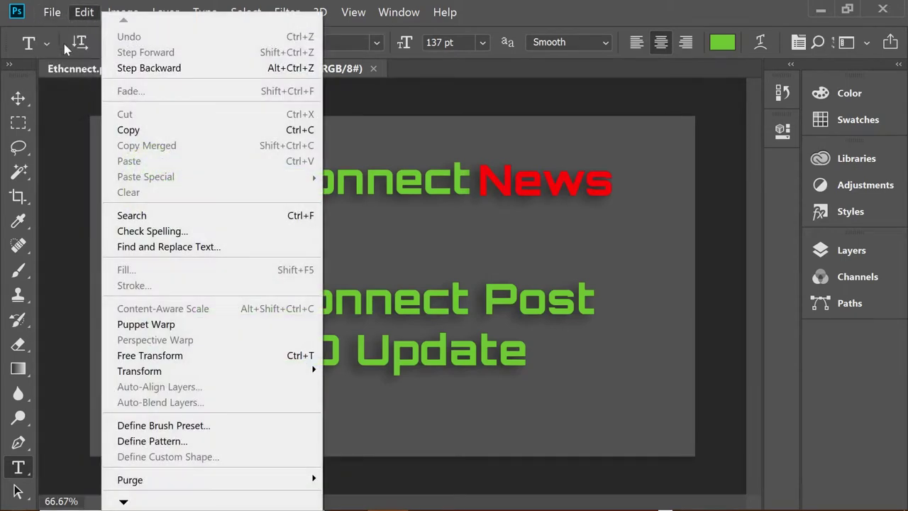
left_click(51, 13)
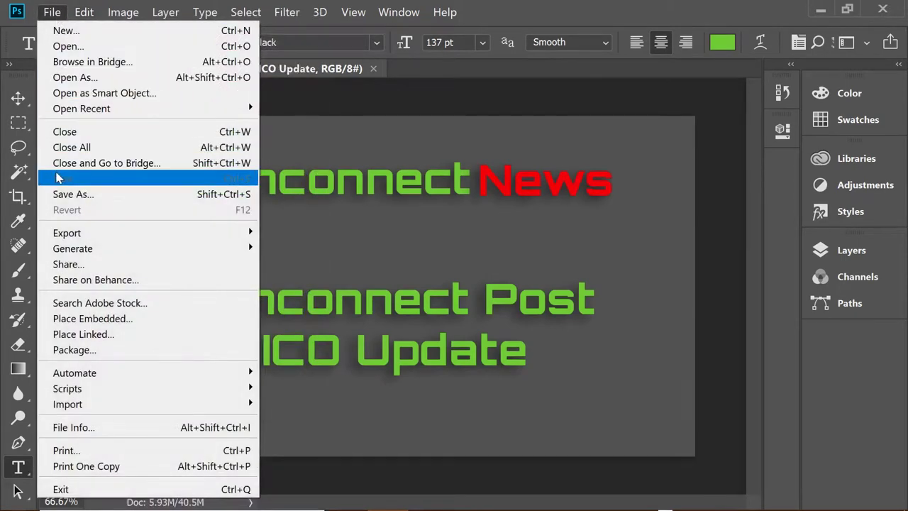
left_click(69, 197)
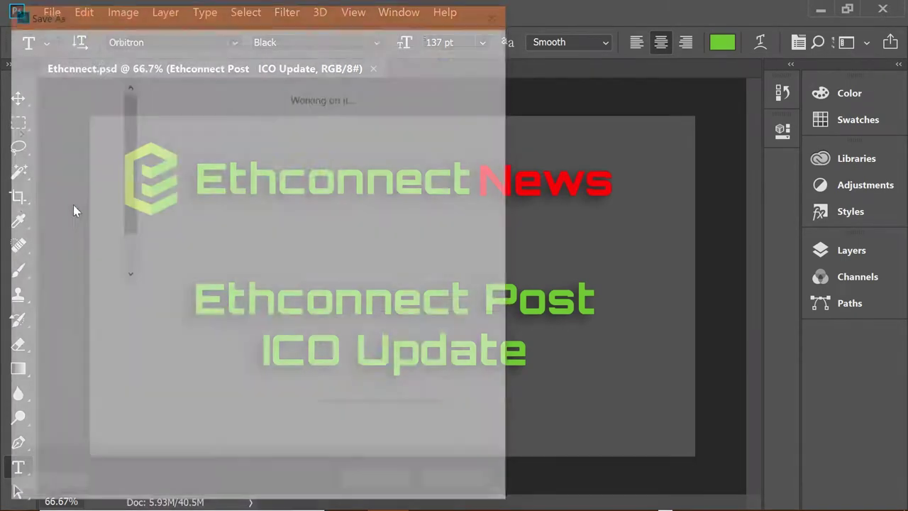
left_click(249, 321)
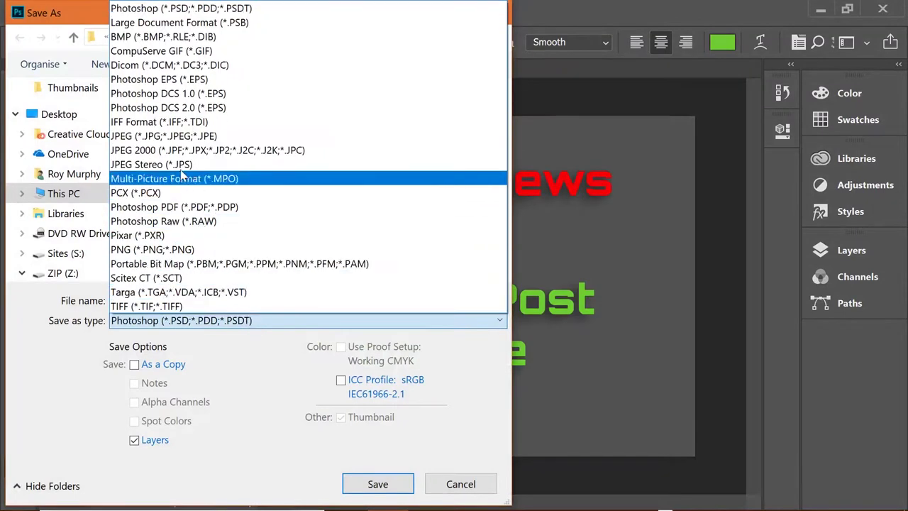
left_click(178, 136)
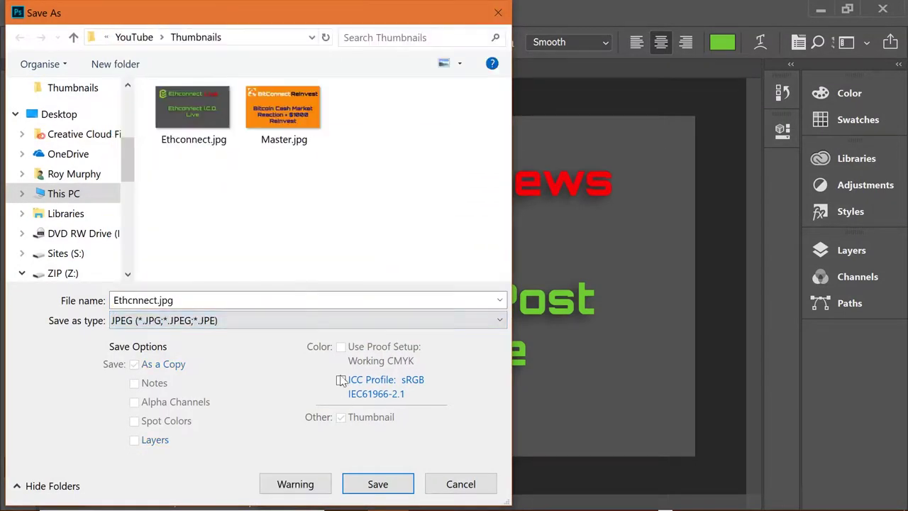
left_click(373, 482)
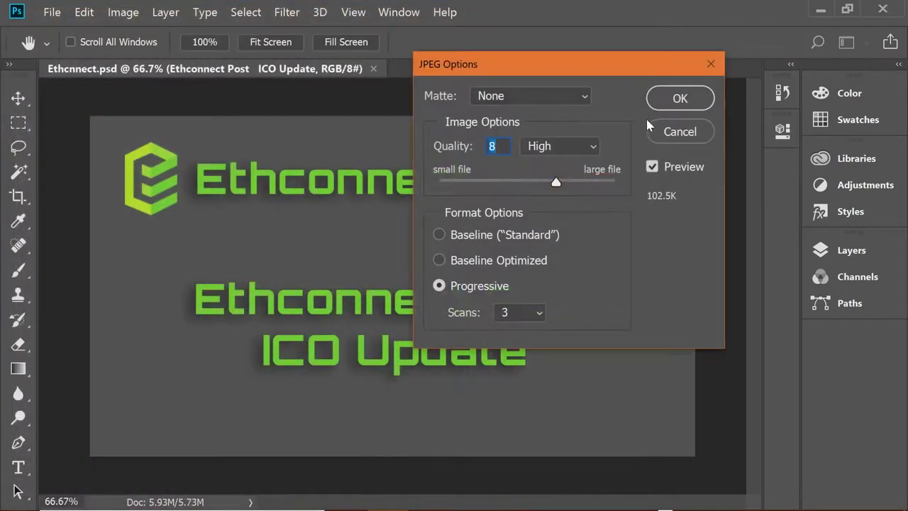
left_click(663, 103)
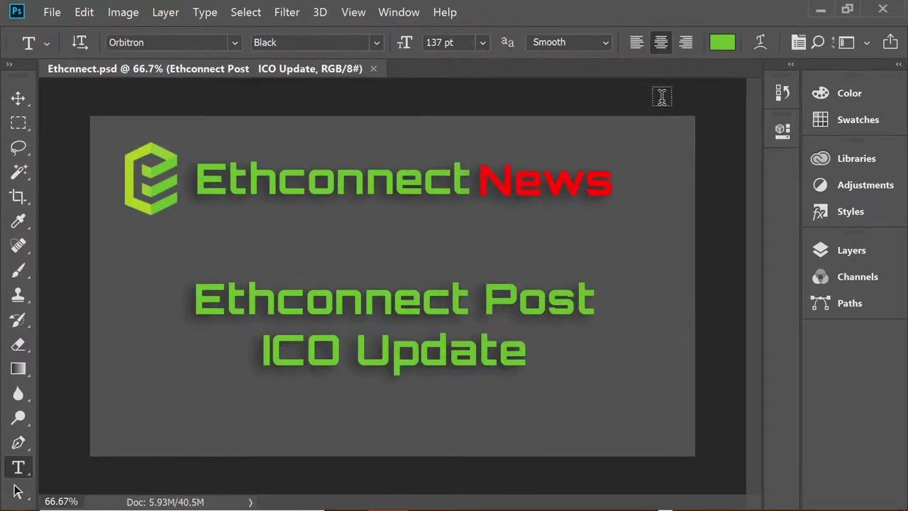
- Quit Photoshop and delete Ethcnnect.jpg from the Thumbnails folder
left_click(882, 8)
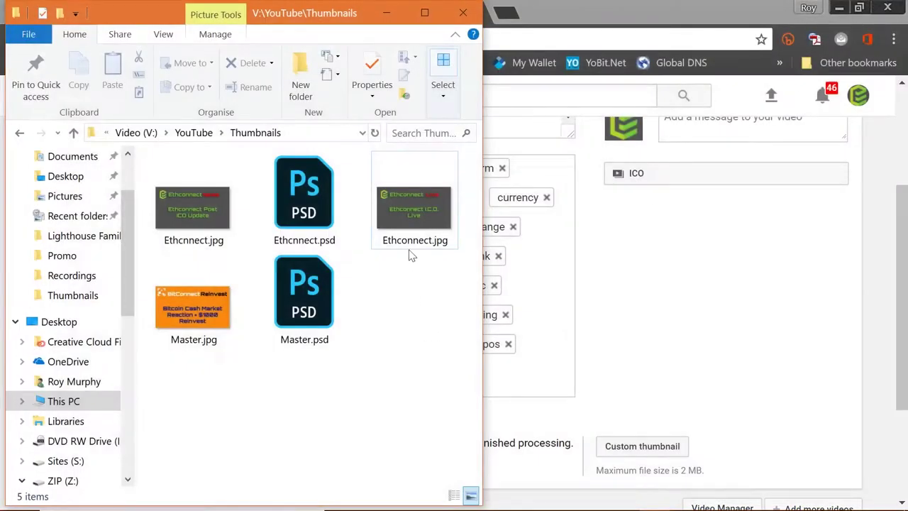
left_click(198, 221)
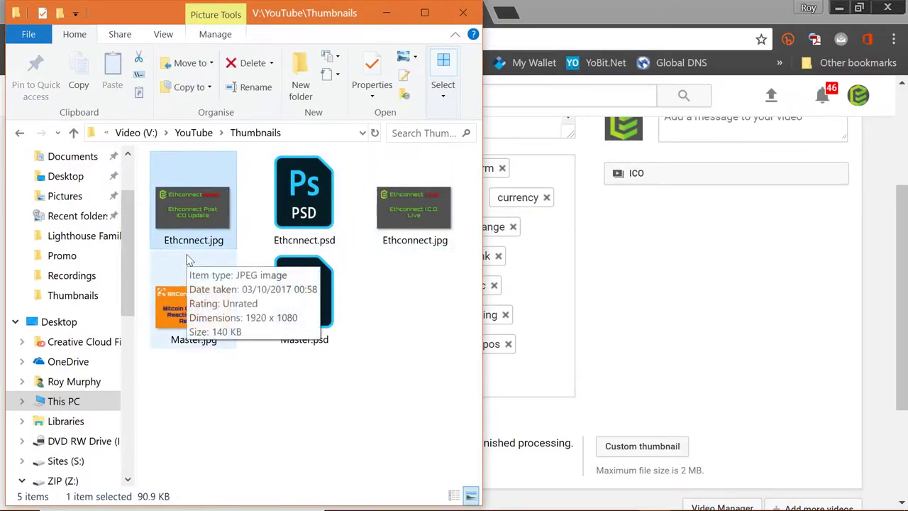
key("Delete")
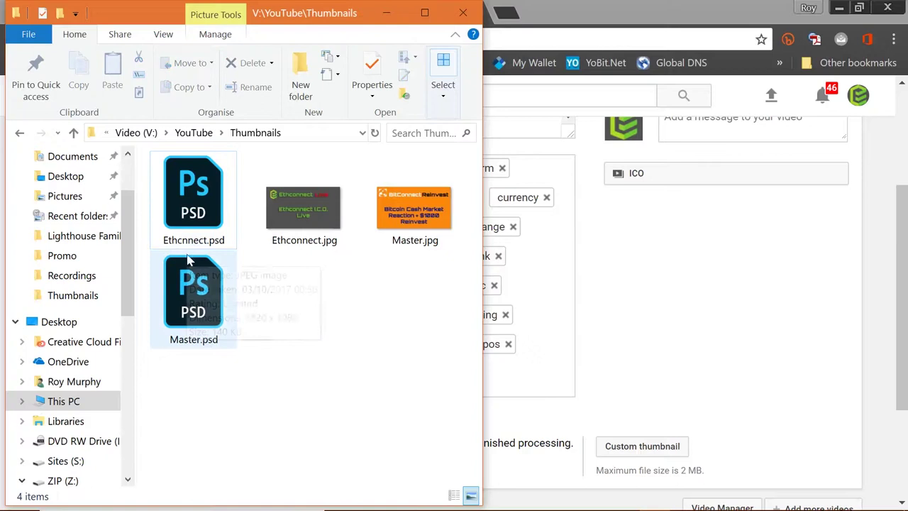
left_click(305, 224)
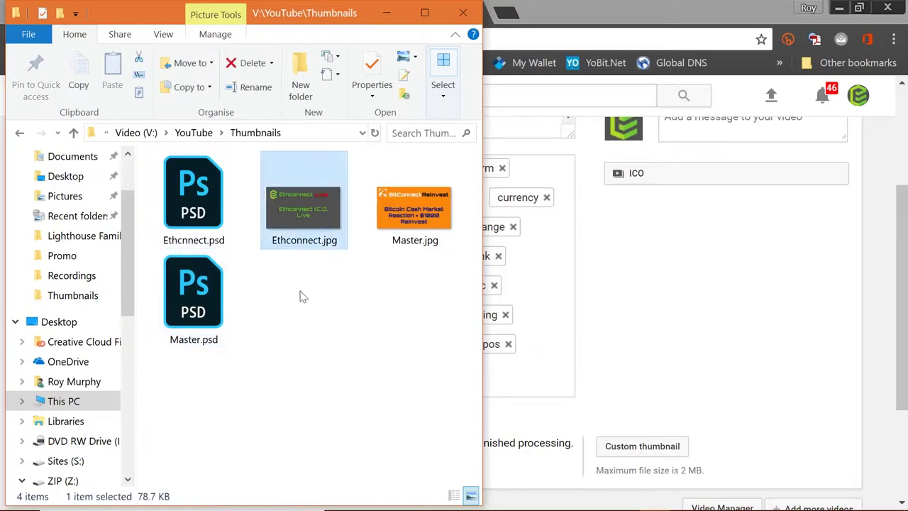
left_click(345, 286)
left_click(461, 14)
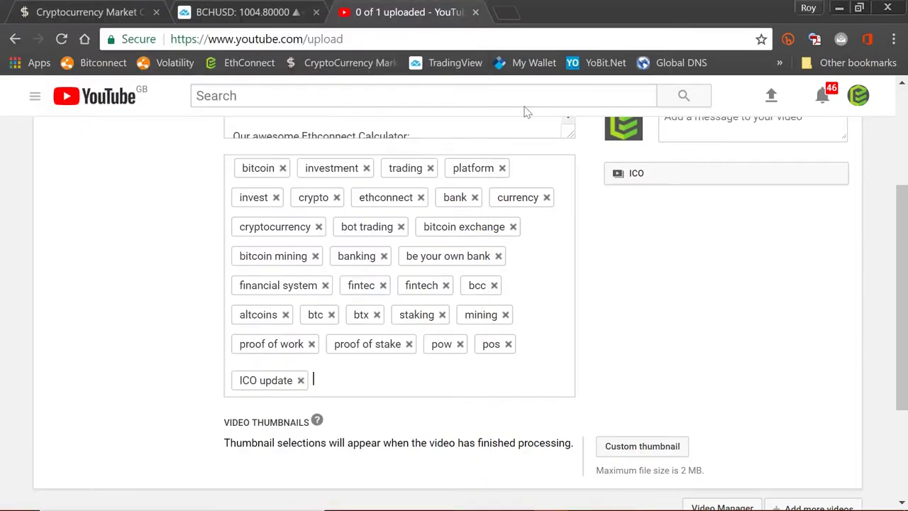
- Start choosing a custom thumbnail for the YouTube upload and browse to the YouTube\Thumbnails folder on the Video (V:) drive
scroll(618, 277, "up", 3)
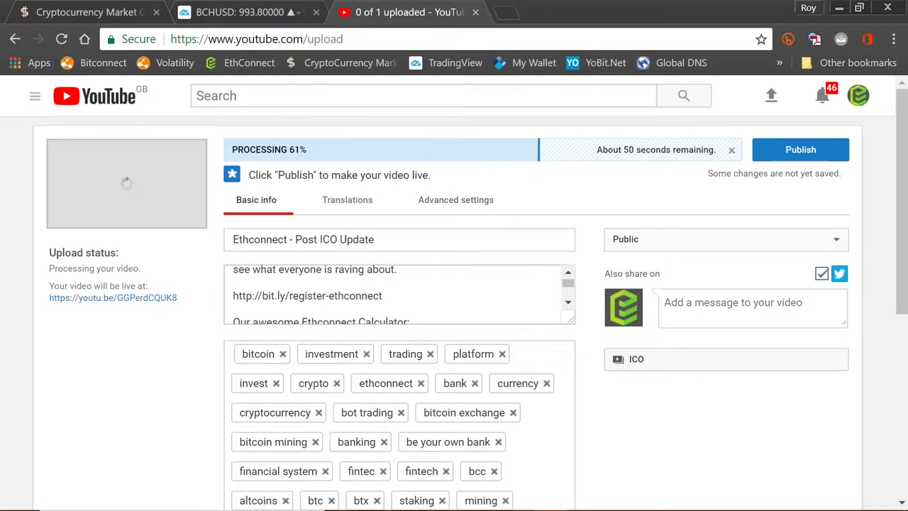
scroll(593, 324, "down", 5)
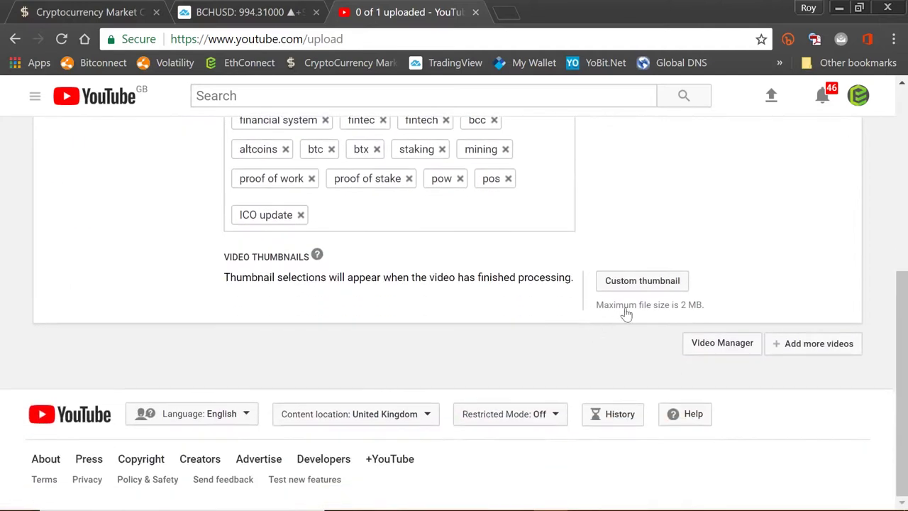
left_click(628, 283)
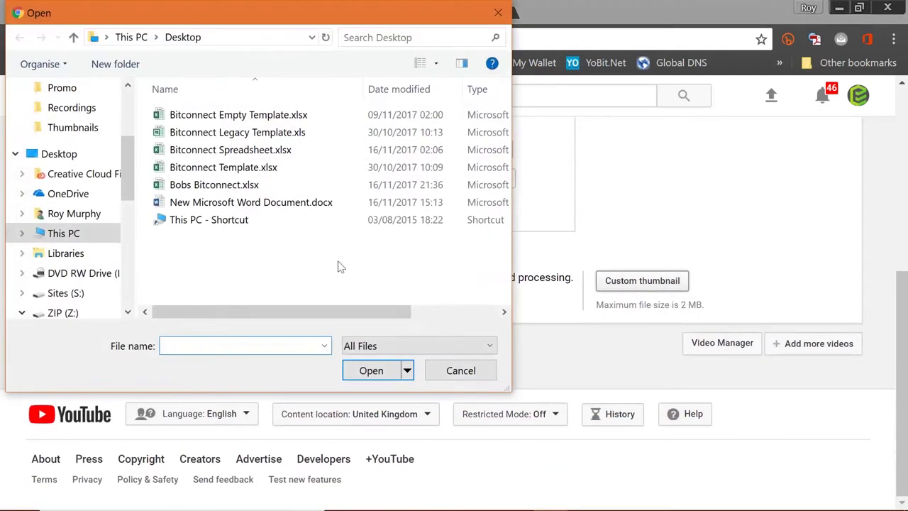
left_click(75, 234)
scroll(293, 231, "down", 10)
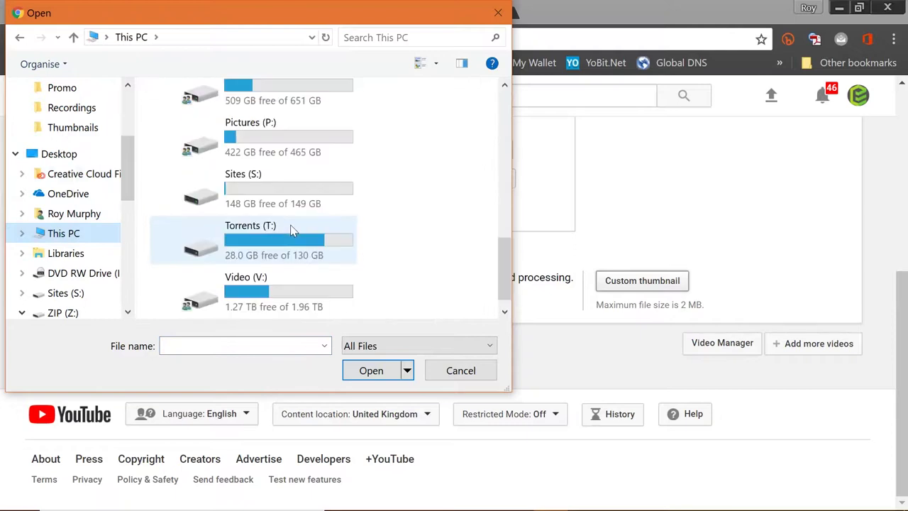
double_click(274, 286)
double_click(366, 251)
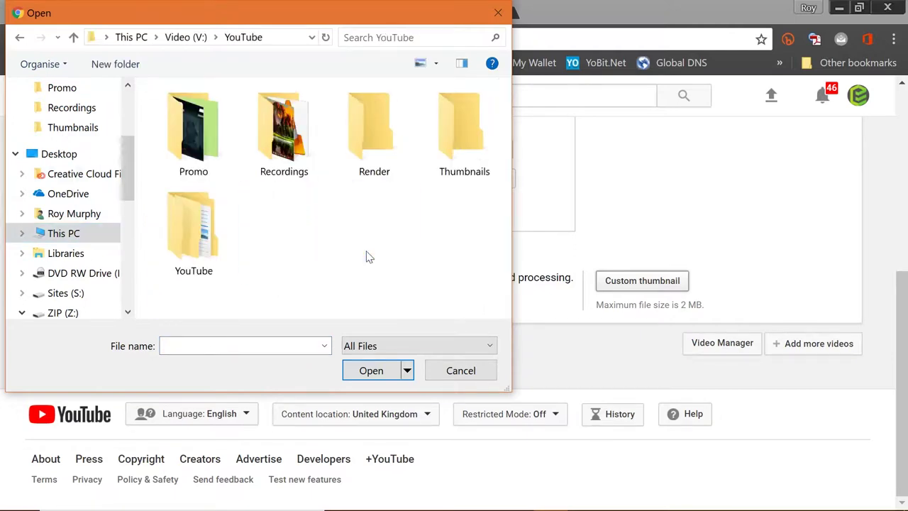
double_click(441, 151)
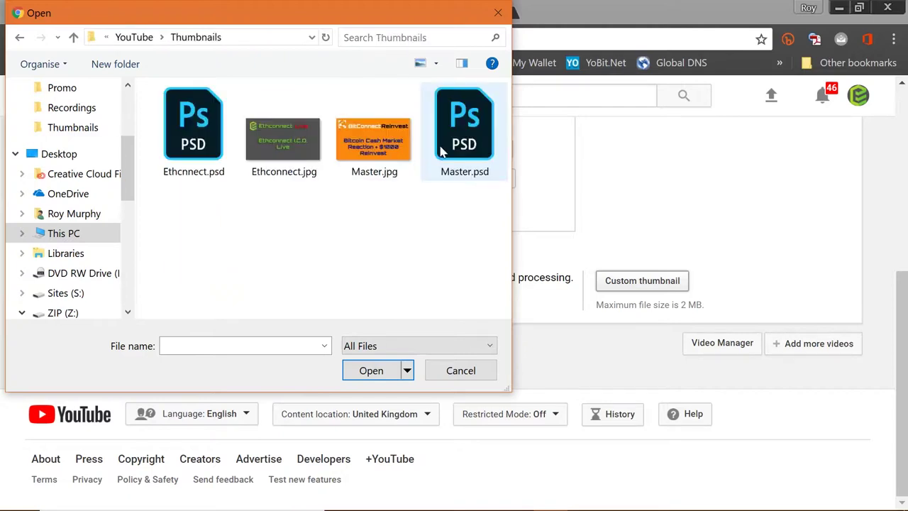
- Delete Ethconnect.jpg from the Thumbnails folder and try to upload Ethcnnect.psd as the custom thumbnail
left_click(305, 162)
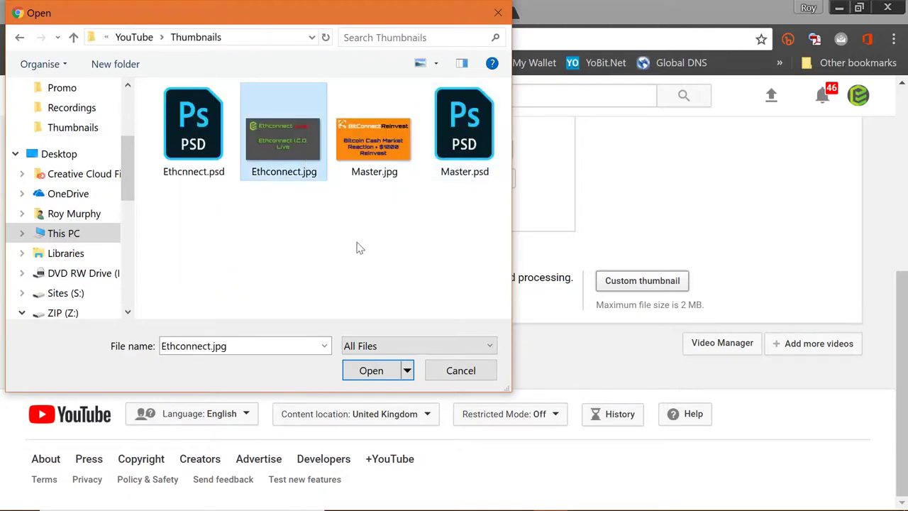
left_click(293, 205)
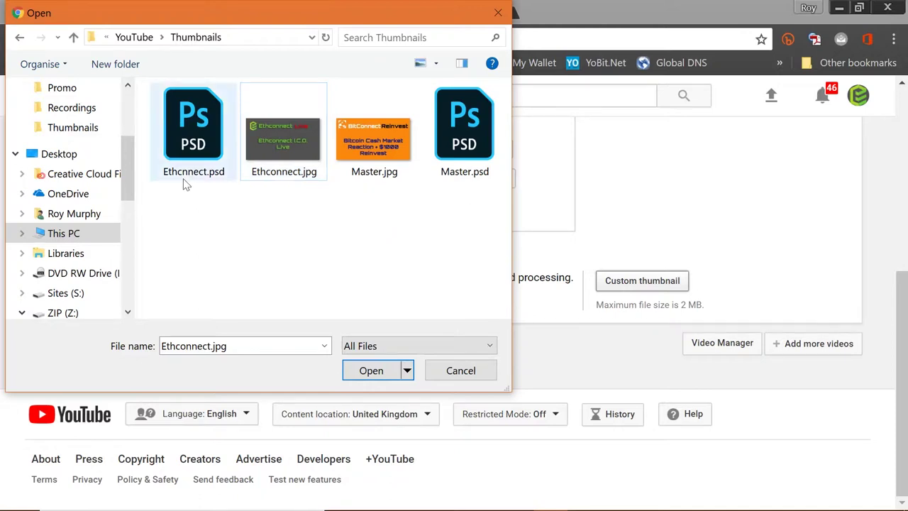
left_click(286, 177)
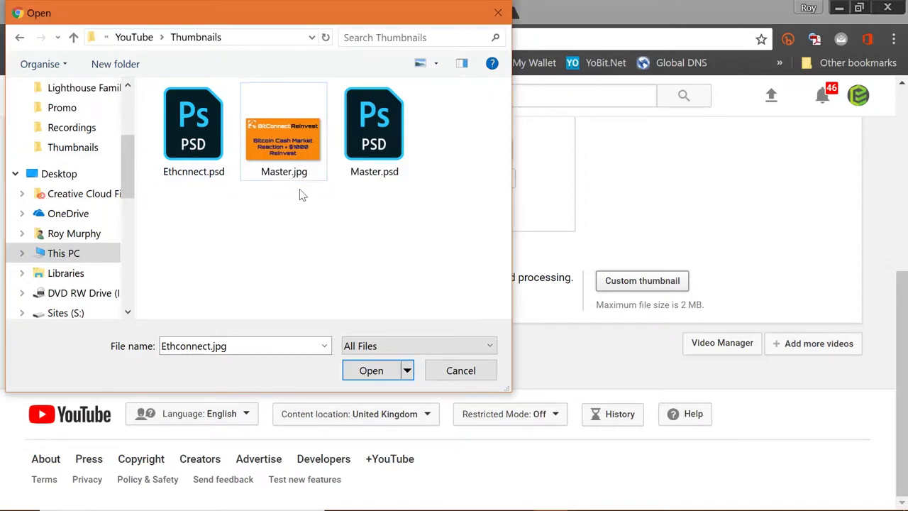
double_click(204, 162)
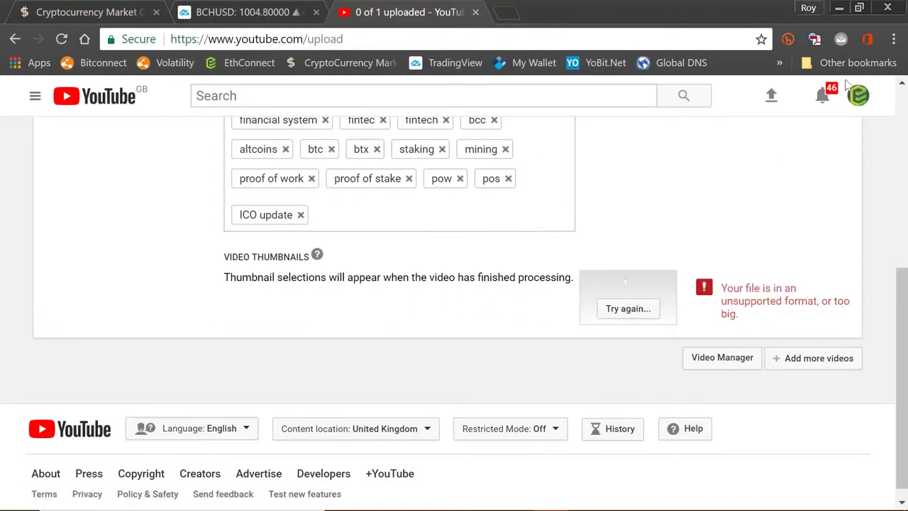
- Switch to File Explorer and open the YouTube\Thumbnails folder on the Video (V:) drive
left_click(839, 8)
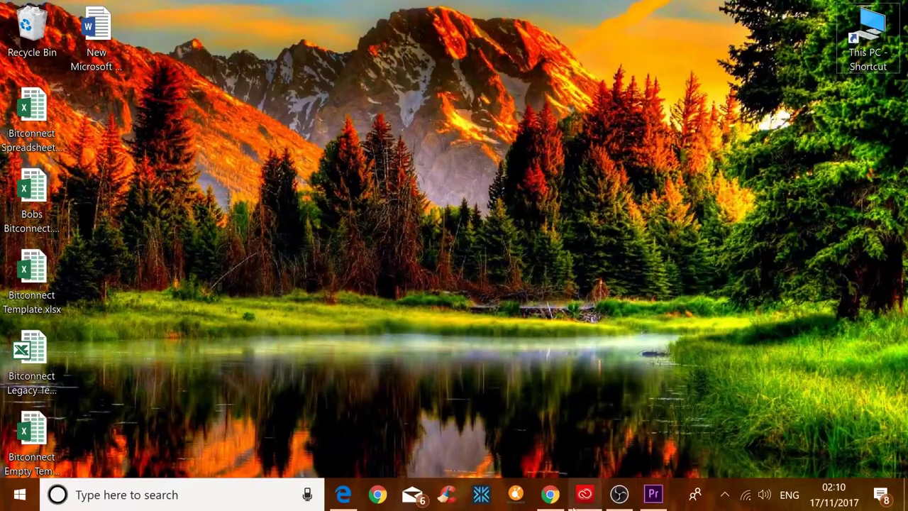
double_click(867, 35)
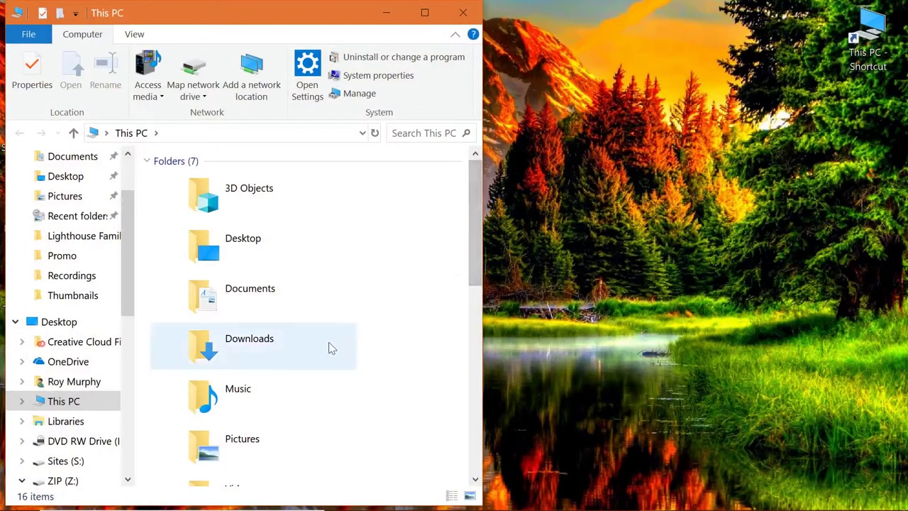
scroll(329, 344, "down", 5)
double_click(287, 417)
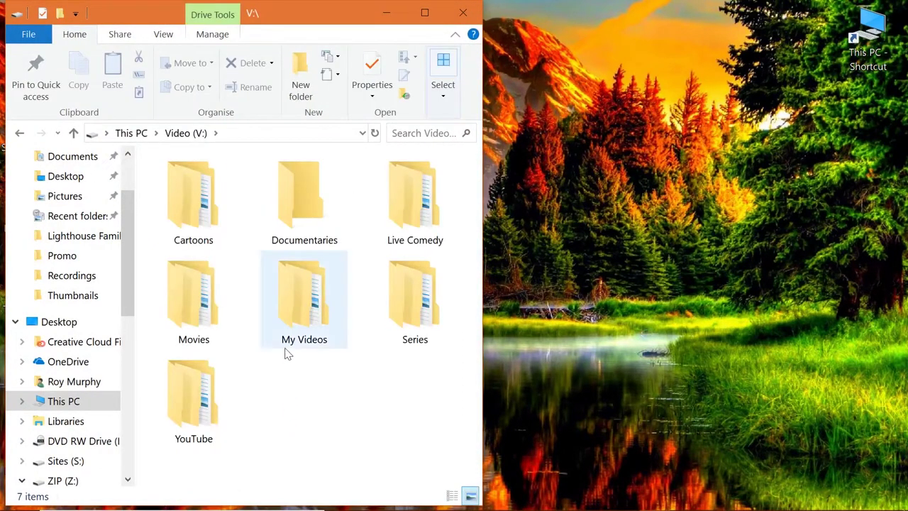
double_click(210, 403)
double_click(217, 309)
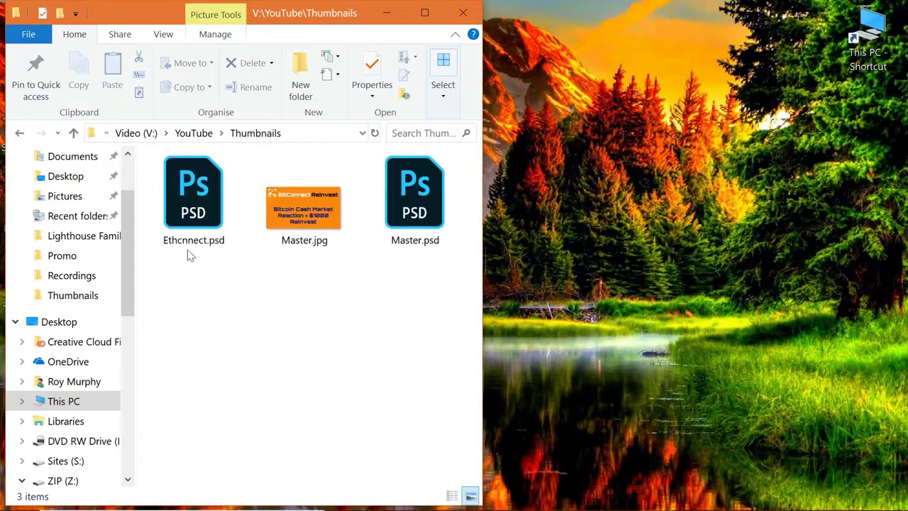
- Correct the spelling of the Ethcnnect.psd file name to Ethconnect.psd
left_click(183, 245)
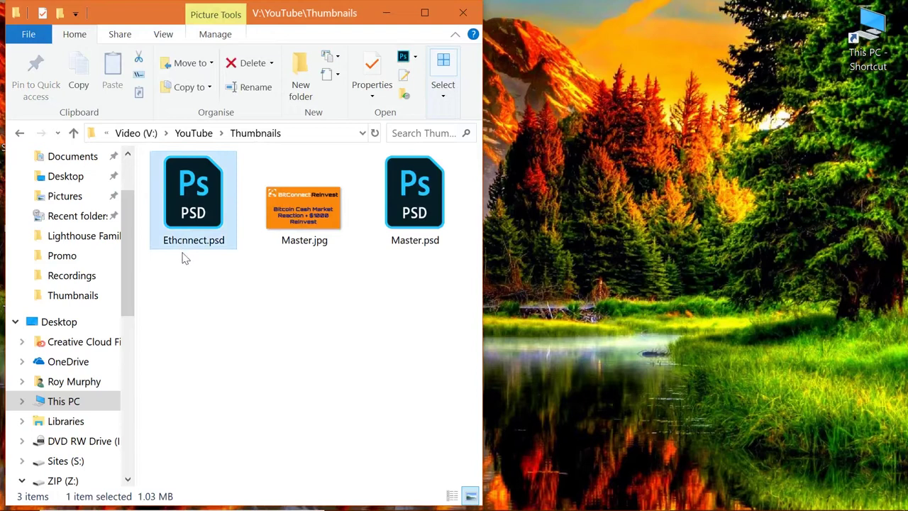
left_click(183, 248)
left_click(183, 245)
type("o")
left_click(192, 270)
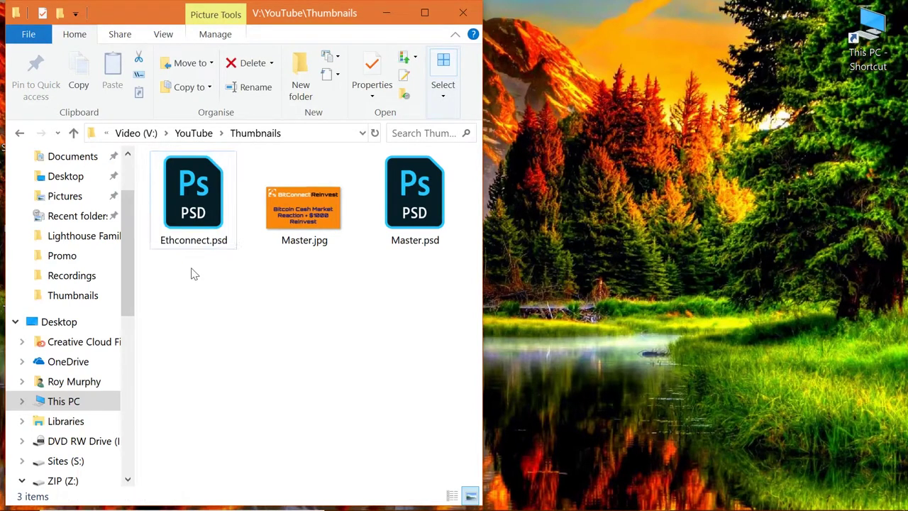
- Open Ethconnect.psd in Photoshop, save it as a JPEG in the Thumbnails folder at quality 8 with progressive format, and quit Photoshop
double_click(196, 214)
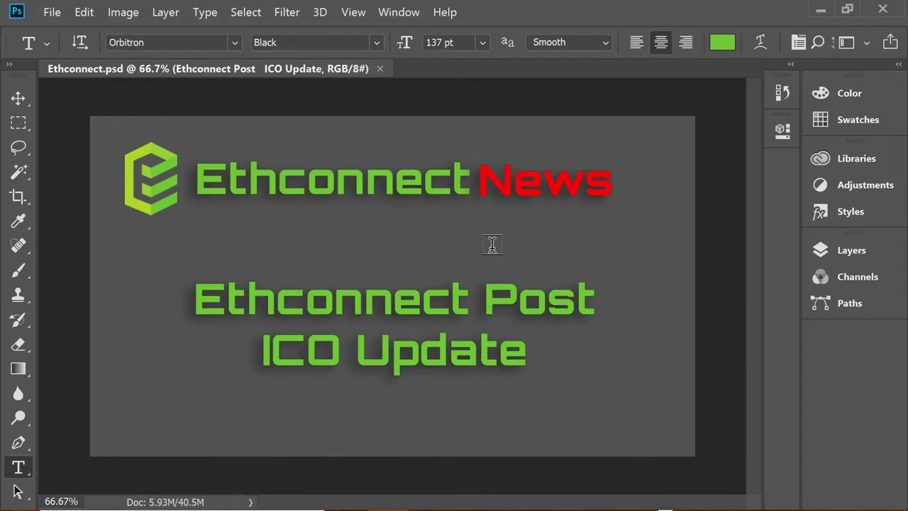
left_click(50, 17)
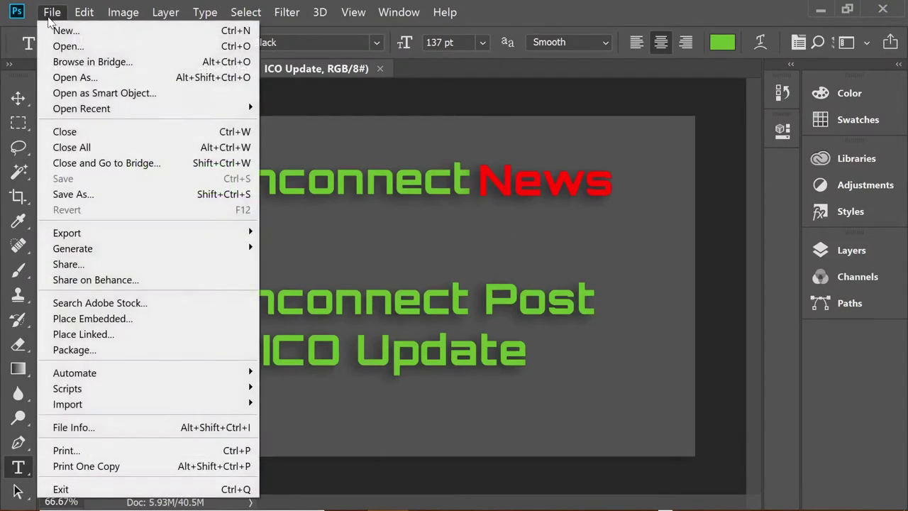
left_click(66, 194)
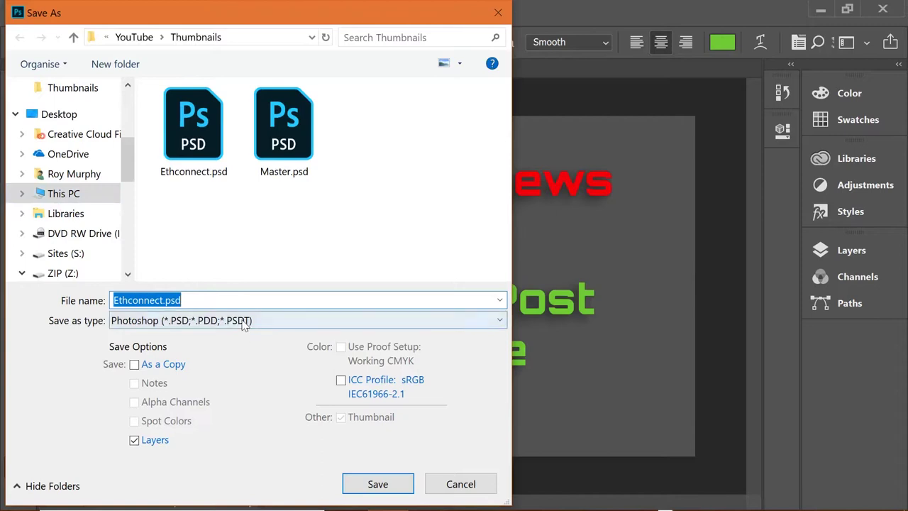
left_click(243, 320)
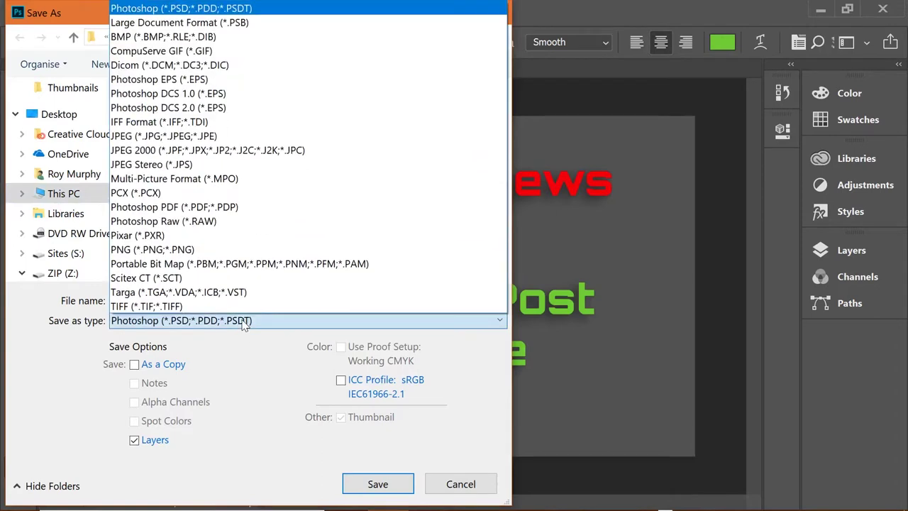
left_click(193, 136)
left_click(375, 484)
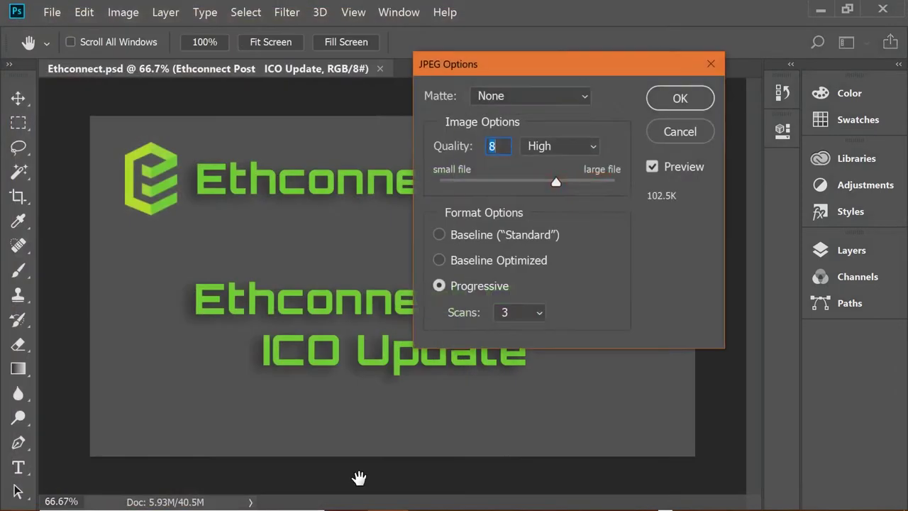
left_click(669, 97)
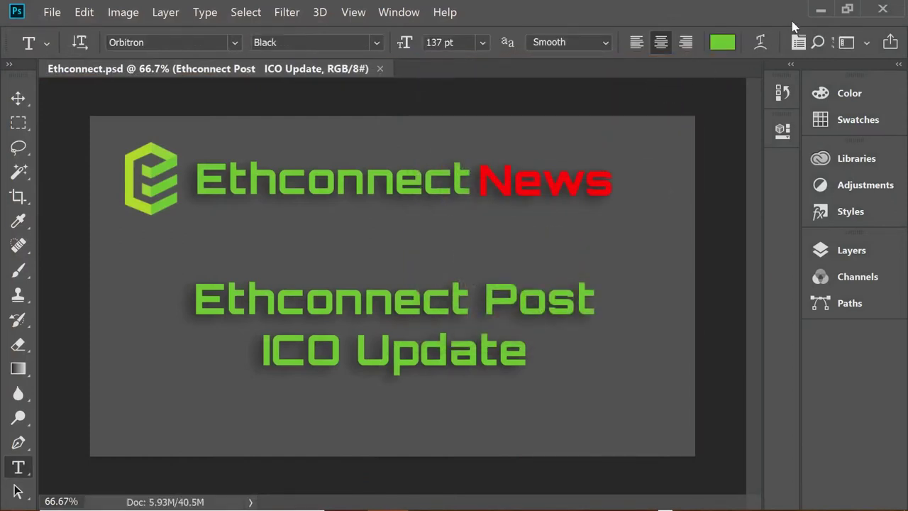
left_click(884, 10)
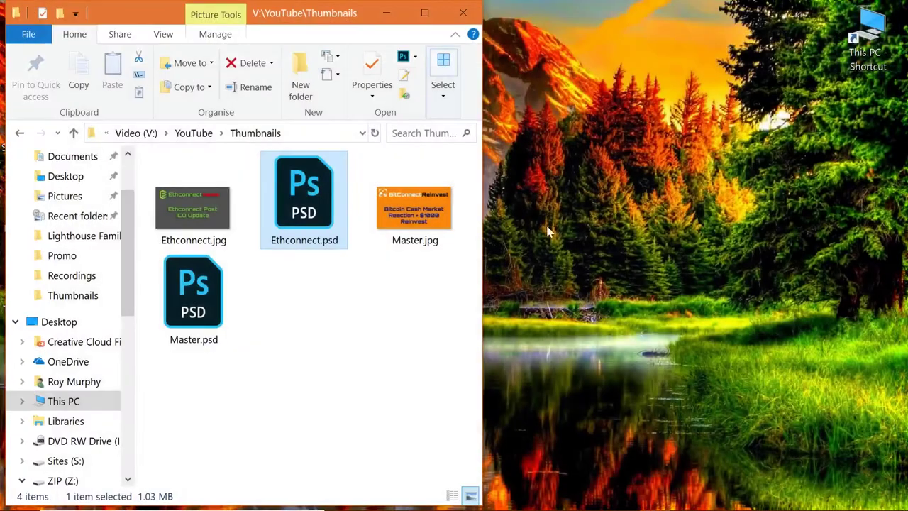
- Switch back to the YouTube upload page in Chrome and upload Ethconnect.jpg as the custom thumbnail
left_click(397, 297)
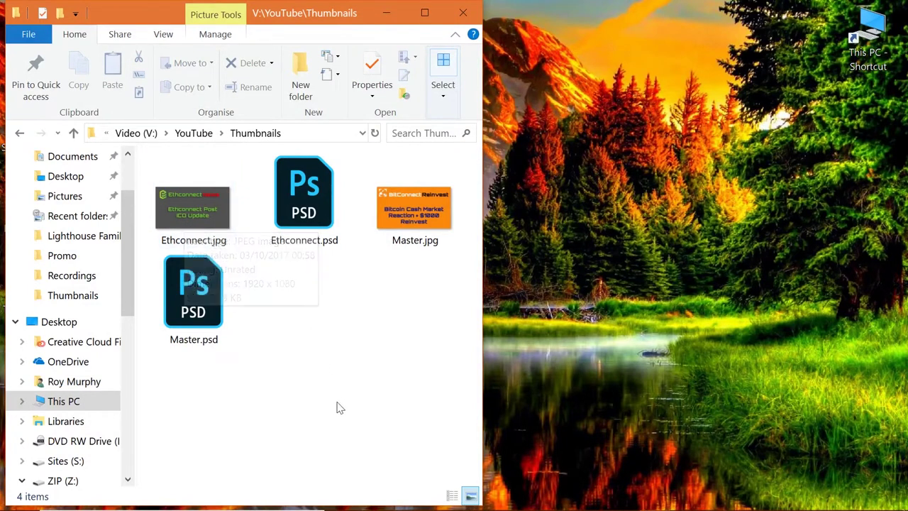
mouse_move(361, 509)
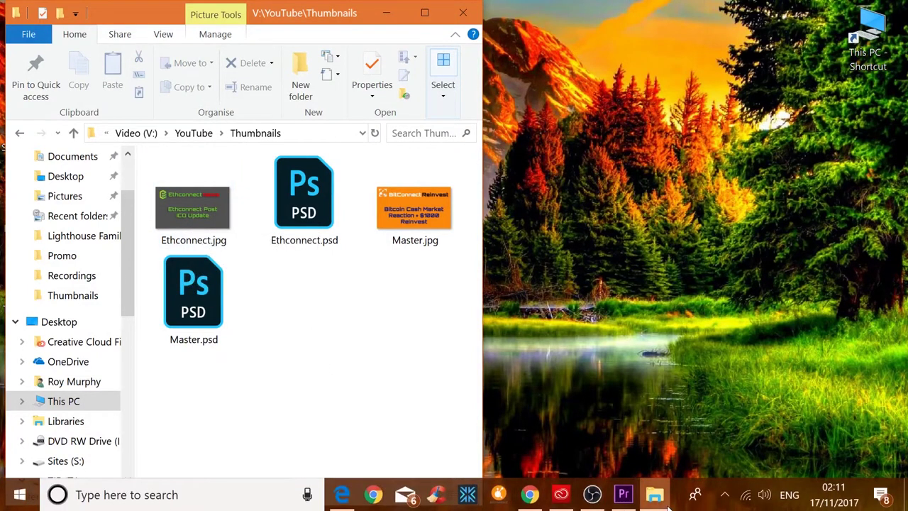
mouse_move(530, 495)
left_click(546, 463)
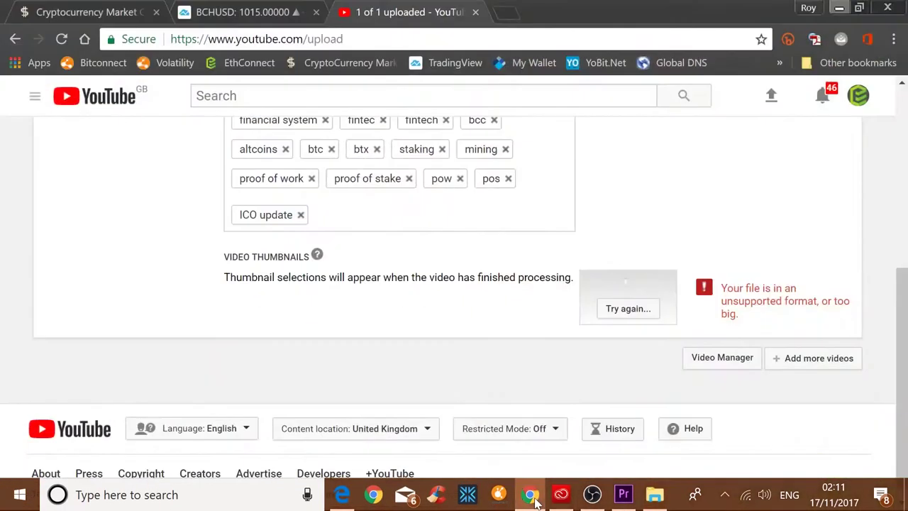
left_click(636, 319)
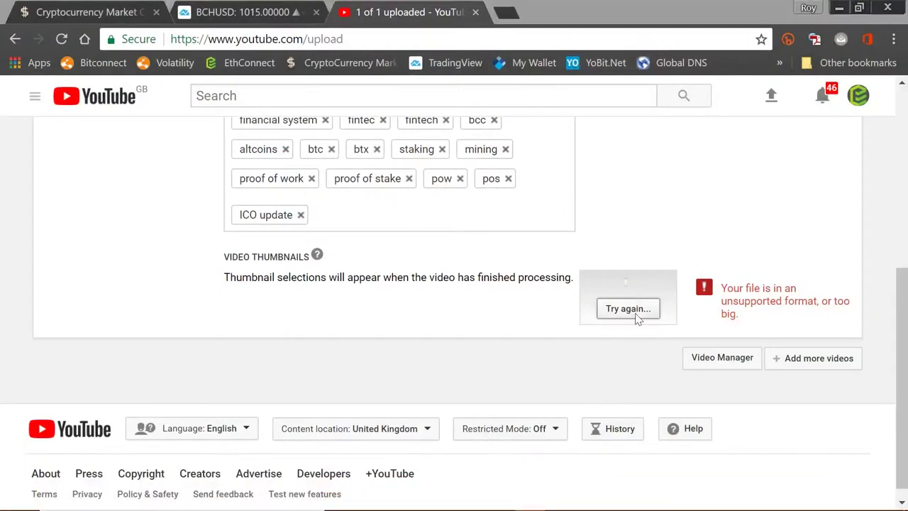
left_click(188, 142)
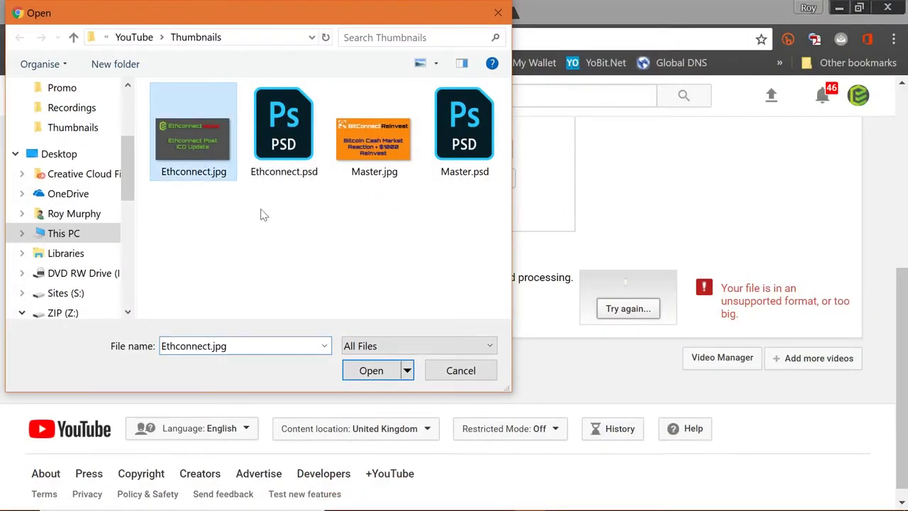
left_click(369, 373)
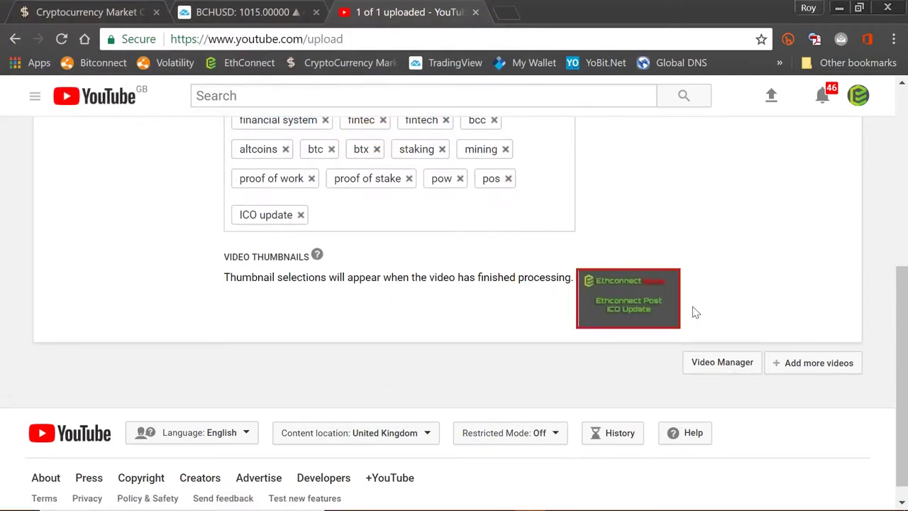
- Publish the Ethconnect - Post ICO Update video and open Creator Studio for the EthConnect channel
scroll(695, 312, "up", 5)
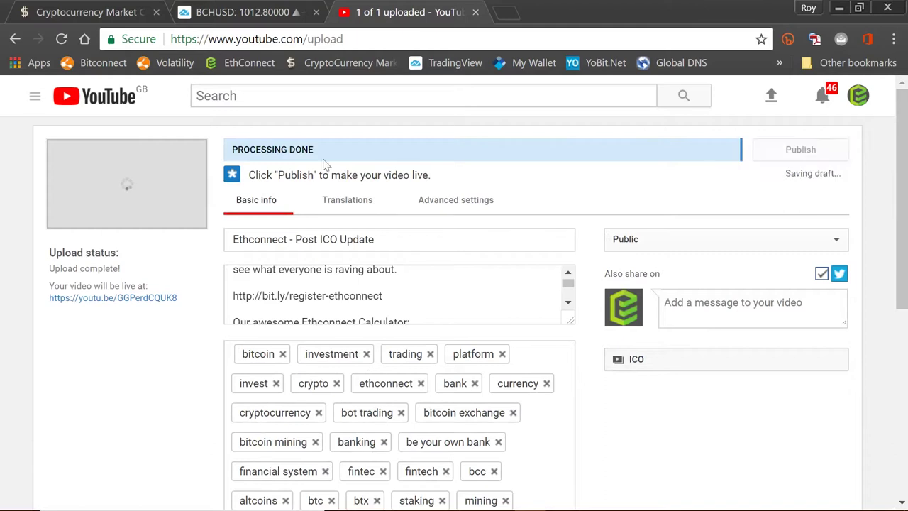
left_click(811, 152)
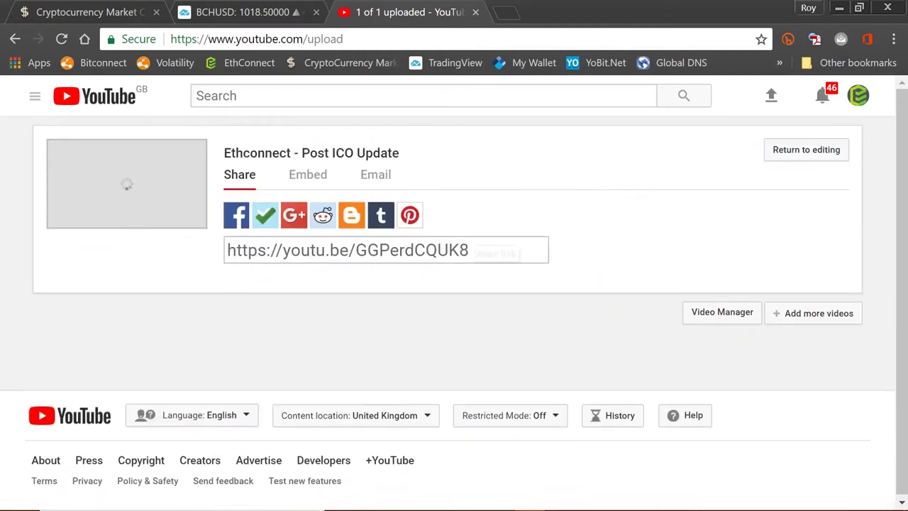
left_click(854, 98)
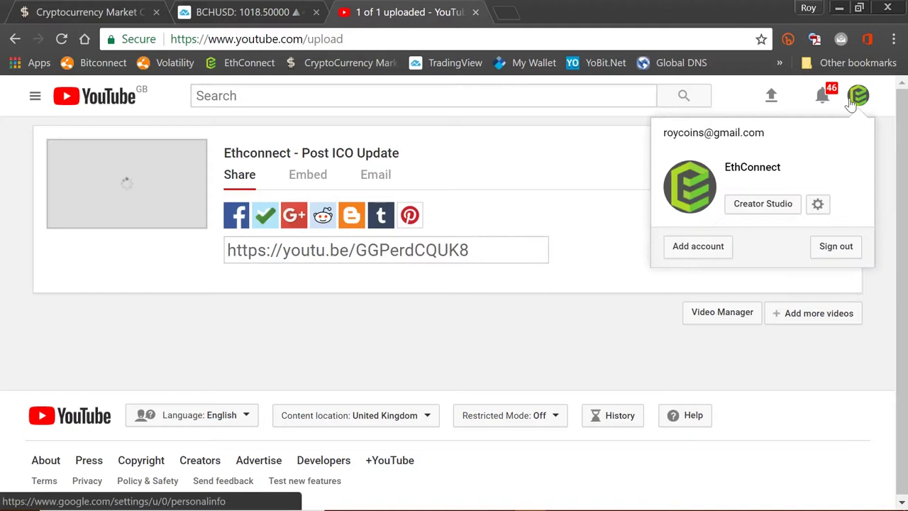
left_click(775, 205)
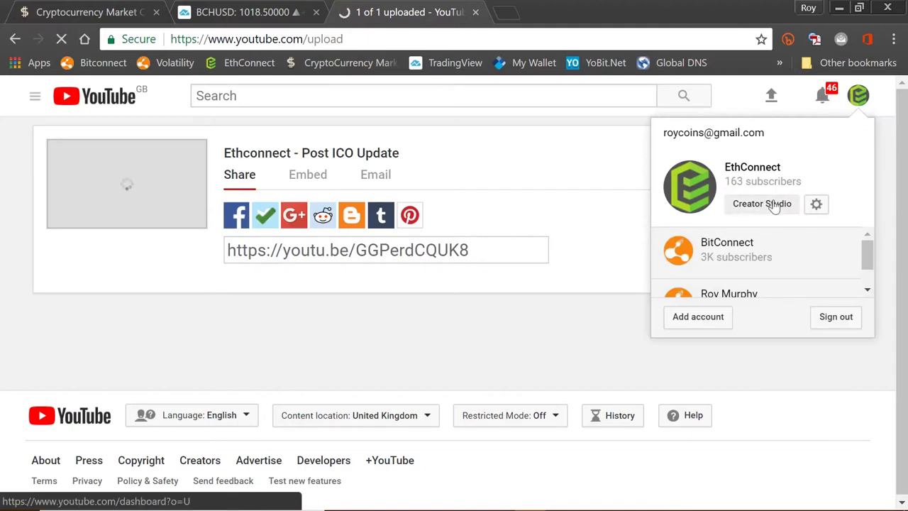